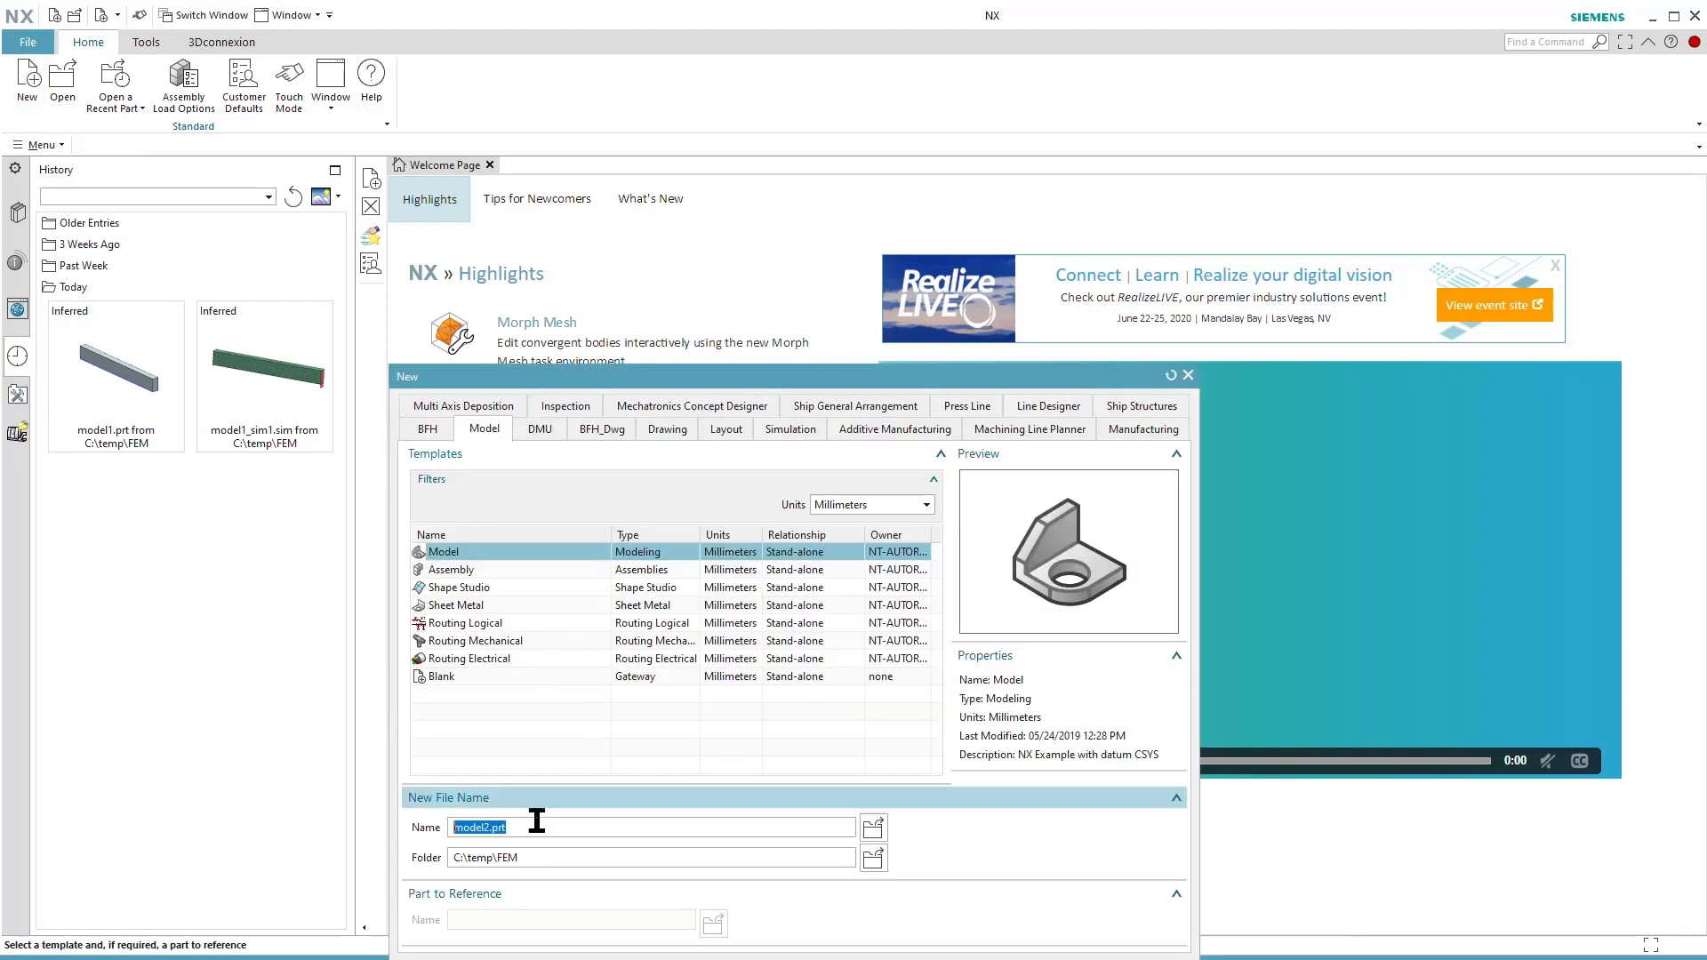
# Create a new millimetre part from the Model template, named model2.prt in the folder C:\temp\FEM.
pyautogui.moveTo(524, 857); pyautogui.dragTo(434, 856)
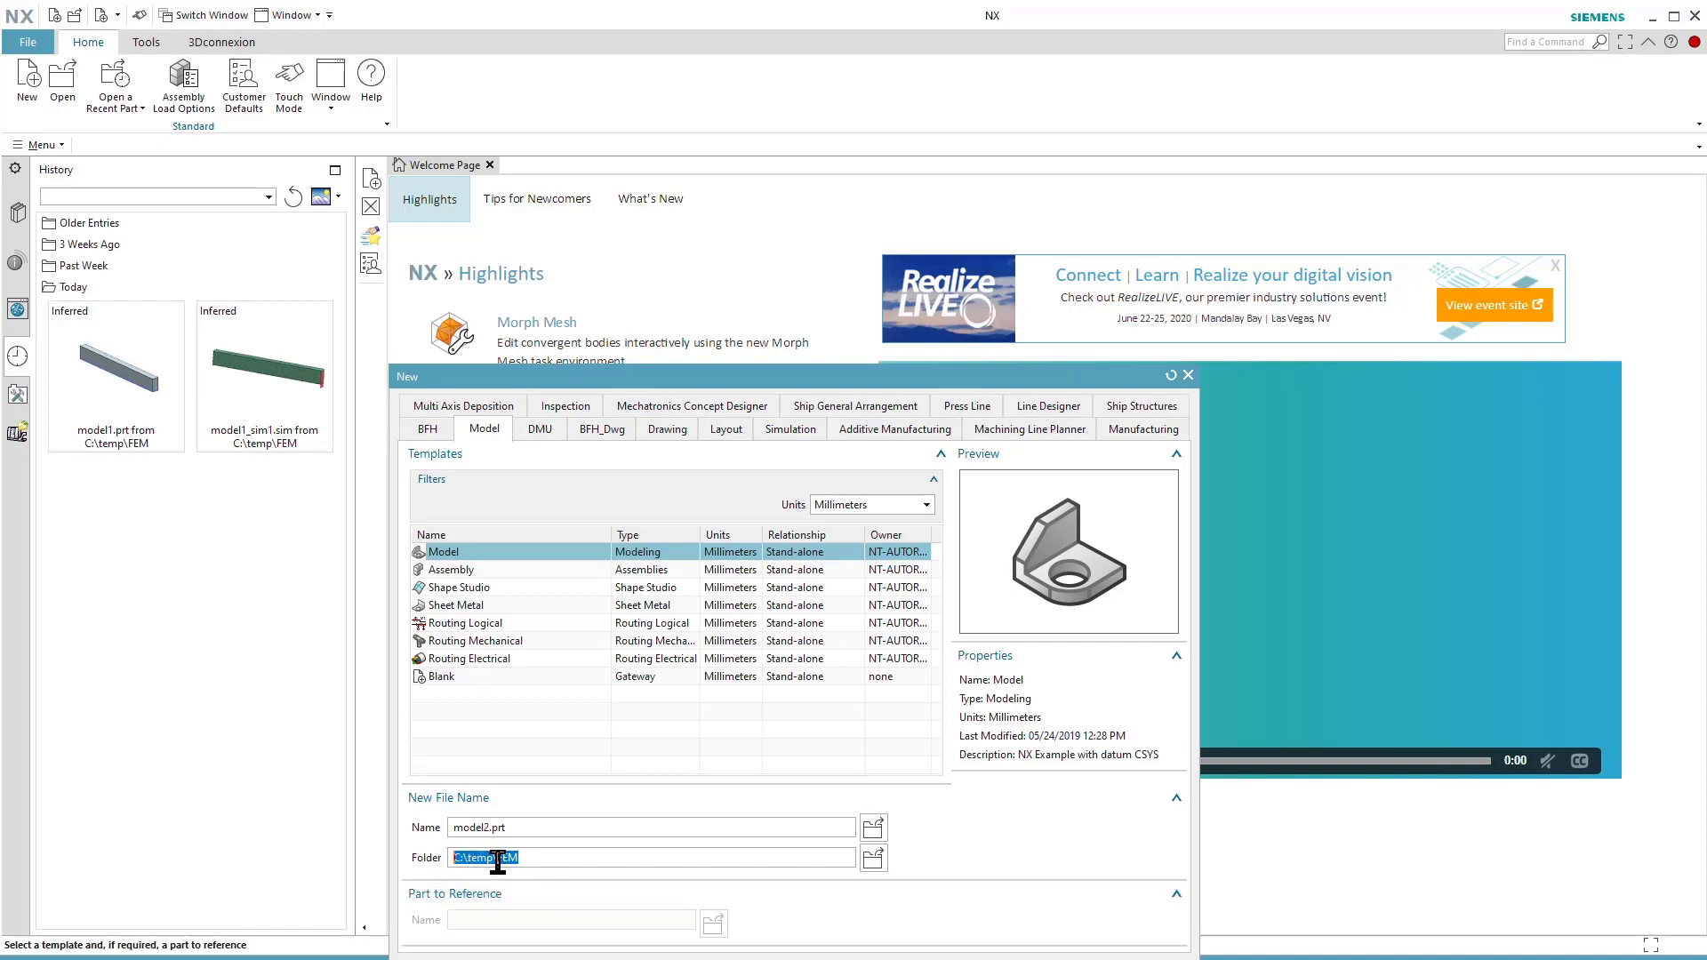
pyautogui.click(542, 860)
pyautogui.moveTo(912, 374); pyautogui.dragTo(902, 269)
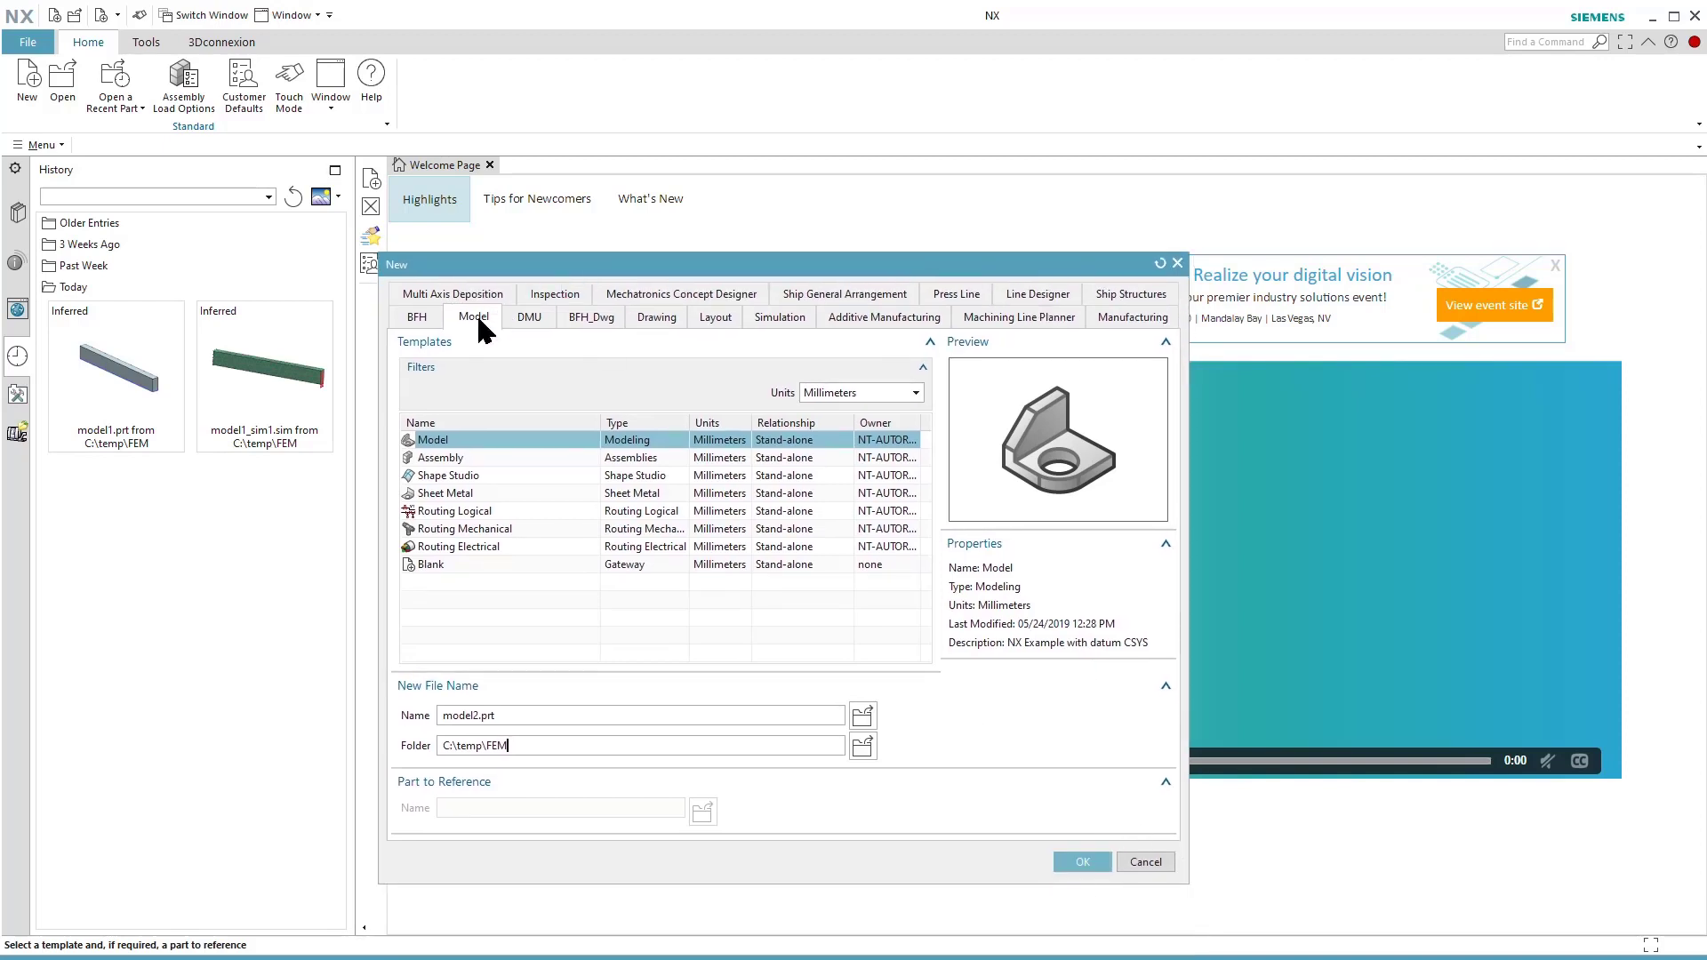
pyautogui.click(1083, 862)
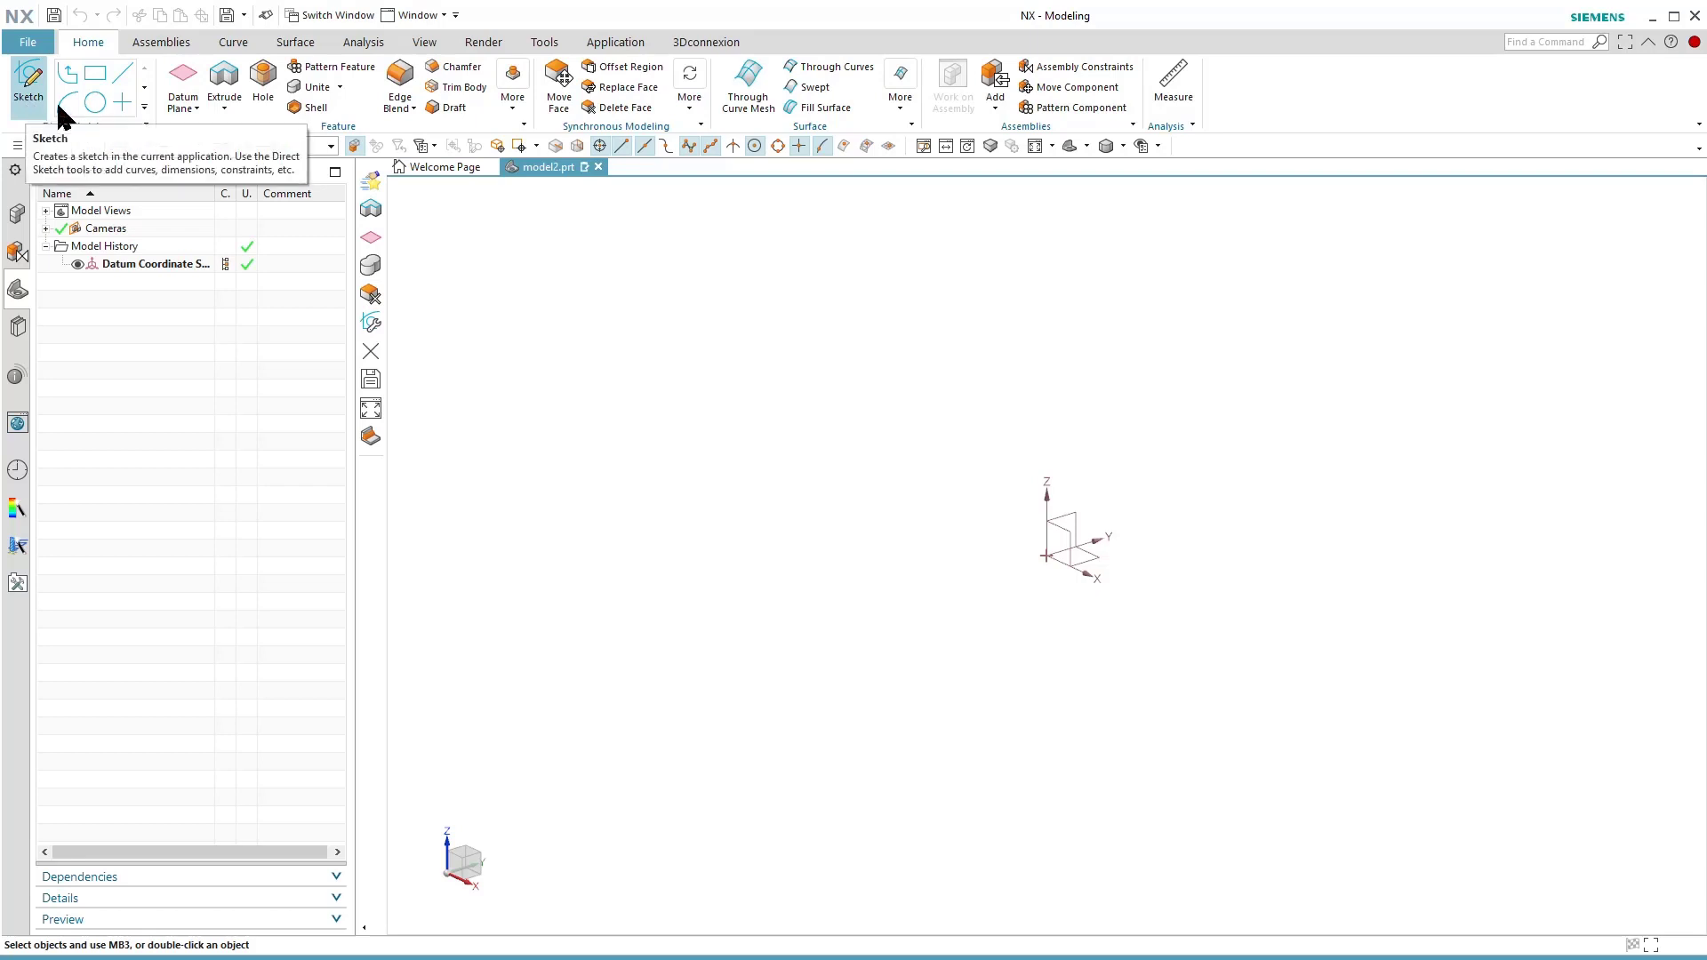
# Sketch a rectangle on the XY plane starting at the datum origin, with width 500 mm and height 30 mm.
pyautogui.click(95, 75)
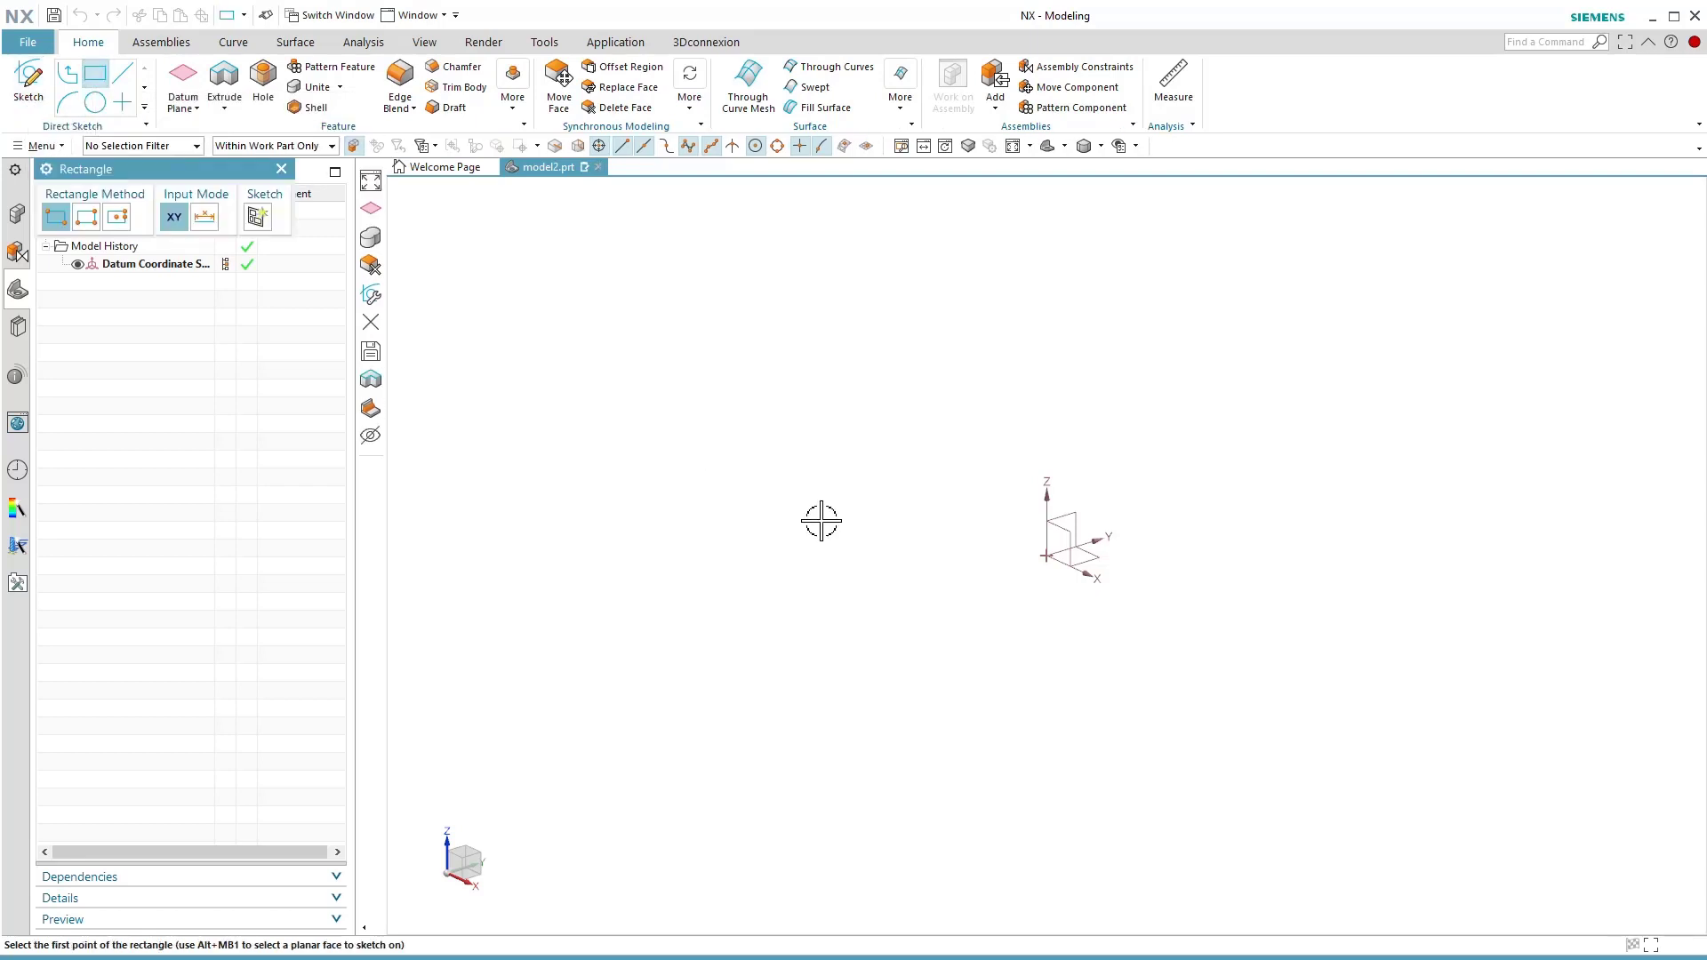
pyautogui.click(1045, 556)
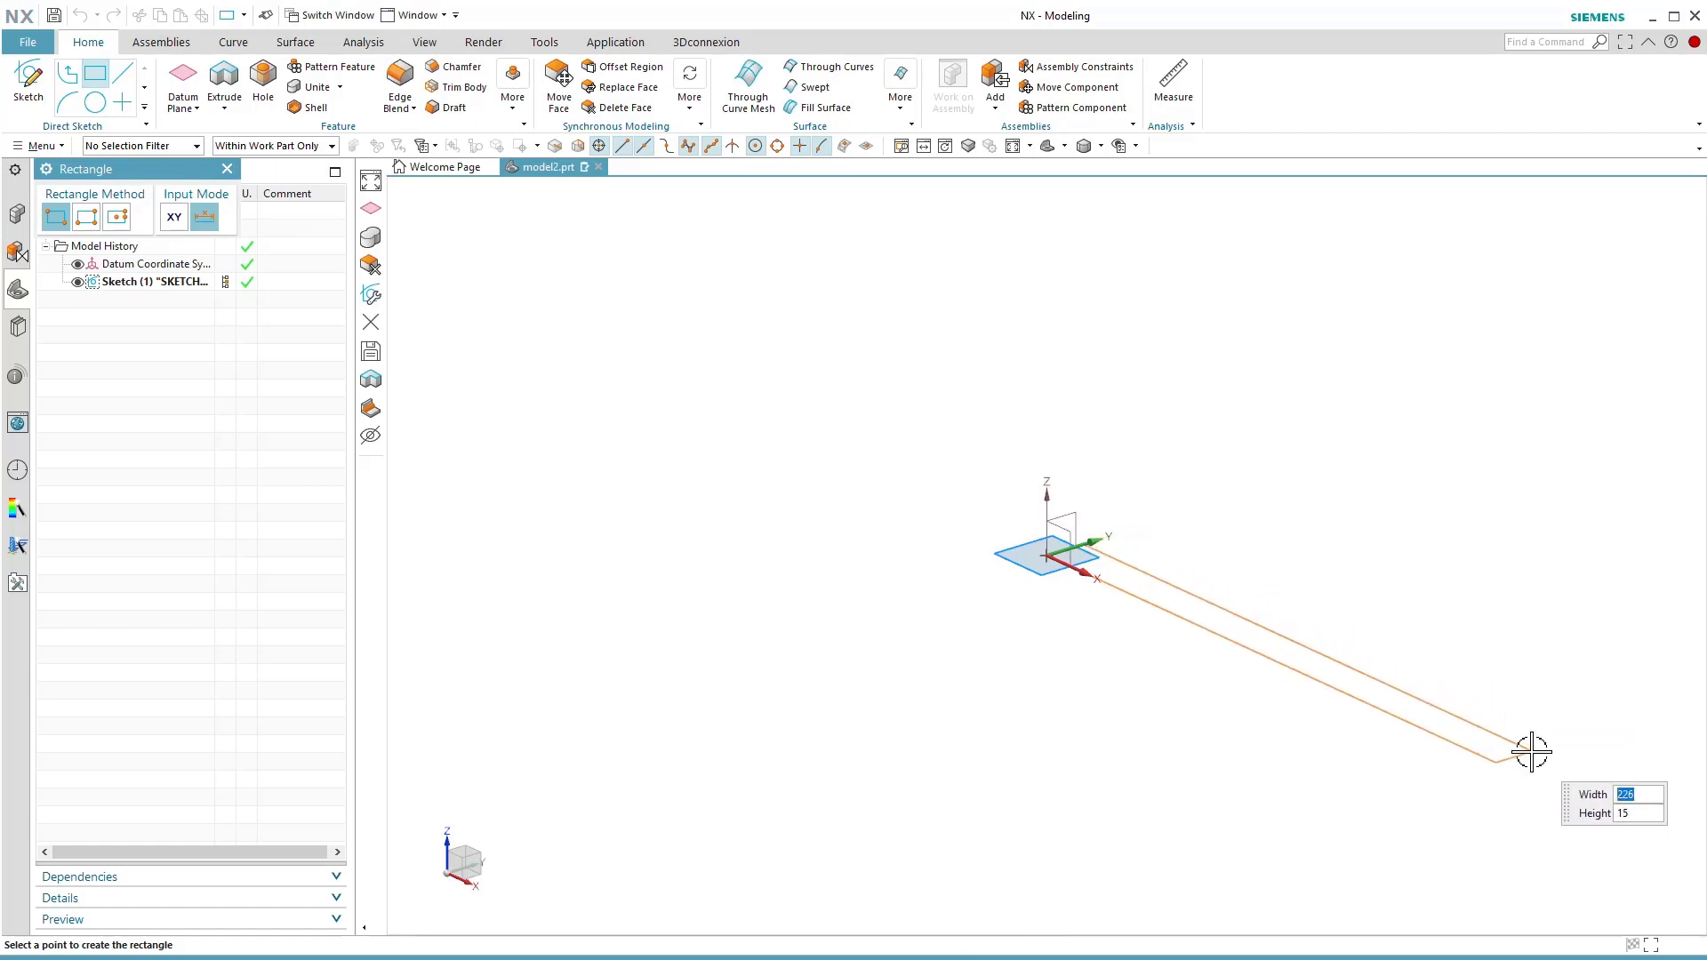
pyautogui.write('500')
pyautogui.press('Tab')
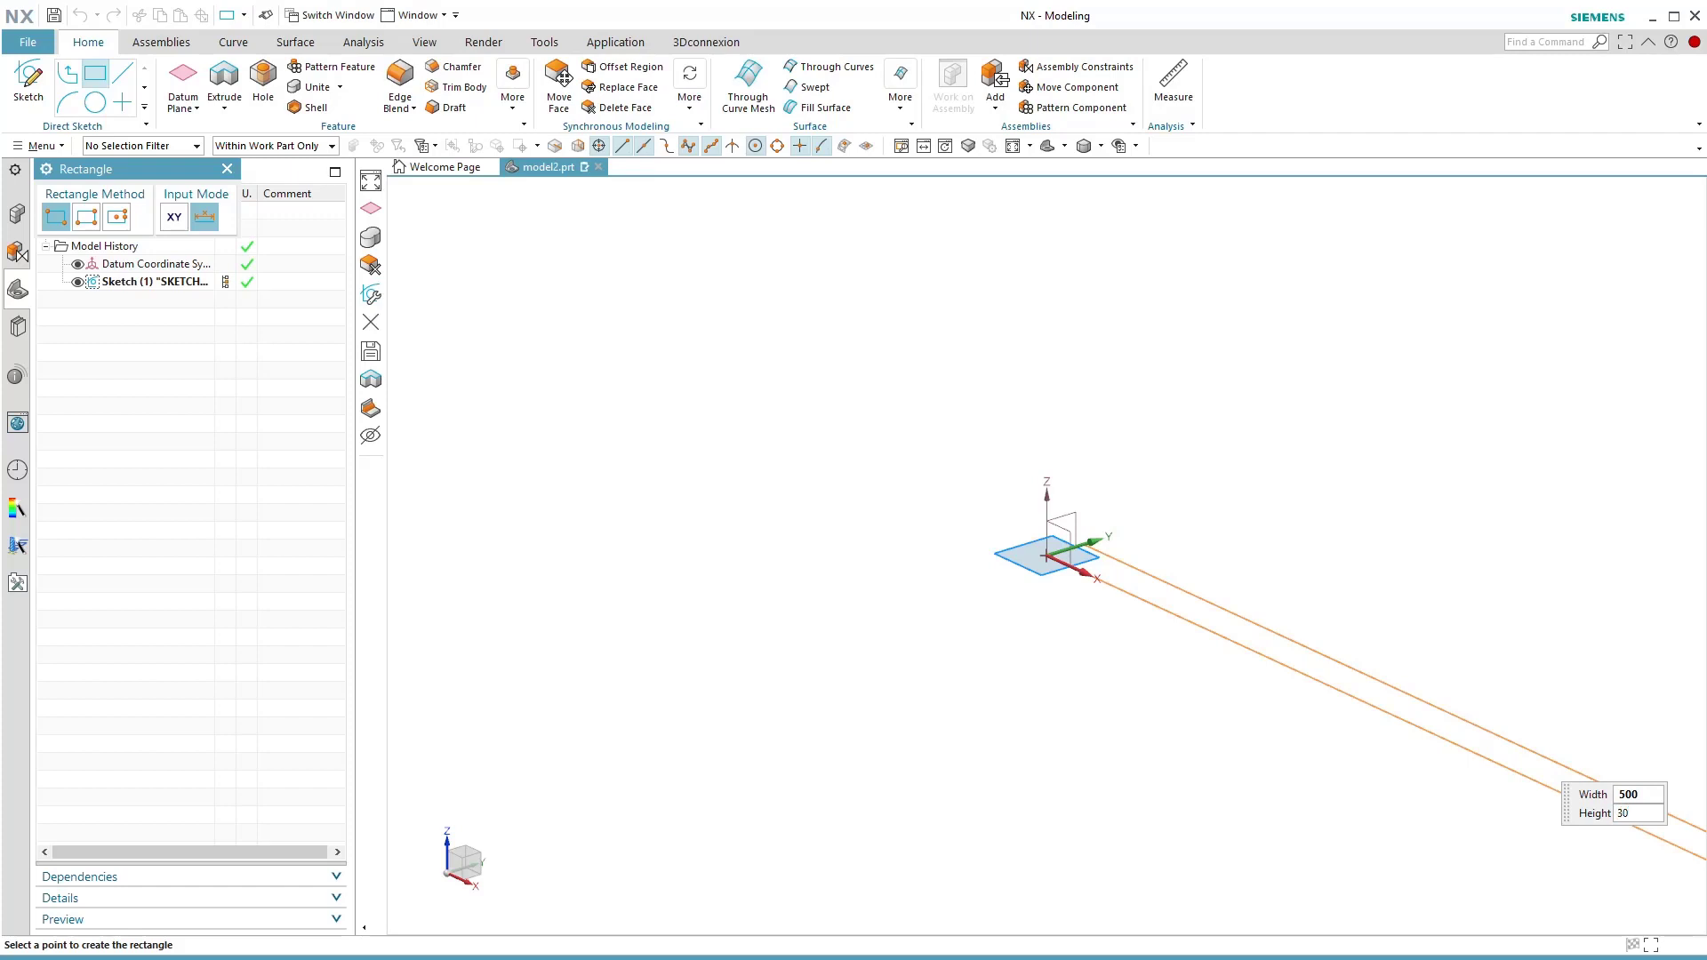
pyautogui.press('Tab')
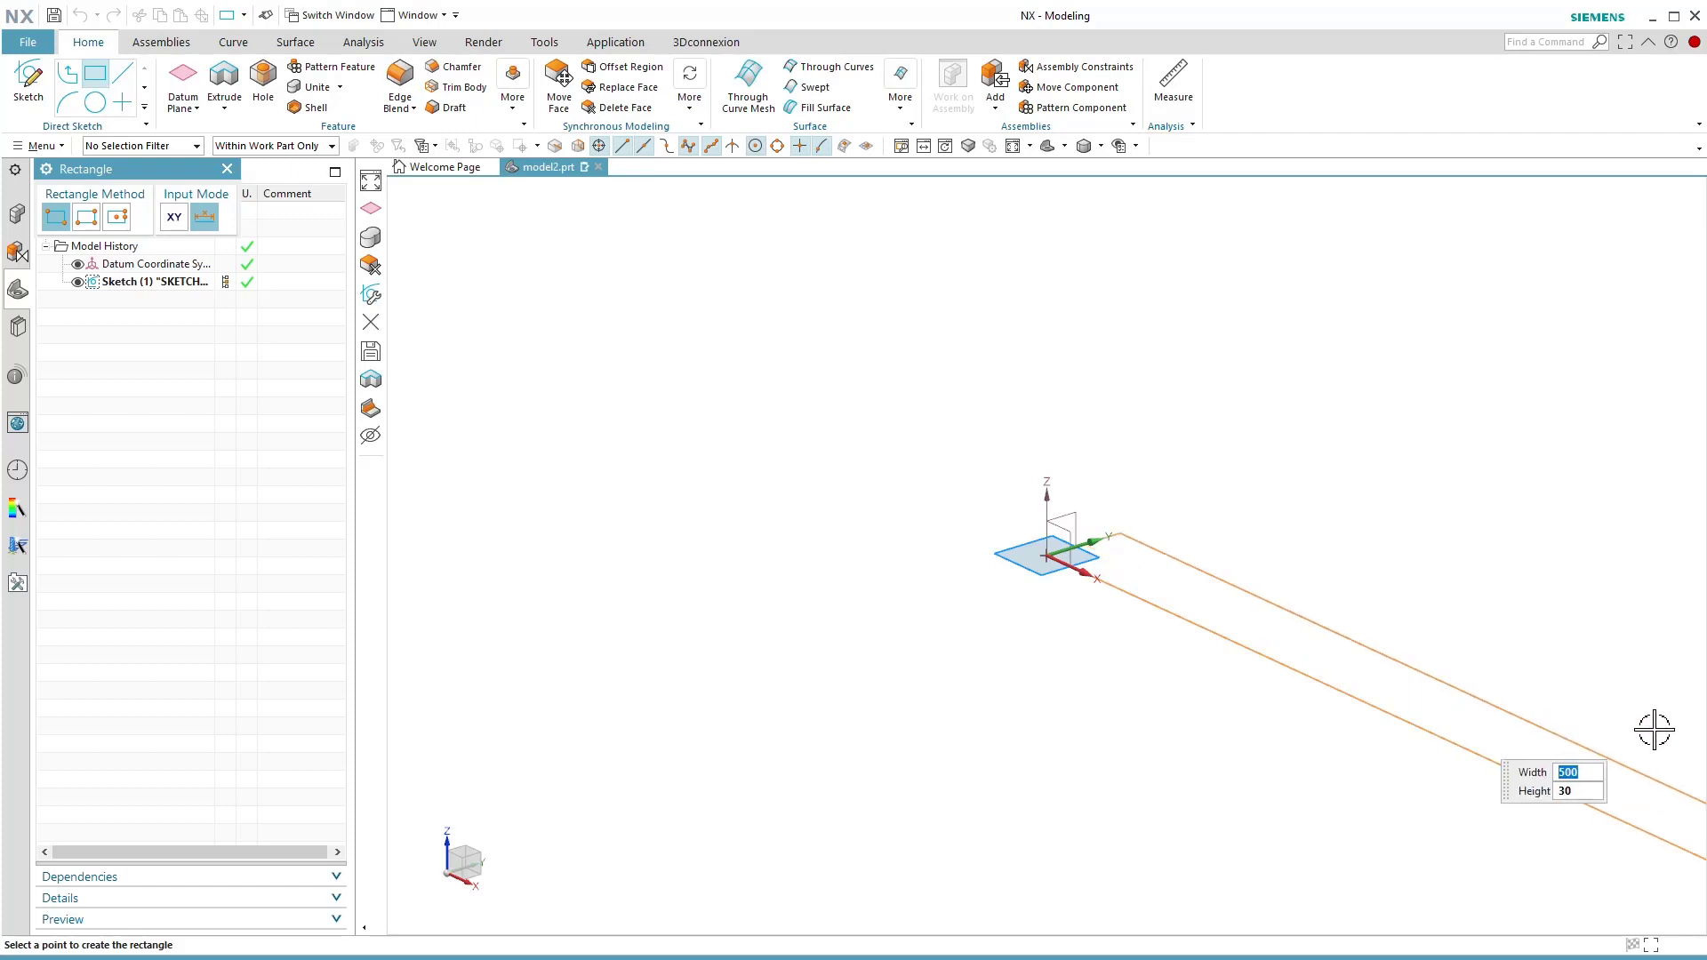
pyautogui.click(1636, 728)
# Extrude the rectangle sketch upward from 0 to 60 mm as a solid beam.
pyautogui.rightClick(698, 489)
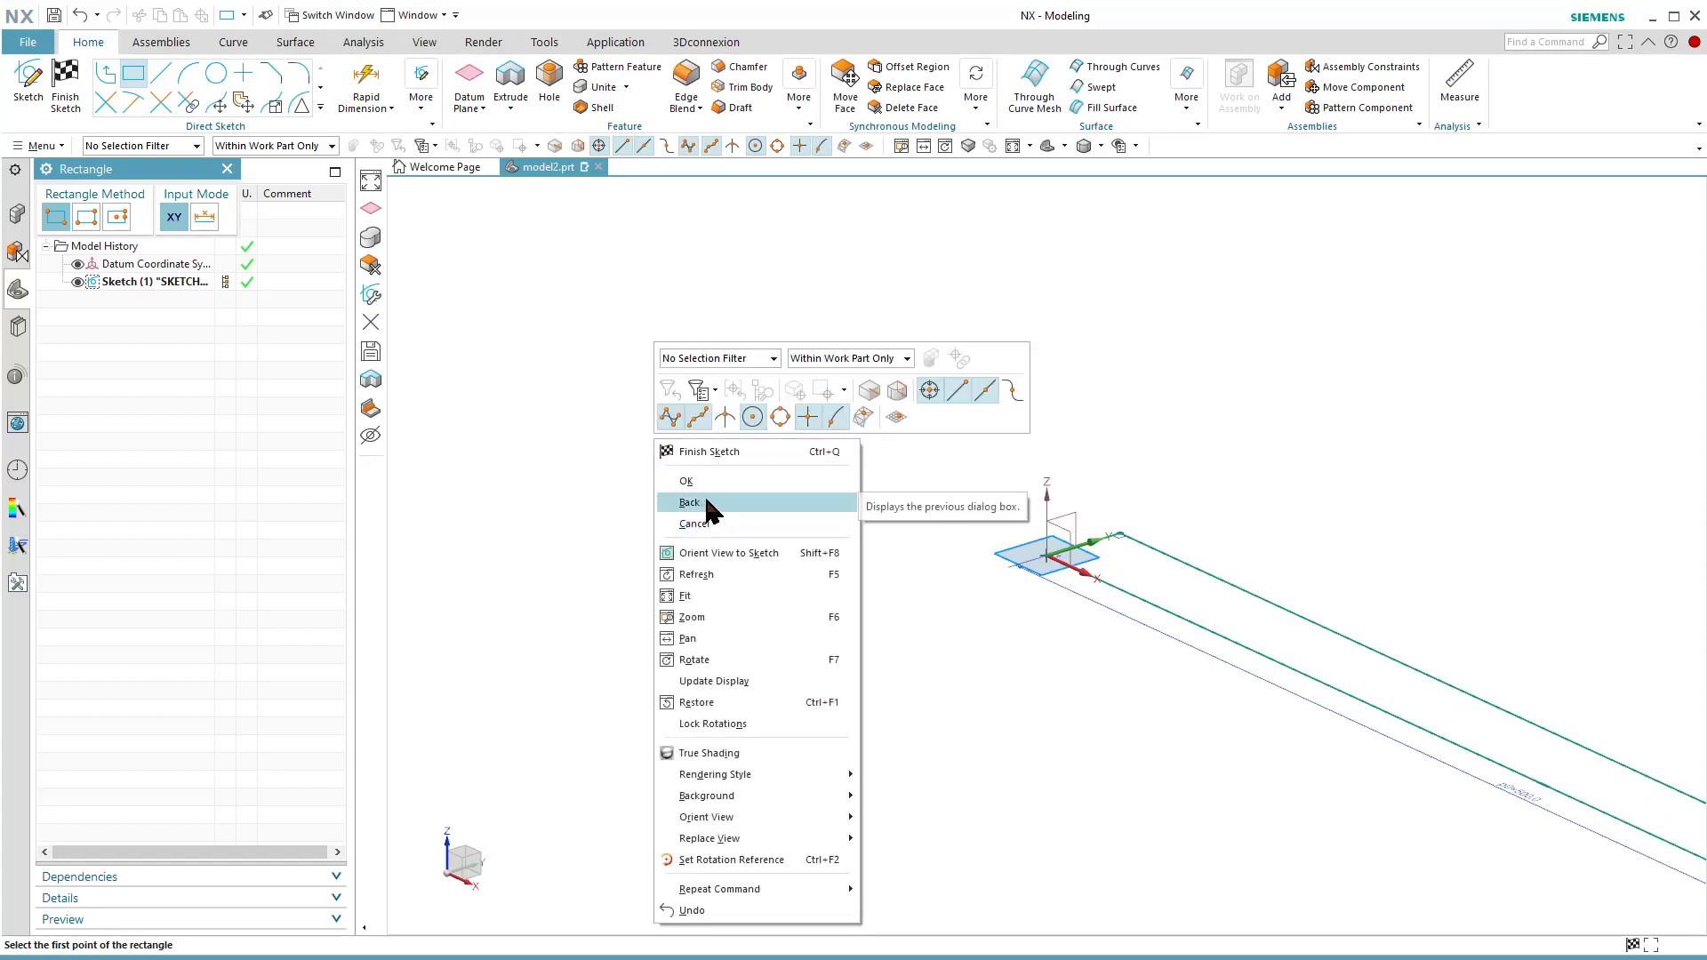
pyautogui.click(696, 596)
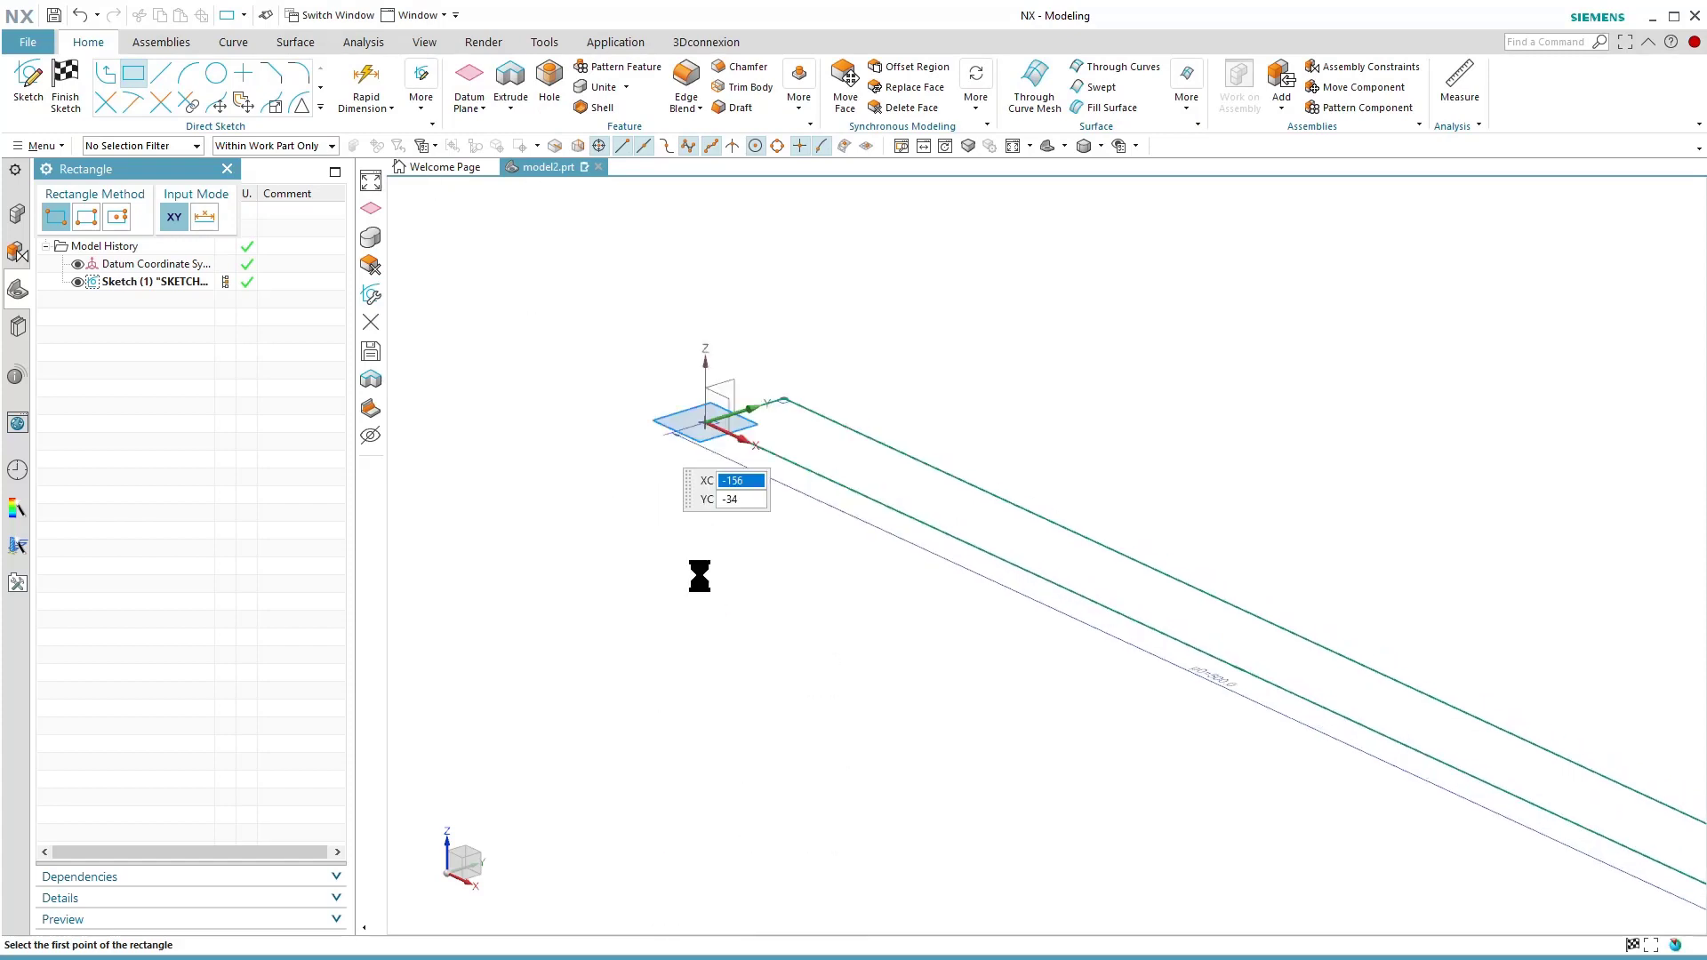
pyautogui.click(510, 85)
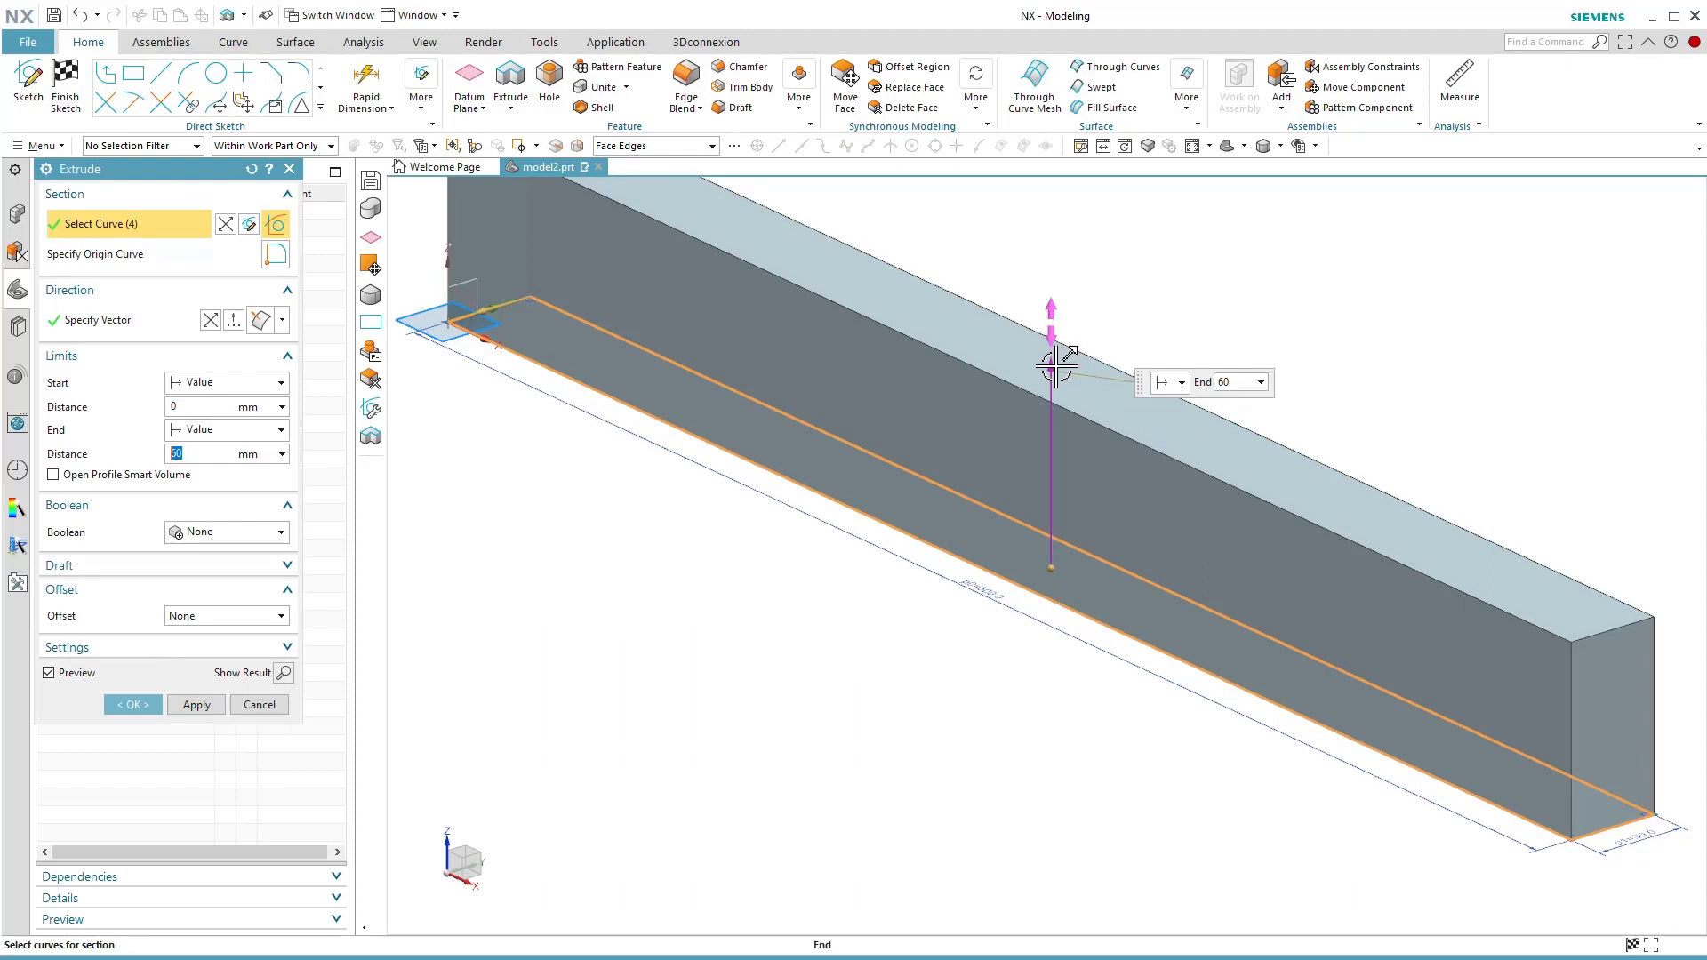
pyautogui.moveTo(1052, 372)
pyautogui.mouseDown()
pyautogui.moveTo(1053, 396)
pyautogui.moveTo(1045, 366)
pyautogui.mouseUp()
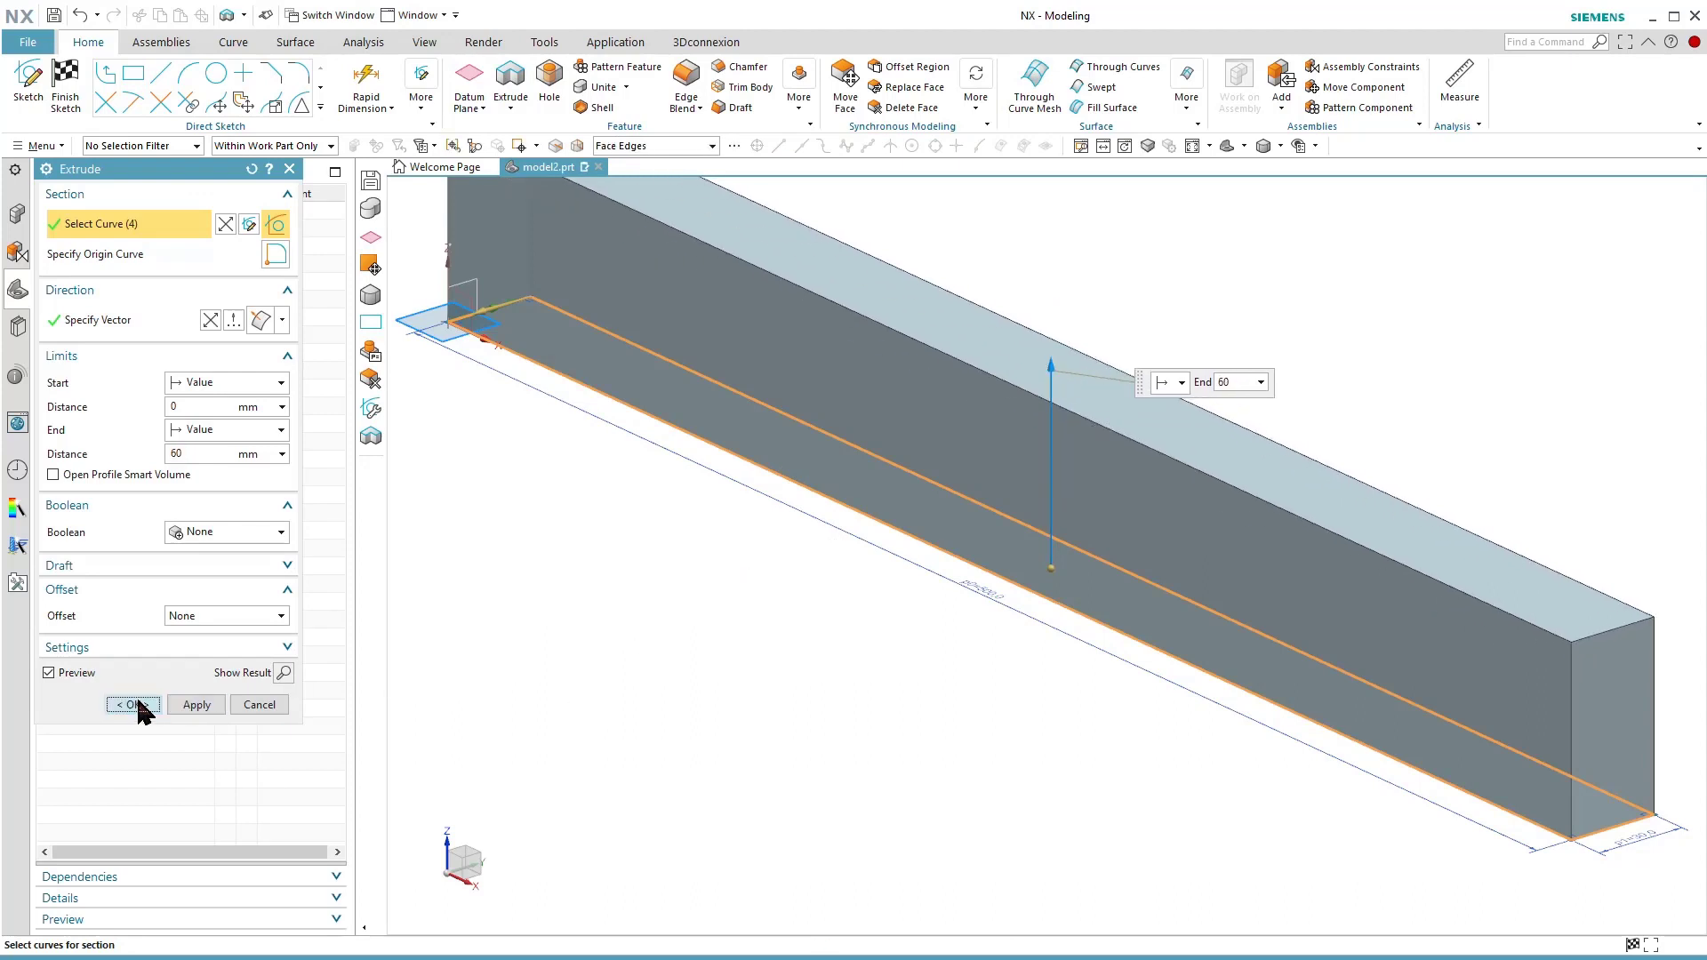
pyautogui.click(142, 705)
# Save the beam part as model2.prt in the folder C:\temp\FEM.
pyautogui.rightClick(573, 549)
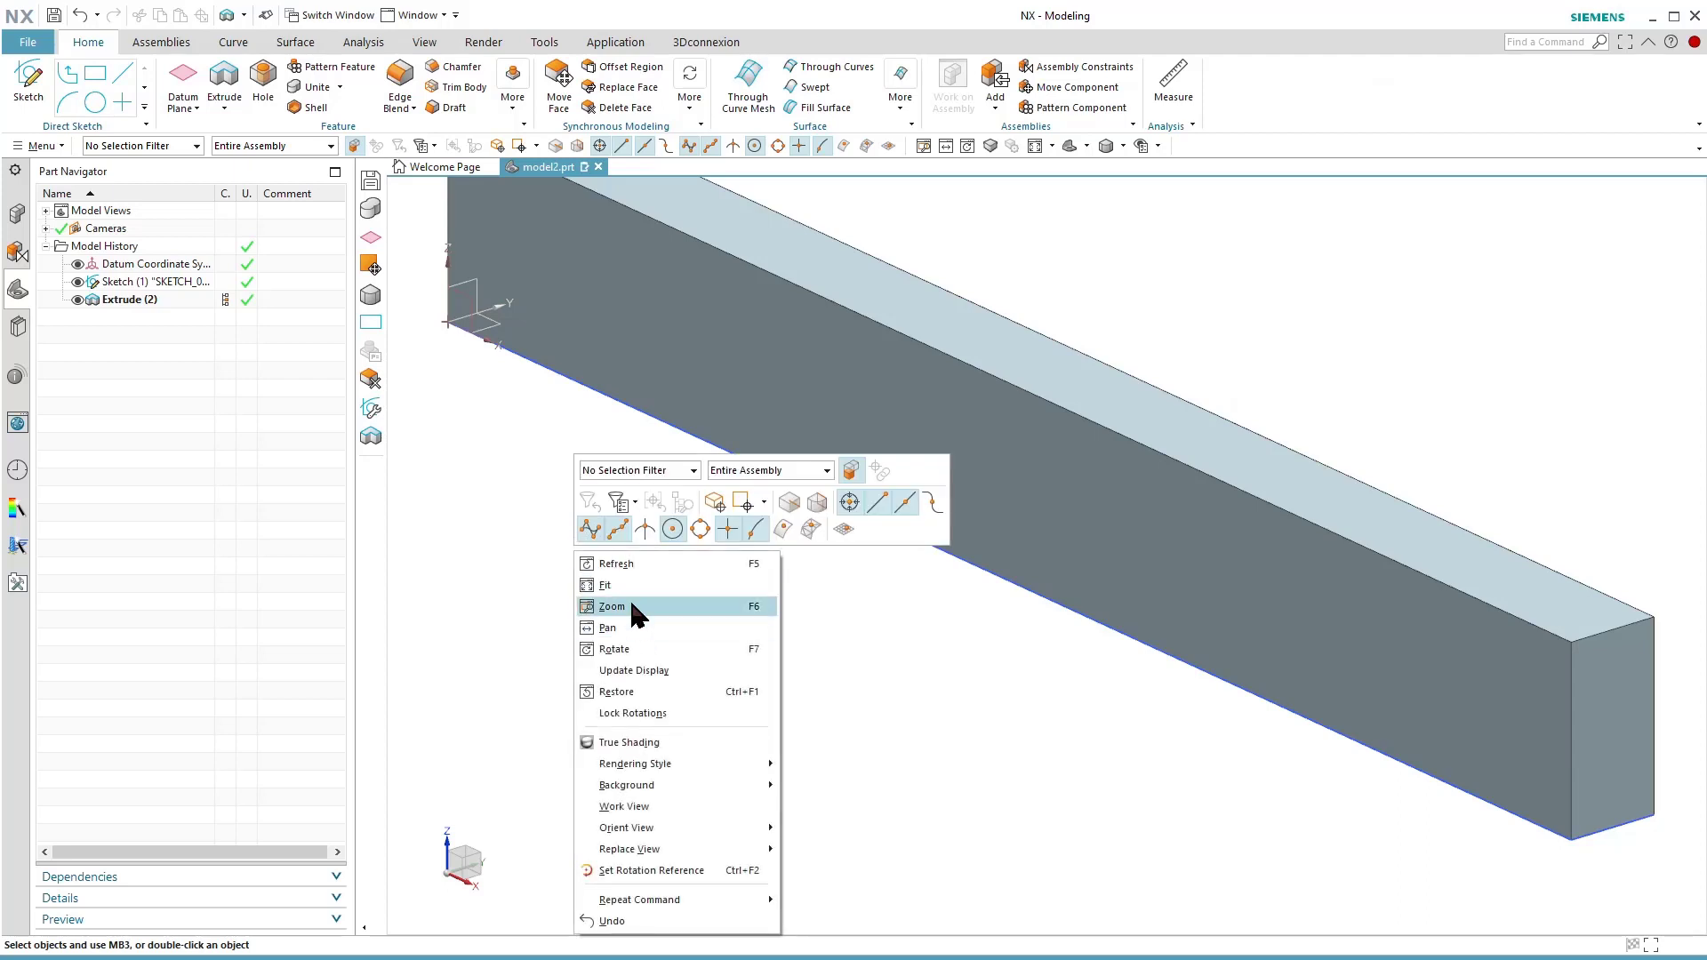
pyautogui.click(606, 585)
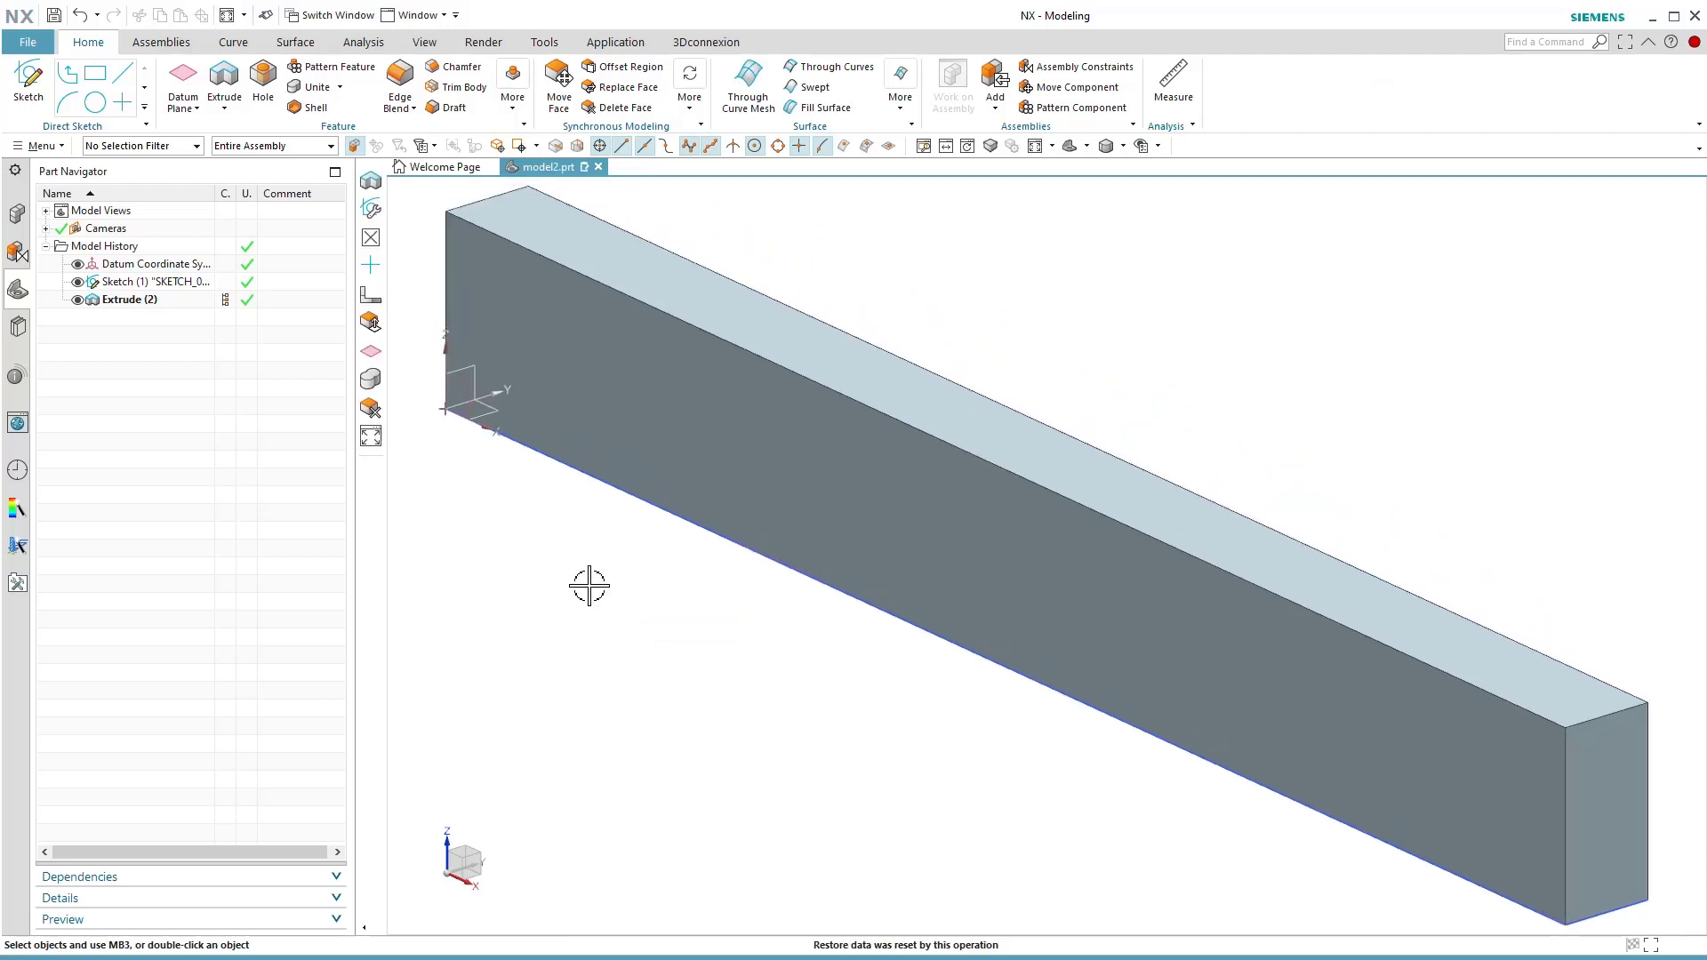
pyautogui.click(54, 16)
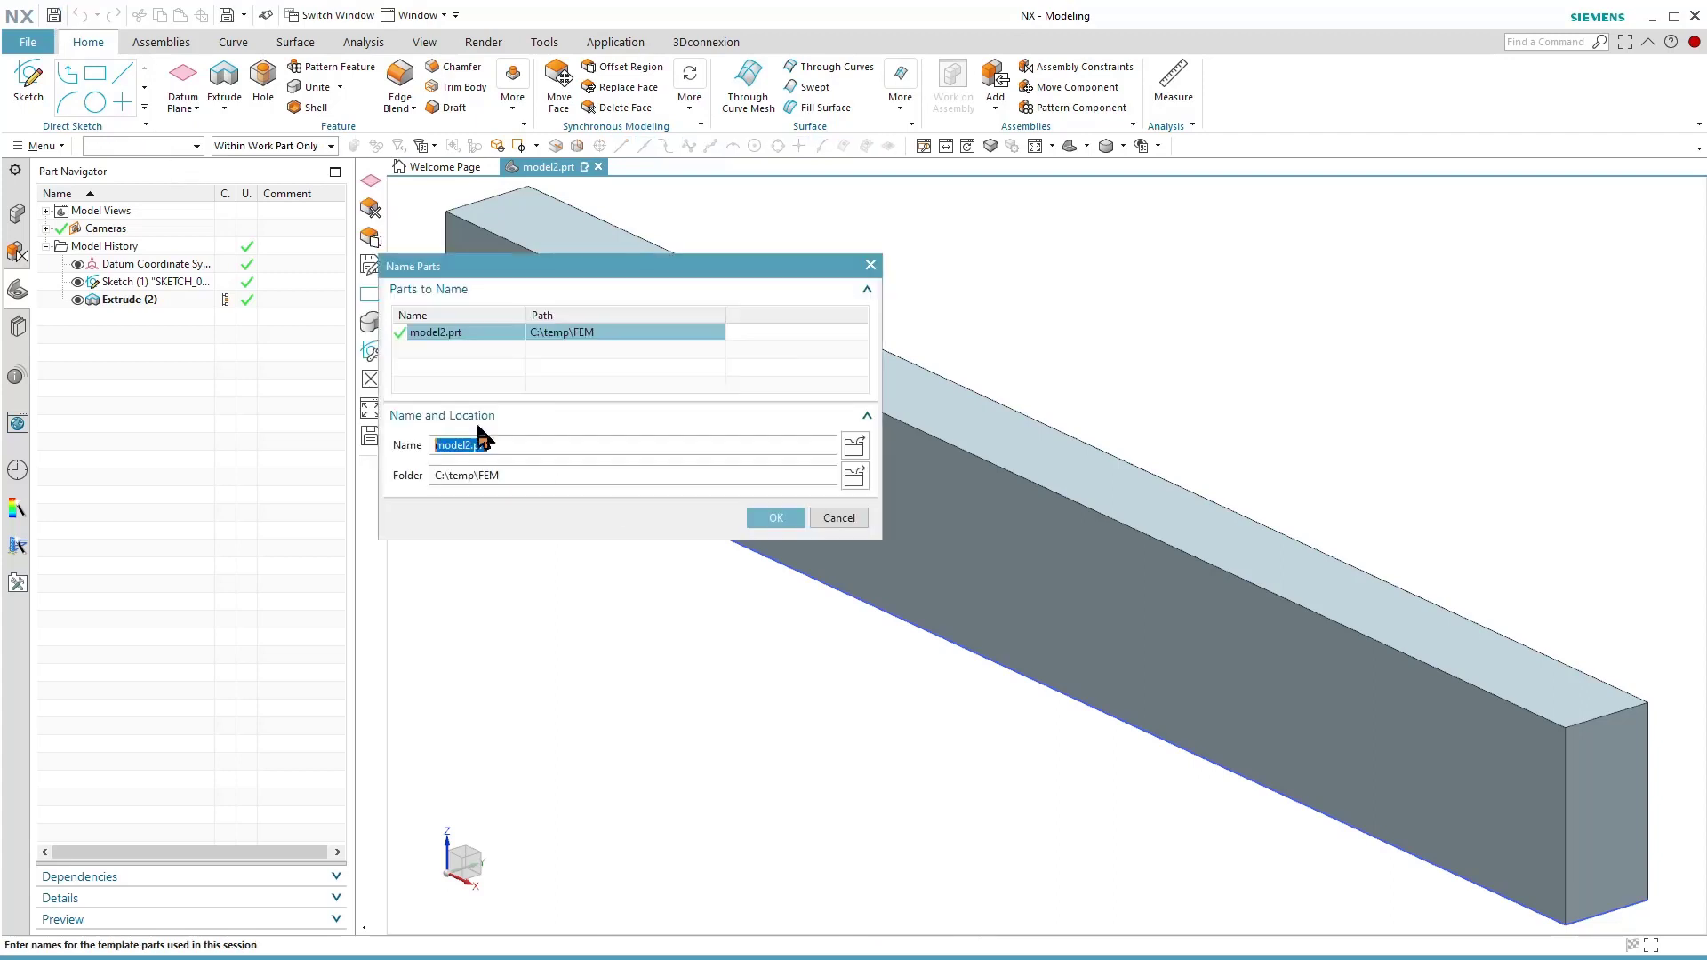
pyautogui.click(776, 518)
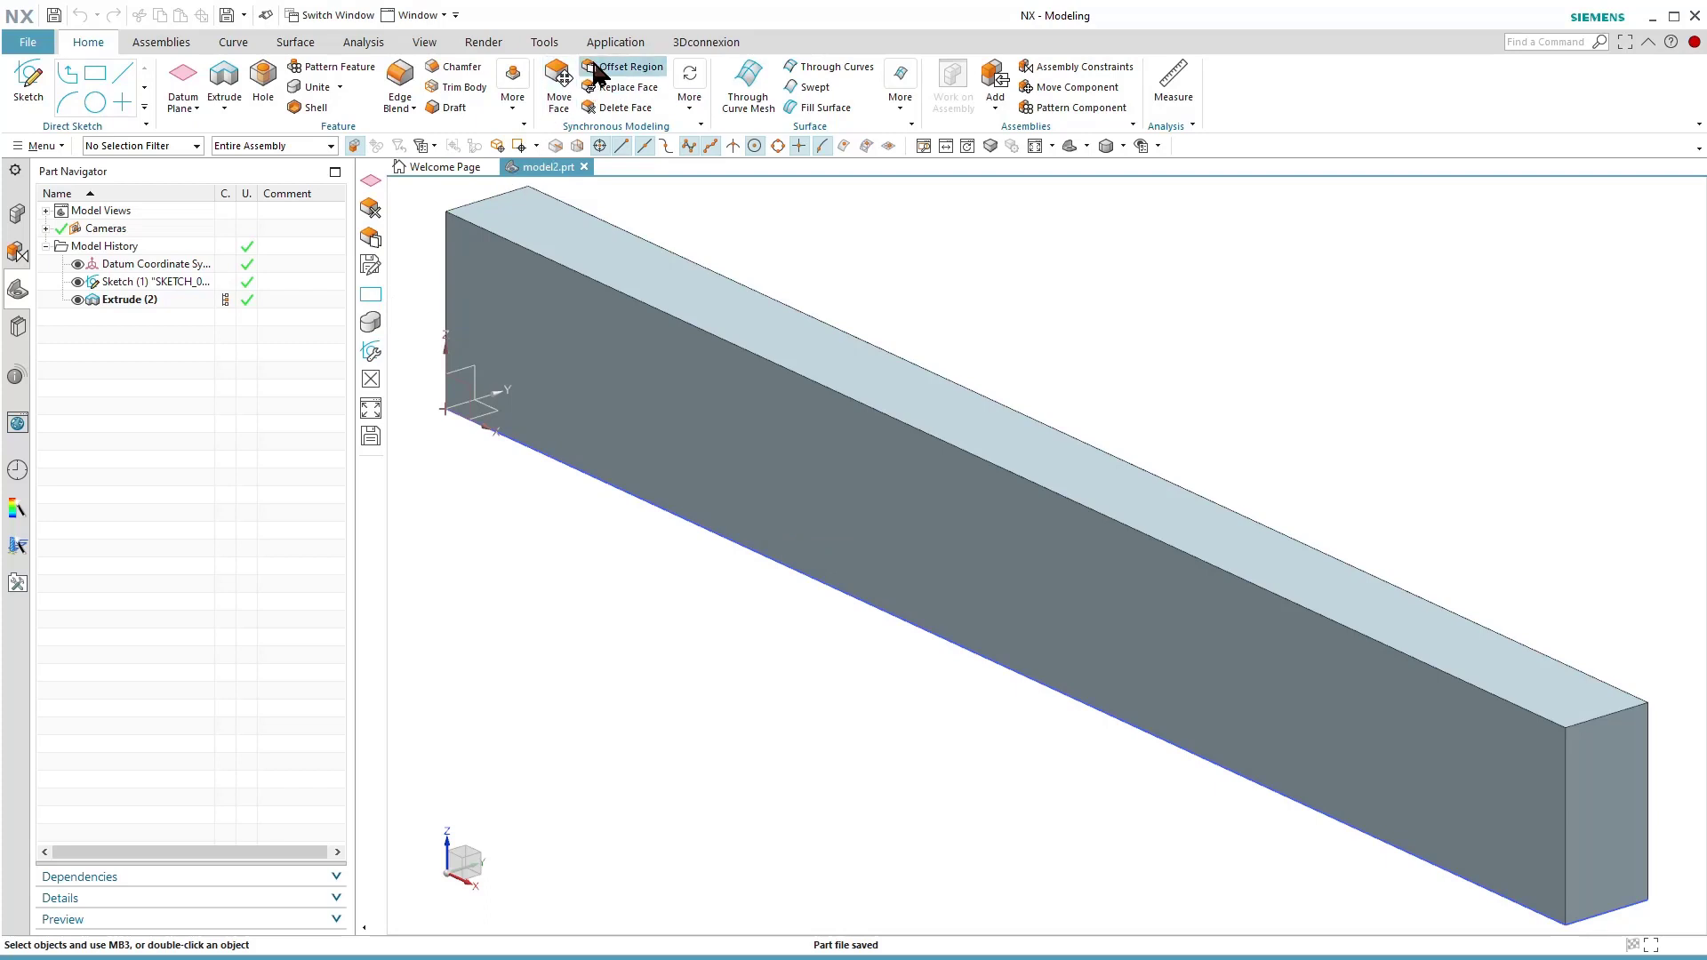
# Switch the beam part to the Pre/Post application and select model2 in the simulation file structure.
pyautogui.click(611, 44)
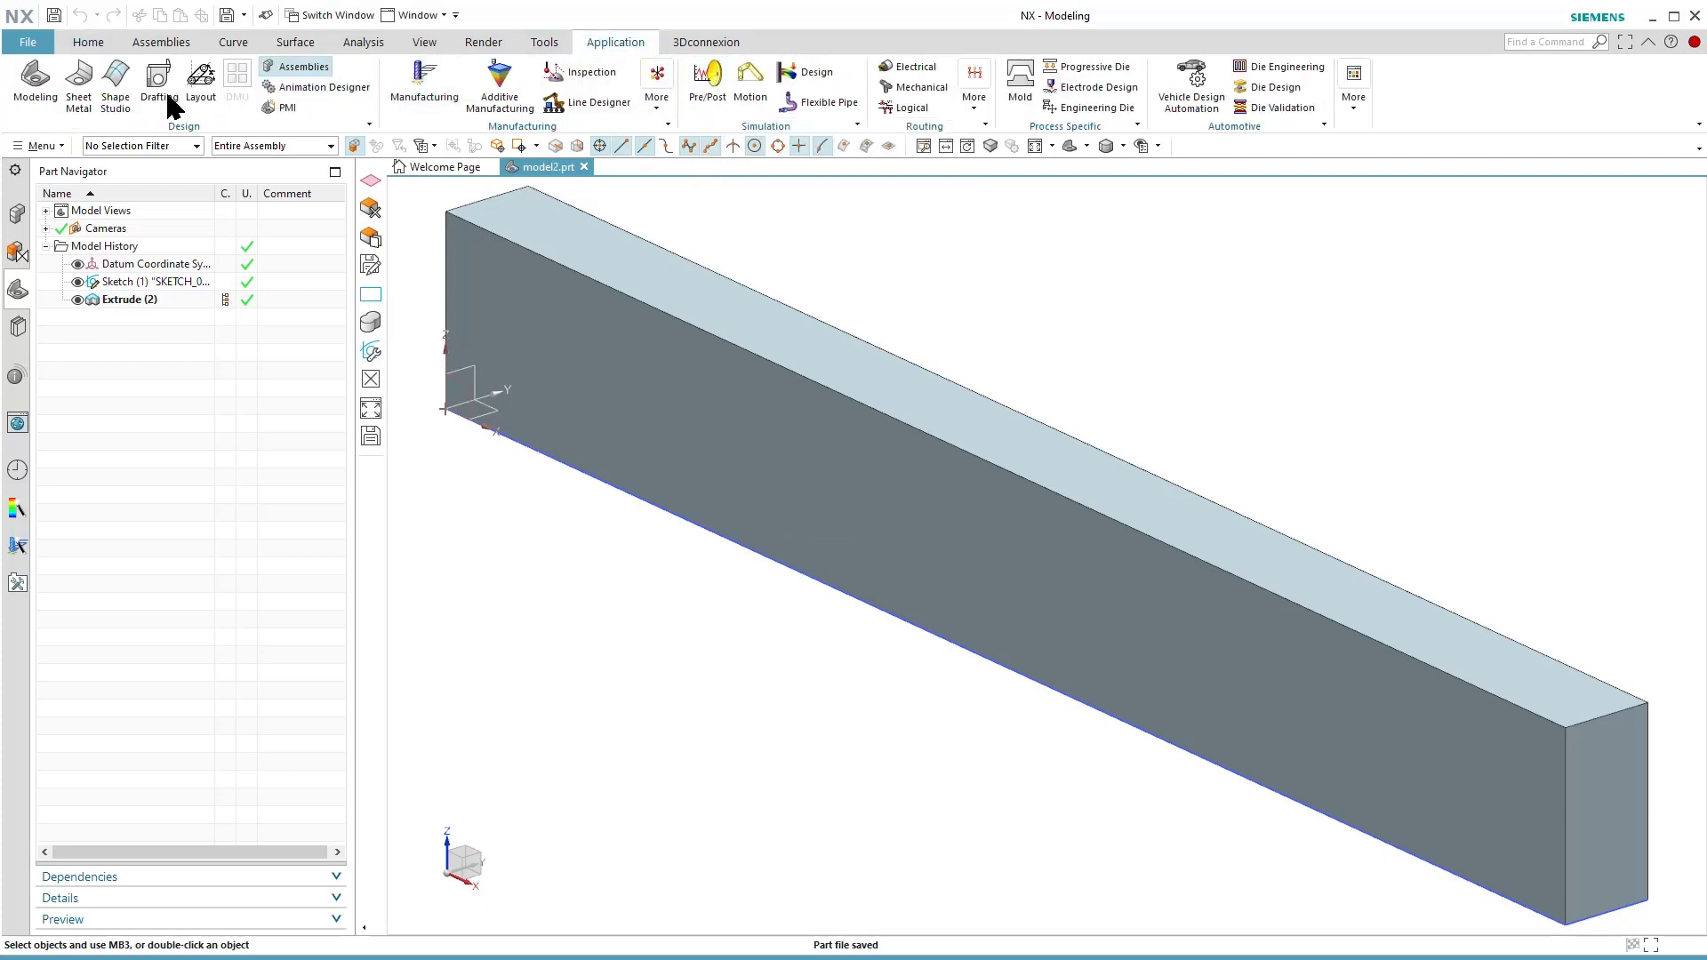
pyautogui.click(709, 91)
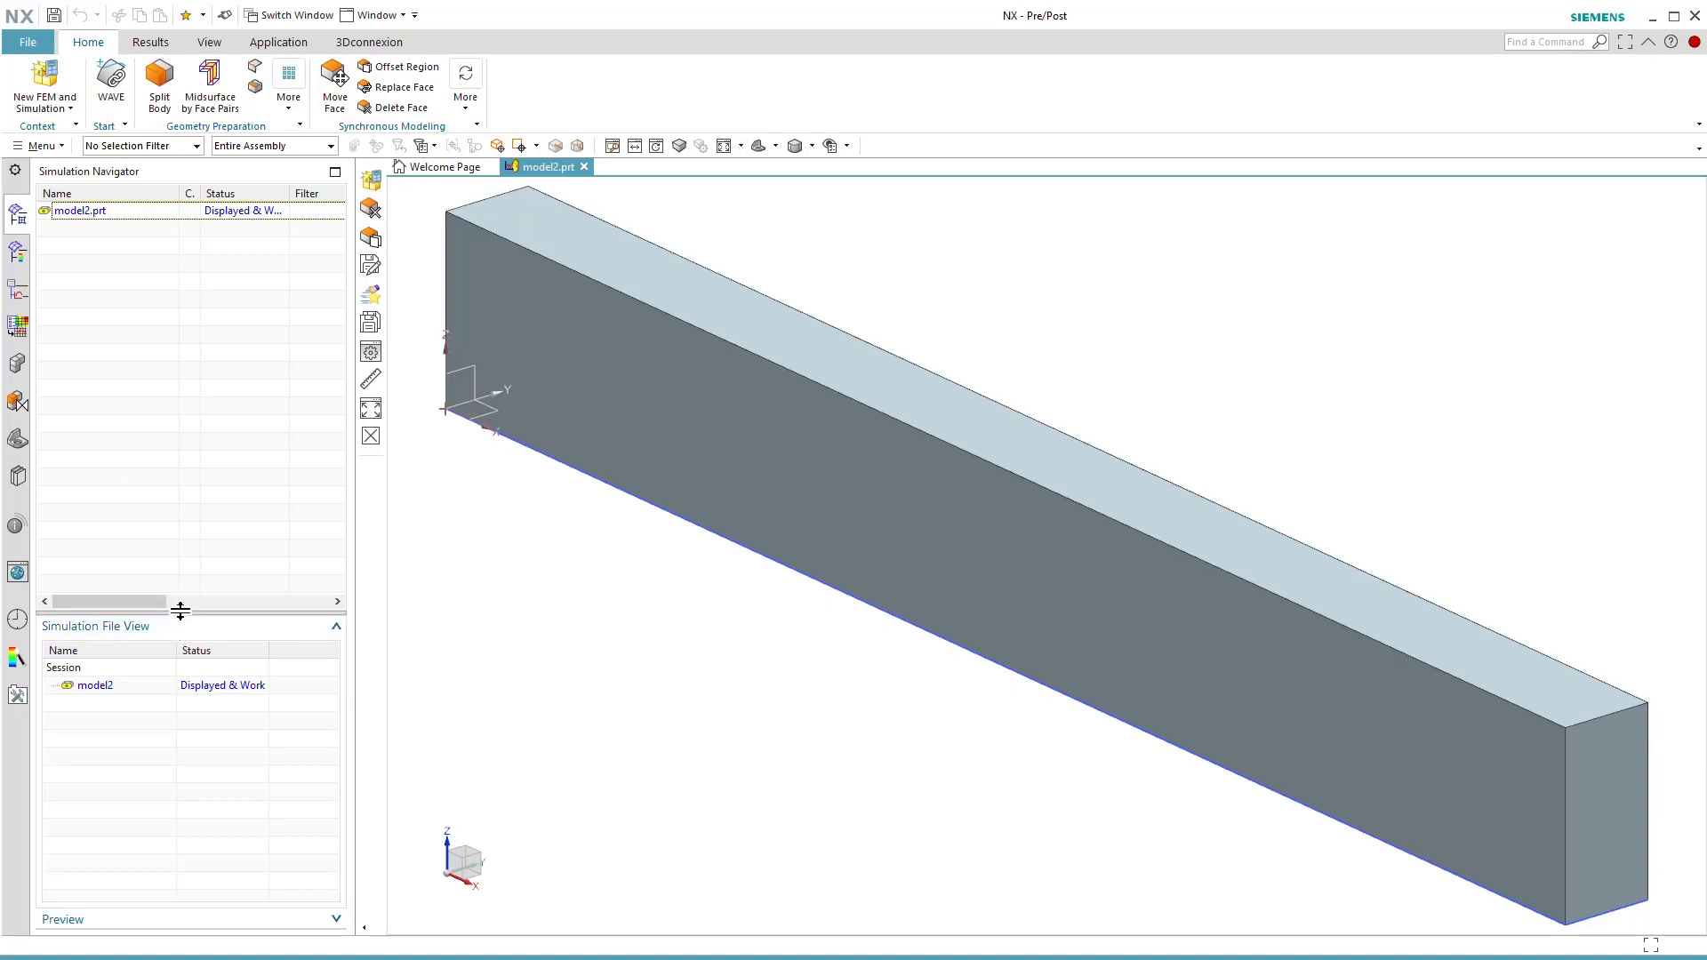
pyautogui.moveTo(181, 613)
pyautogui.mouseDown()
pyautogui.moveTo(179, 671)
pyautogui.moveTo(179, 627)
pyautogui.mouseUp()
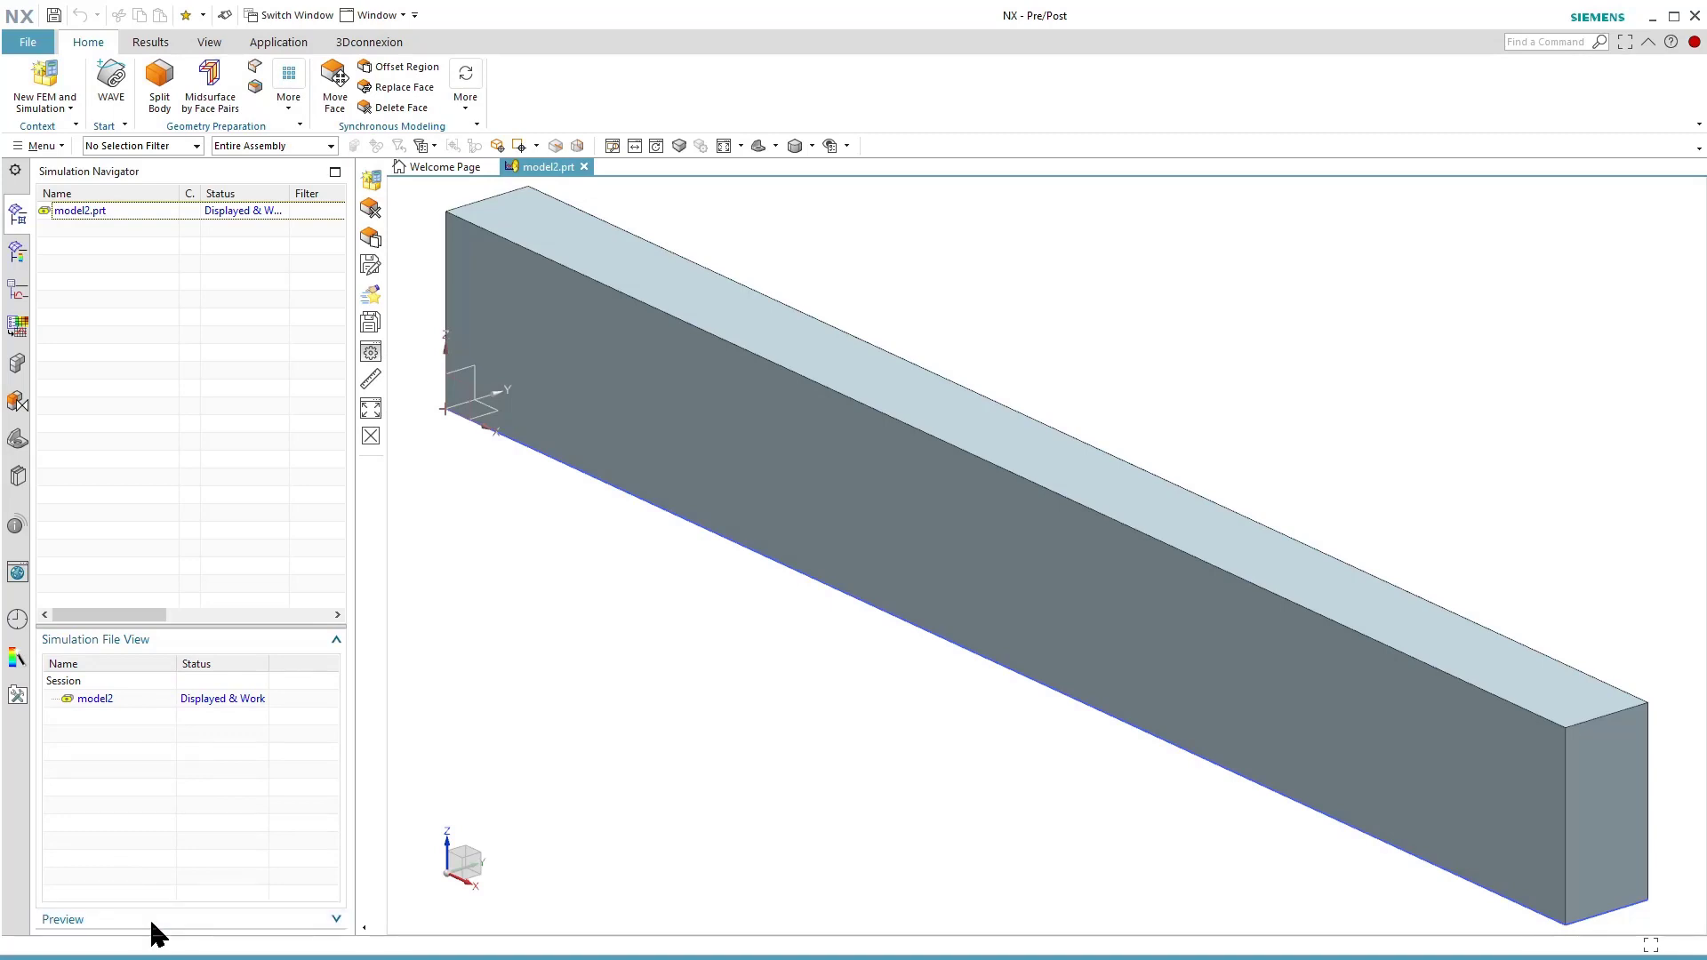
pyautogui.click(120, 702)
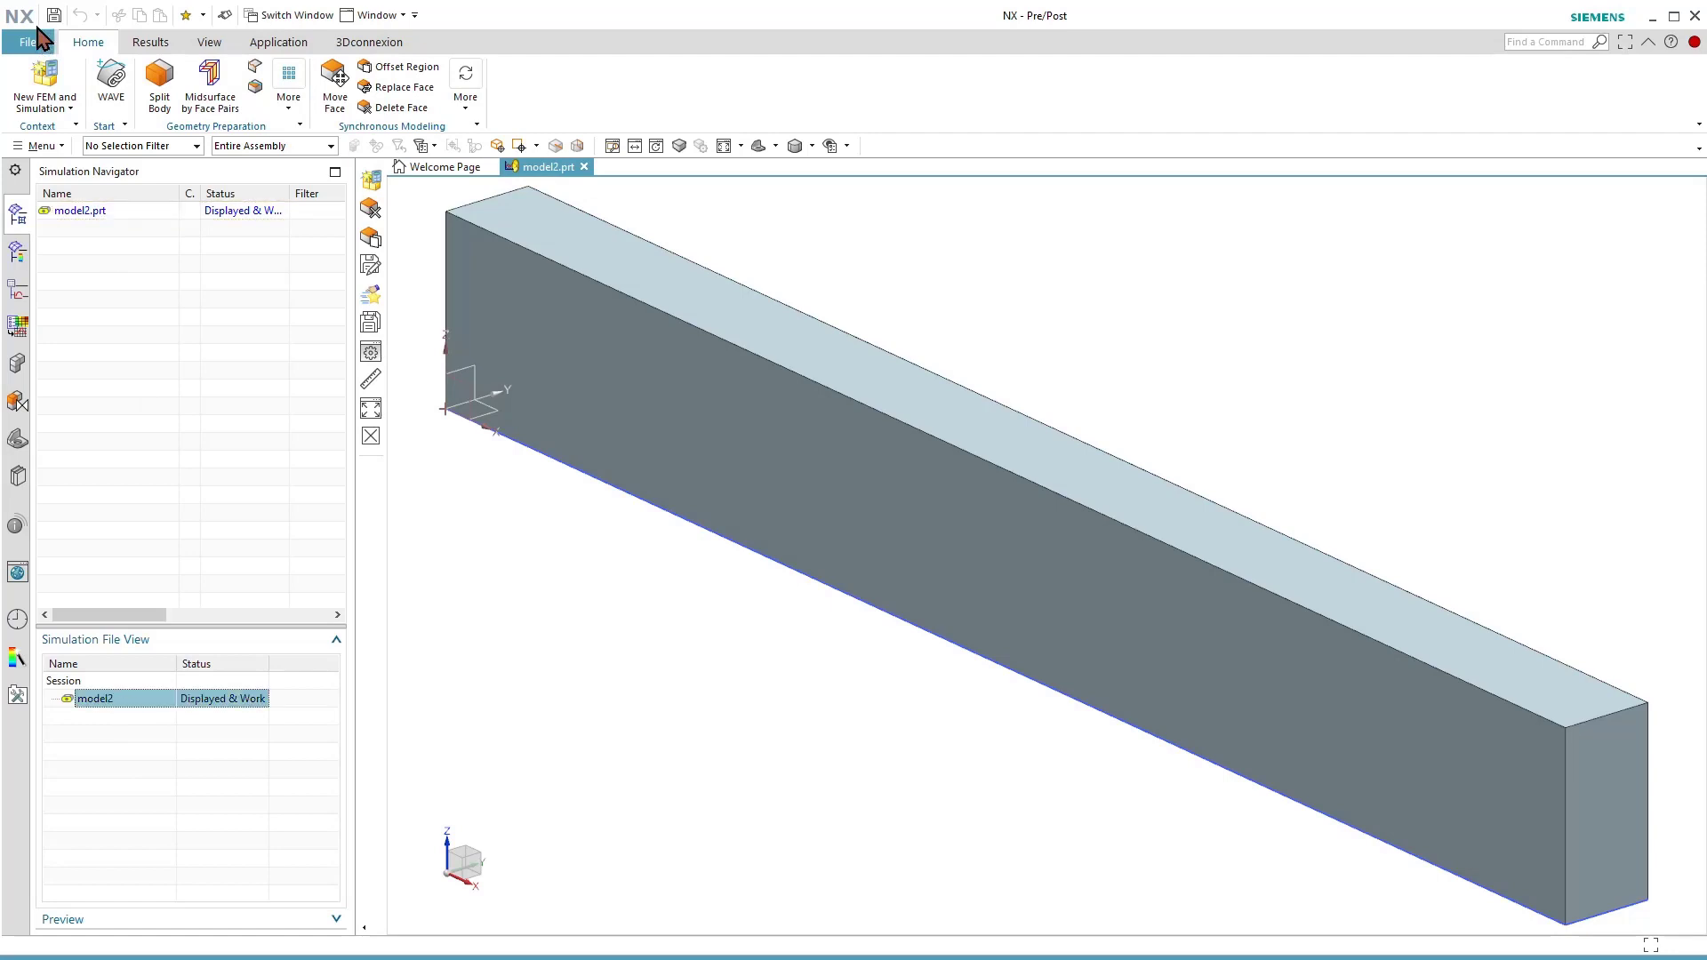
# Create a new FEM and simulation with an idealized part, all visible bodies, standard polygon resolution, Simcenter Nastran solver and Structural analysis type.
pyautogui.click(47, 82)
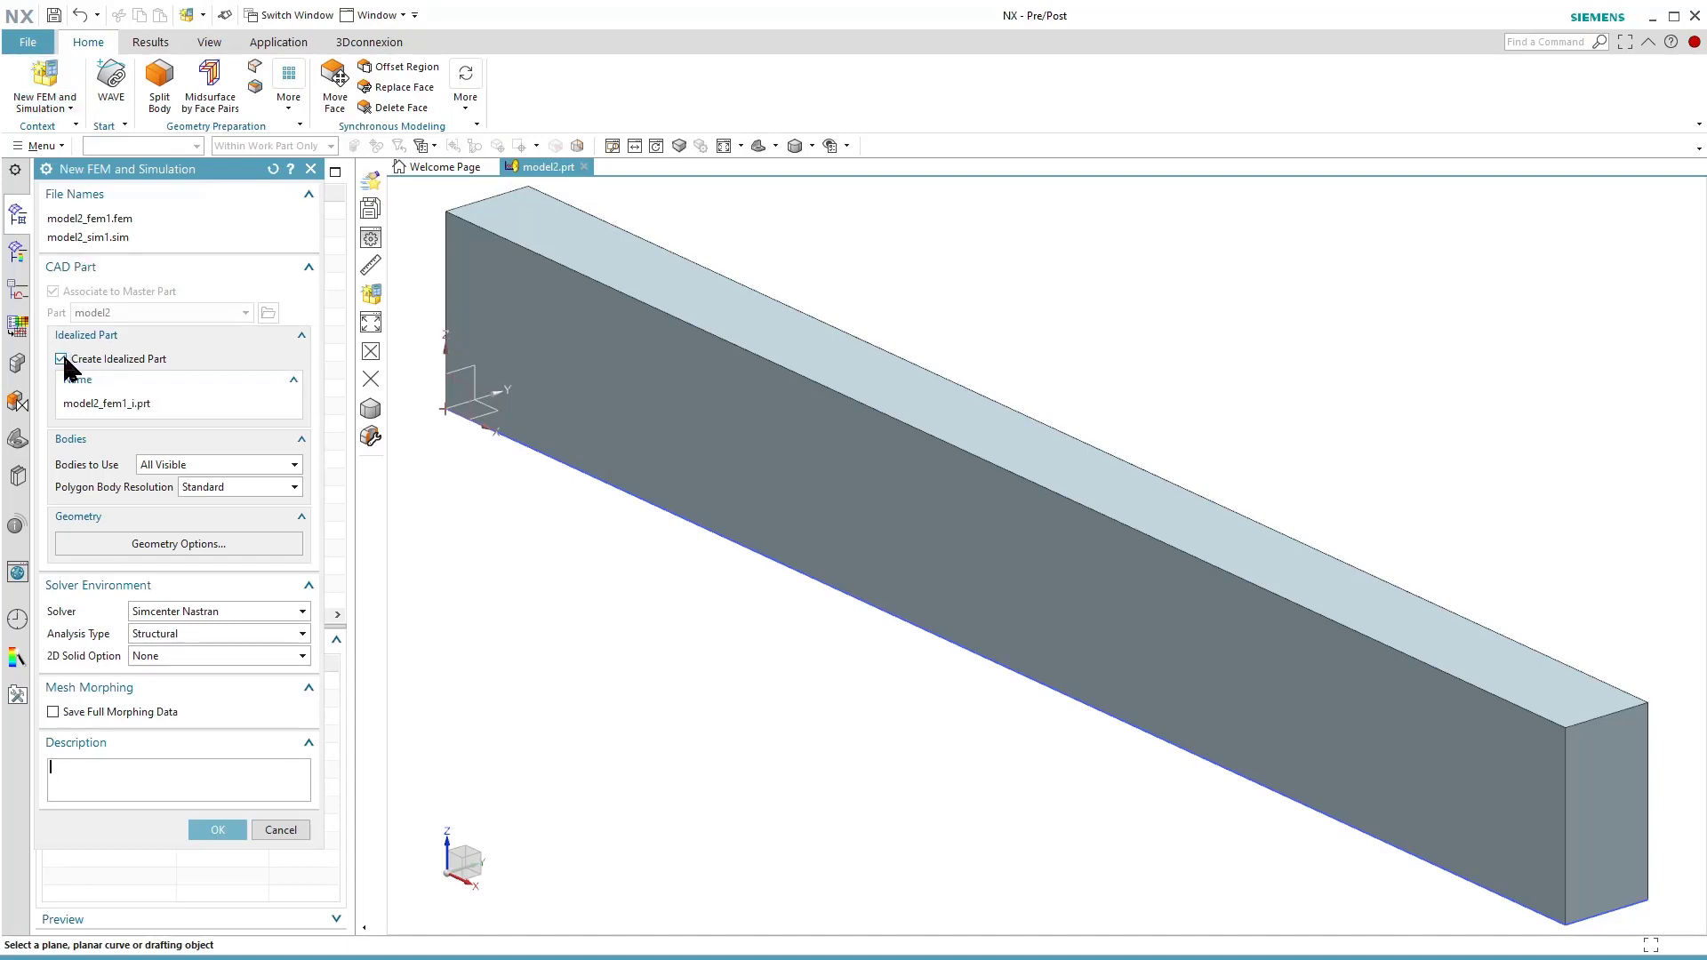
pyautogui.click(112, 359)
pyautogui.click(110, 356)
pyautogui.click(175, 469)
pyautogui.click(174, 471)
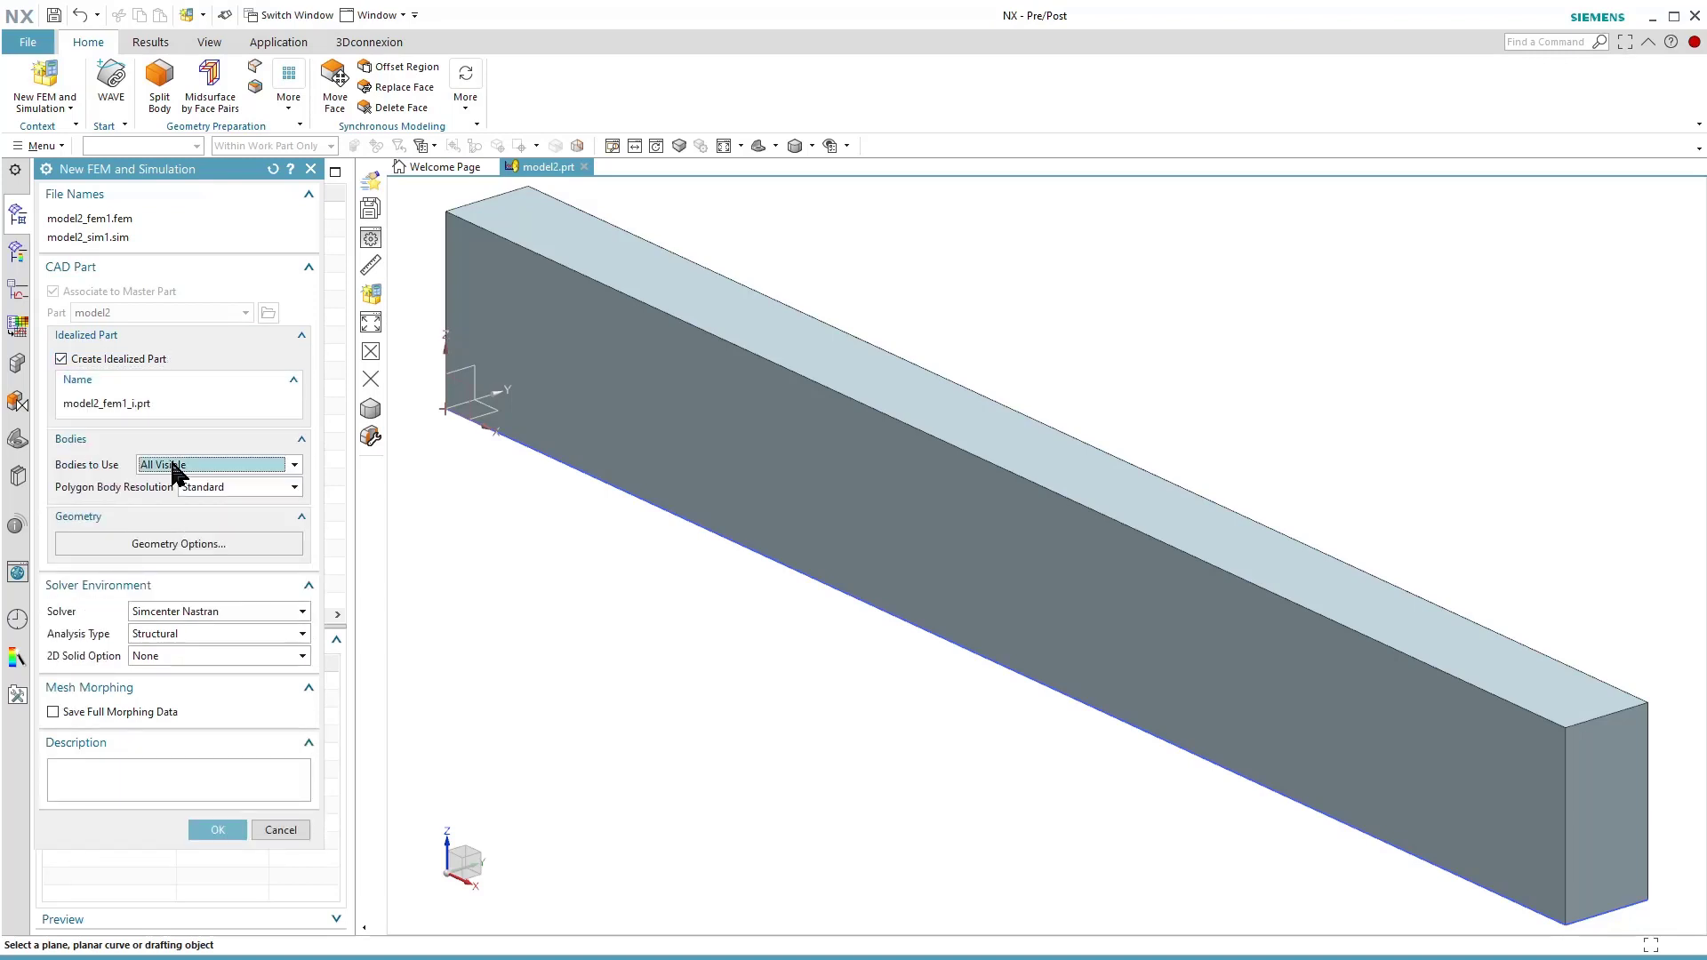
pyautogui.click(204, 488)
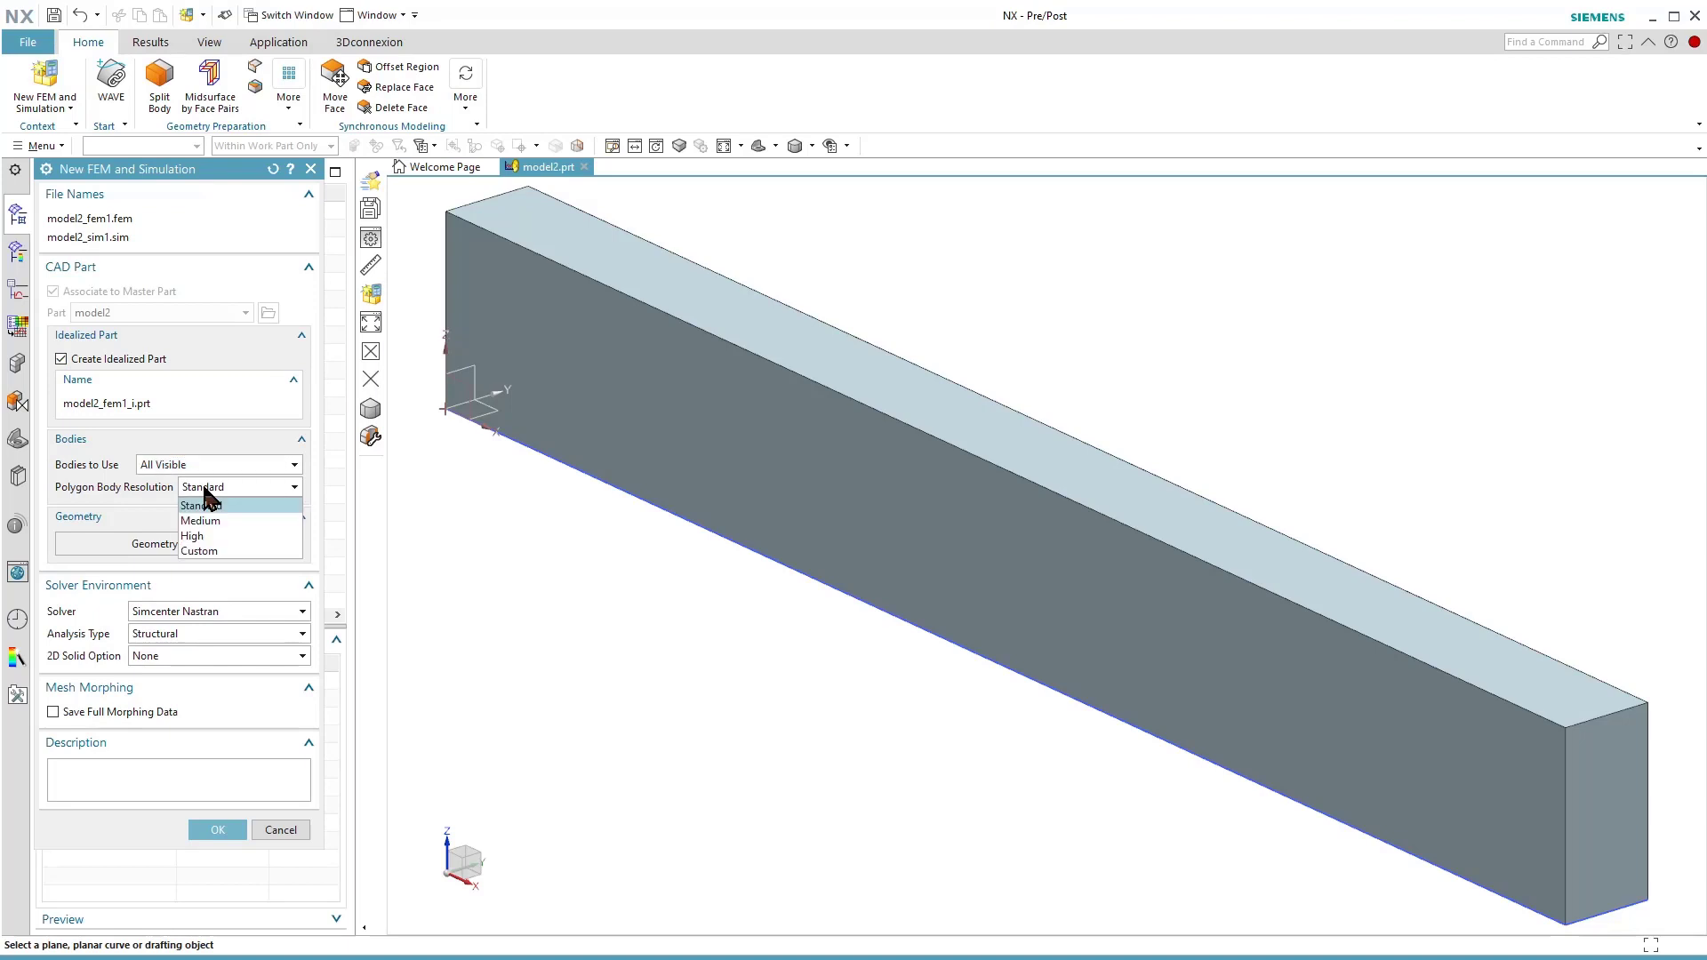
pyautogui.click(204, 488)
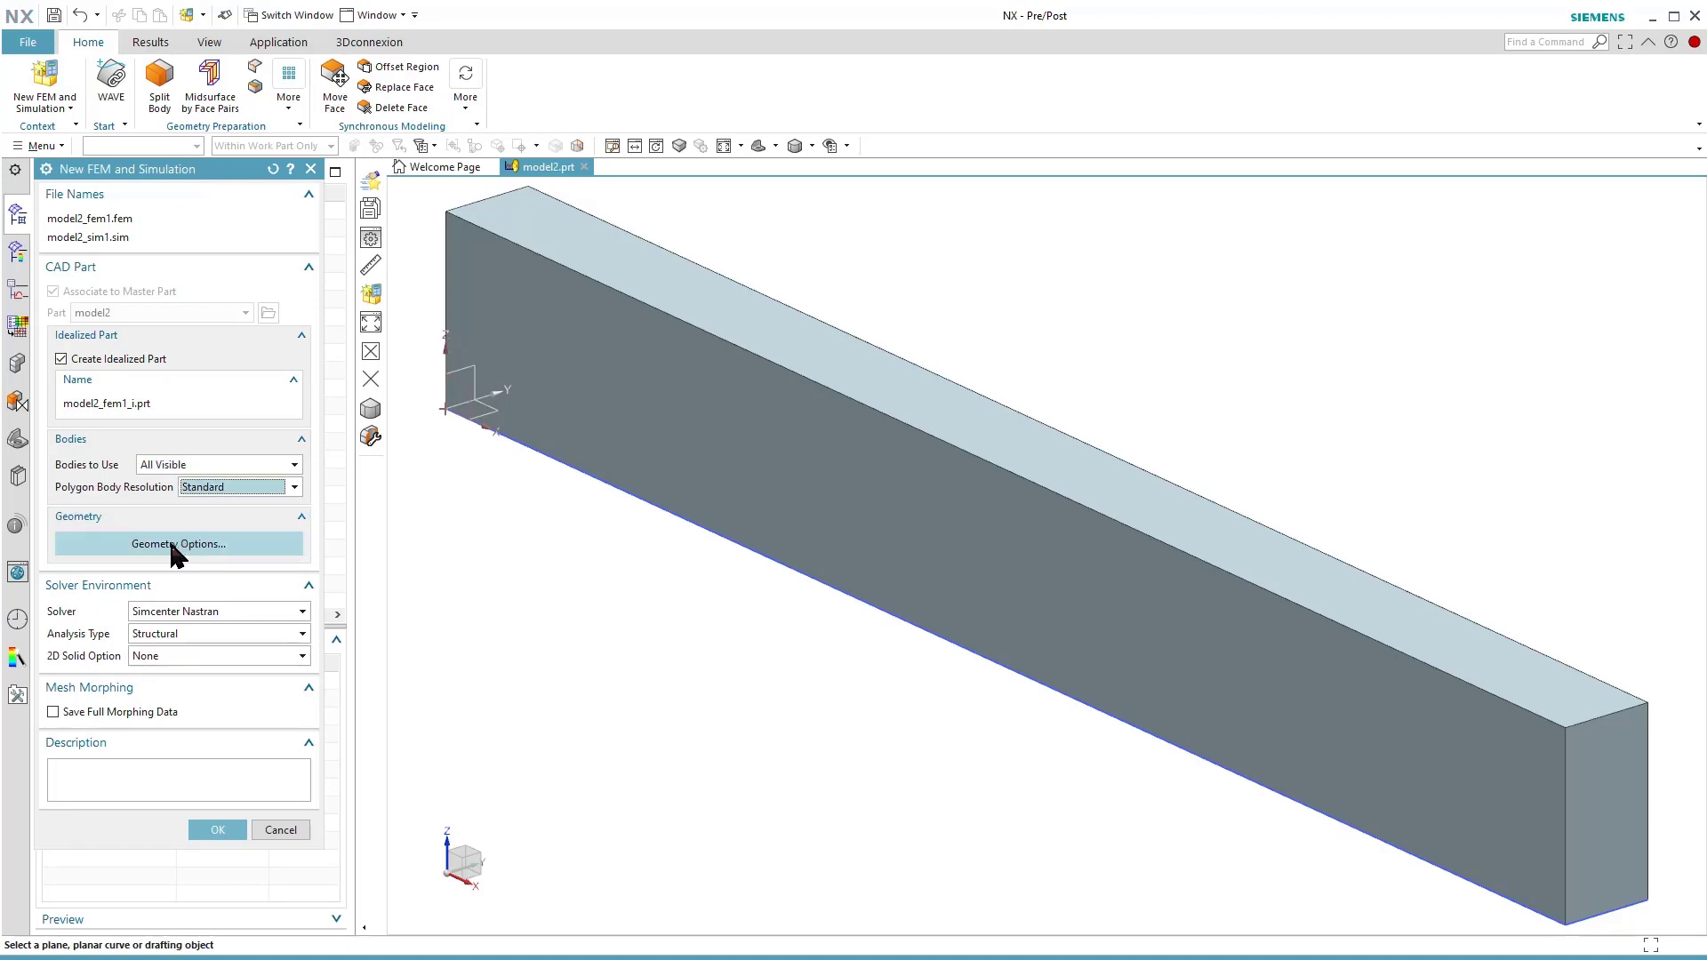
pyautogui.click(233, 632)
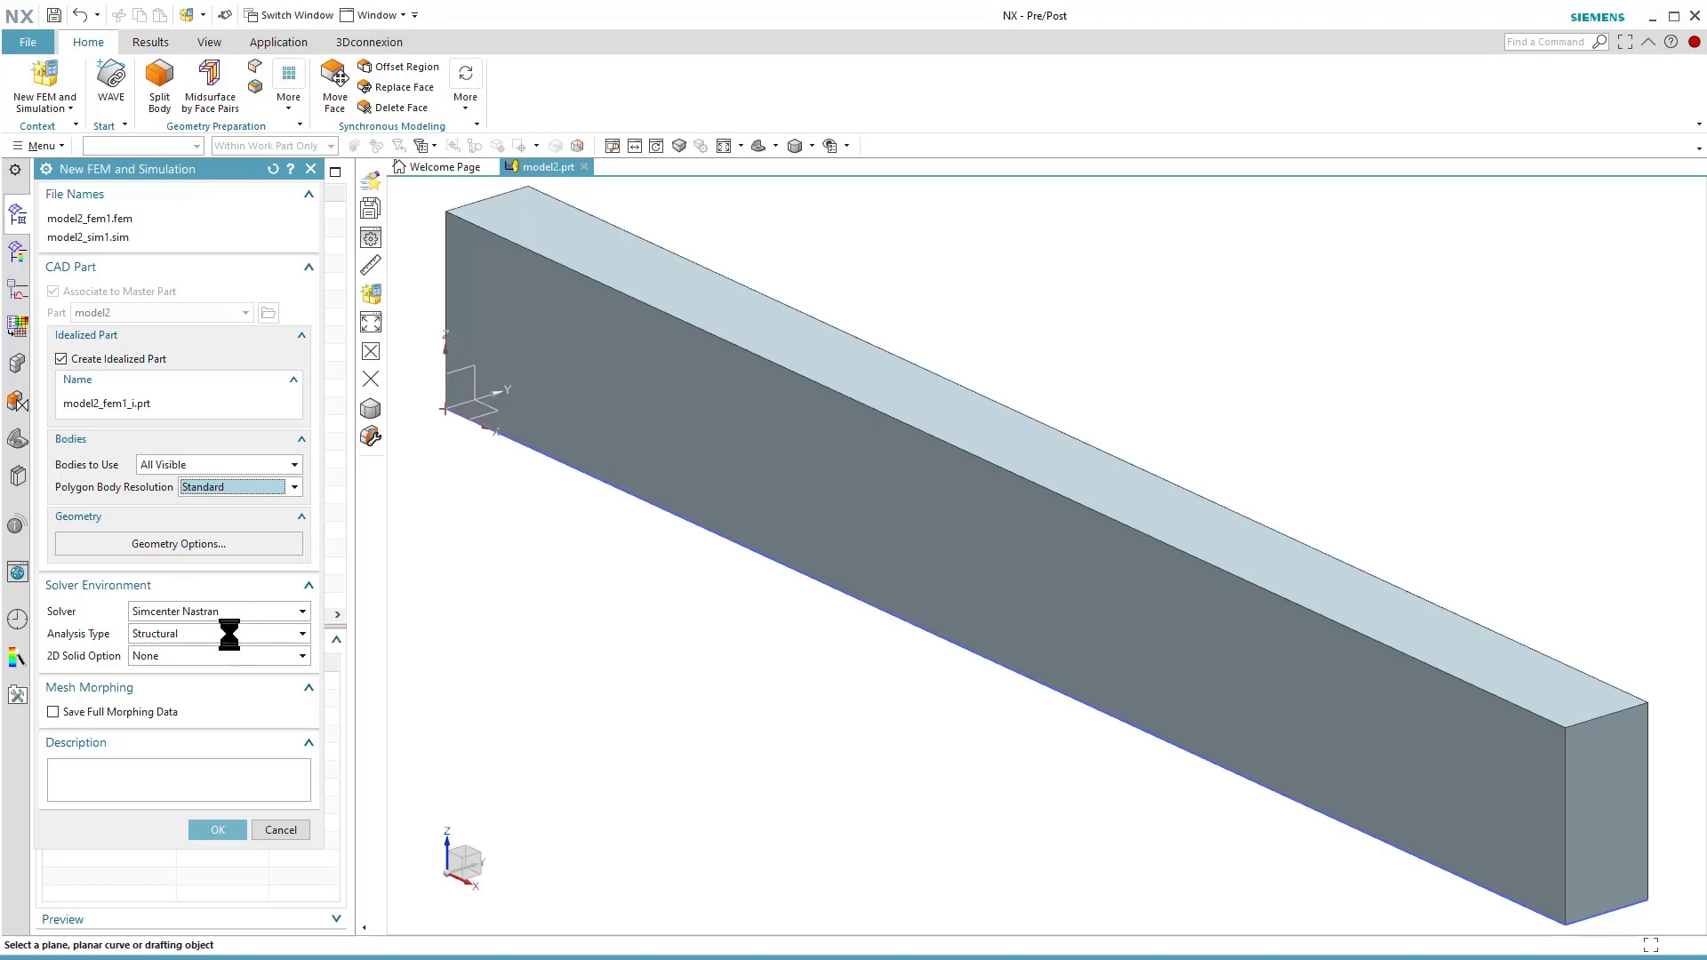
pyautogui.click(222, 651)
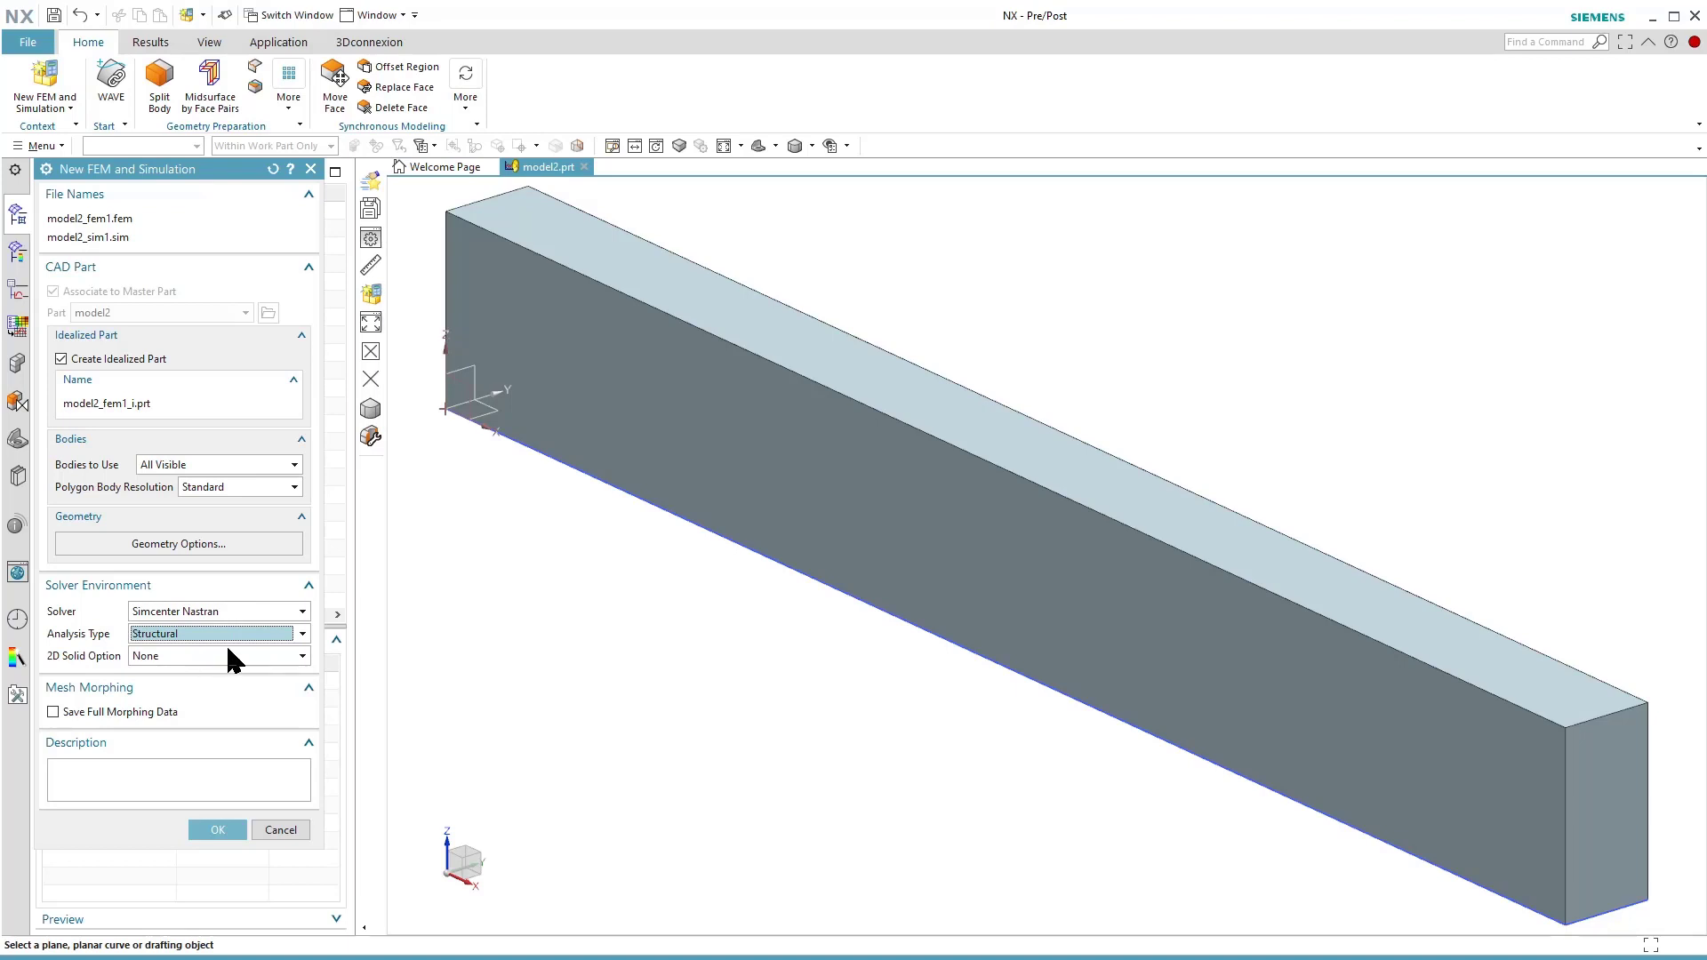
pyautogui.click(222, 831)
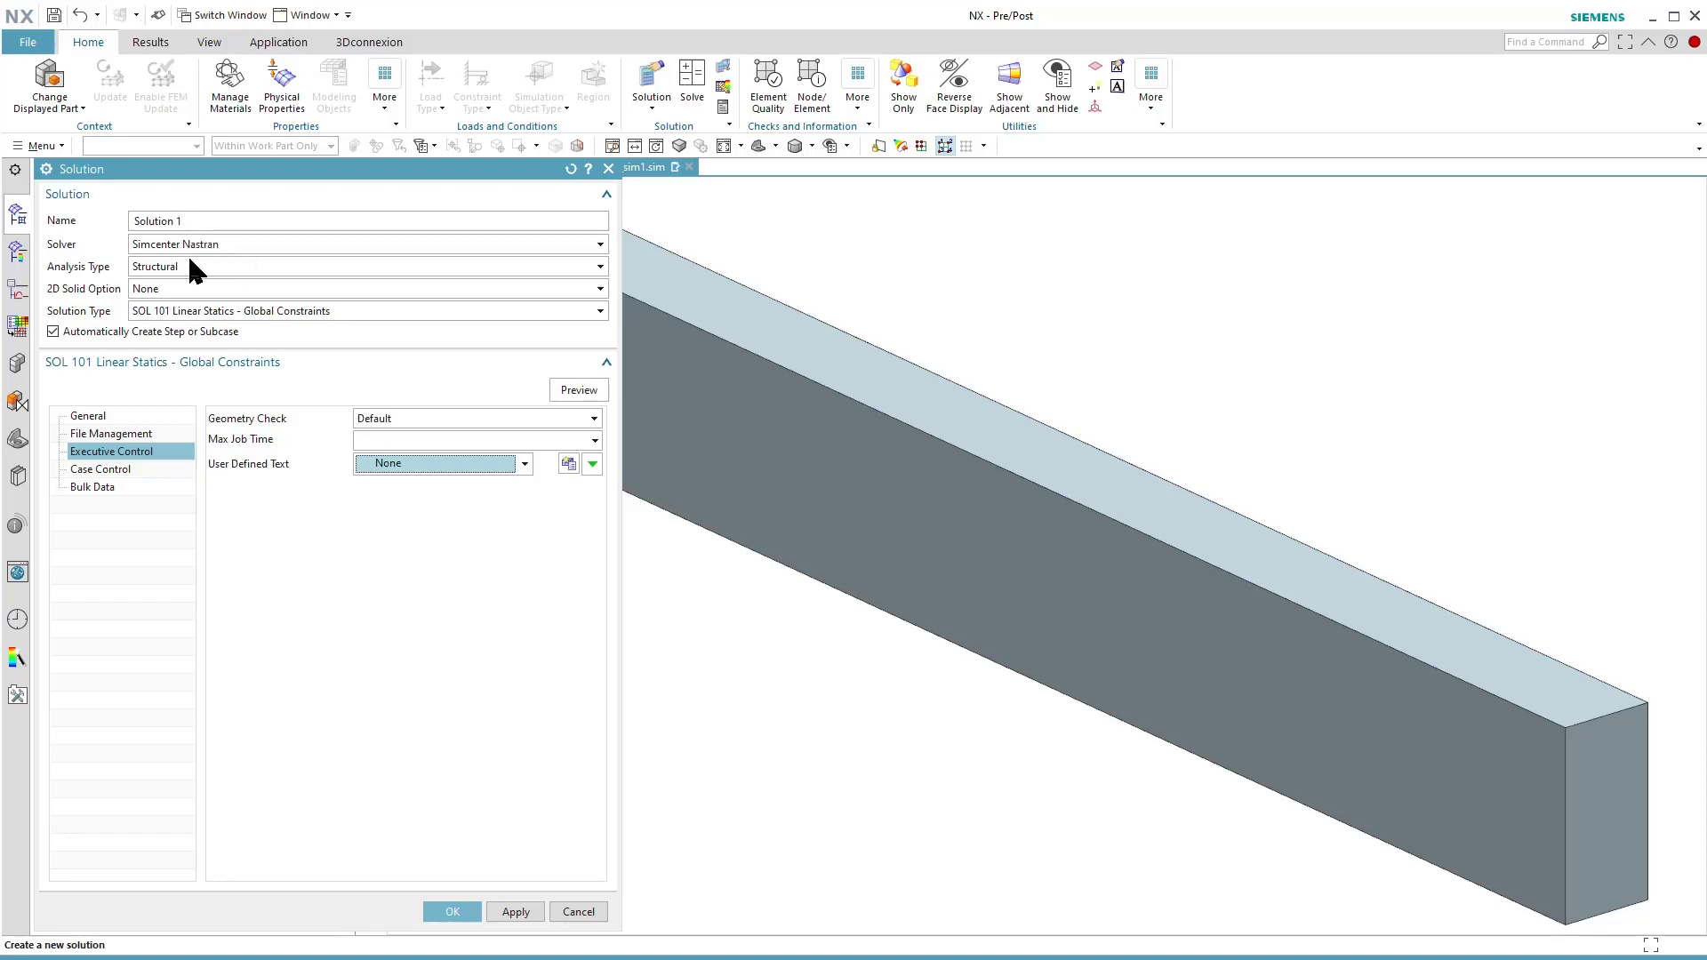
# Set the solution type to SOL 101 Linear Statics - Global Constraints.
pyautogui.click(192, 313)
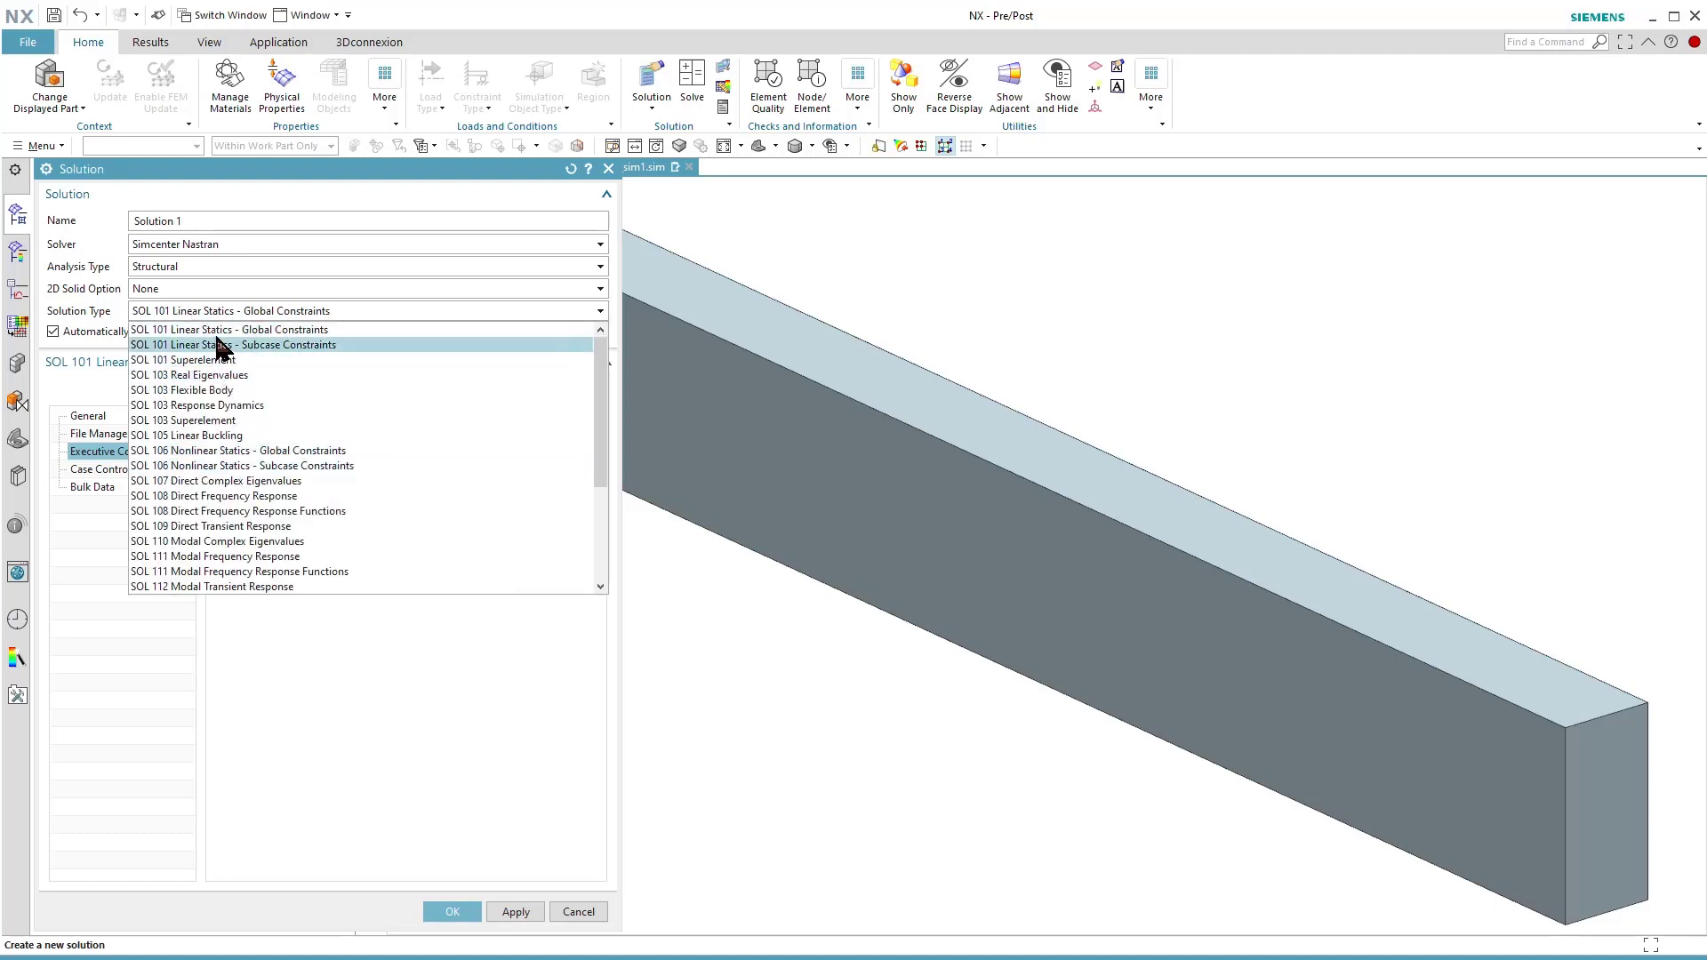
pyautogui.scroll(-5, 239, 486)
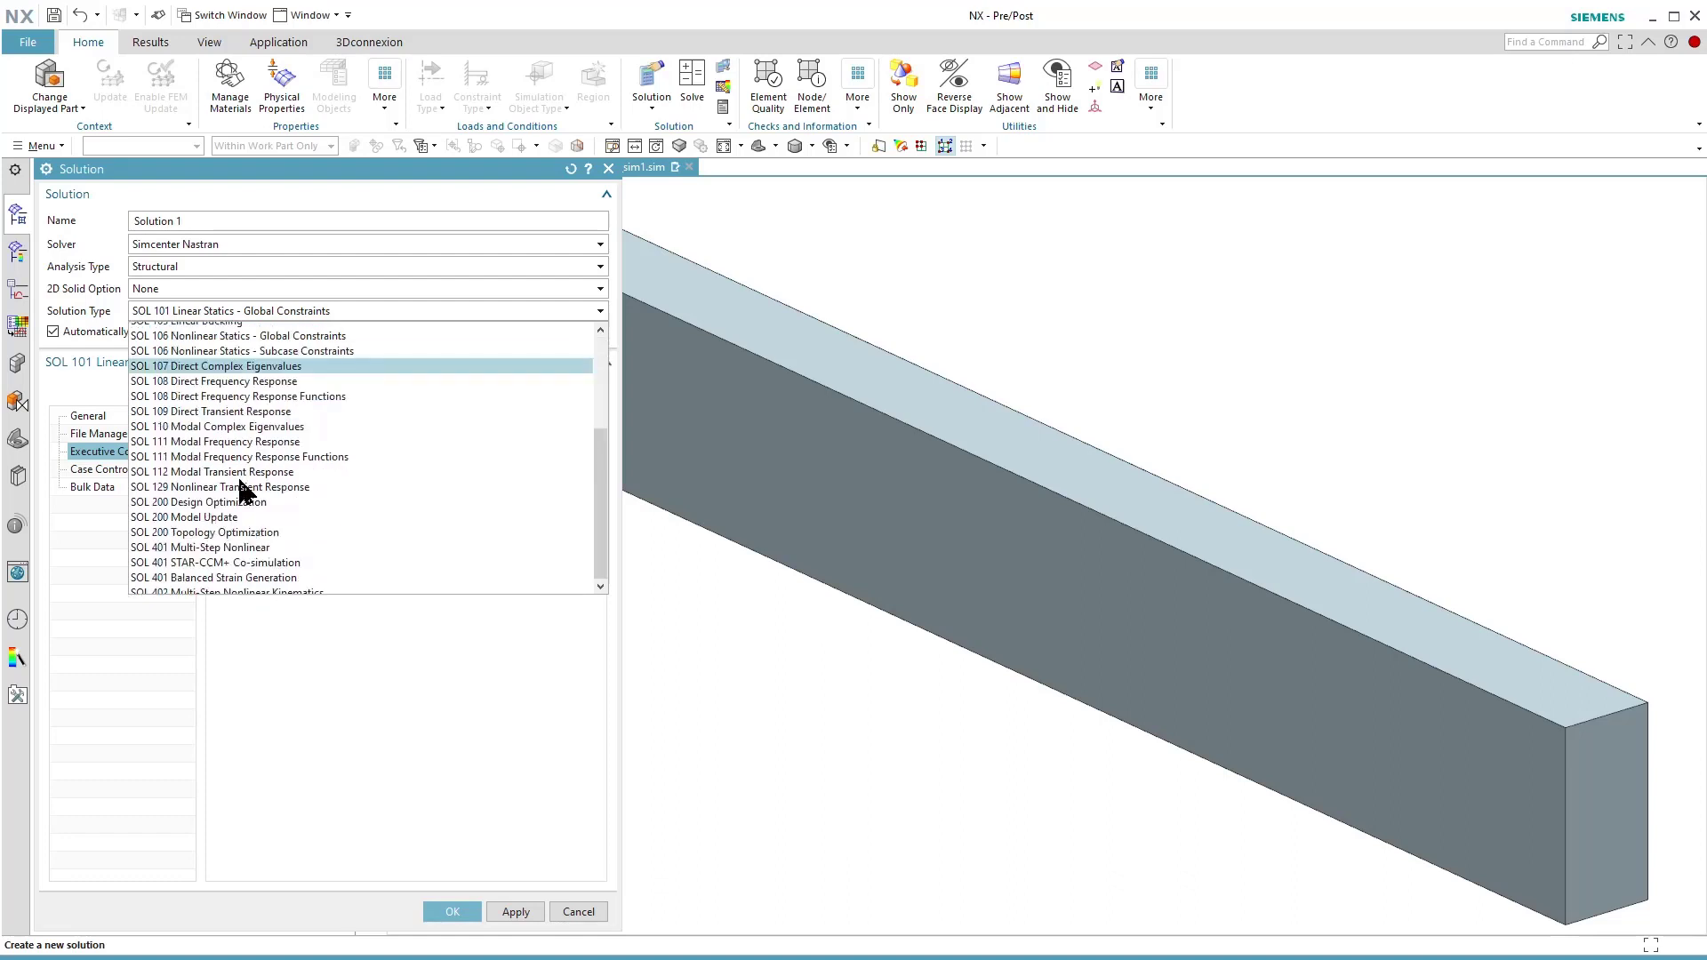
pyautogui.scroll(3, 242, 498)
pyautogui.scroll(2, 242, 498)
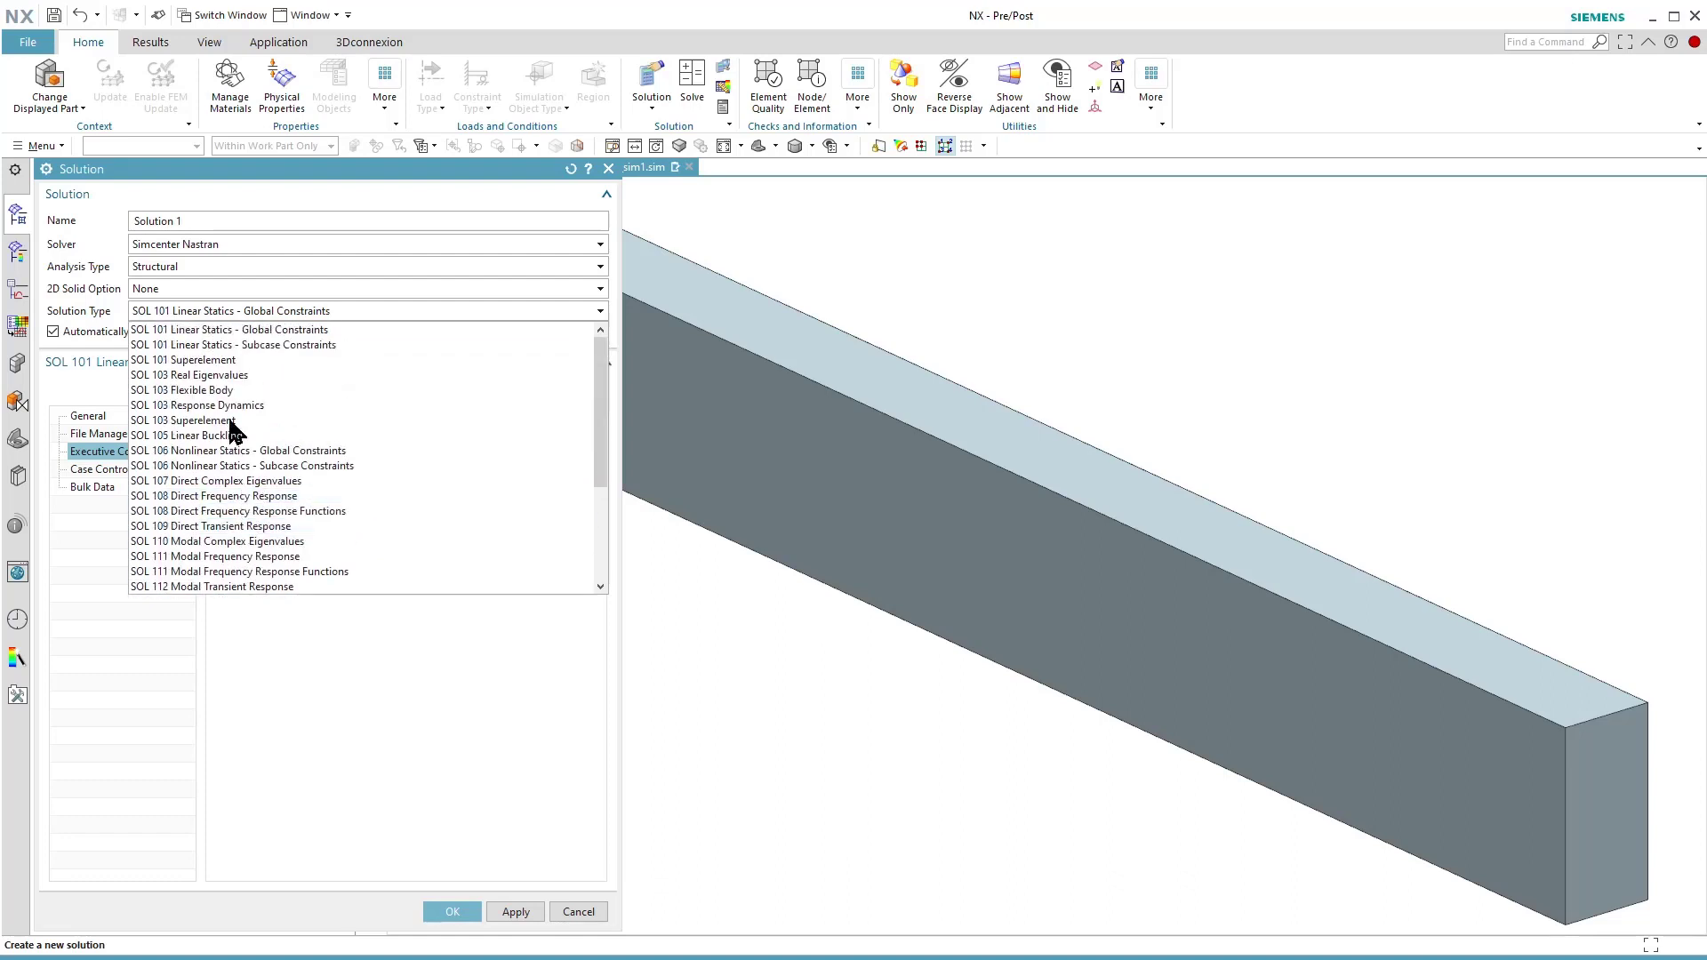
pyautogui.click(221, 331)
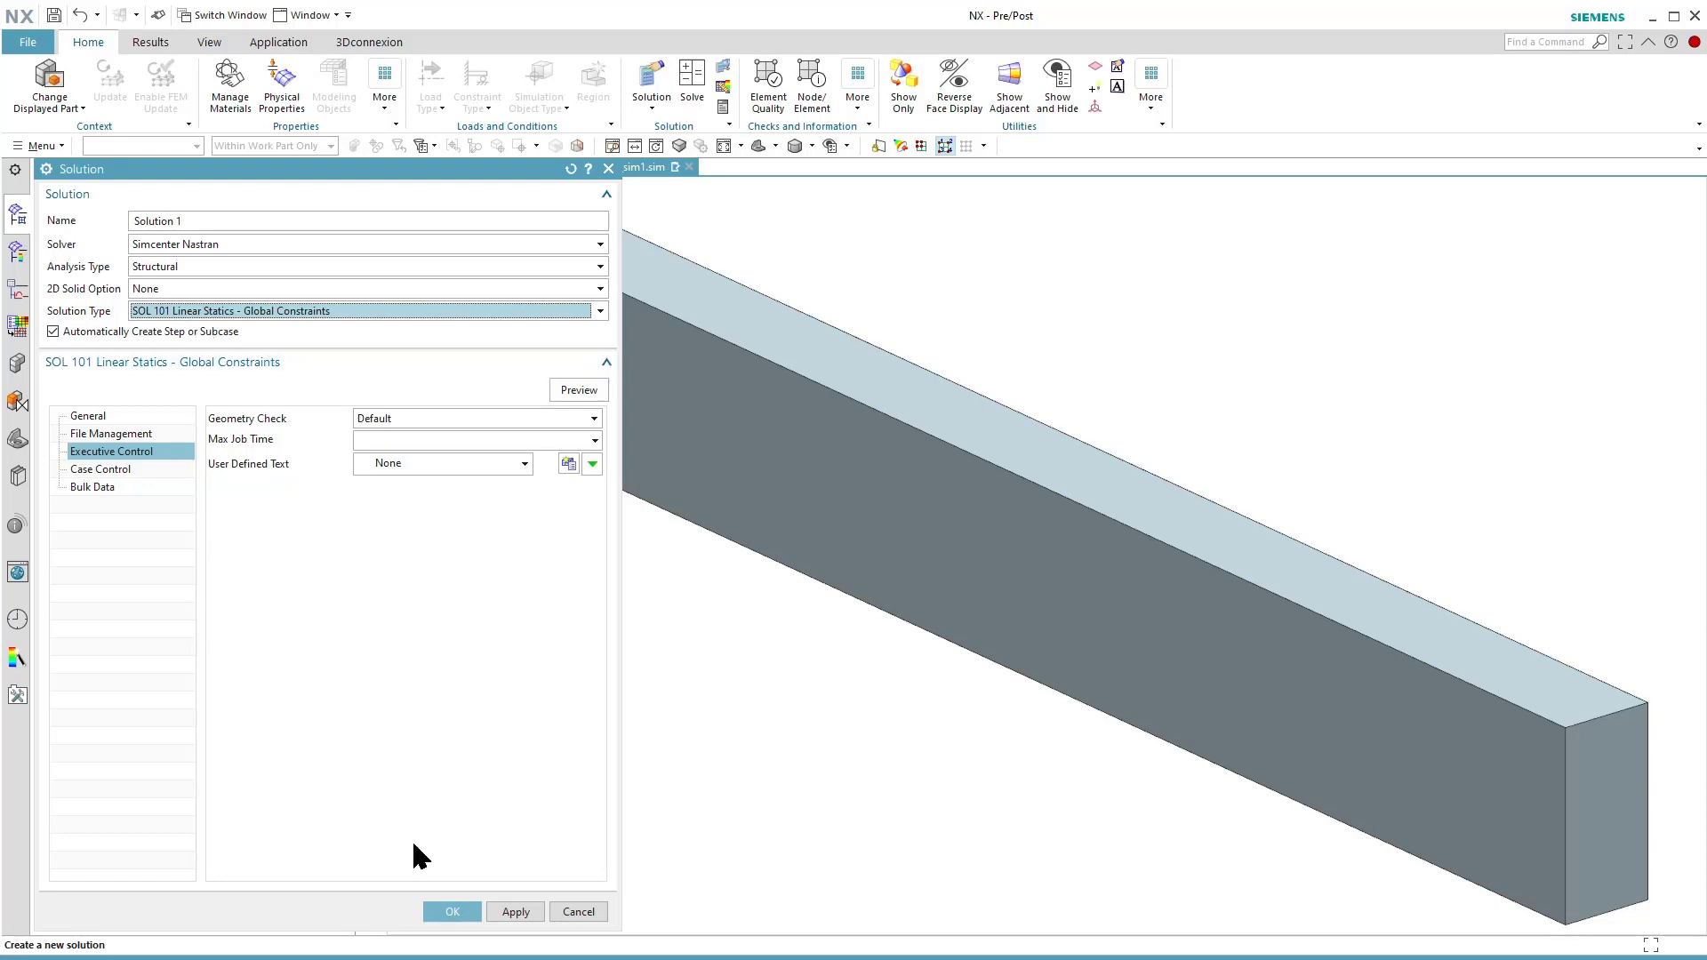
# Review the solution's general, file management, executive control, case control and bulk data settings, and create Solution 1.
pyautogui.click(99, 418)
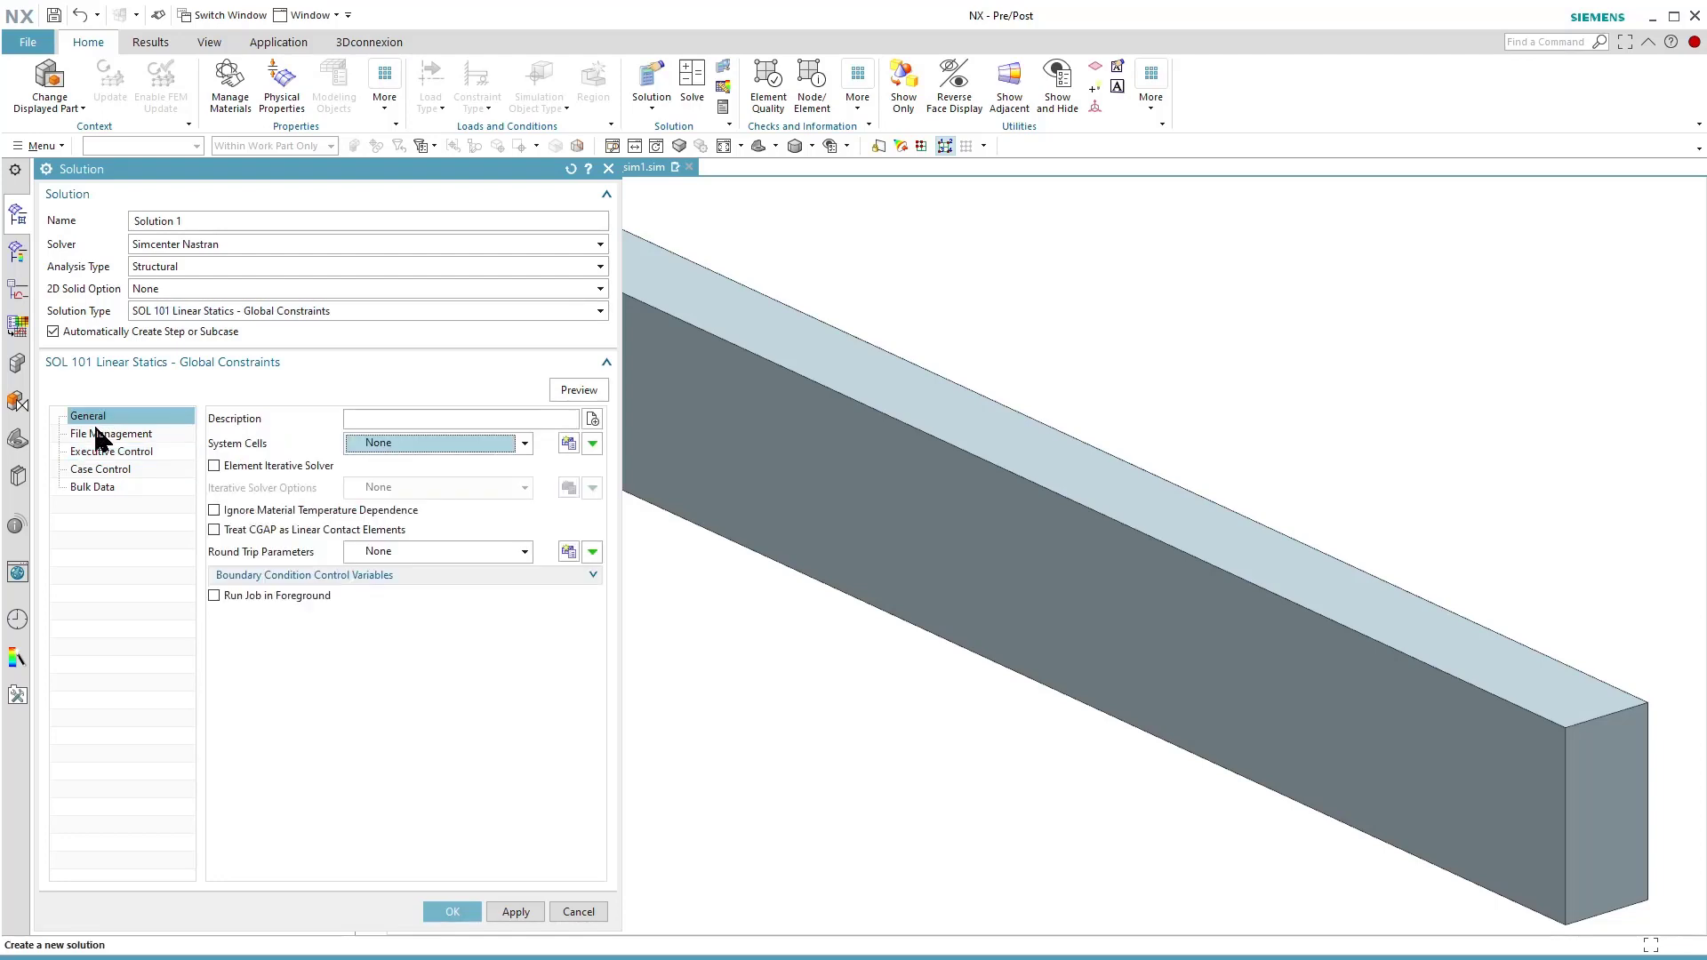
pyautogui.click(99, 436)
pyautogui.click(96, 451)
pyautogui.click(93, 470)
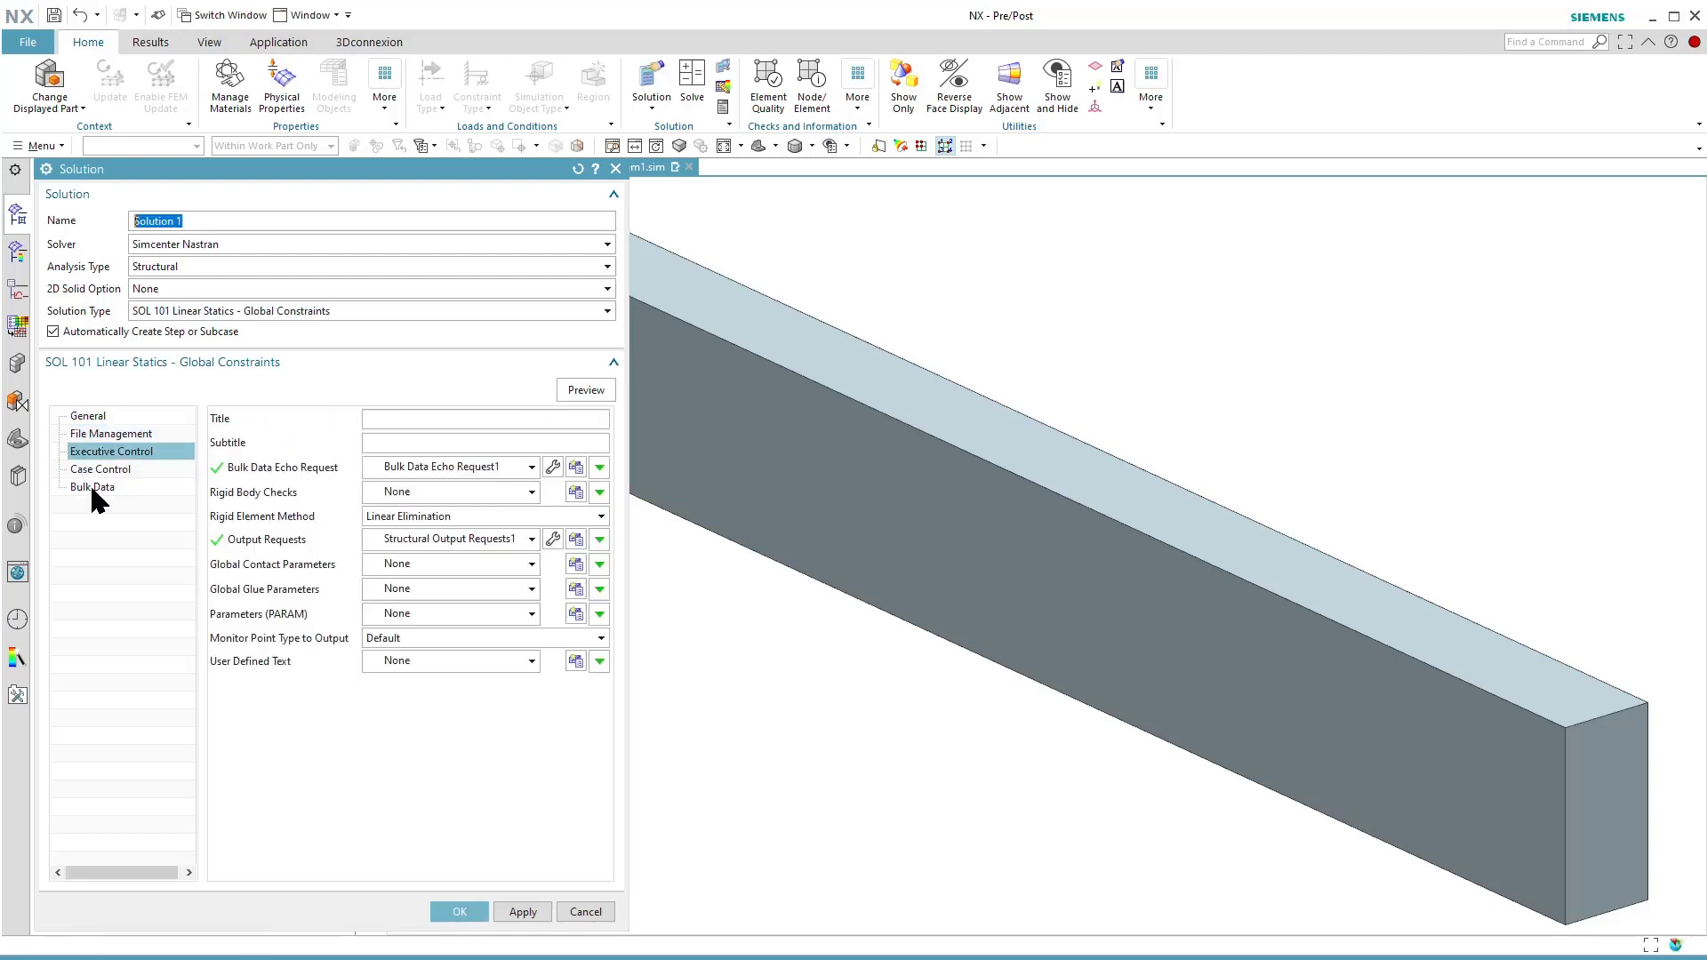
pyautogui.click(91, 489)
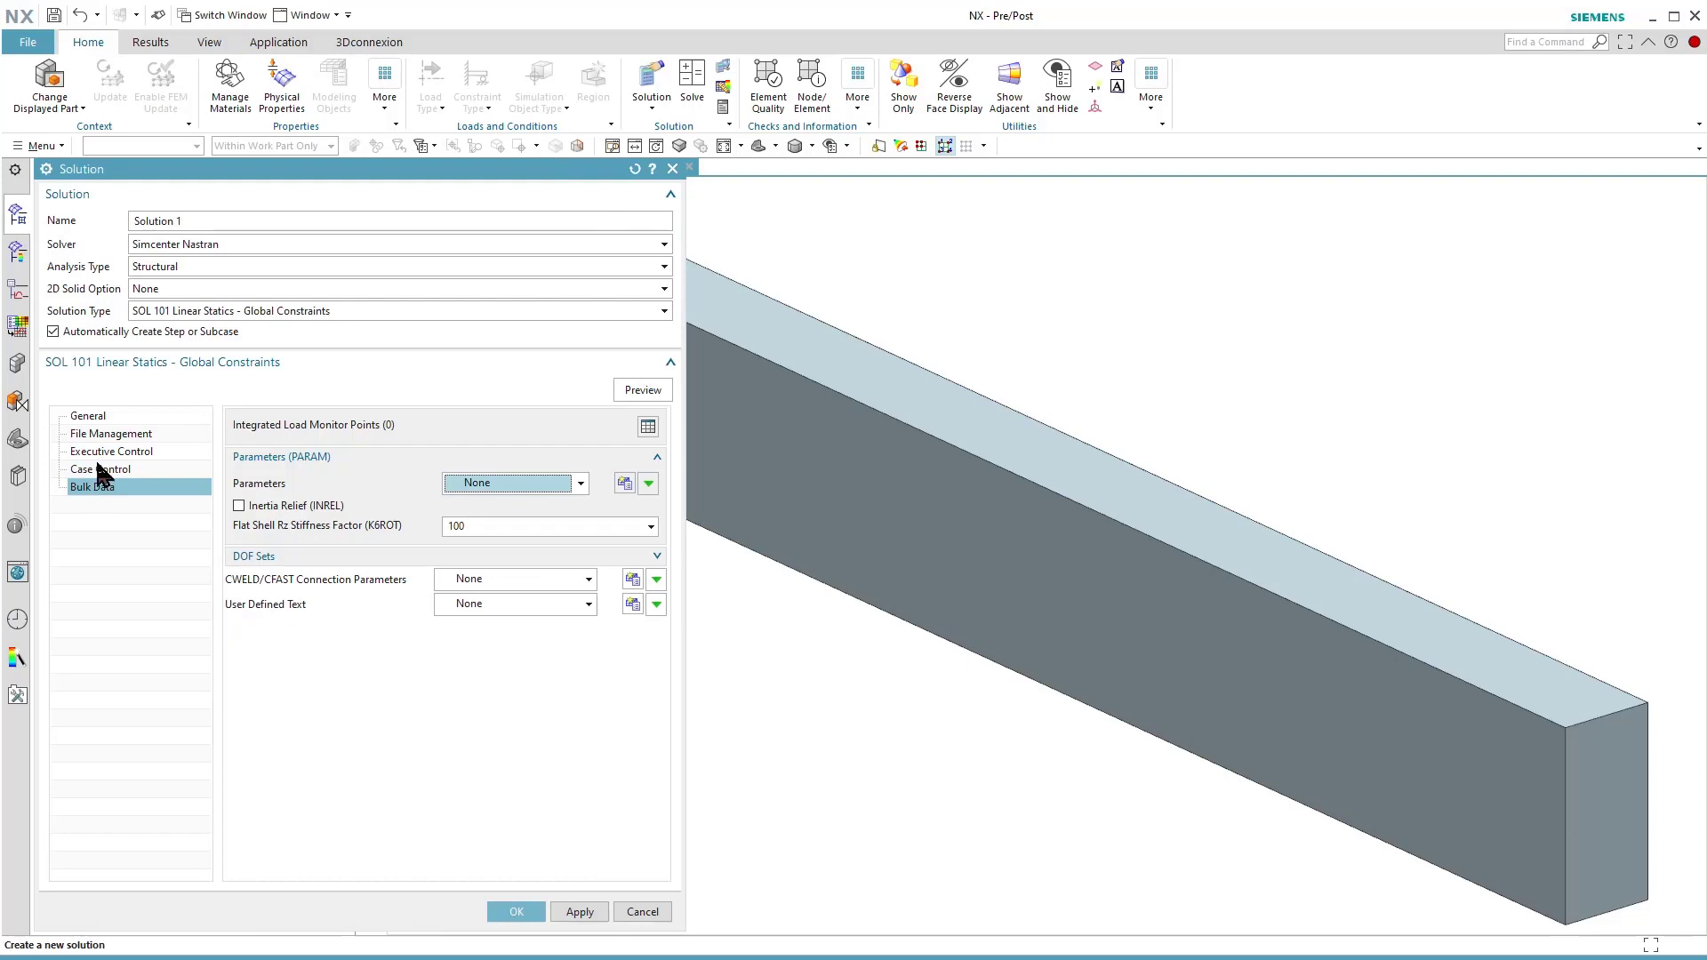
pyautogui.click(90, 416)
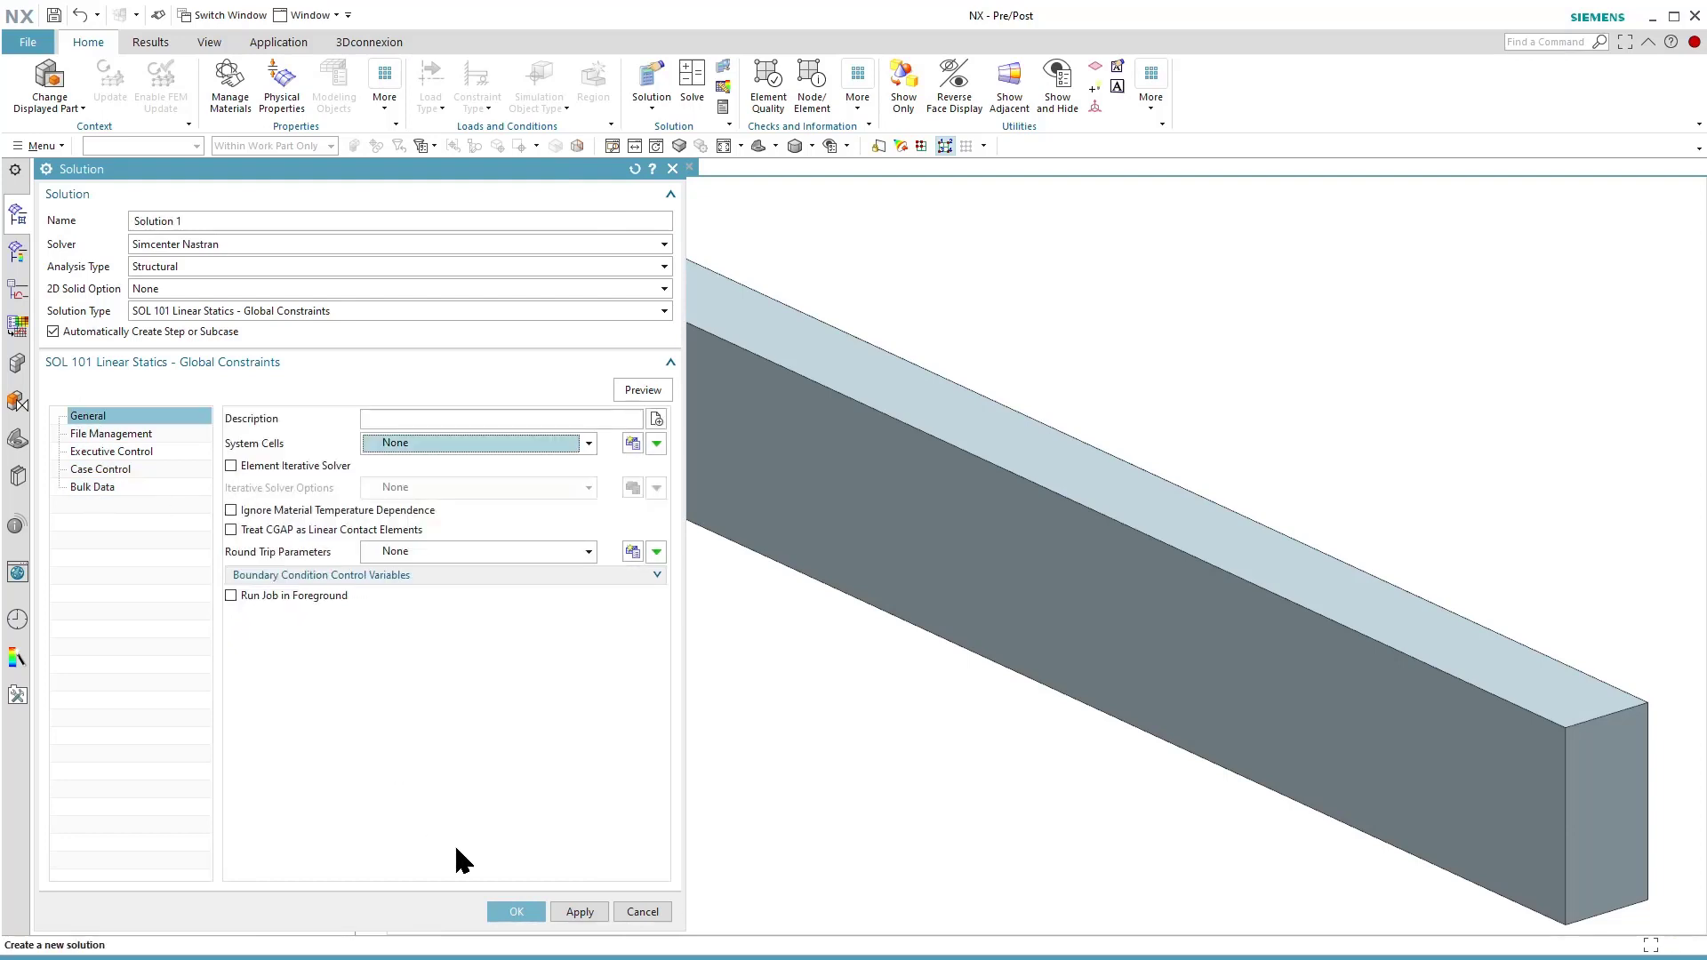
pyautogui.click(500, 905)
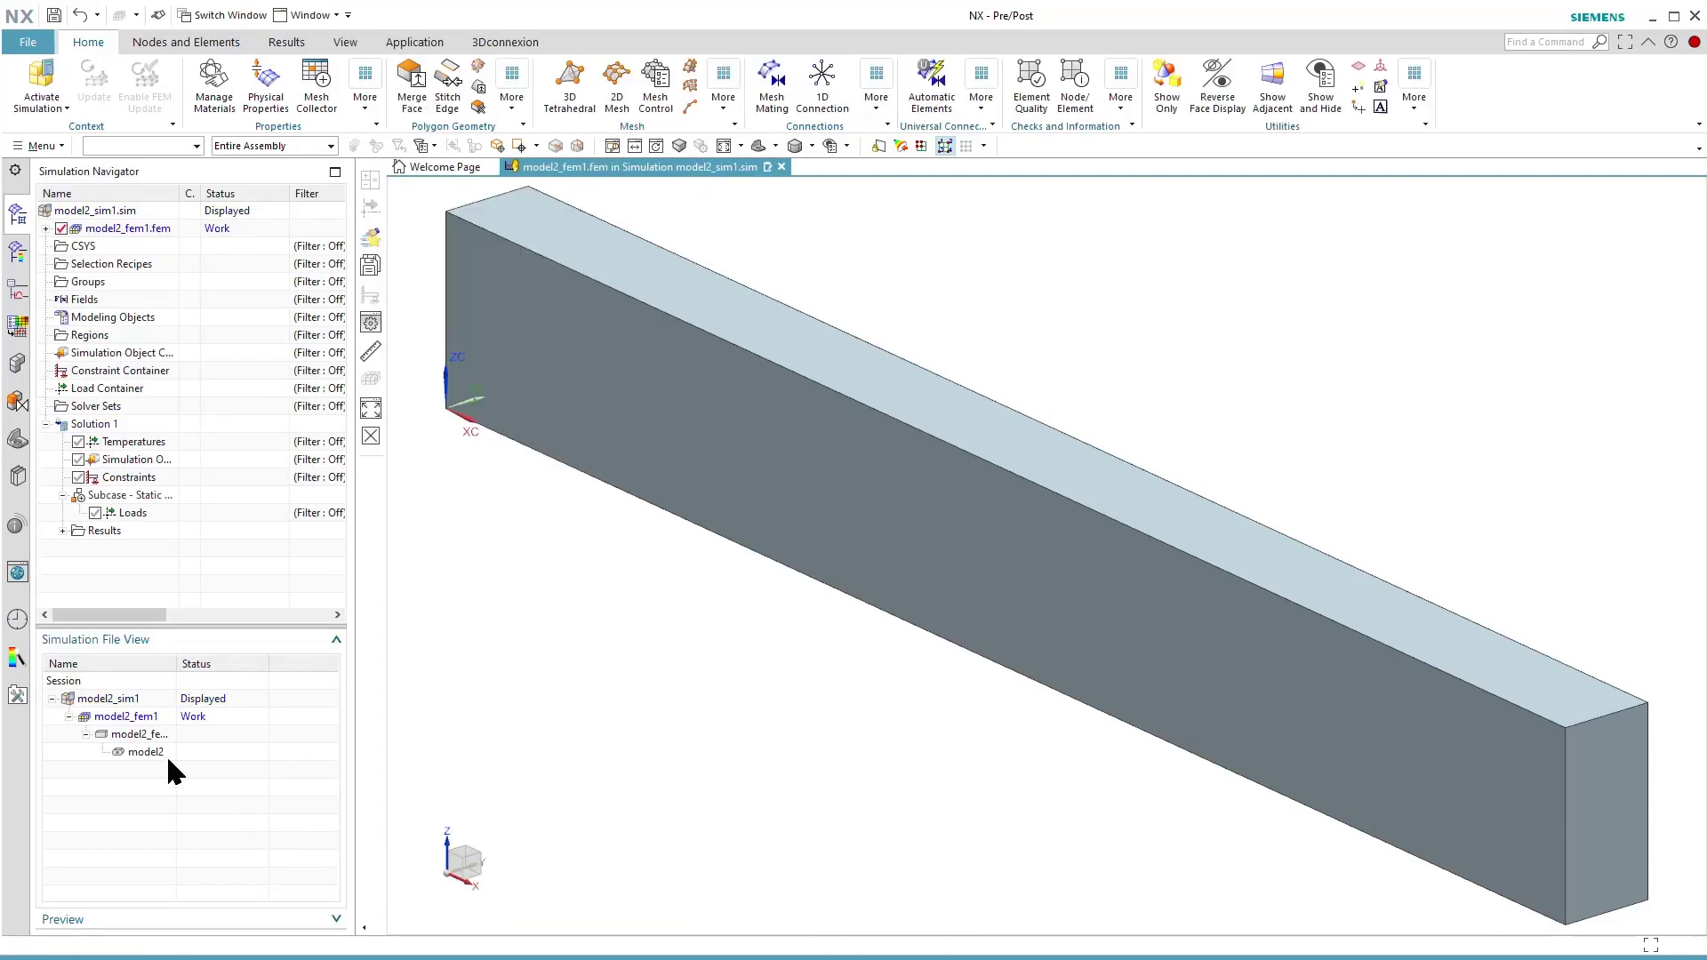
pyautogui.moveTo(178, 665); pyautogui.dragTo(210, 666)
# Make model2_fem1 the displayed part and assign the library material Aluminum_6061 to the beam's polygon body.
pyautogui.doubleClick(127, 705)
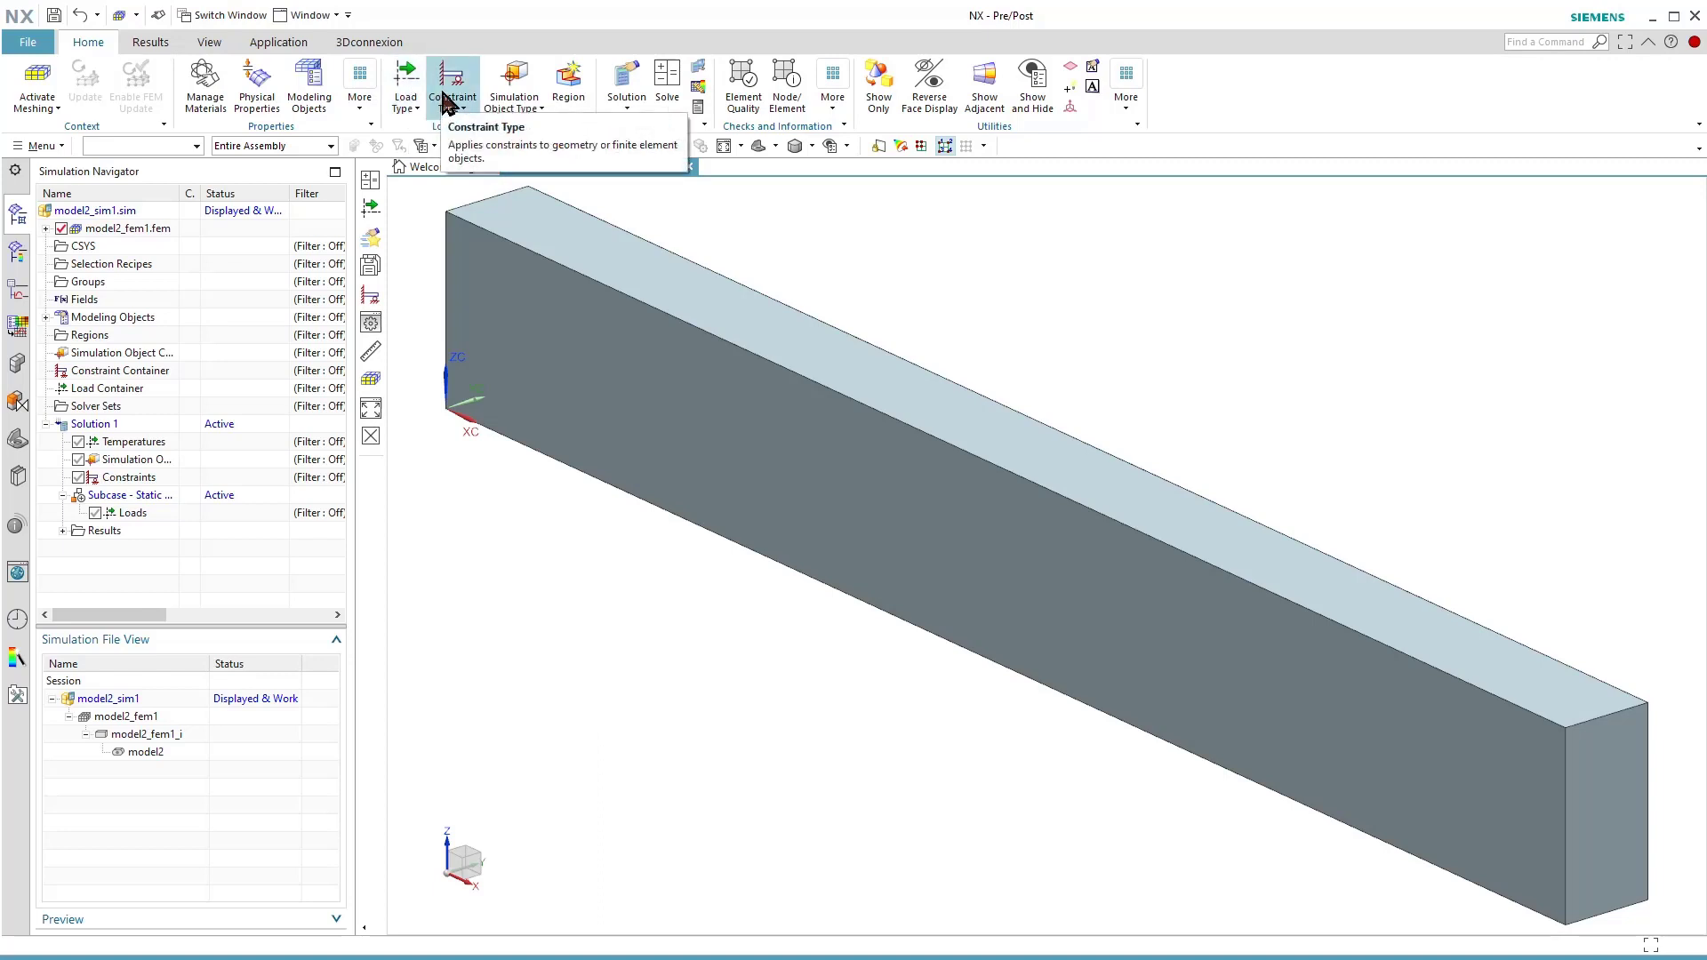
pyautogui.doubleClick(167, 717)
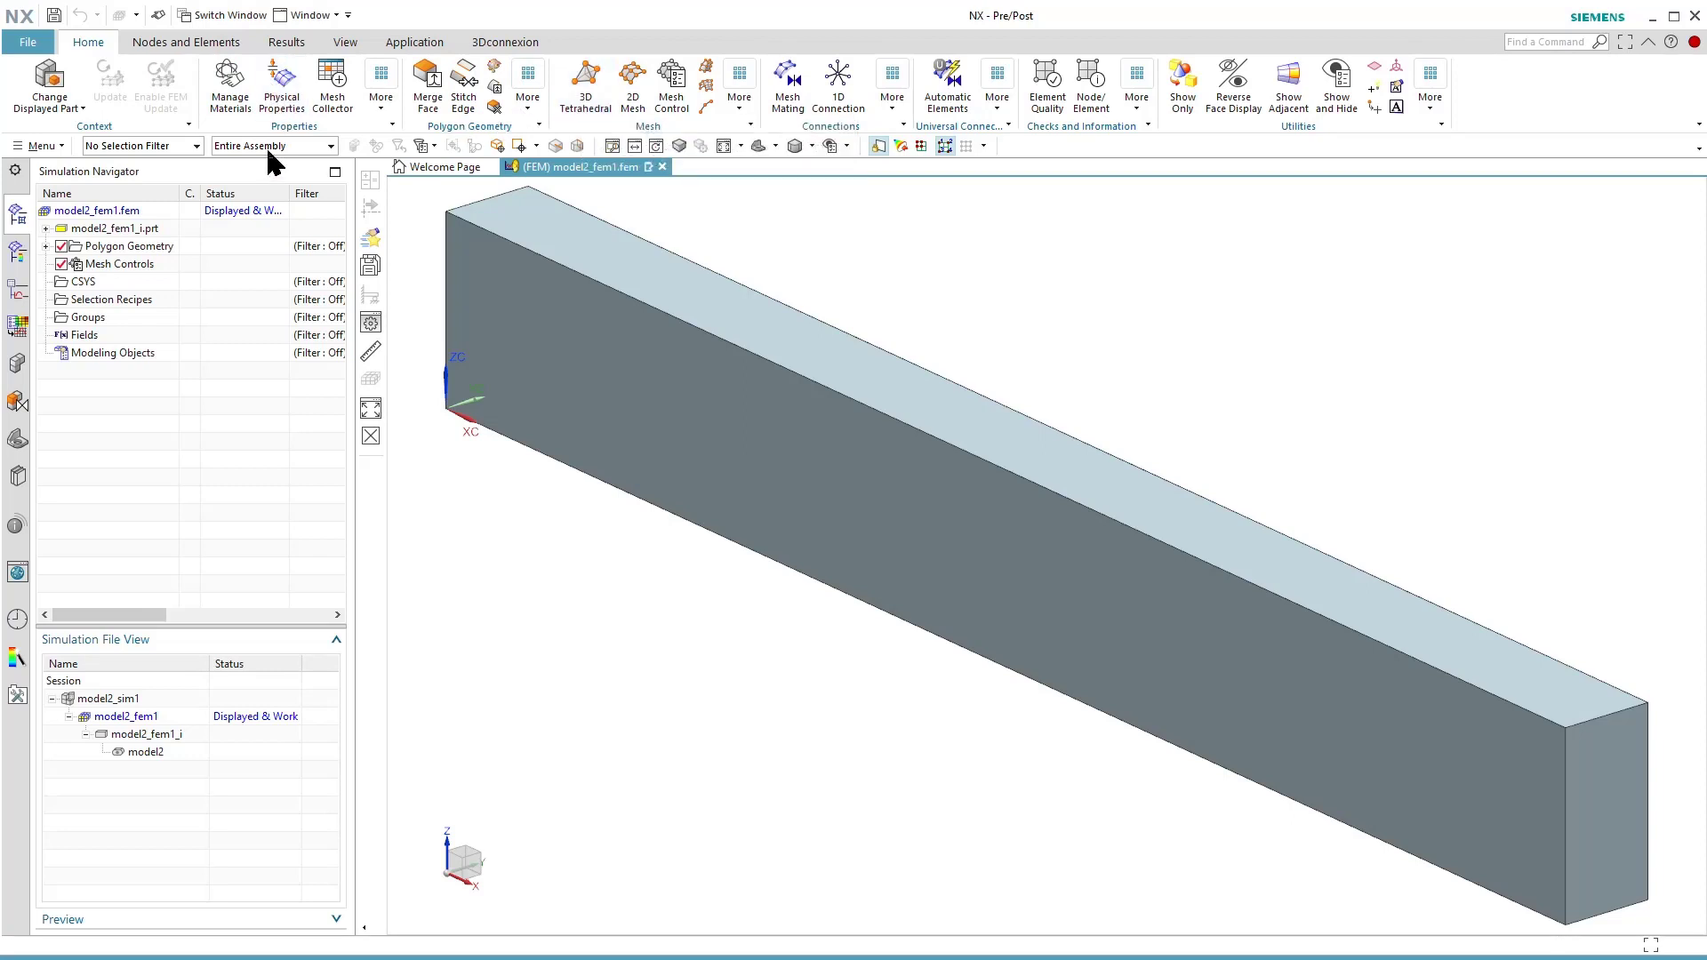
pyautogui.click(382, 104)
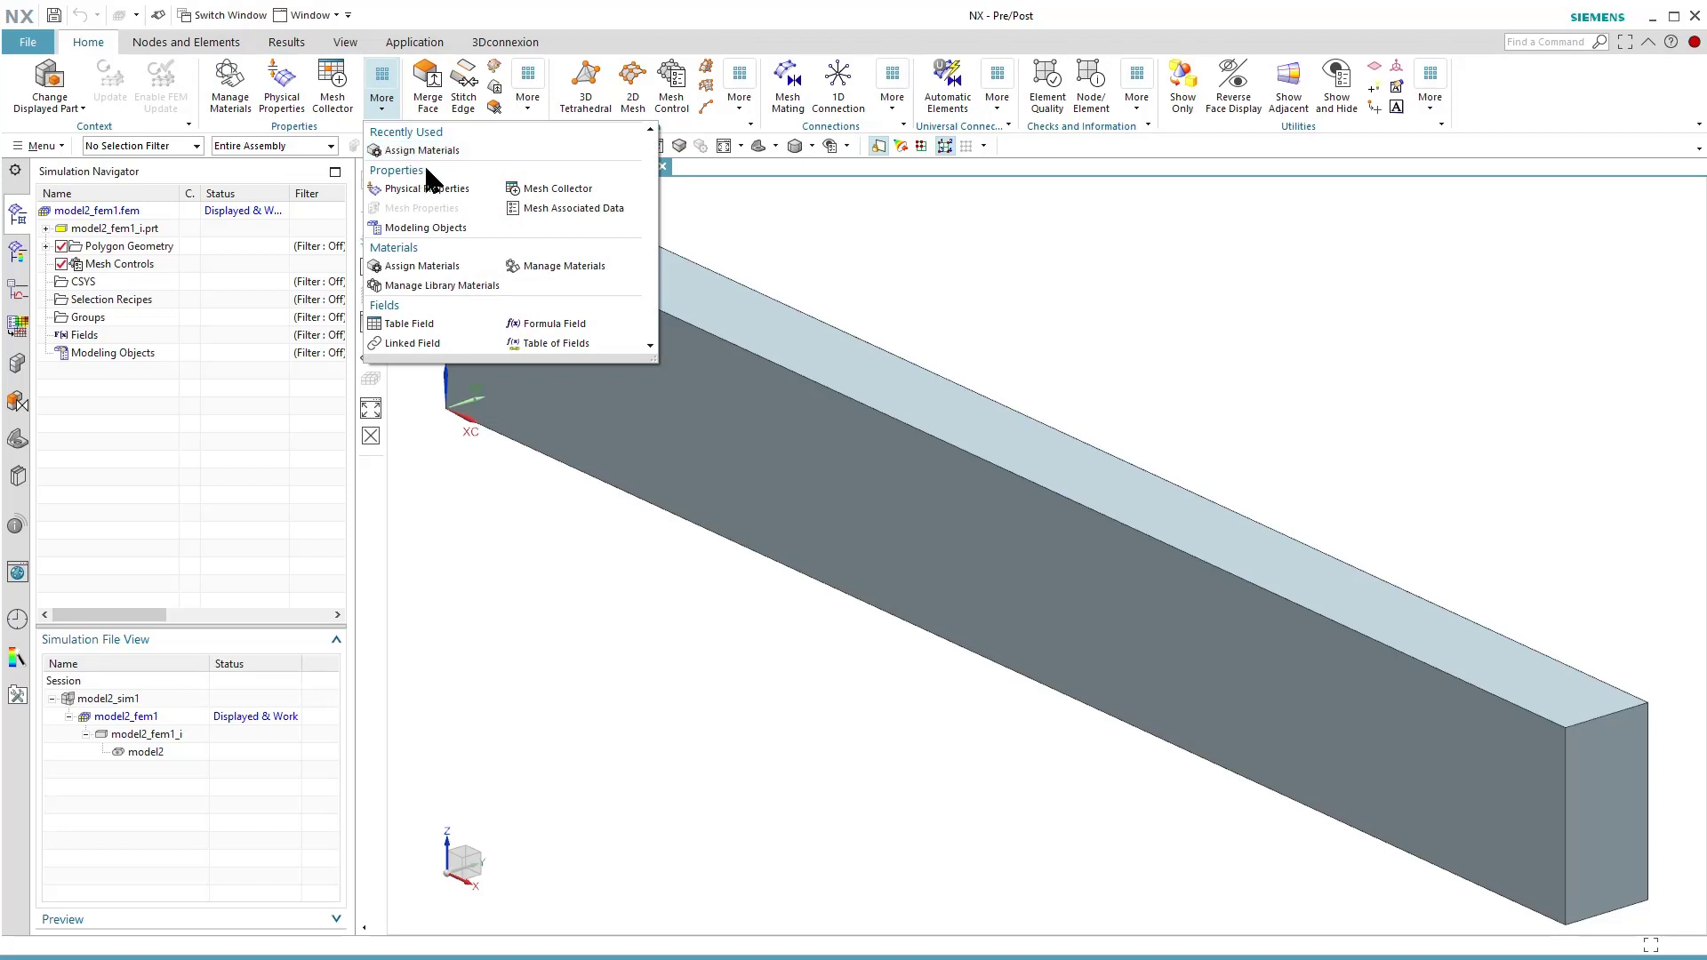
pyautogui.click(443, 265)
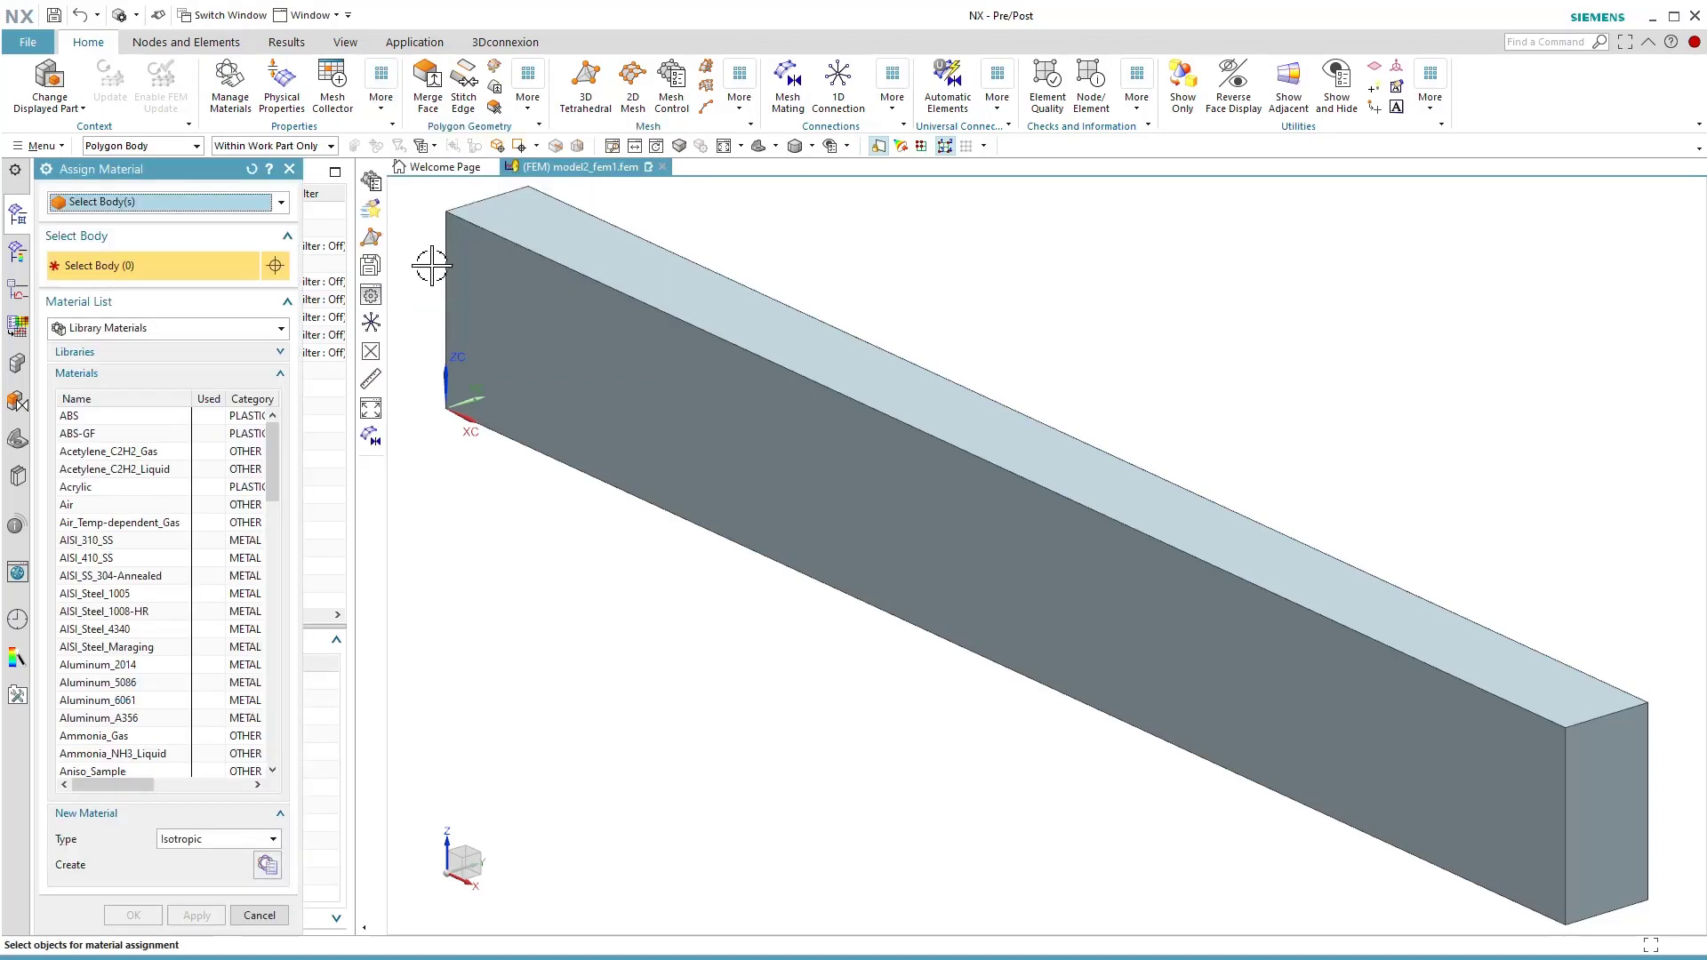
pyautogui.click(115, 702)
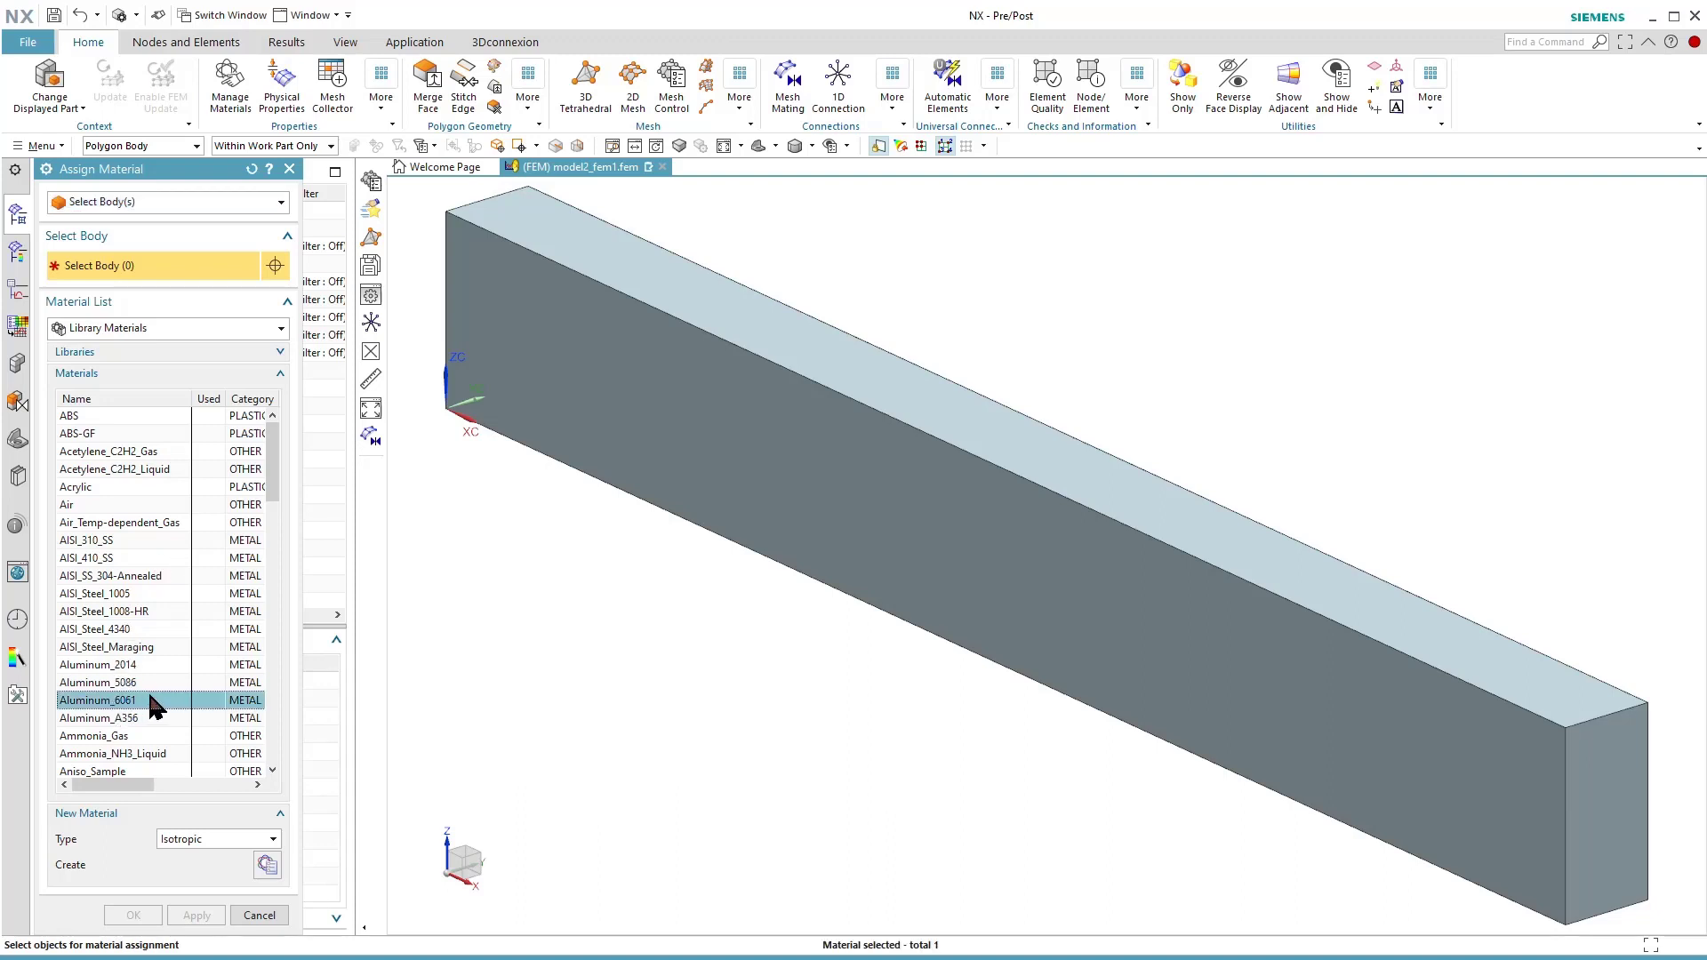
pyautogui.click(764, 435)
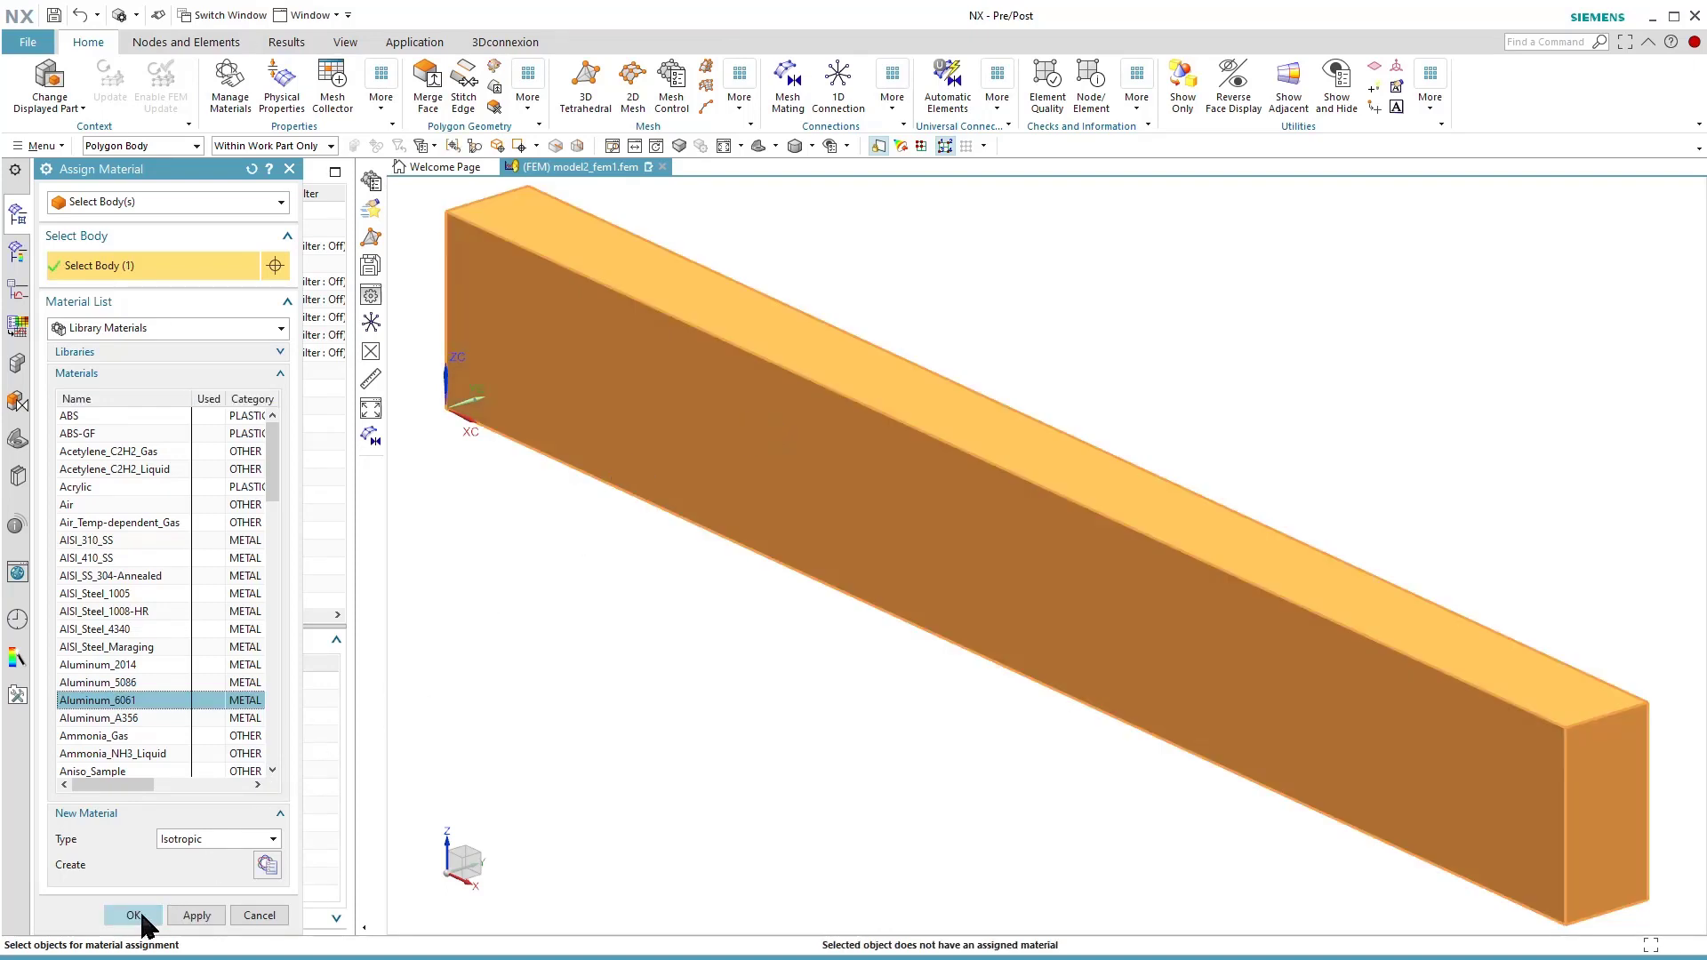
pyautogui.click(135, 917)
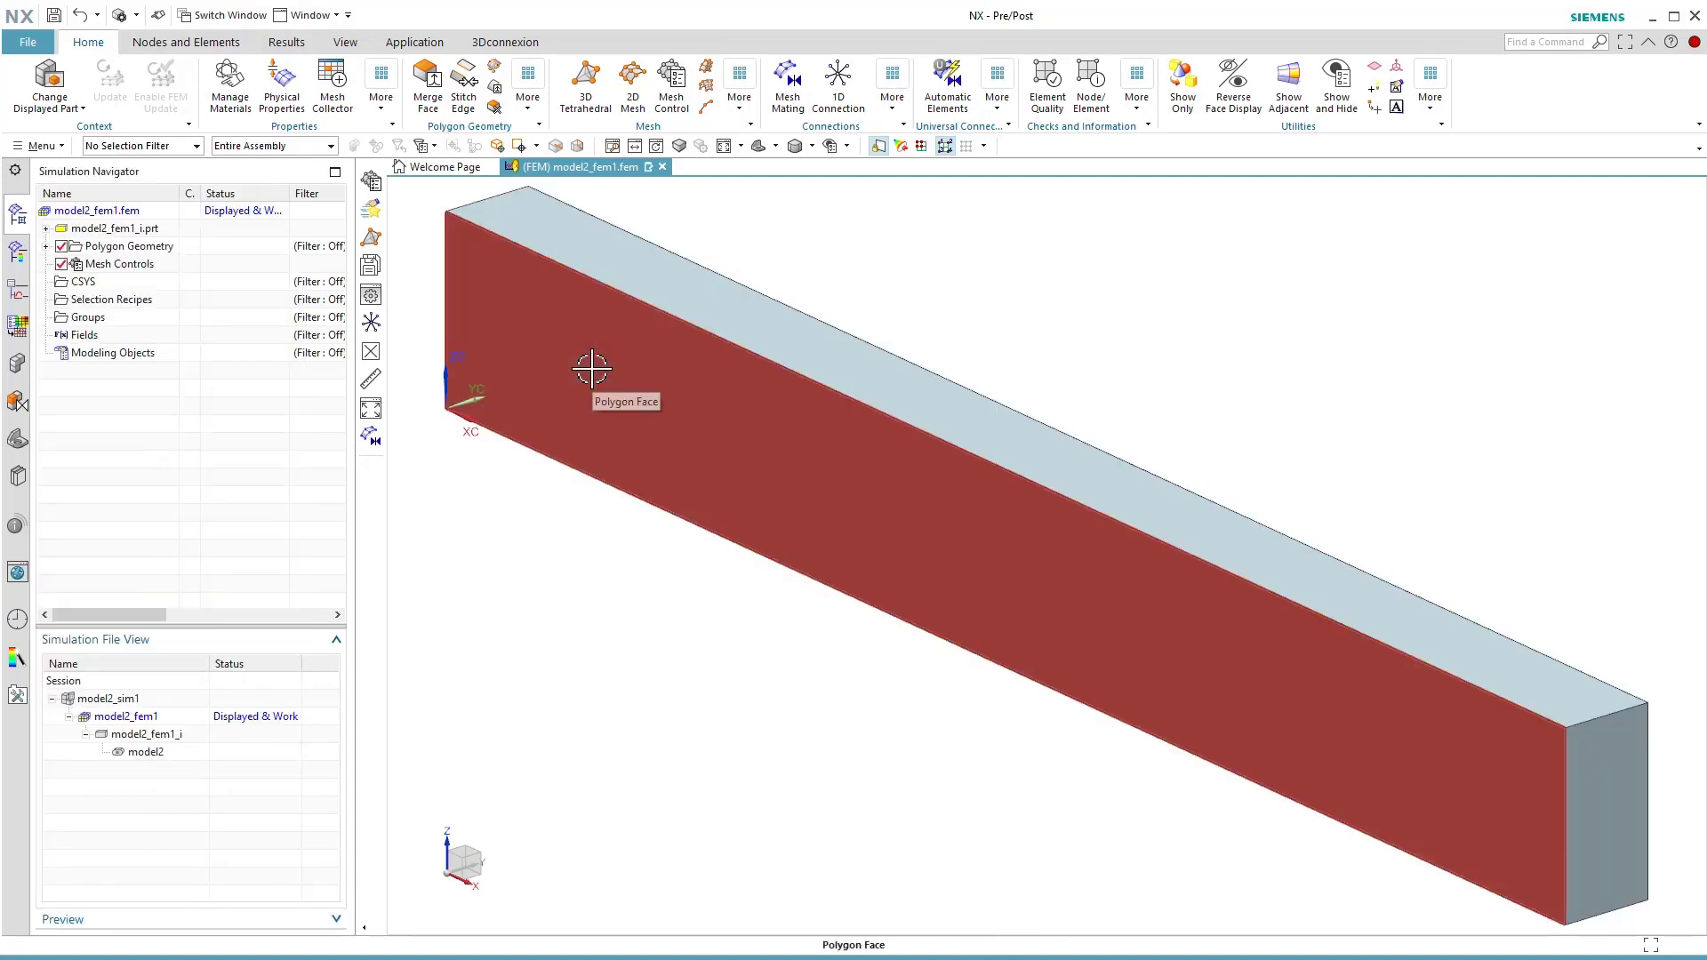
# Mesh the beam body with CTETRA(10) 3D tetrahedral elements using the automatic element size of 39.4 mm.
pyautogui.click(584, 89)
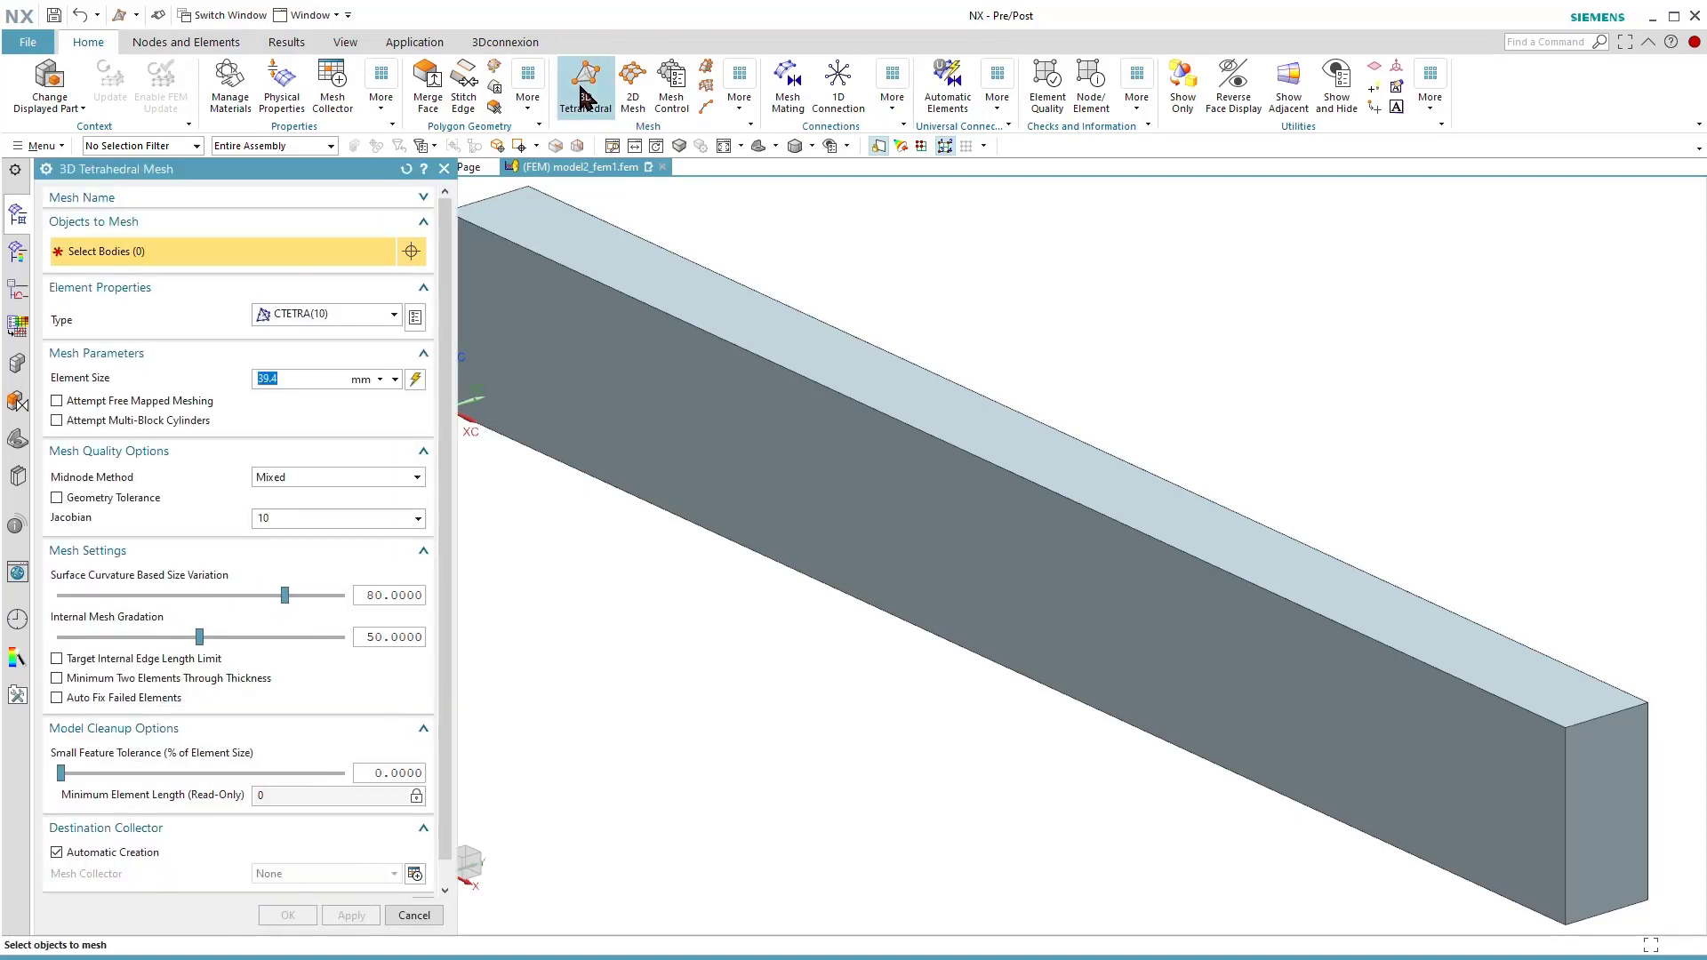
pyautogui.moveTo(324, 172); pyautogui.dragTo(371, 185)
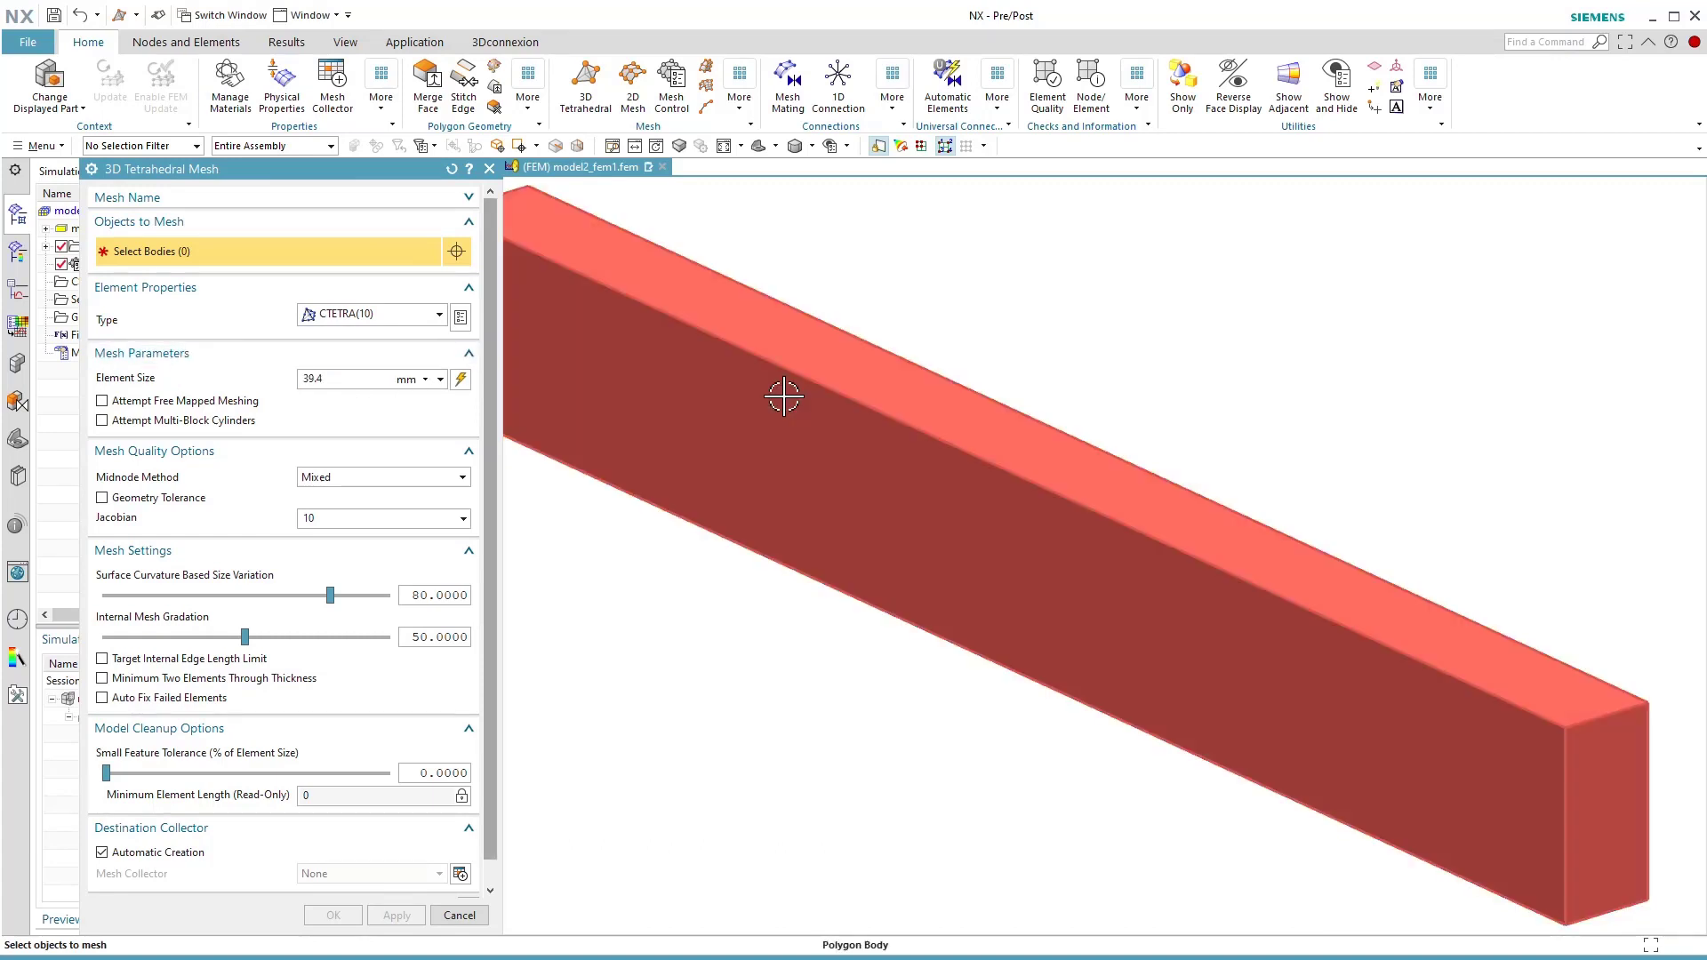
pyautogui.click(460, 381)
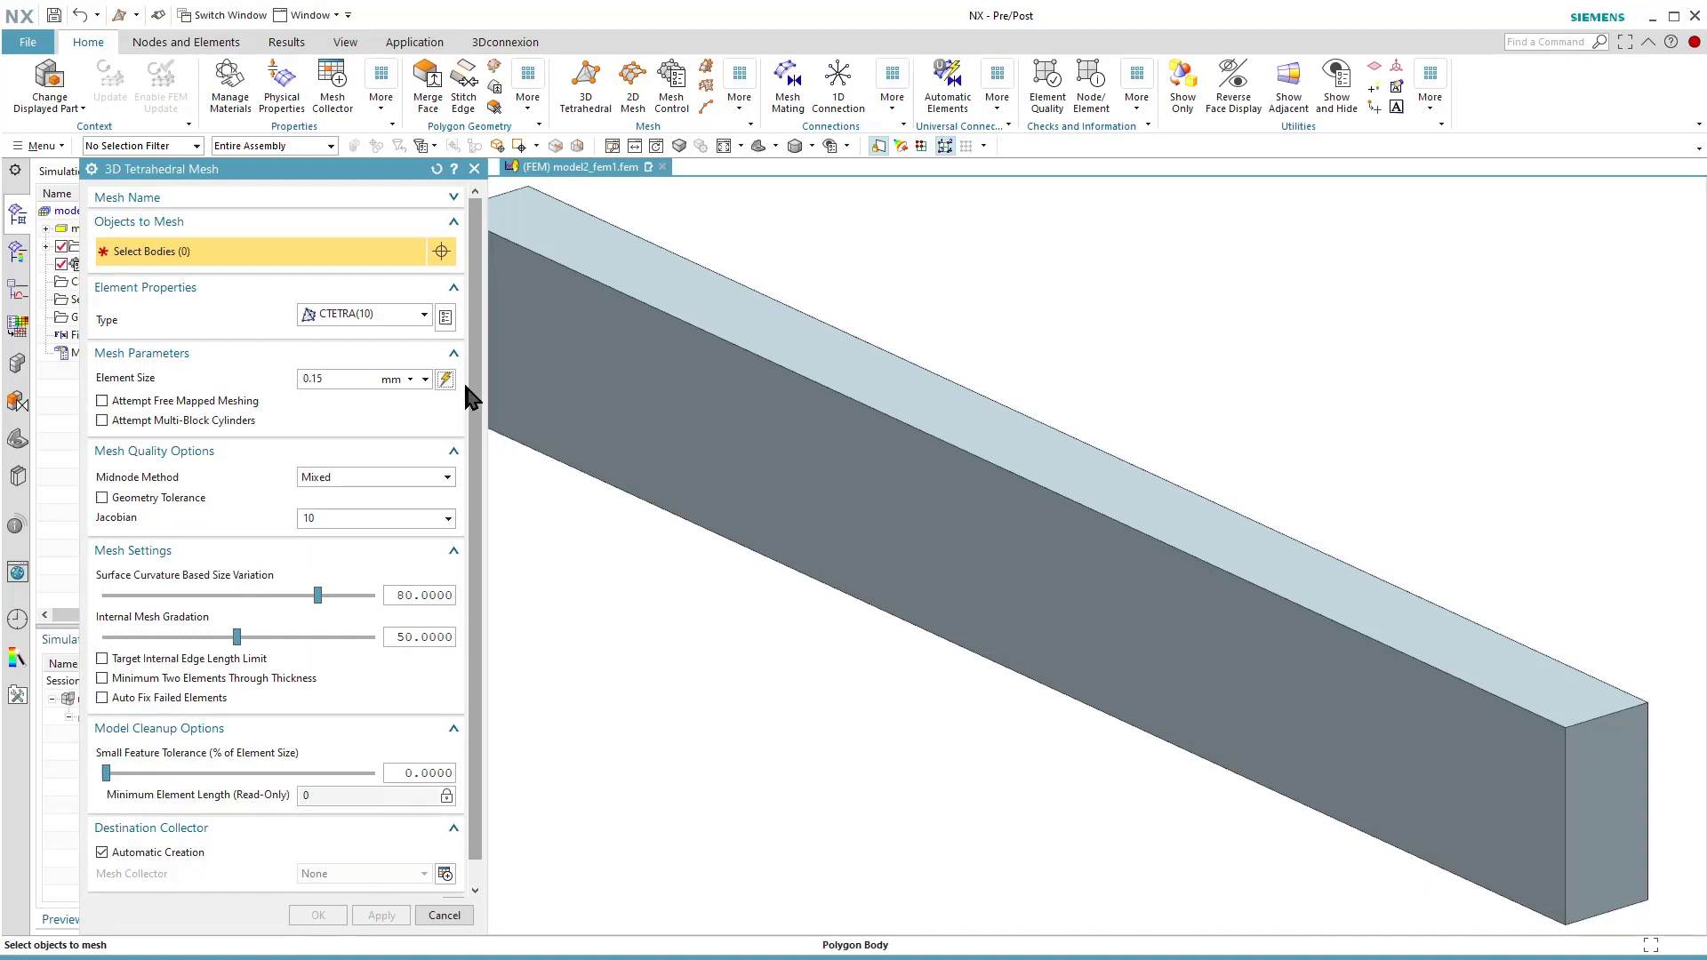
pyautogui.click(685, 419)
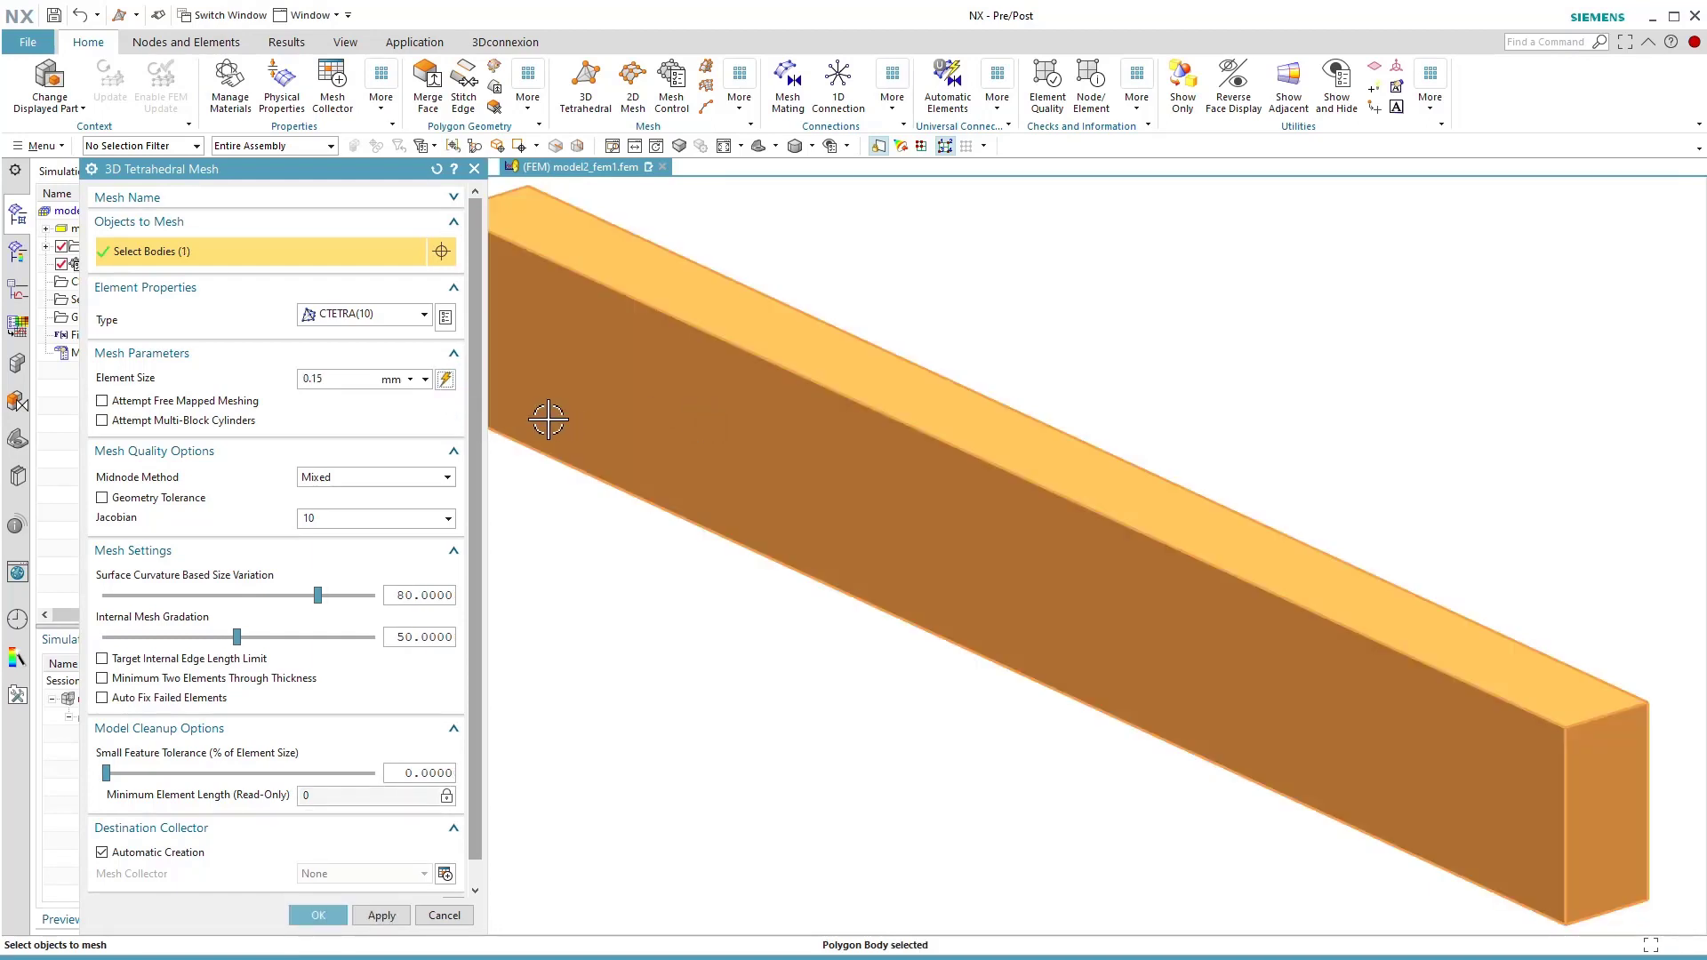
pyautogui.click(445, 380)
pyautogui.click(318, 916)
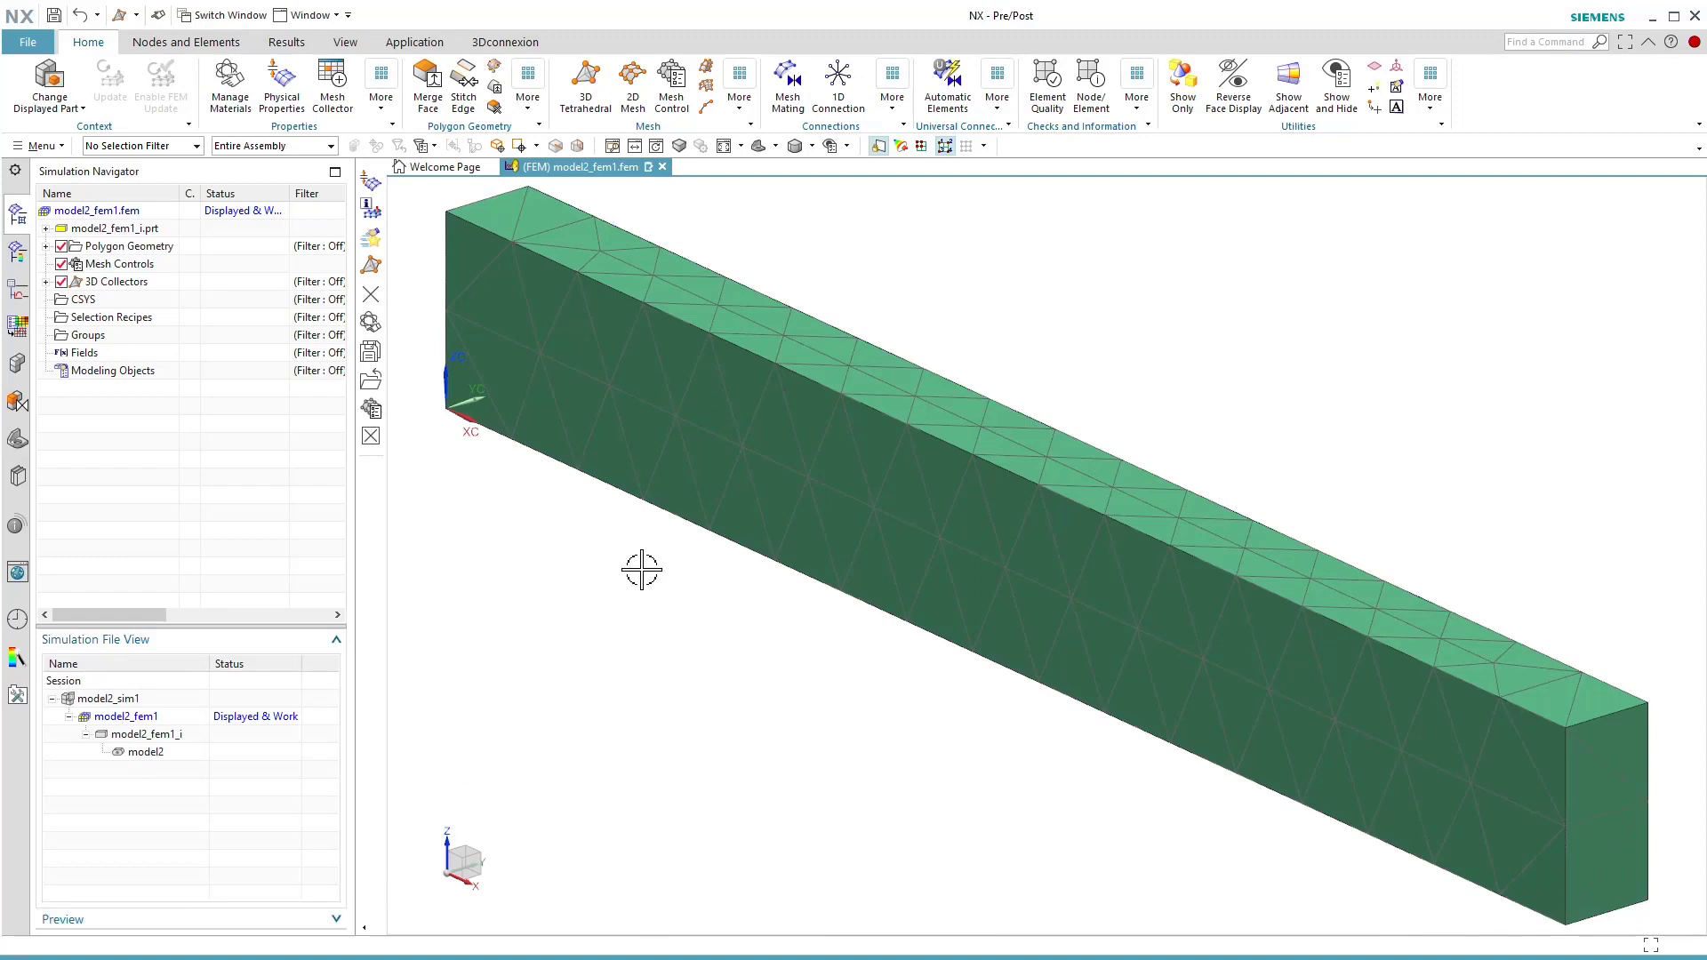
# Expand the polygon geometry and 3D collectors and examine the 3D mesh's information listing for its element and node counts.
pyautogui.click(45, 246)
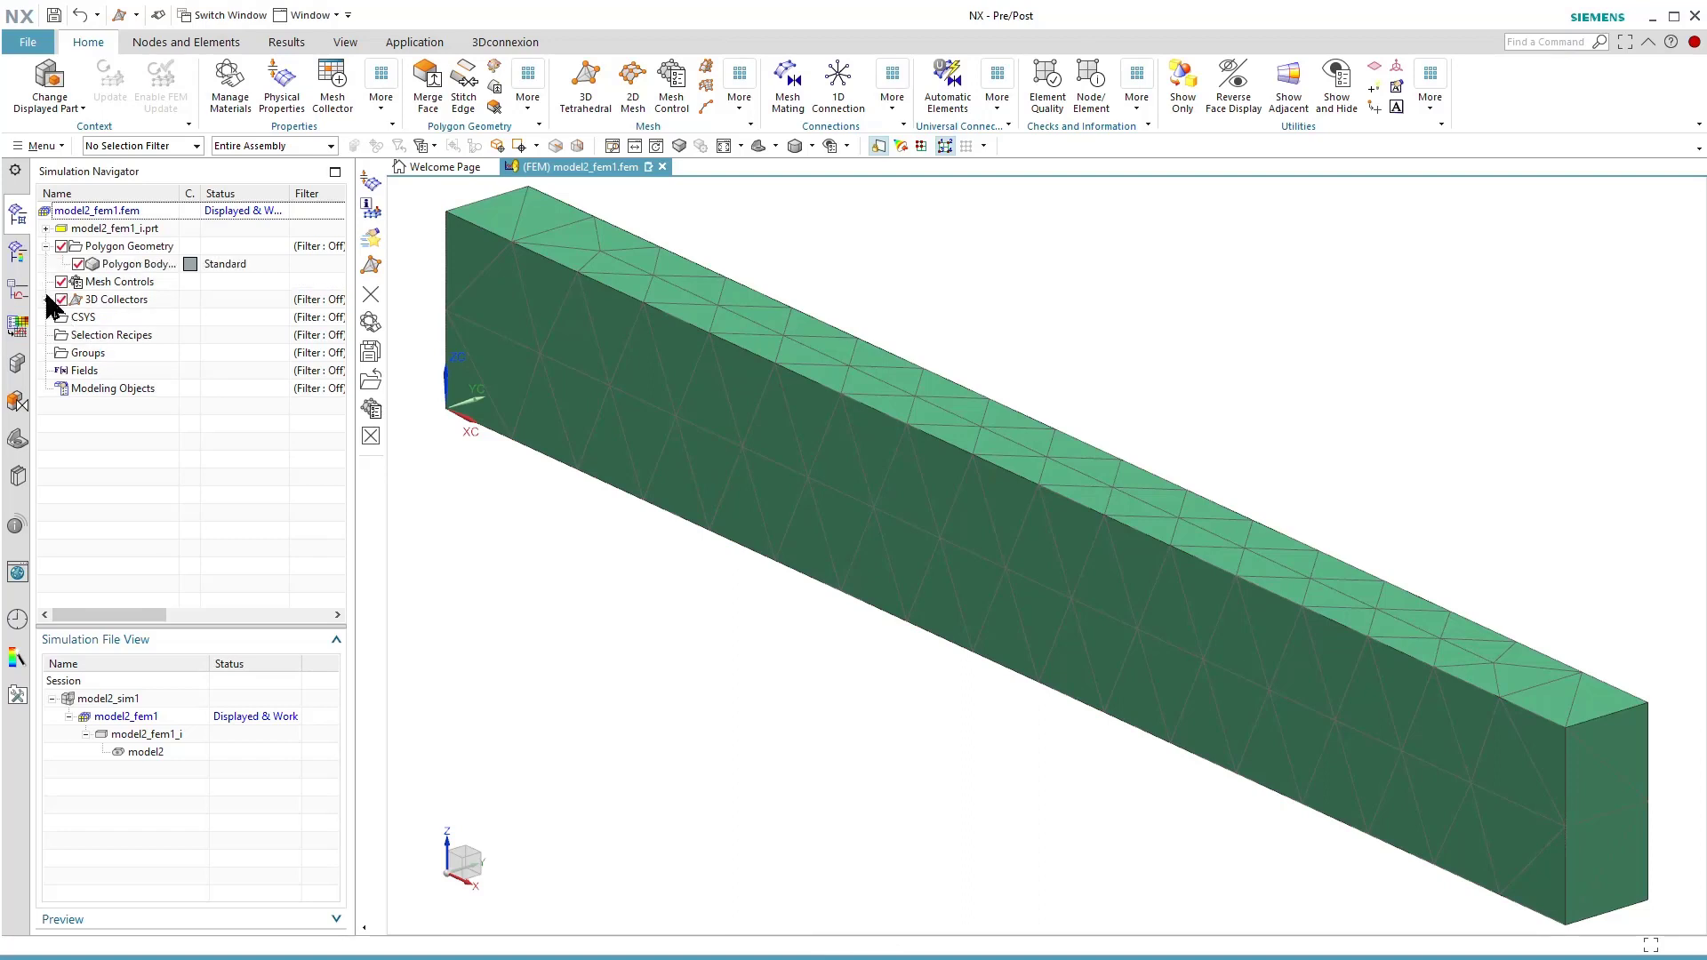
pyautogui.click(47, 299)
pyautogui.click(62, 318)
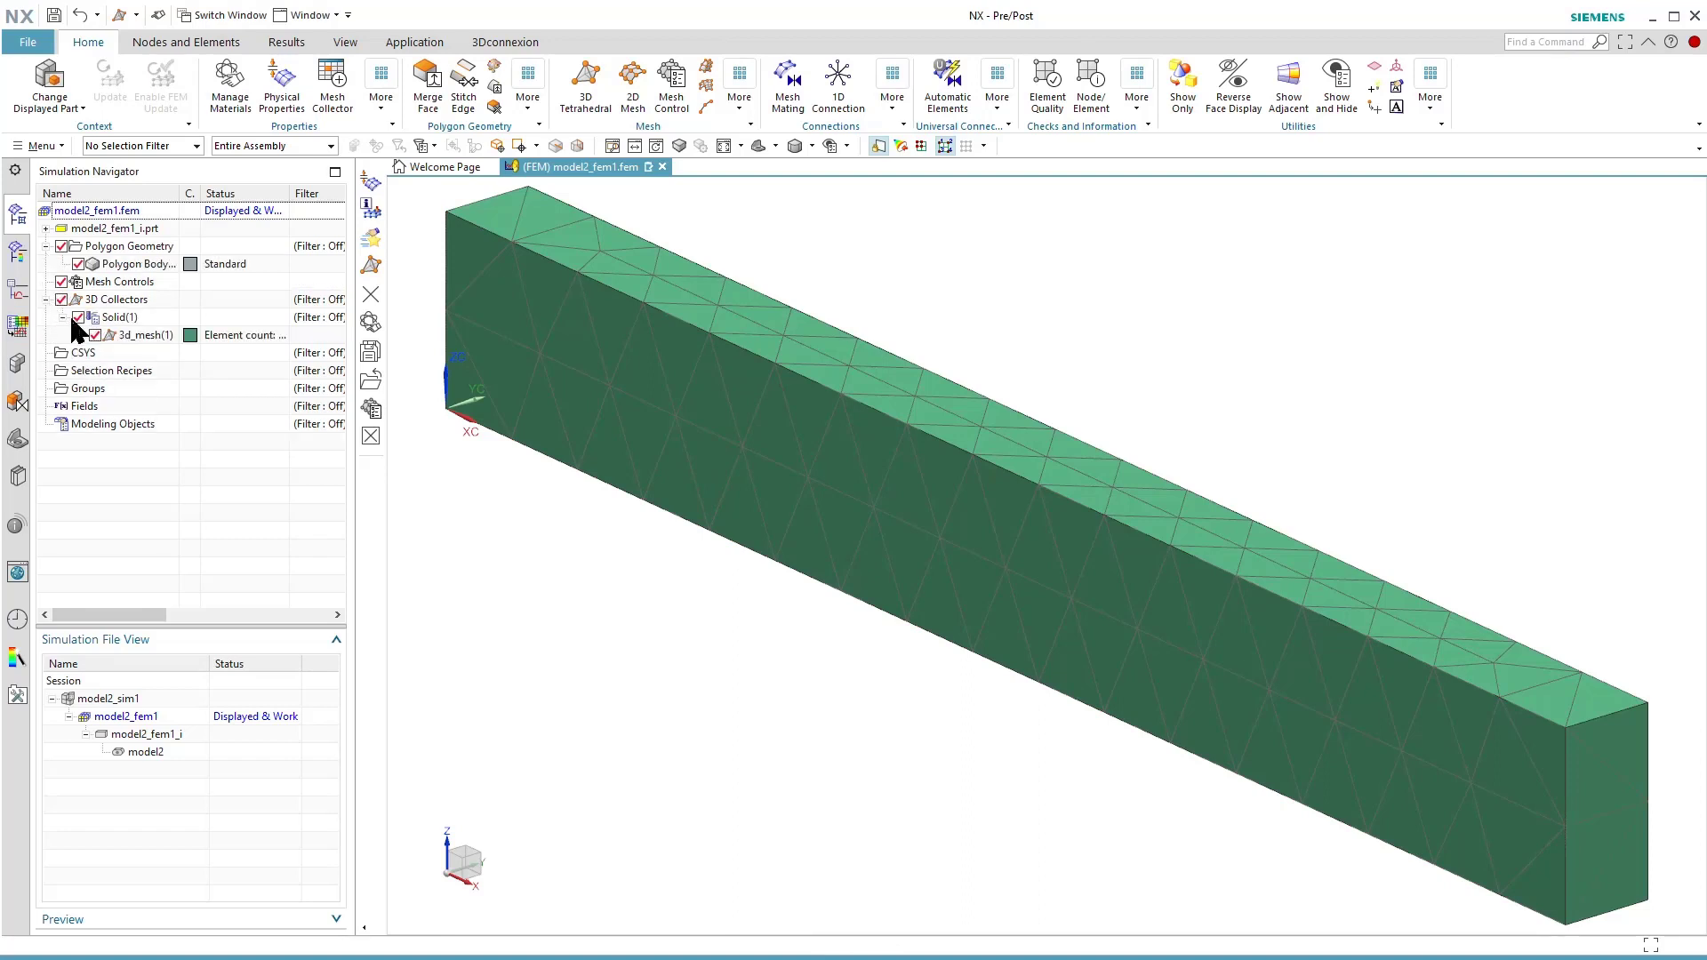
pyautogui.click(147, 336)
pyautogui.rightClick(151, 347)
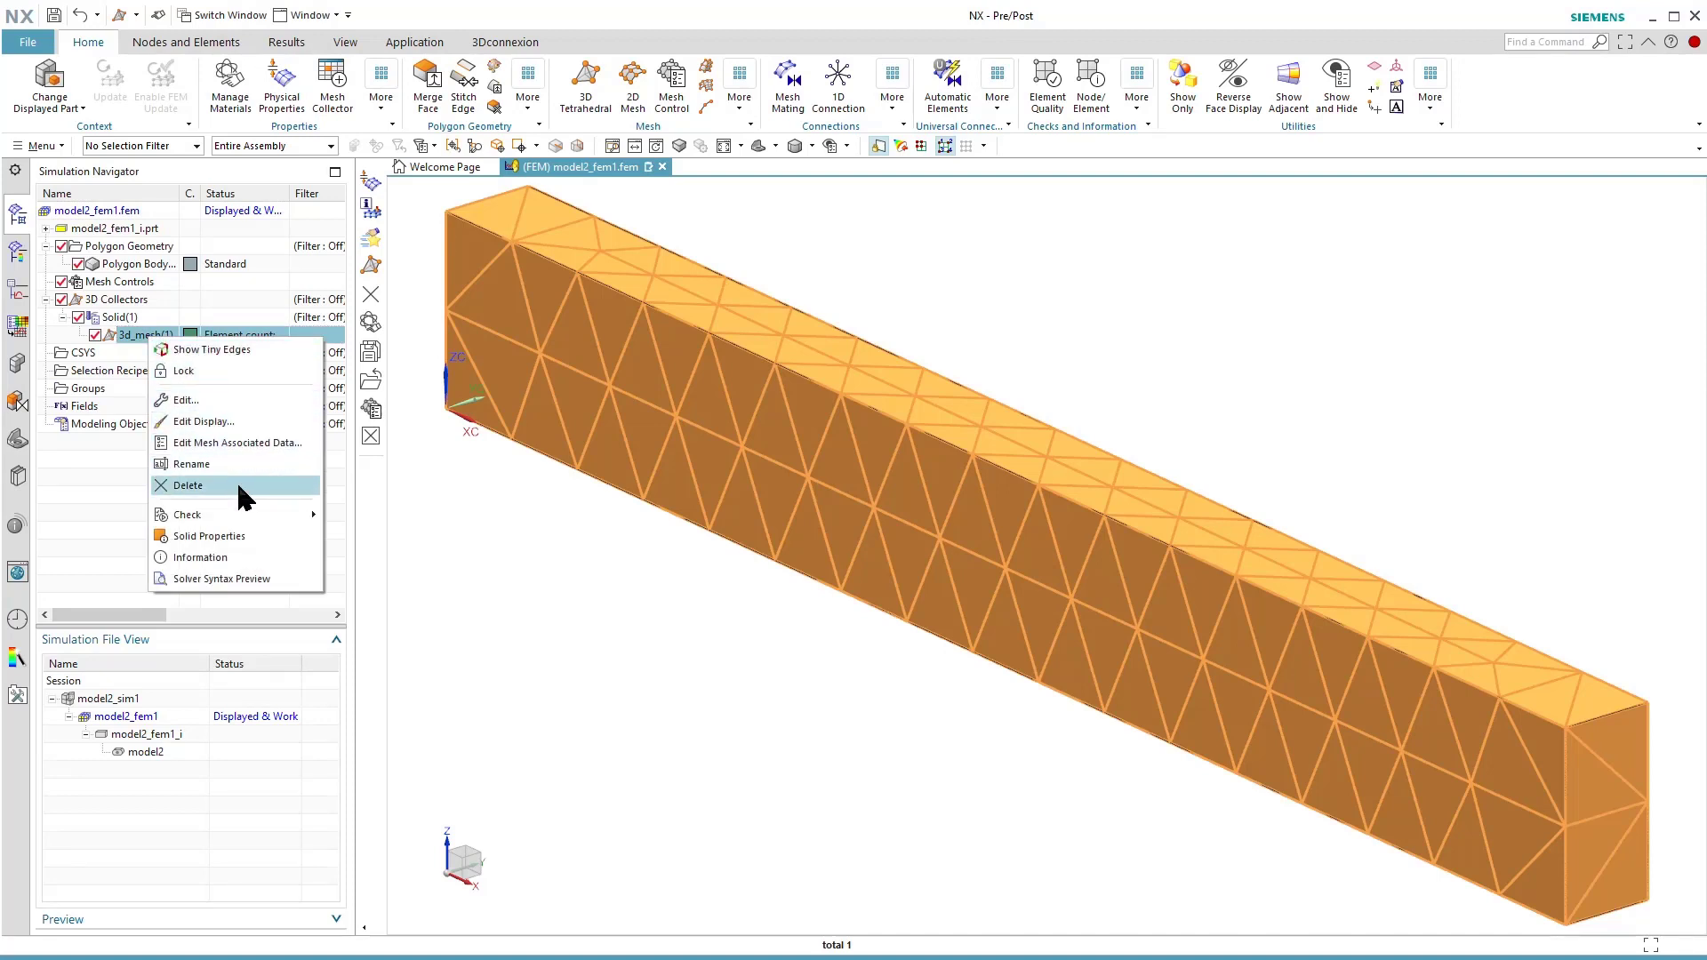
pyautogui.click(212, 558)
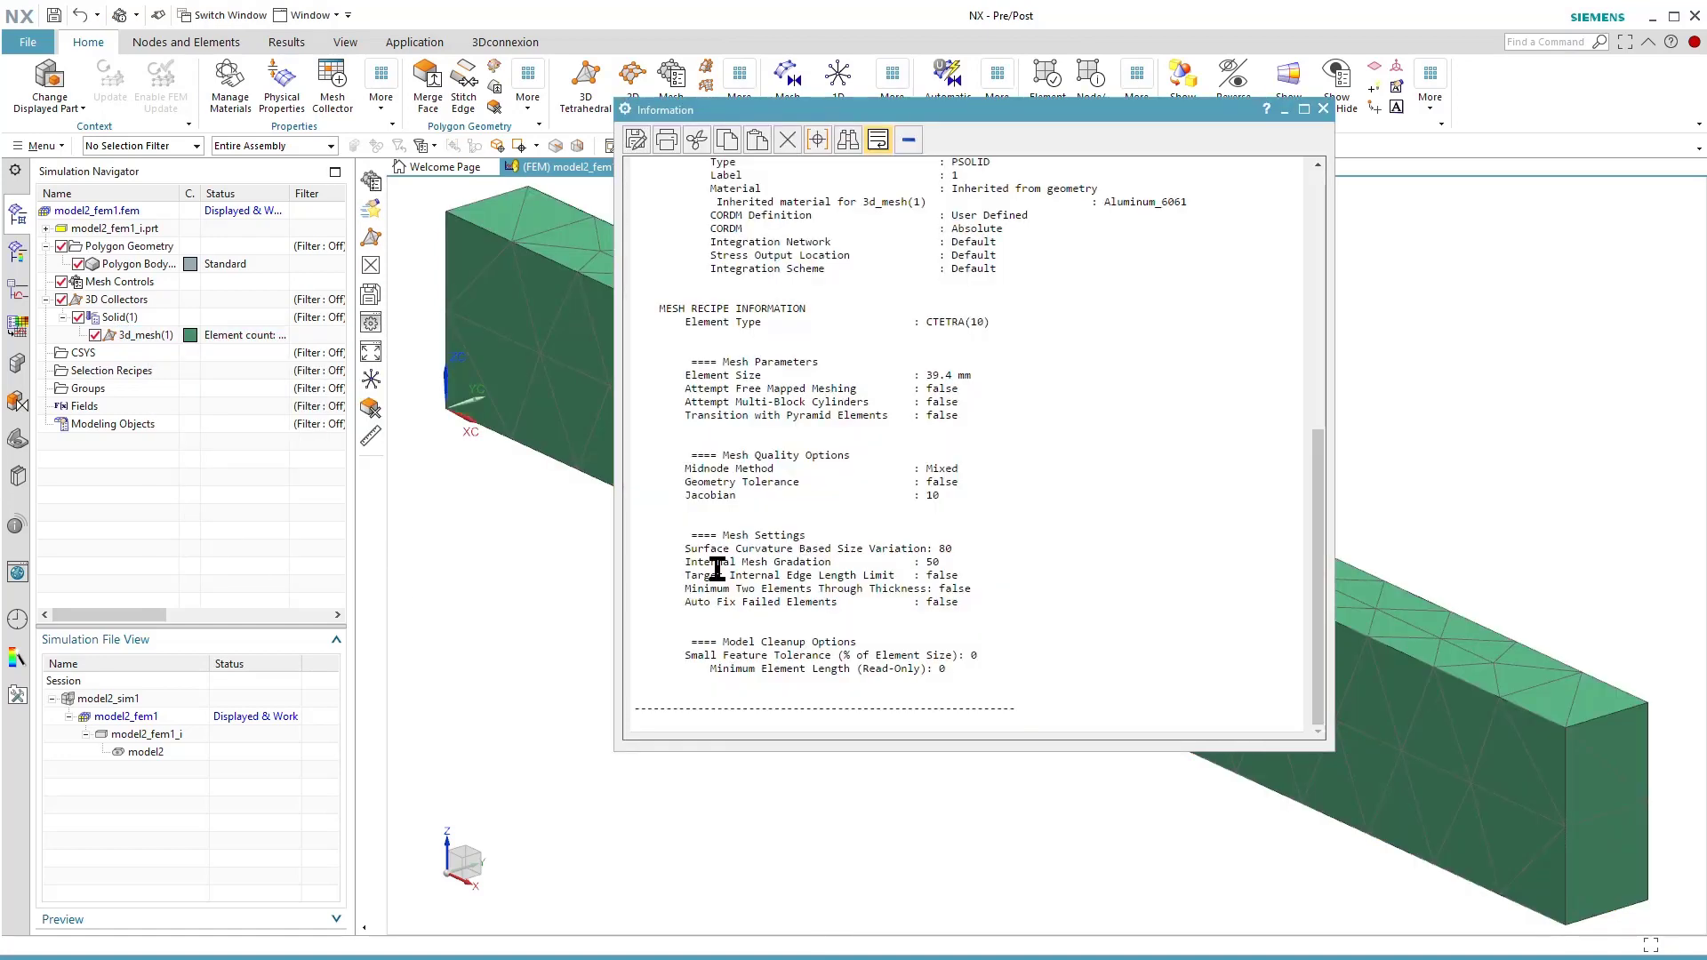
pyautogui.scroll(6, 954, 459)
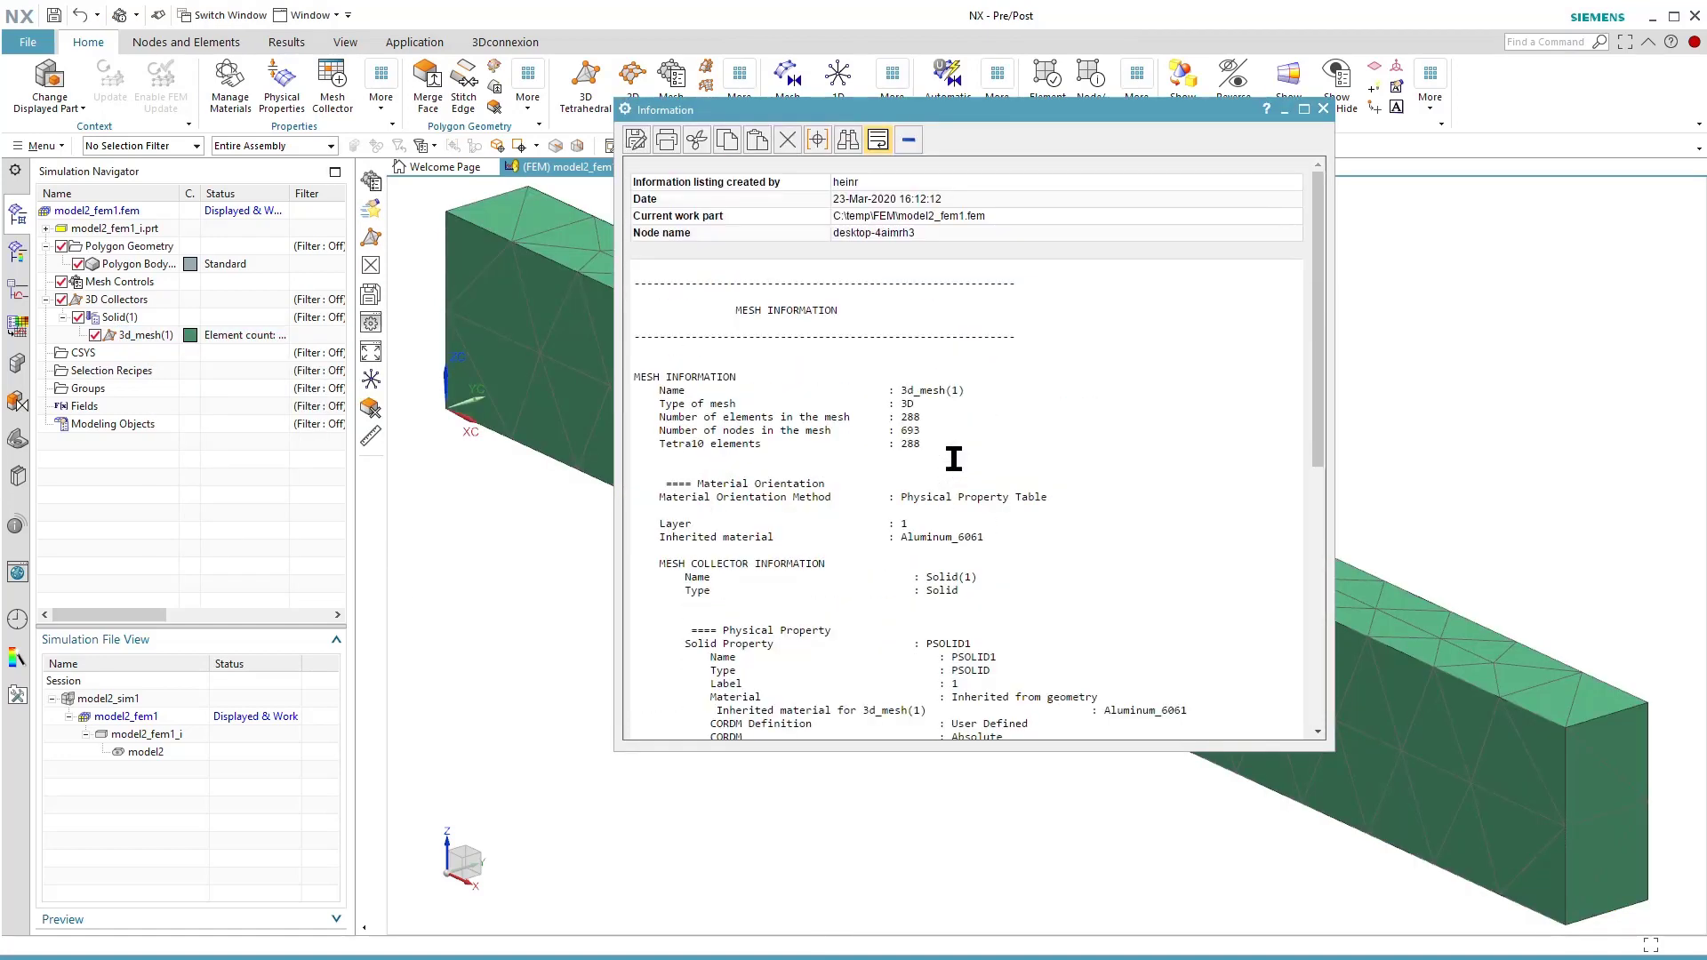
pyautogui.moveTo(939, 431); pyautogui.dragTo(636, 415)
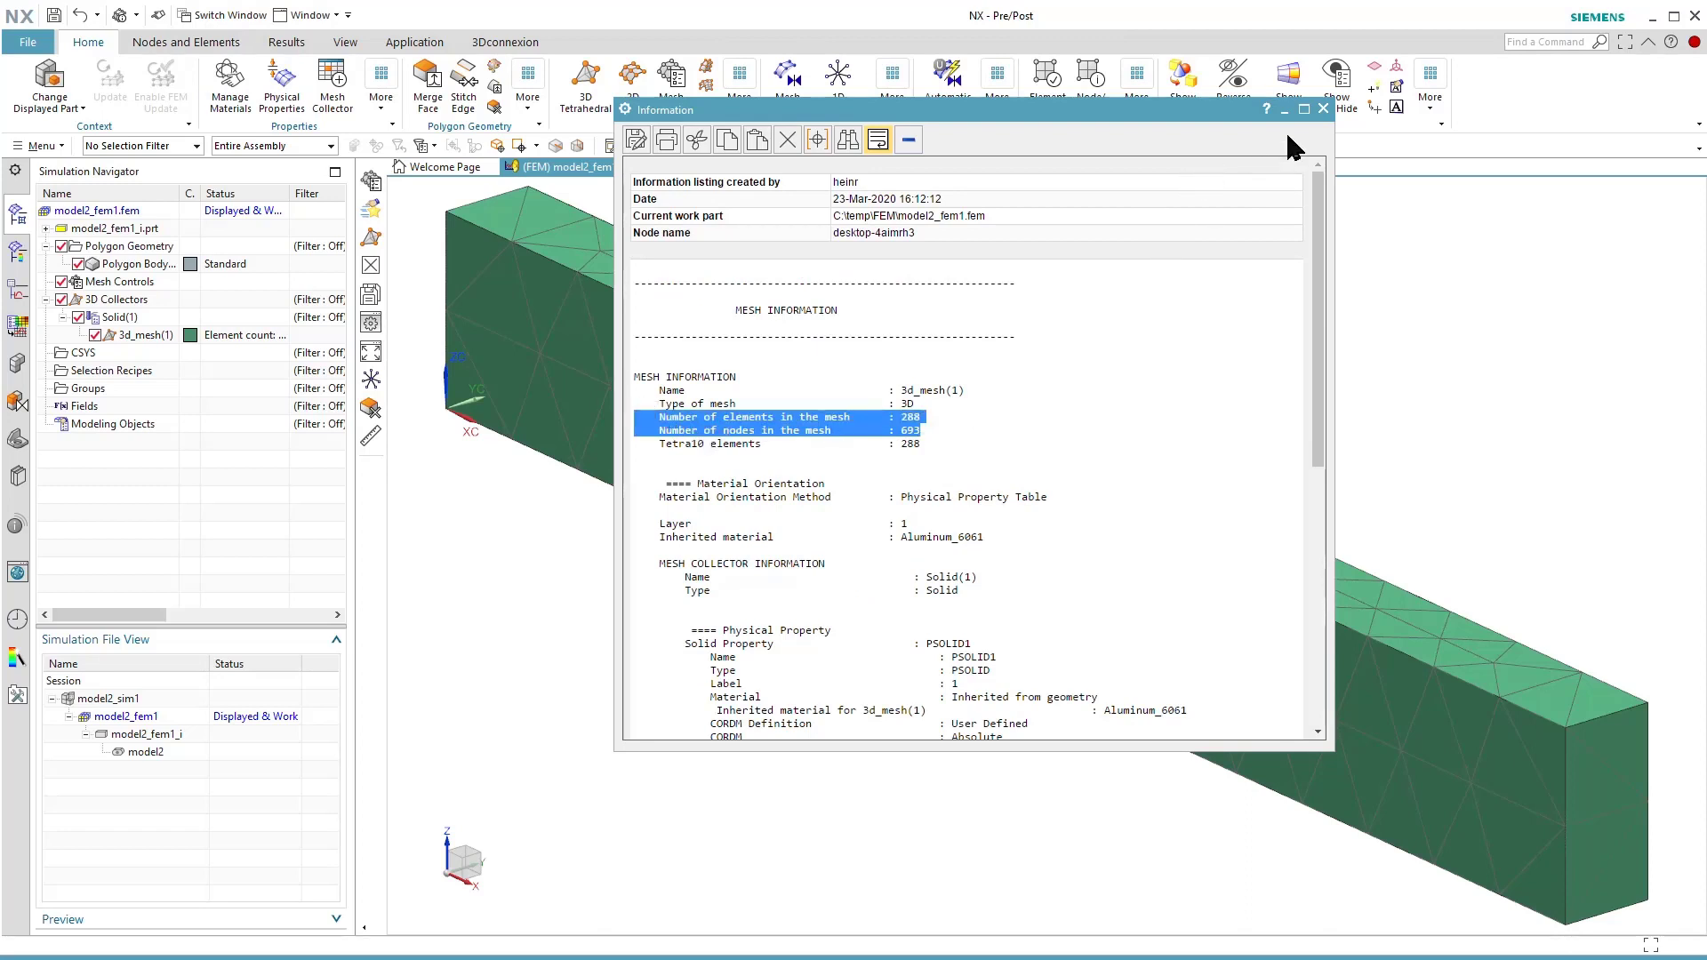
pyautogui.click(1323, 108)
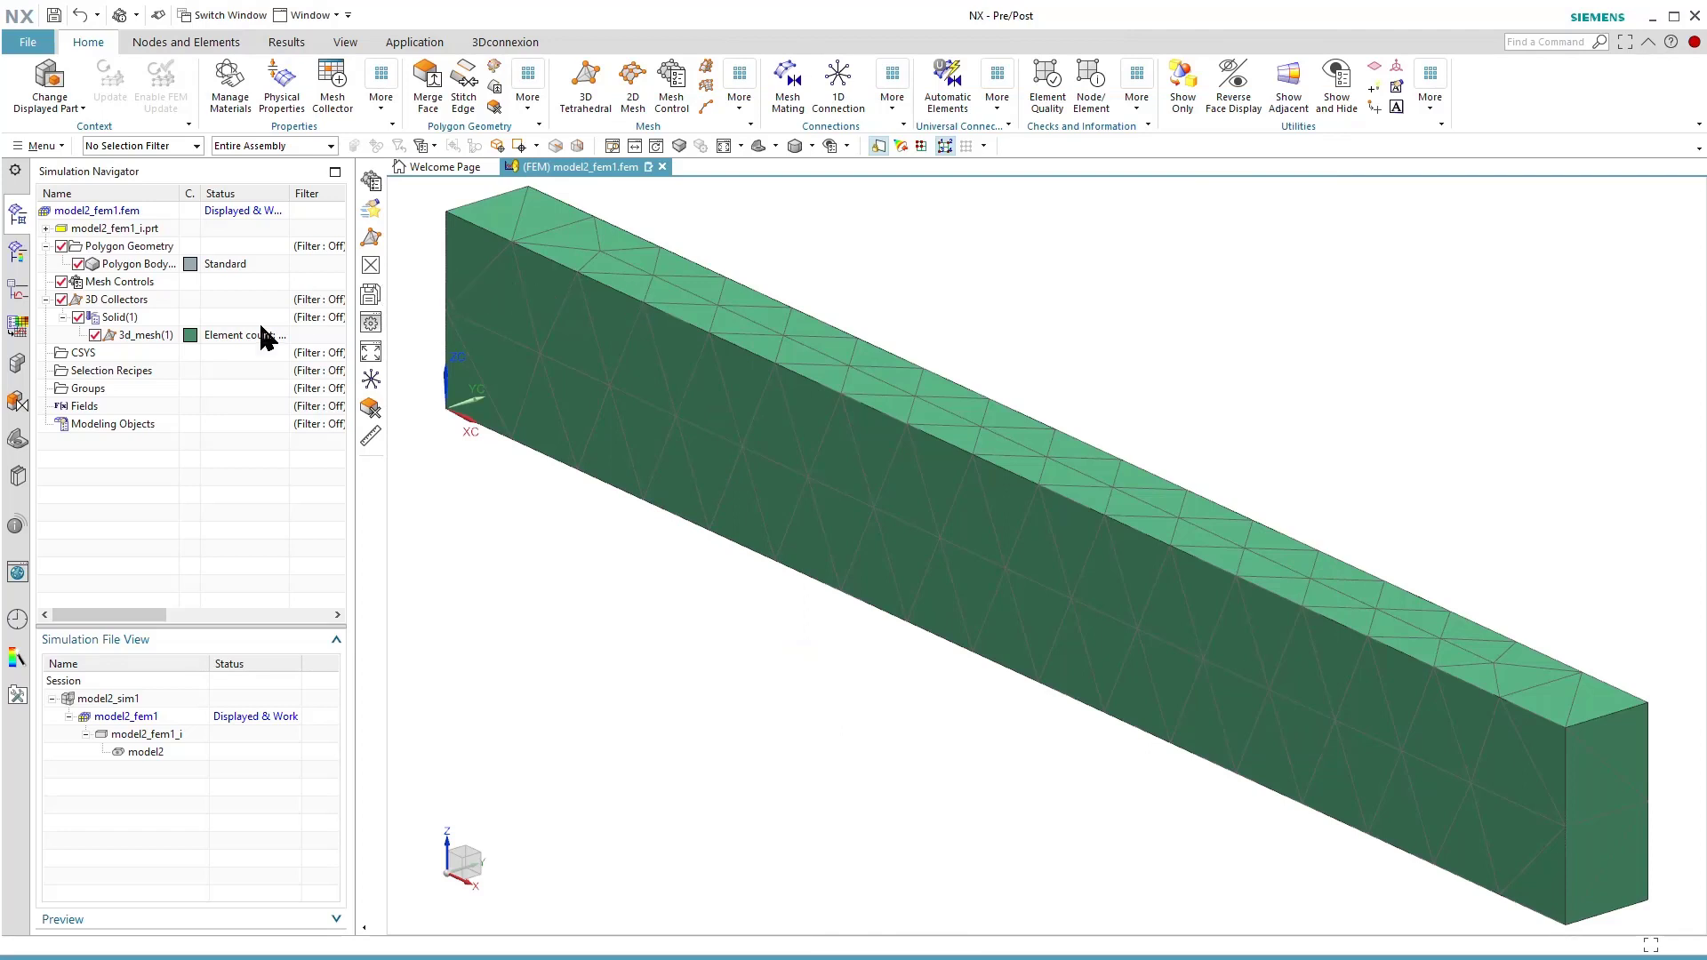
pyautogui.rightClick(136, 338)
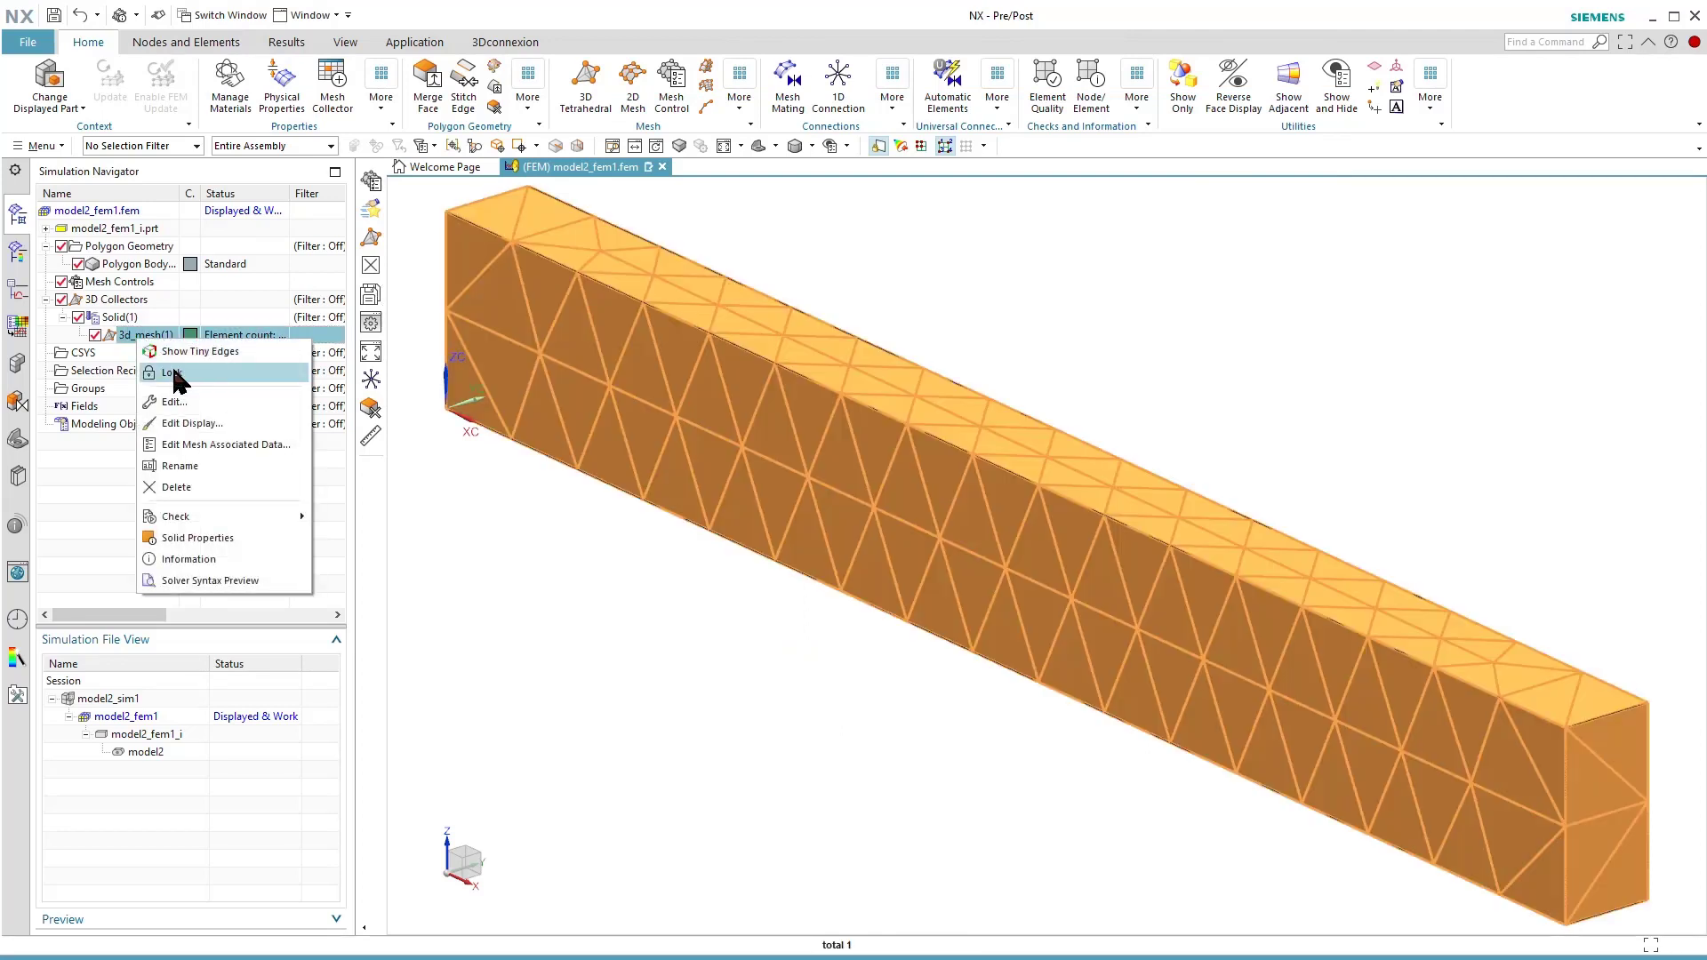
pyautogui.click(98, 469)
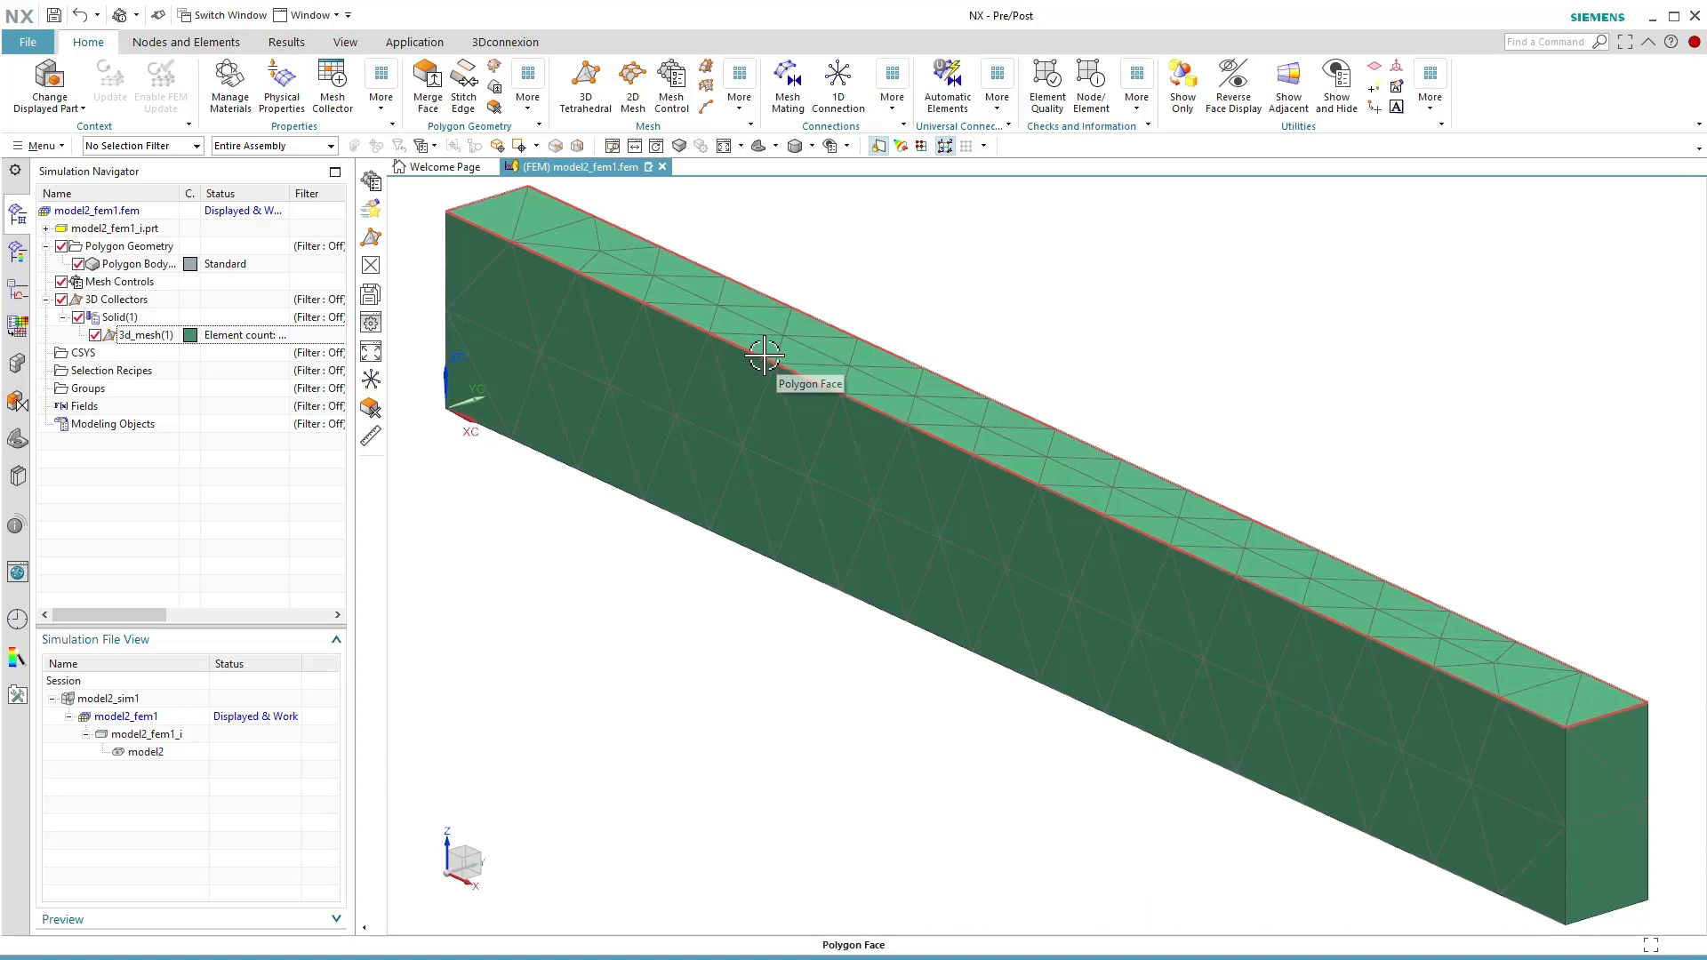
# Make model2_sim1 the displayed part and apply a 10000 N force along -ZC to the beam's end face farthest from the origin.
pyautogui.doubleClick(134, 699)
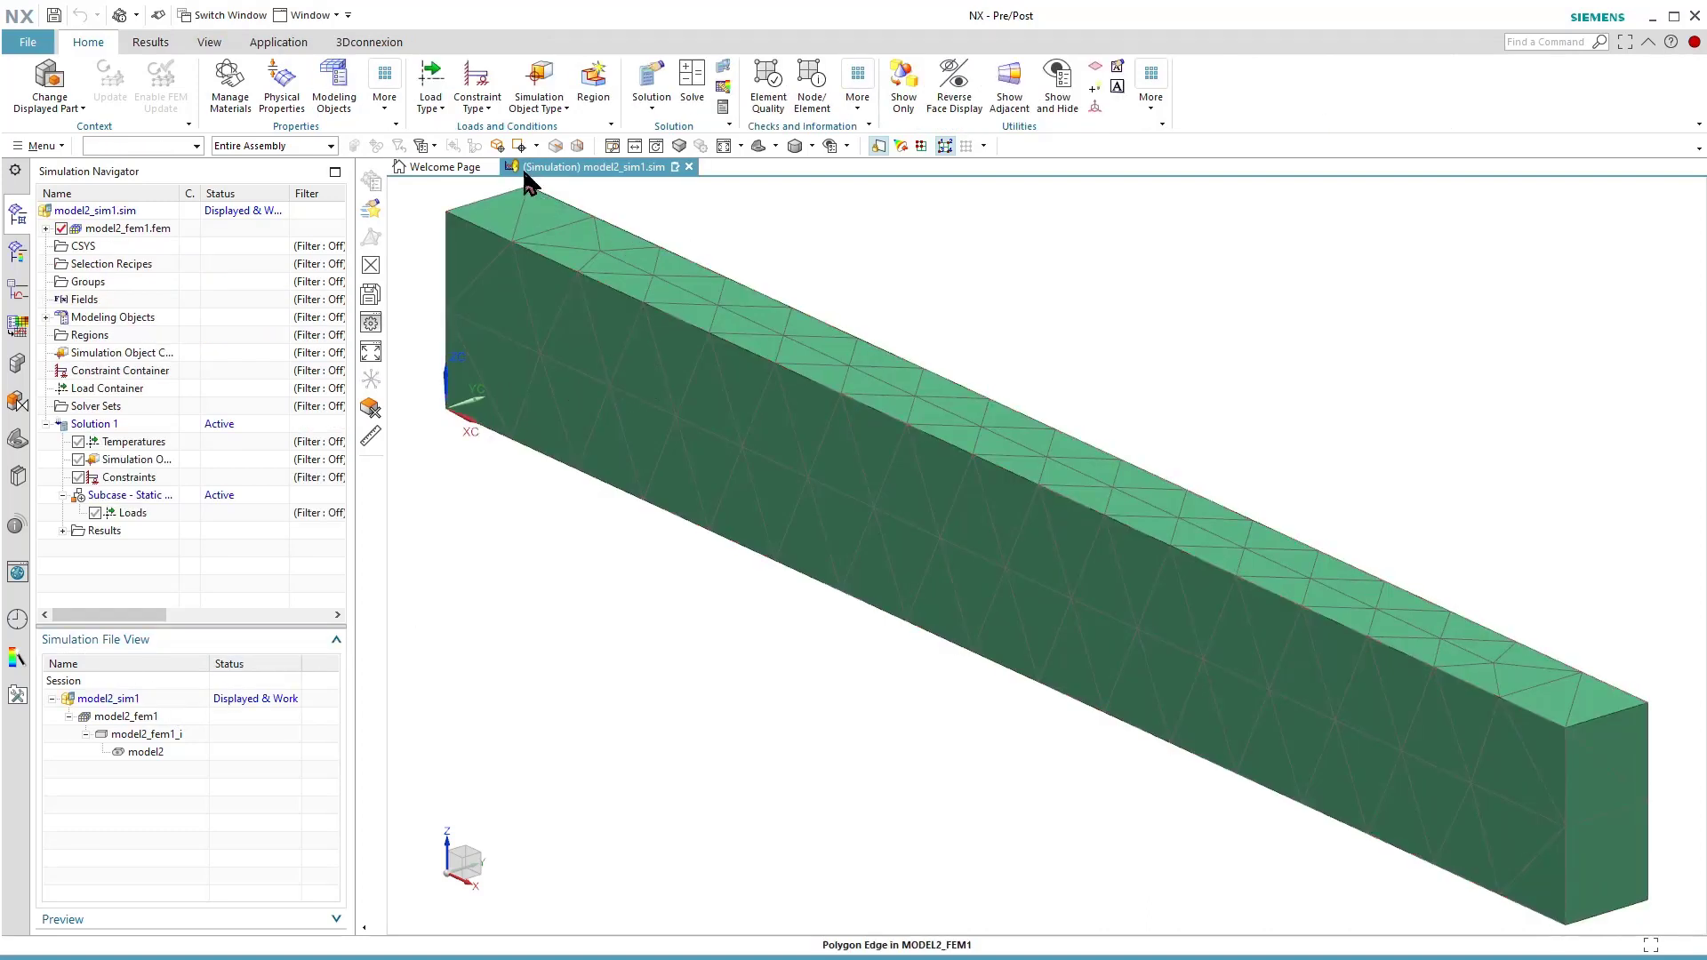
pyautogui.click(442, 106)
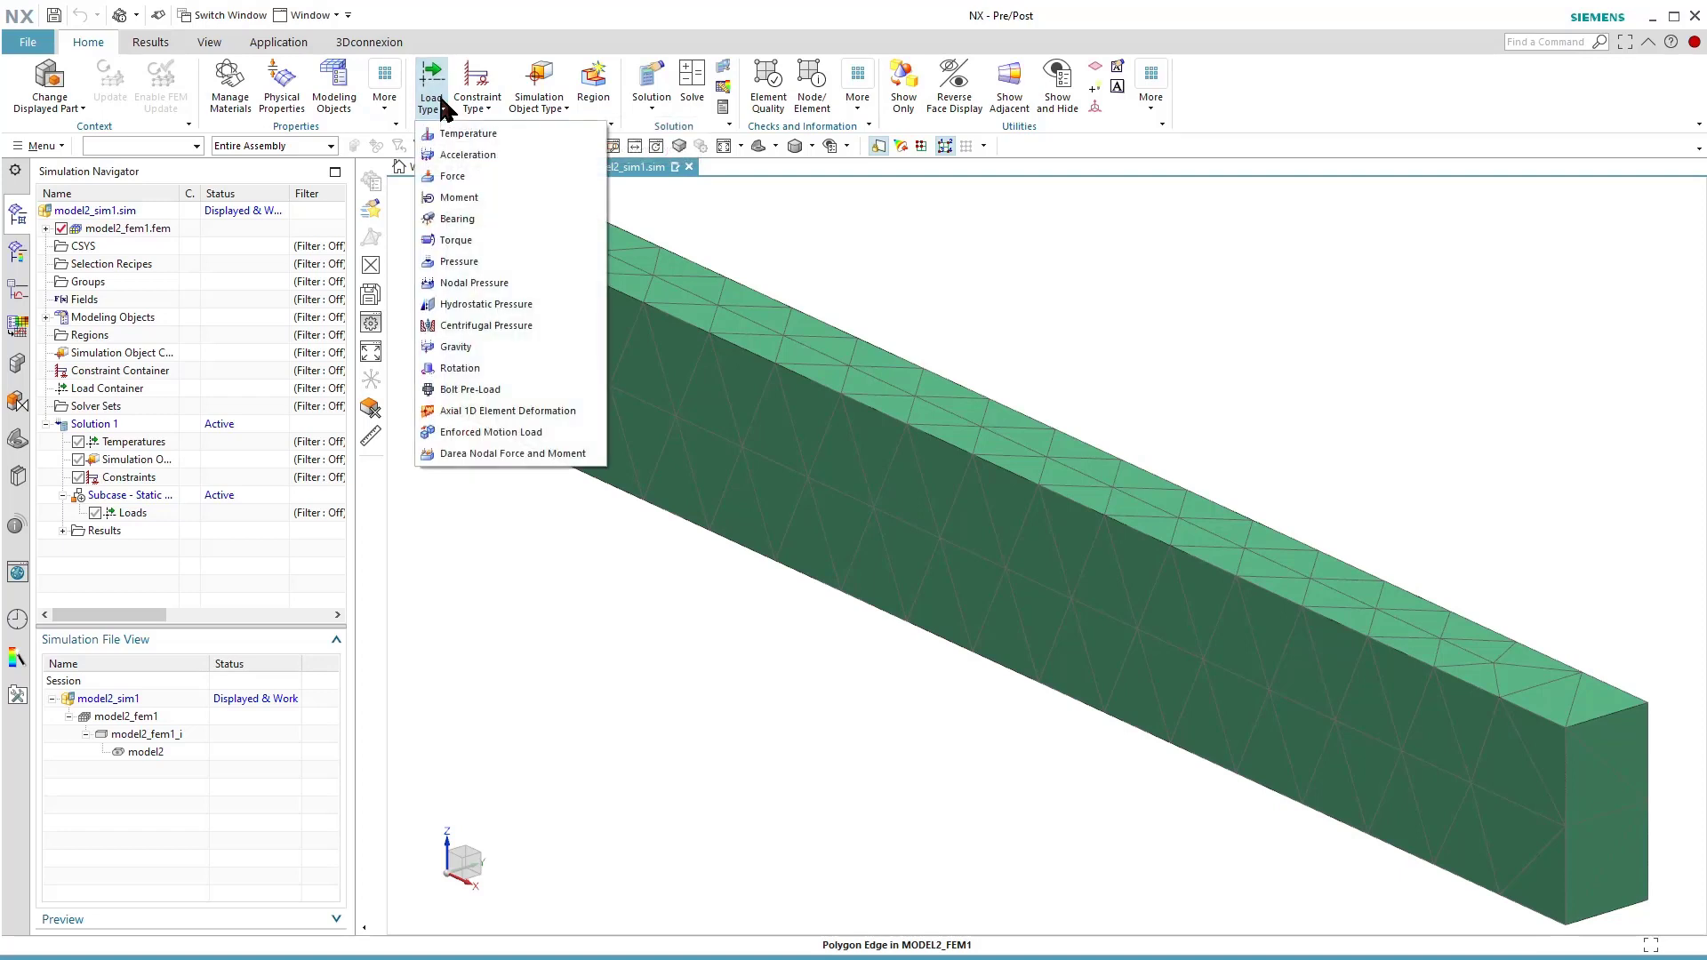
pyautogui.click(458, 174)
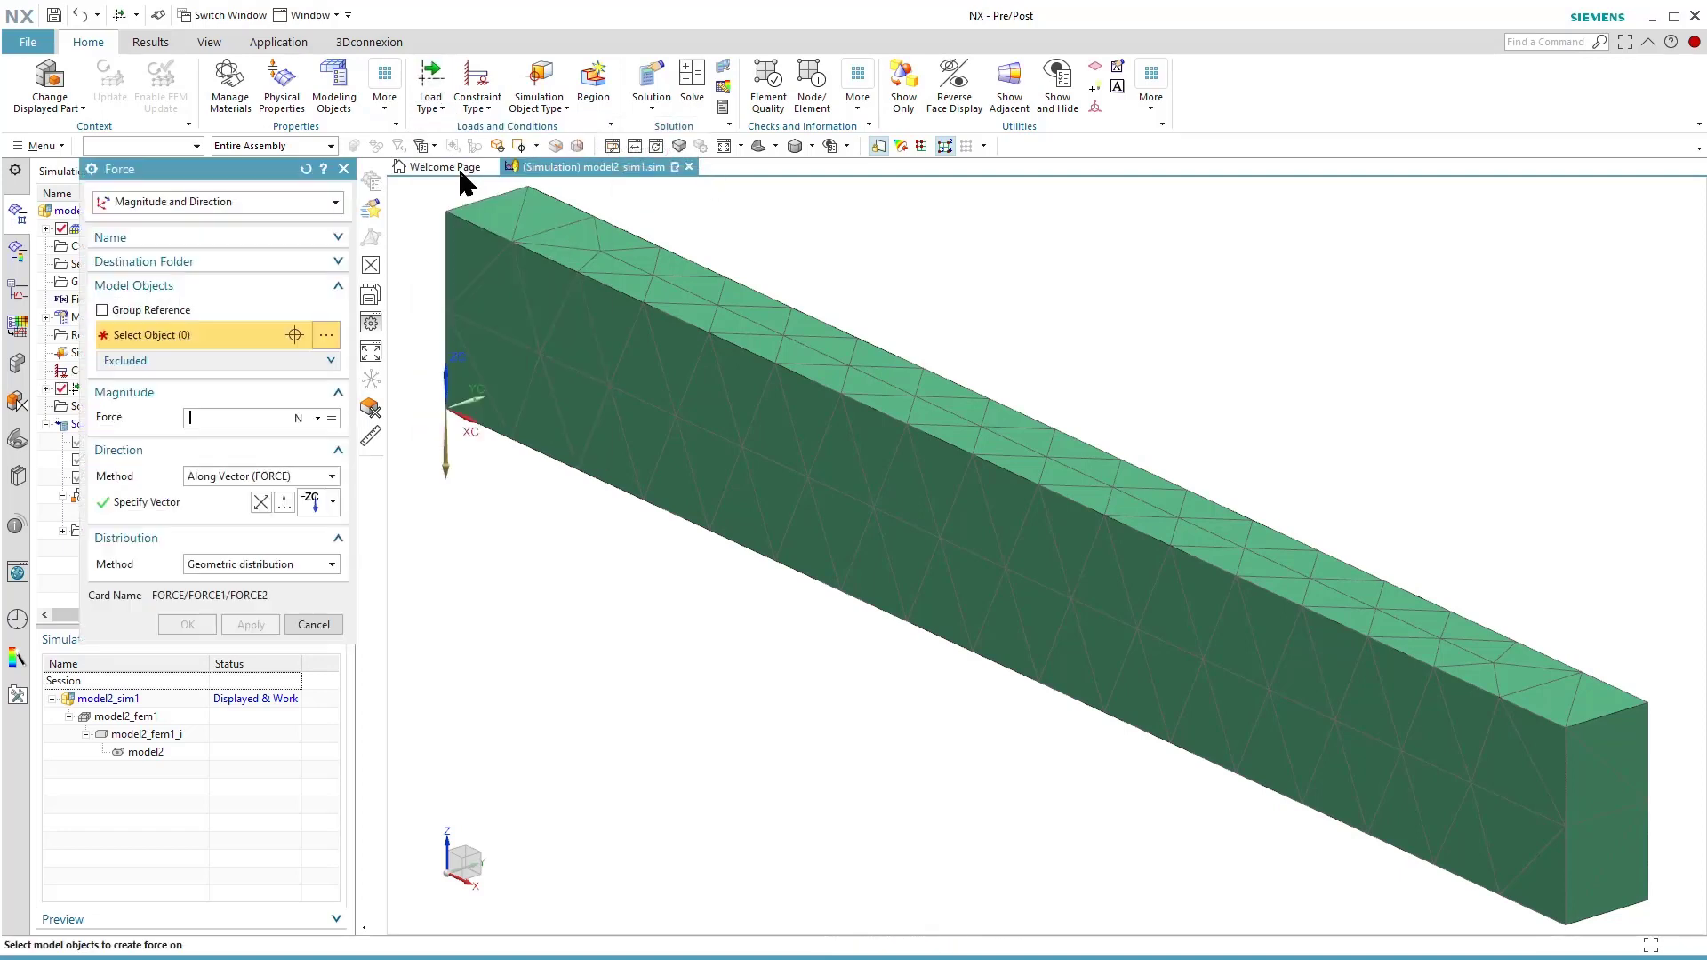
pyautogui.click(1582, 776)
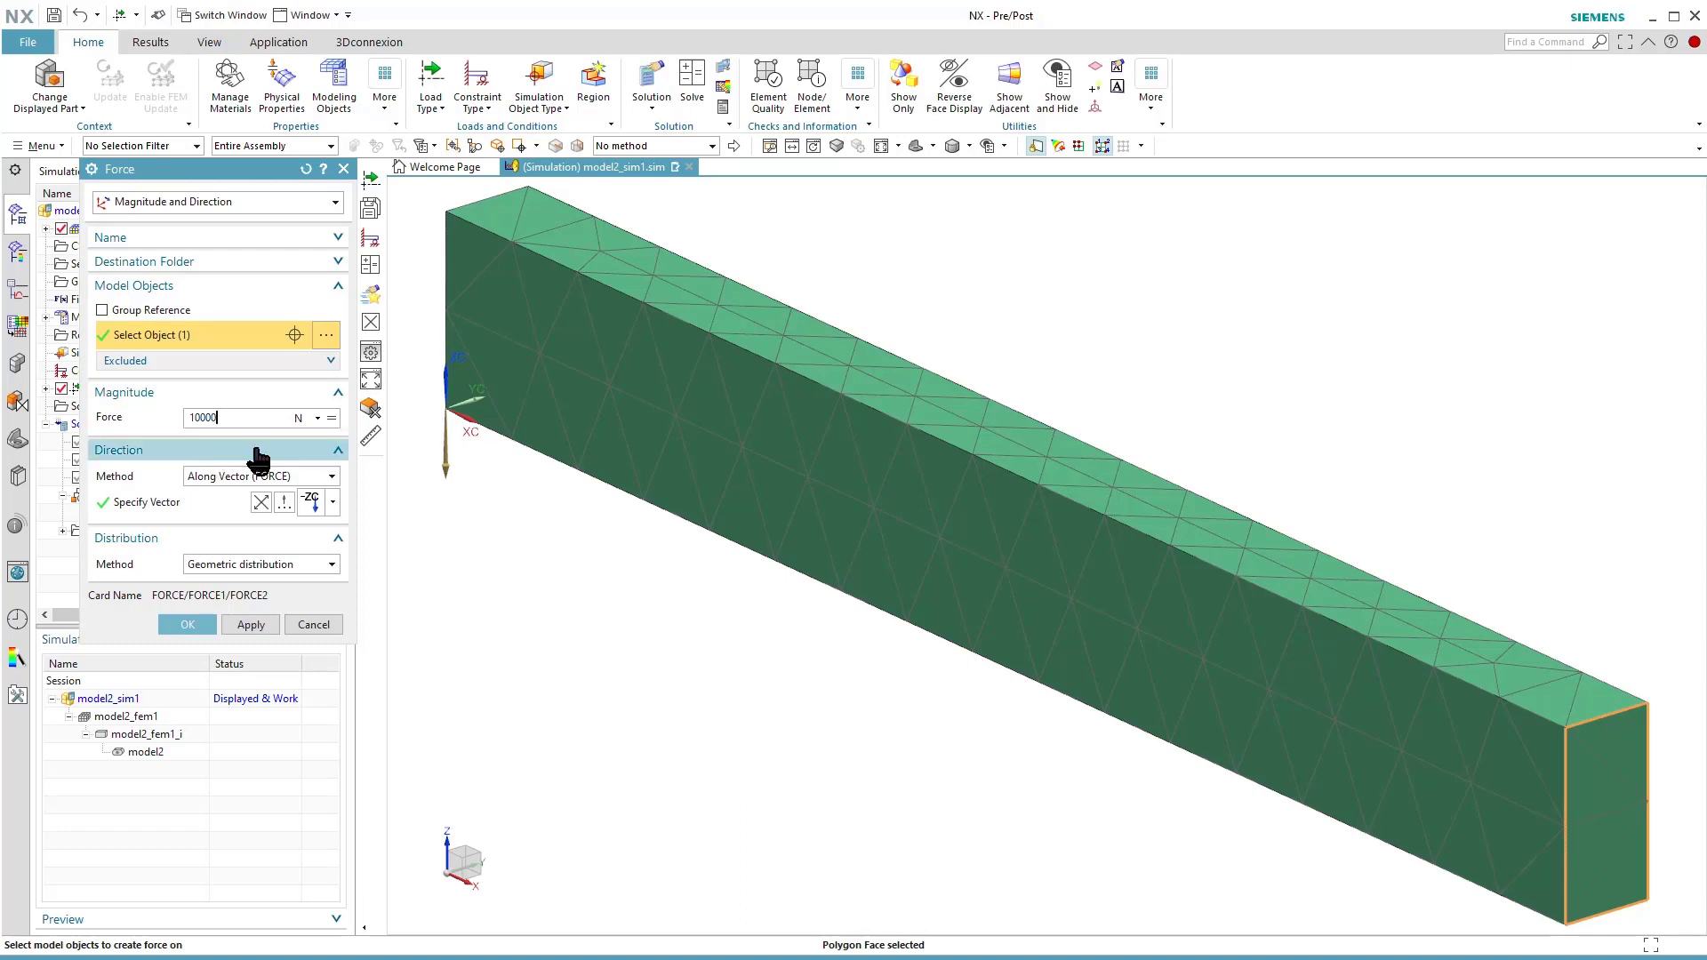
pyautogui.click(333, 503)
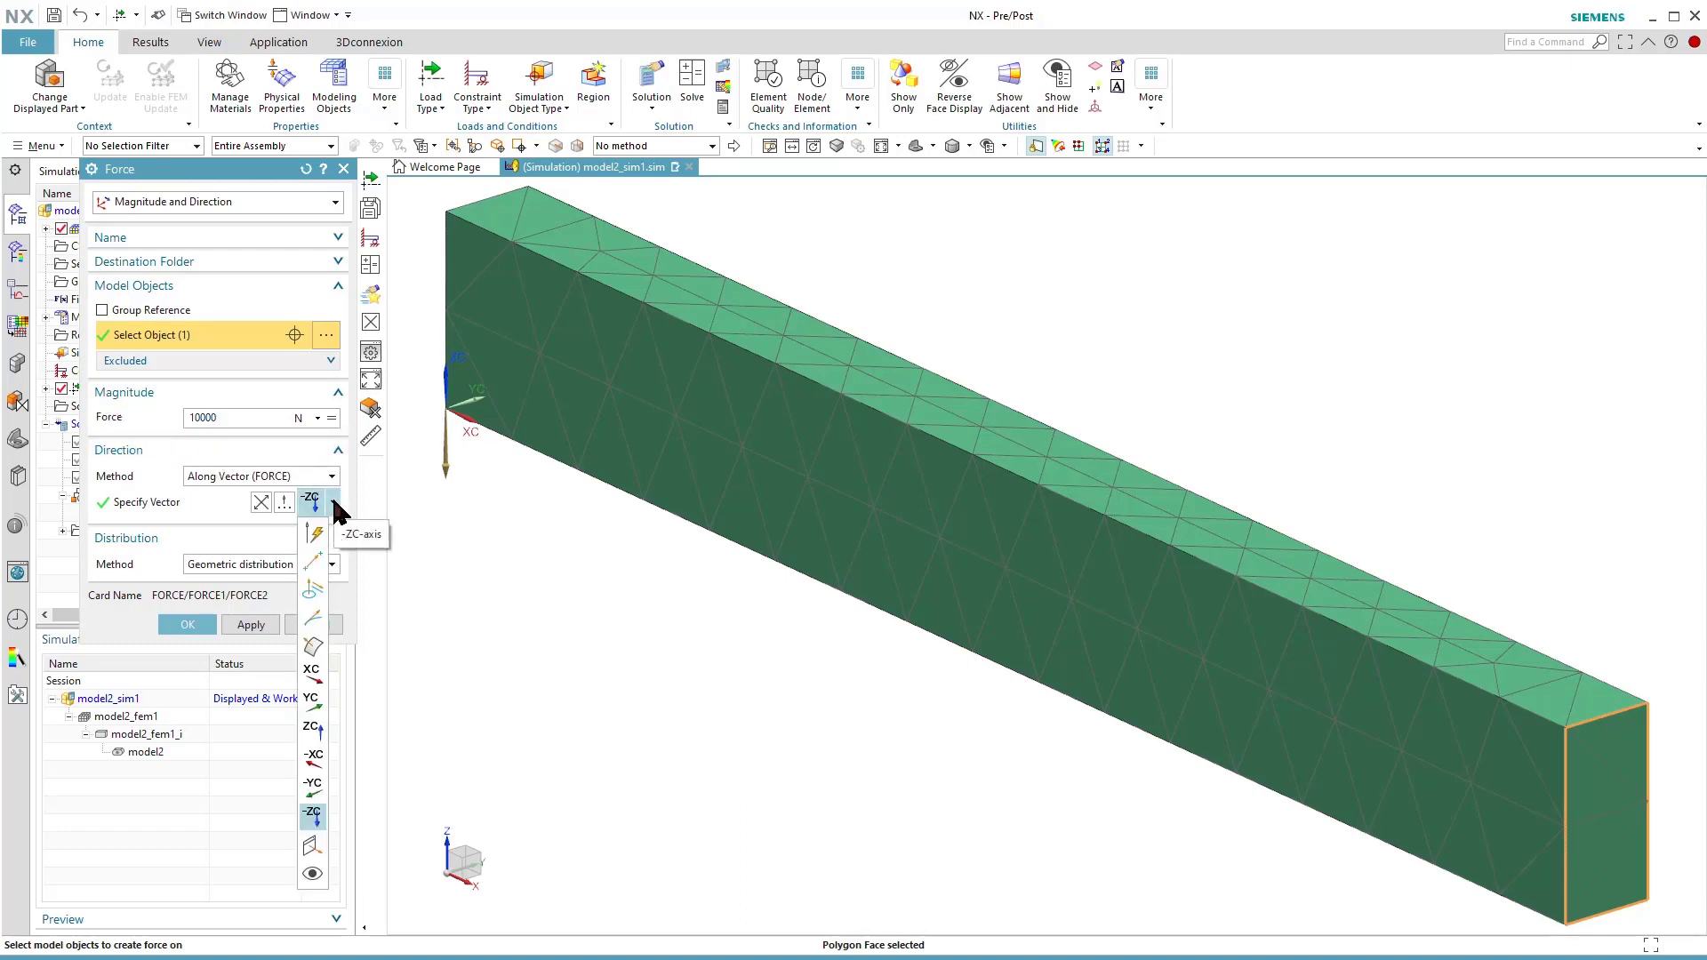
pyautogui.click(316, 827)
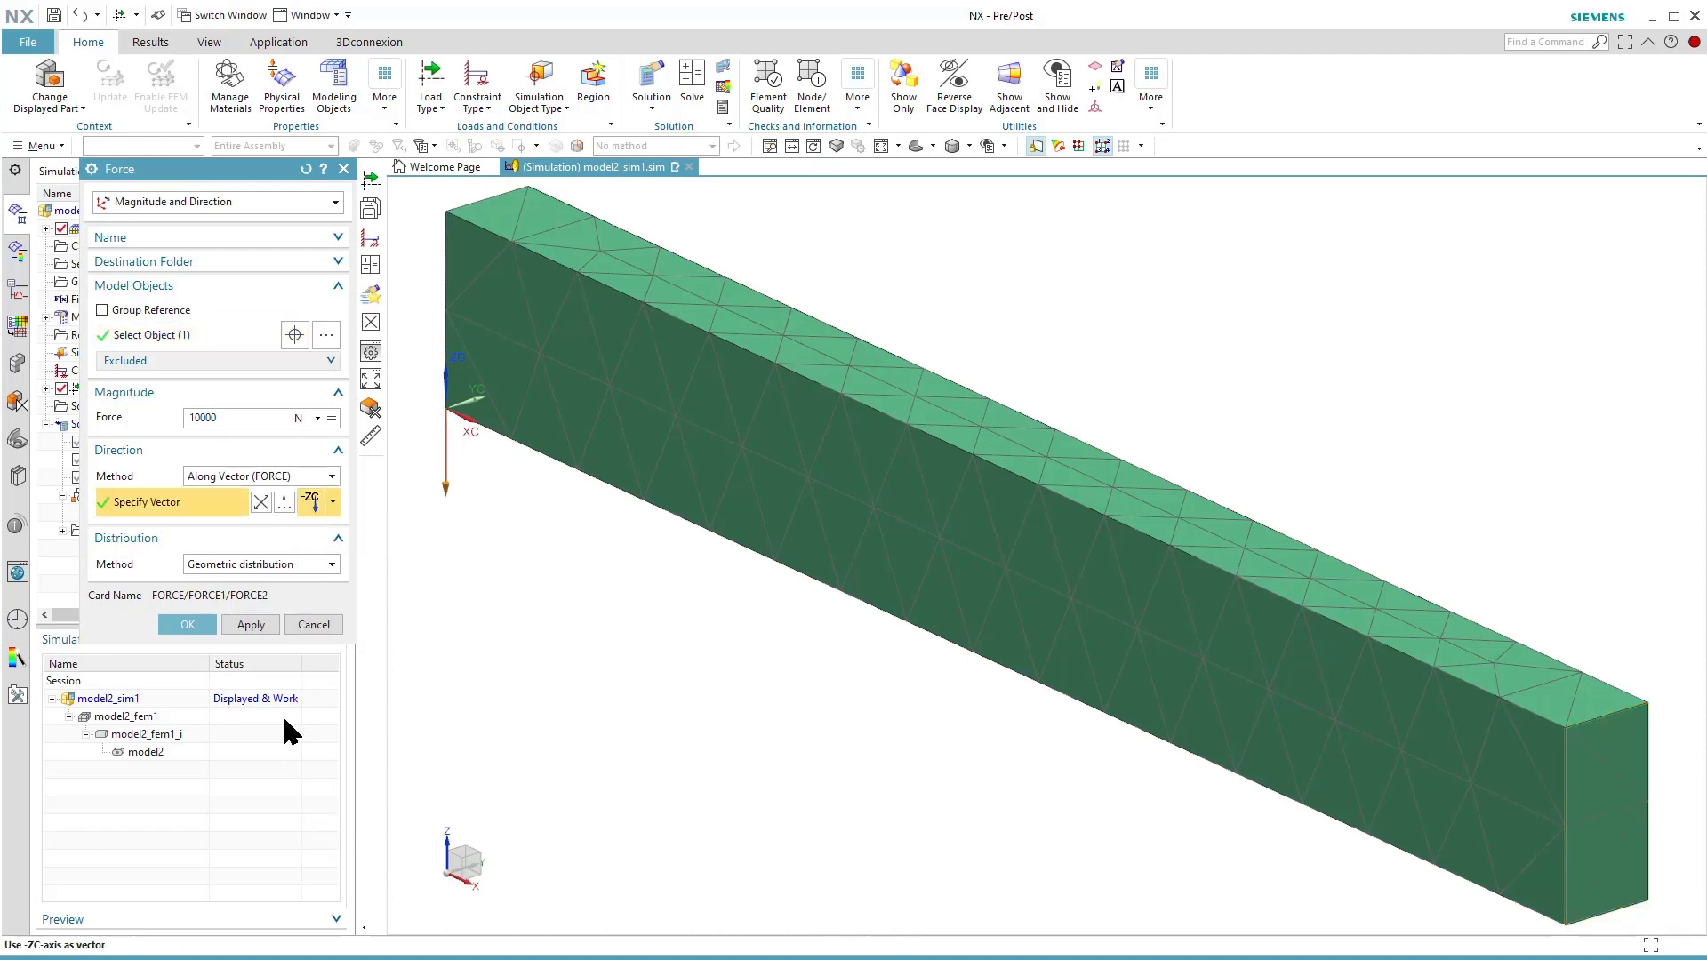
pyautogui.click(188, 625)
# Review the magnitude, direction and distribution settings of the force listed under the static subcase's loads.
pyautogui.scroll(-1, 1046, 747)
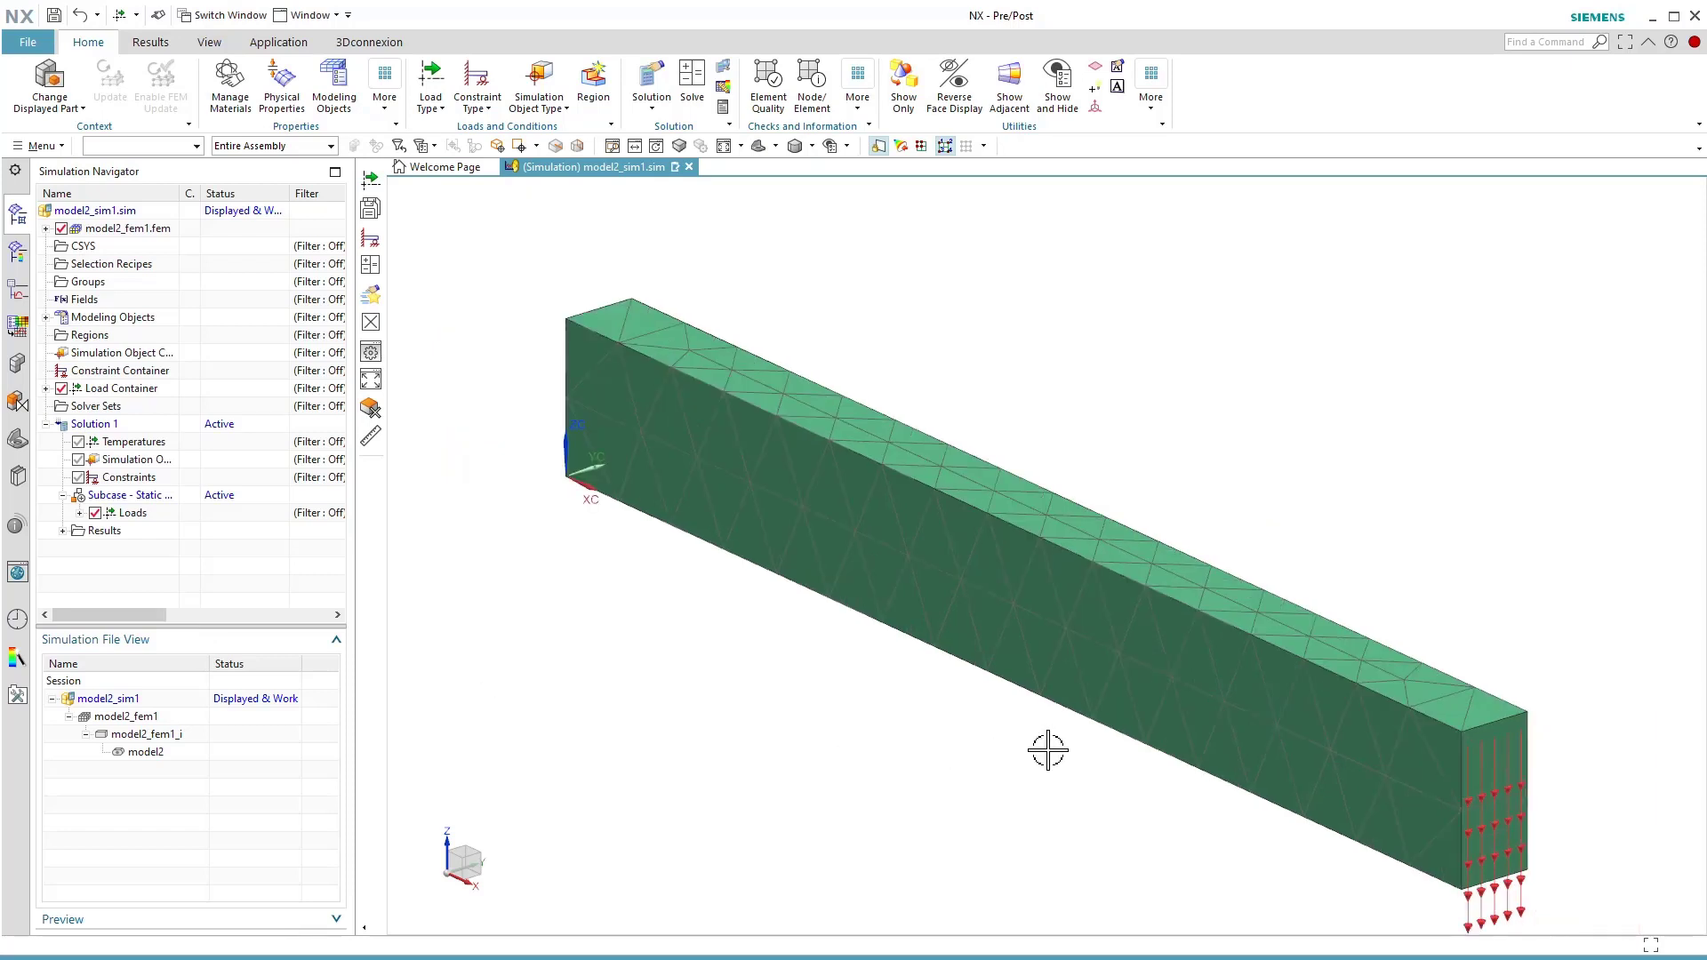
pyautogui.keyDown('shift'); pyautogui.moveTo(1014, 755); pyautogui.dragTo(1025, 708, button='middle'); pyautogui.keyUp('shift')
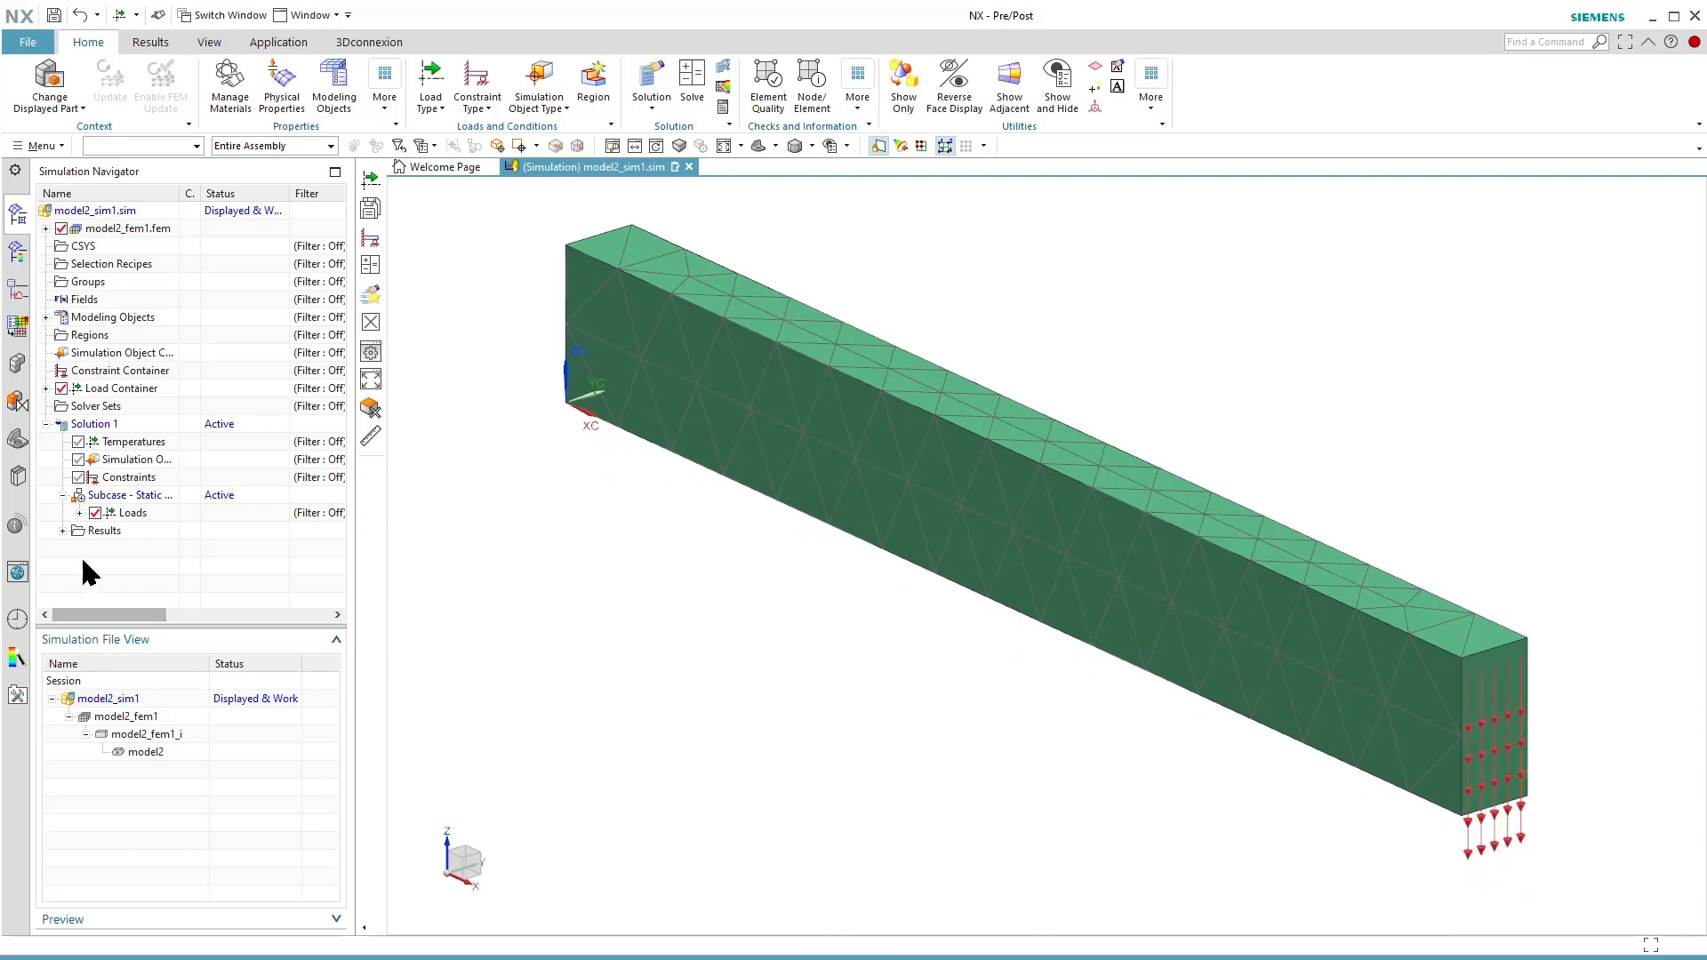
pyautogui.click(79, 513)
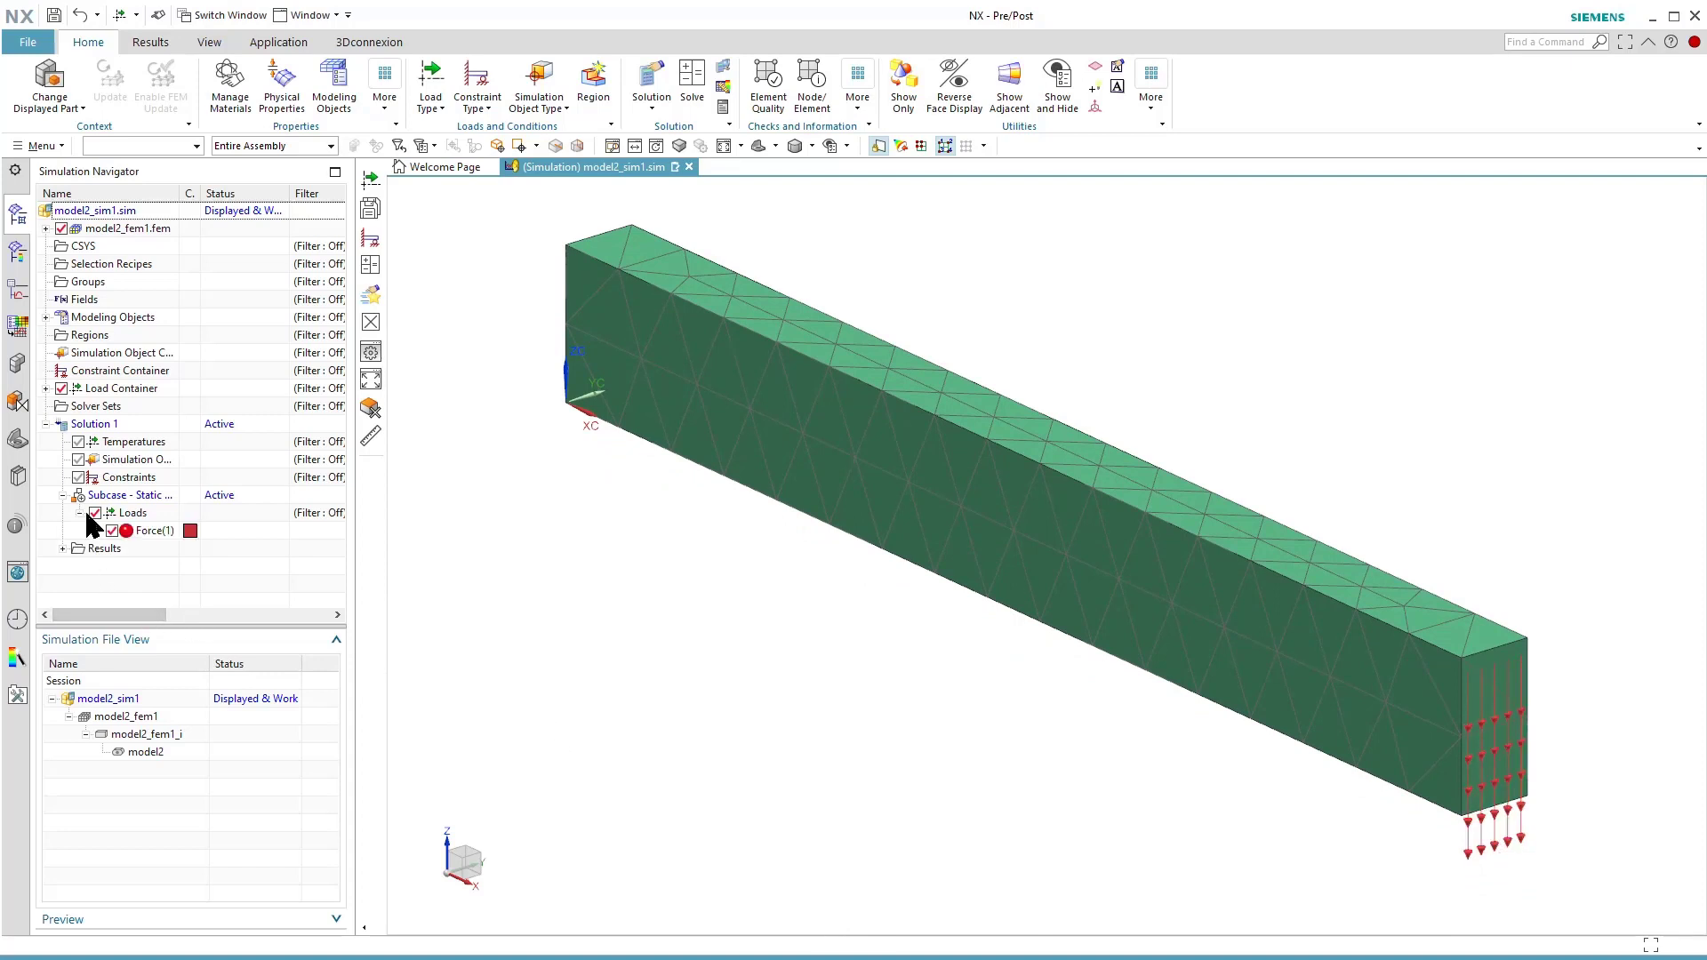
pyautogui.click(141, 532)
pyautogui.doubleClick(145, 533)
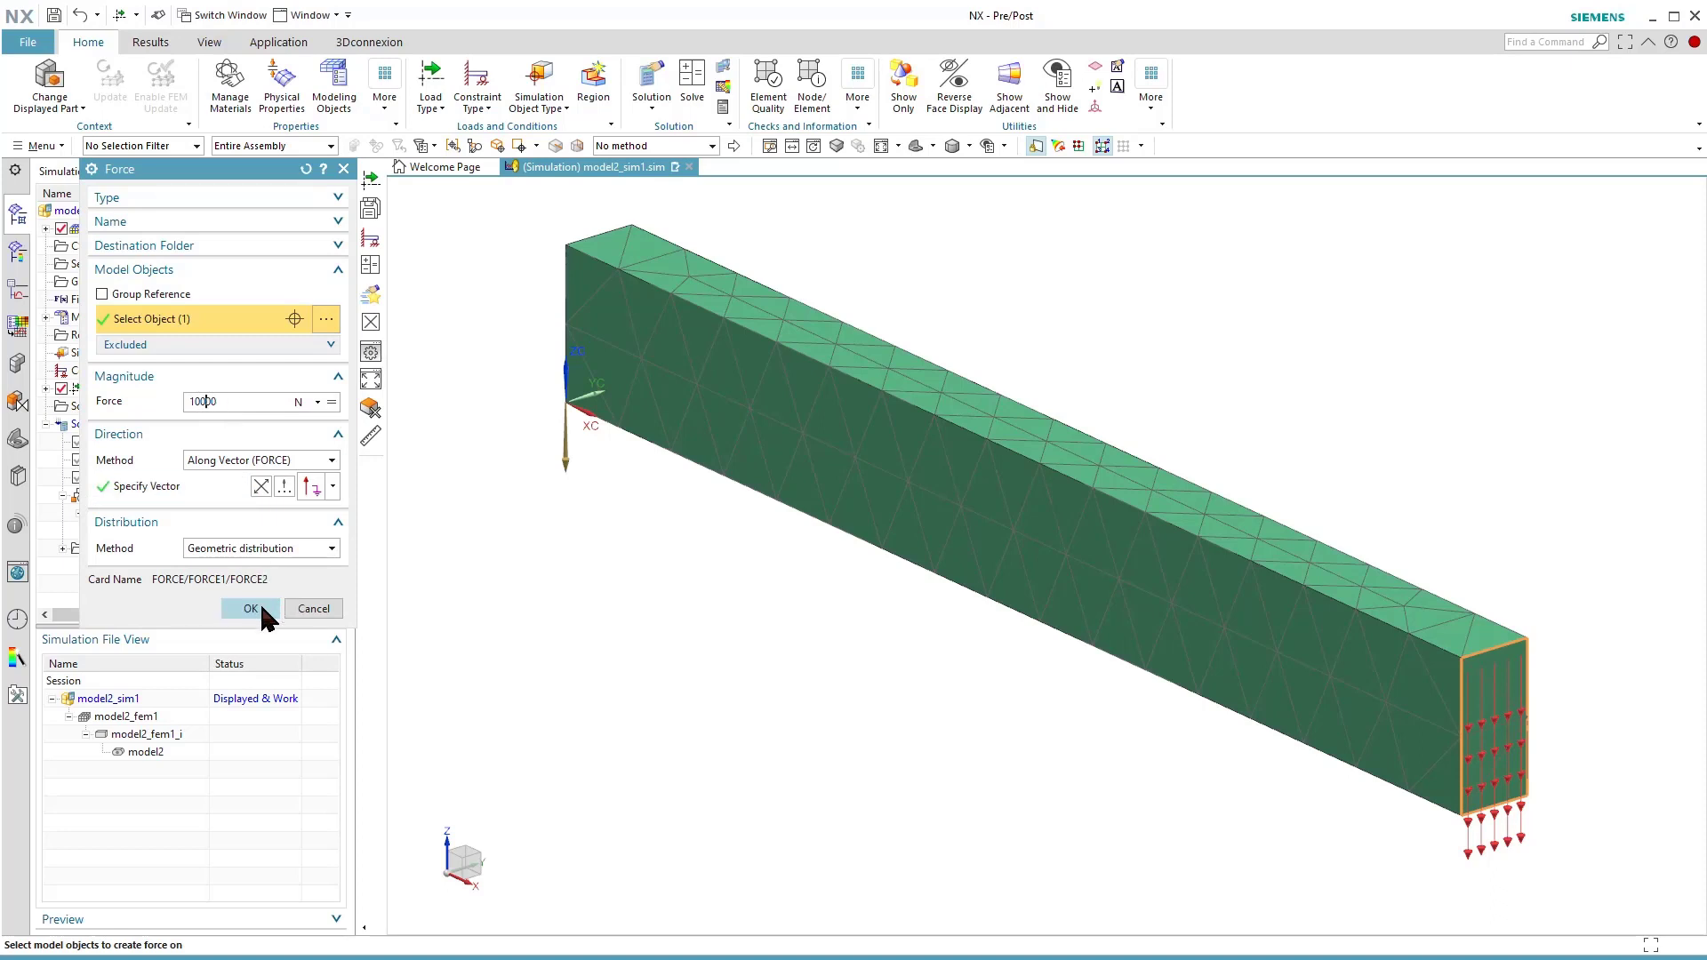
pyautogui.click(263, 610)
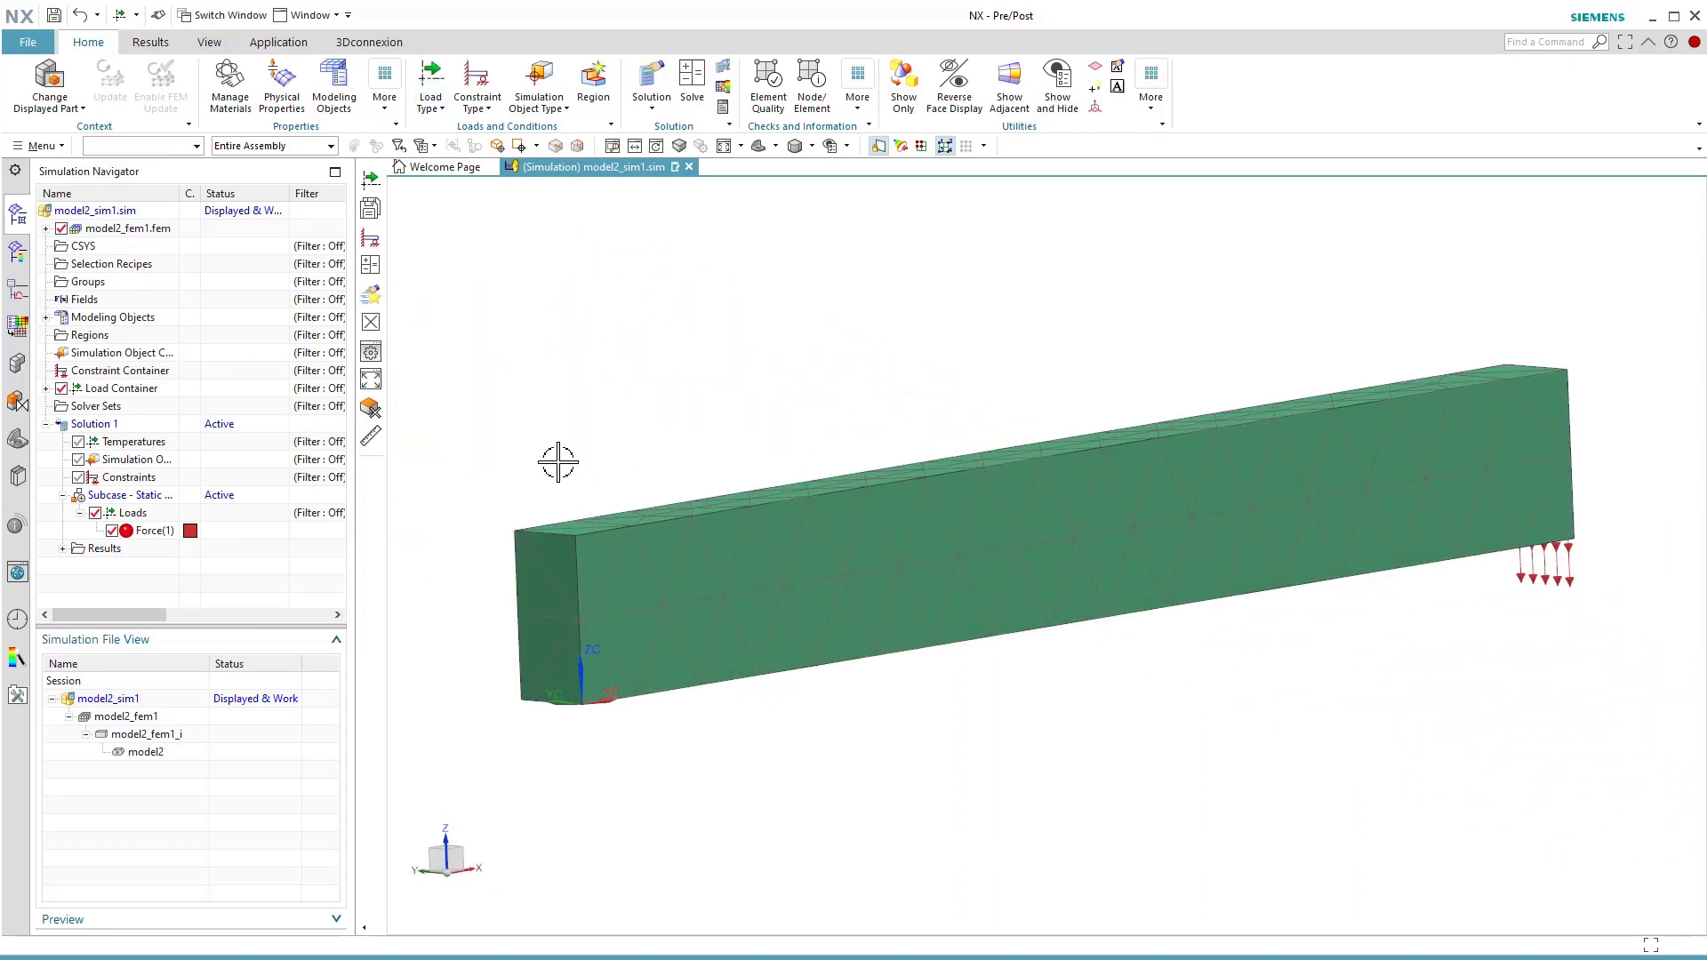
# Apply a fixed constraint to the beam's end face at the origin, opposite the loaded end.
pyautogui.click(477, 102)
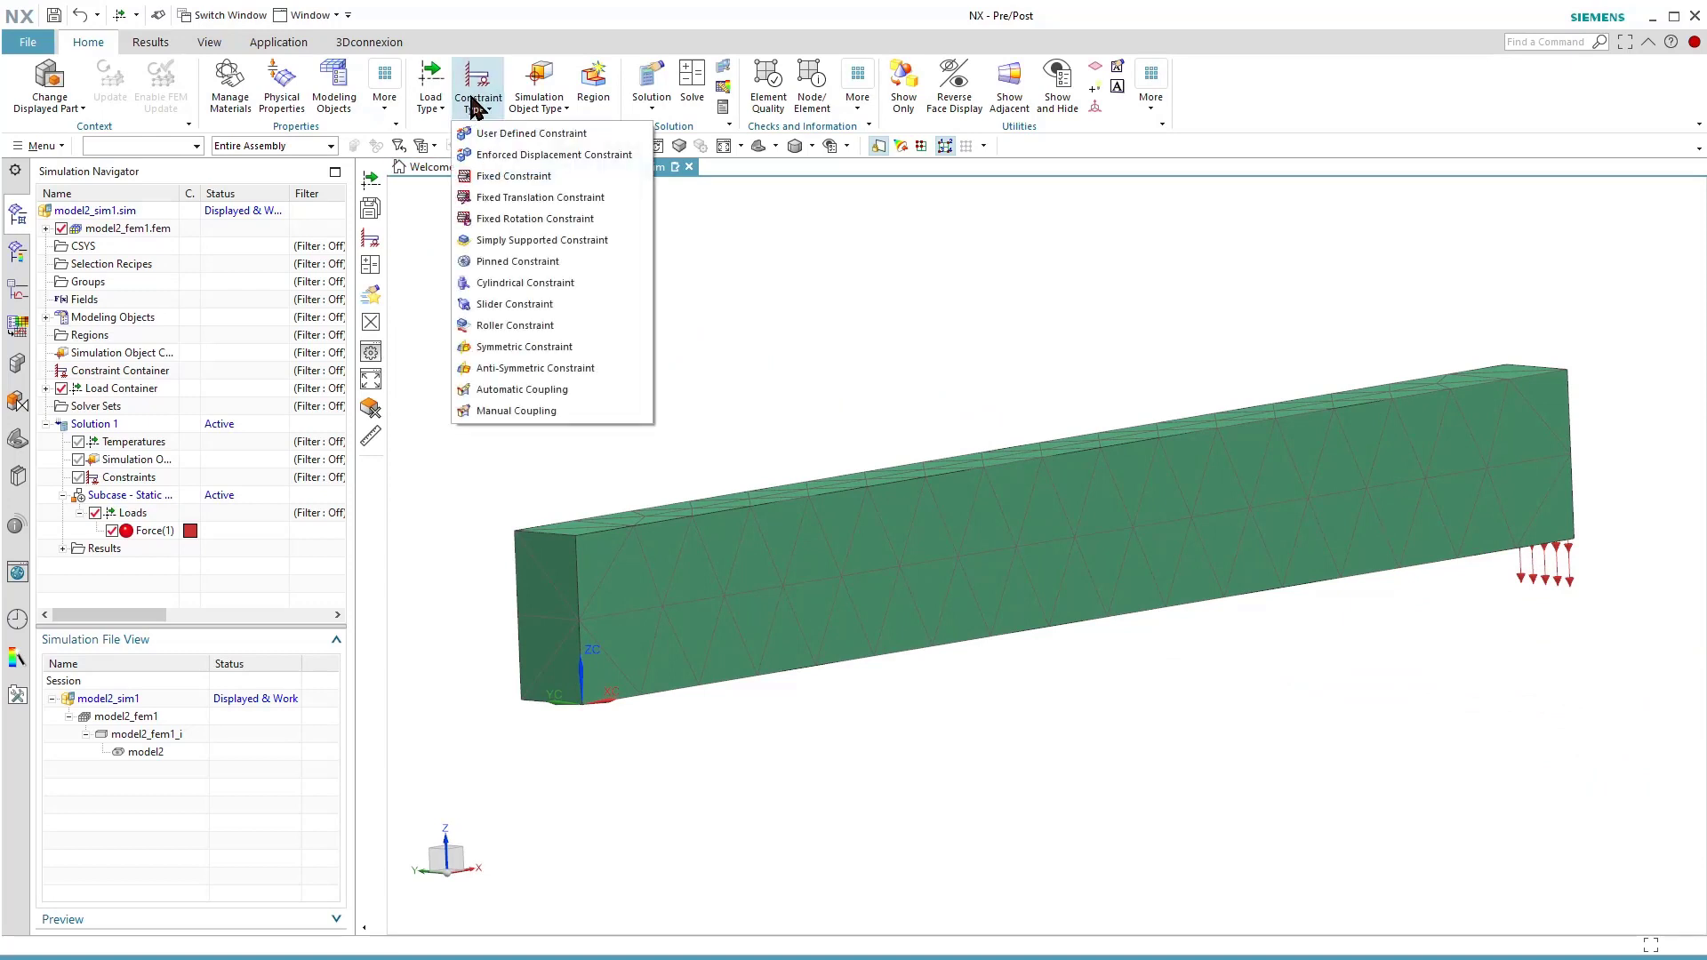
pyautogui.click(488, 176)
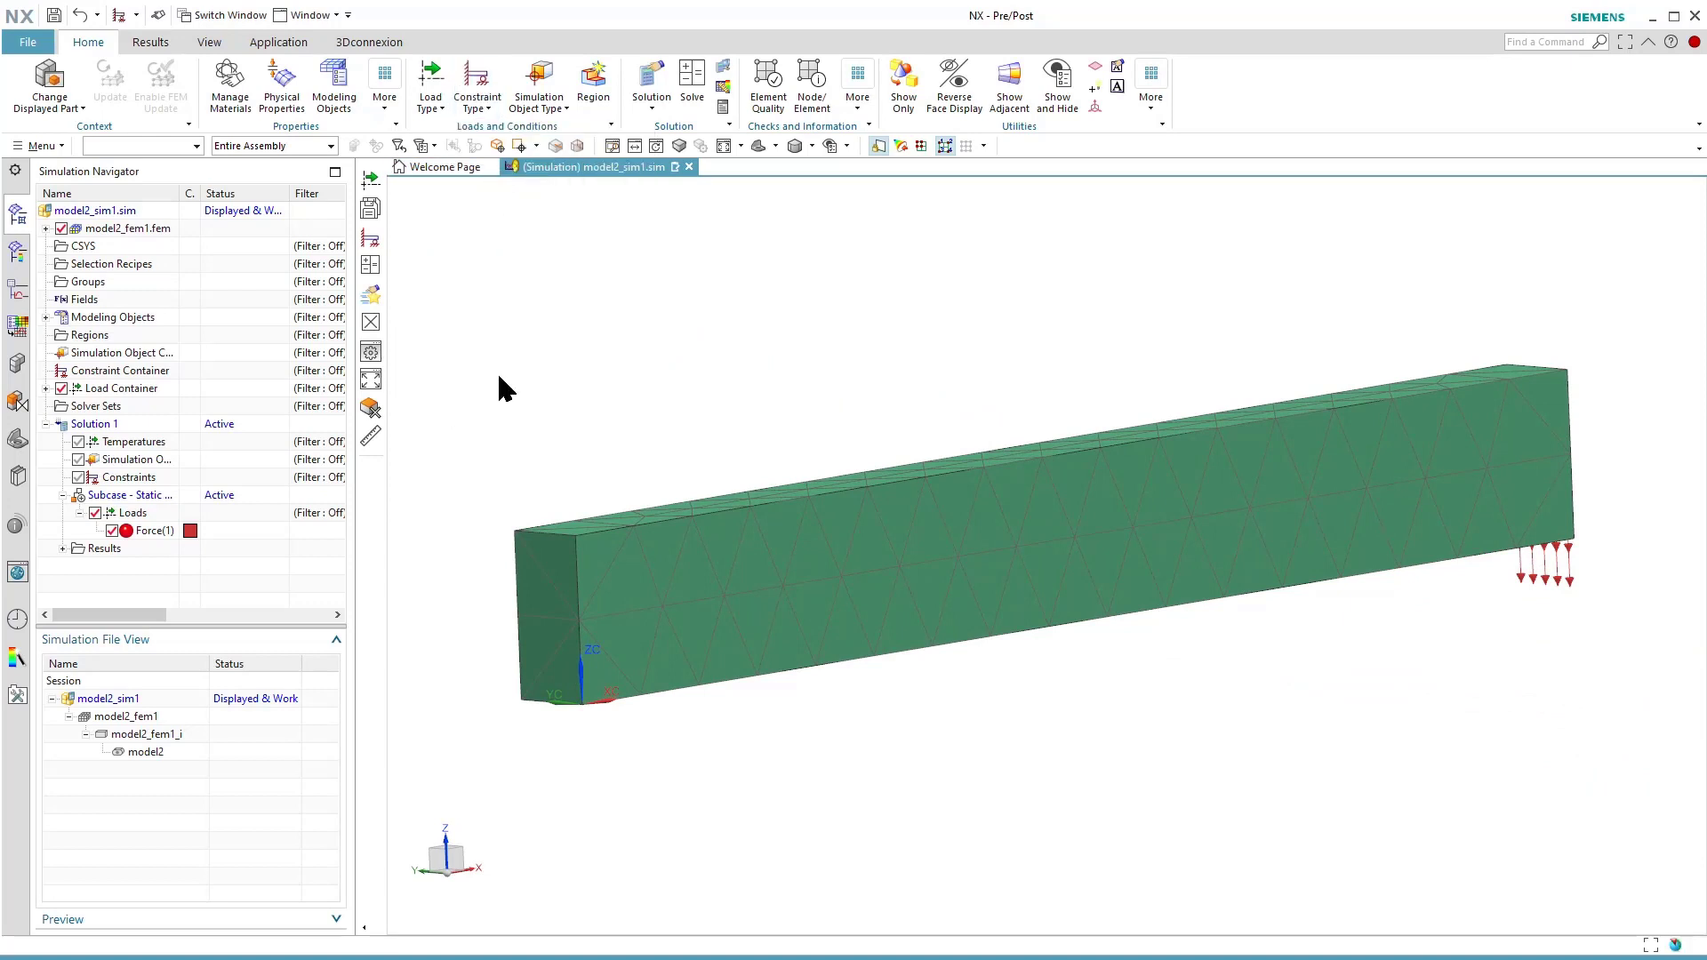
pyautogui.click(537, 580)
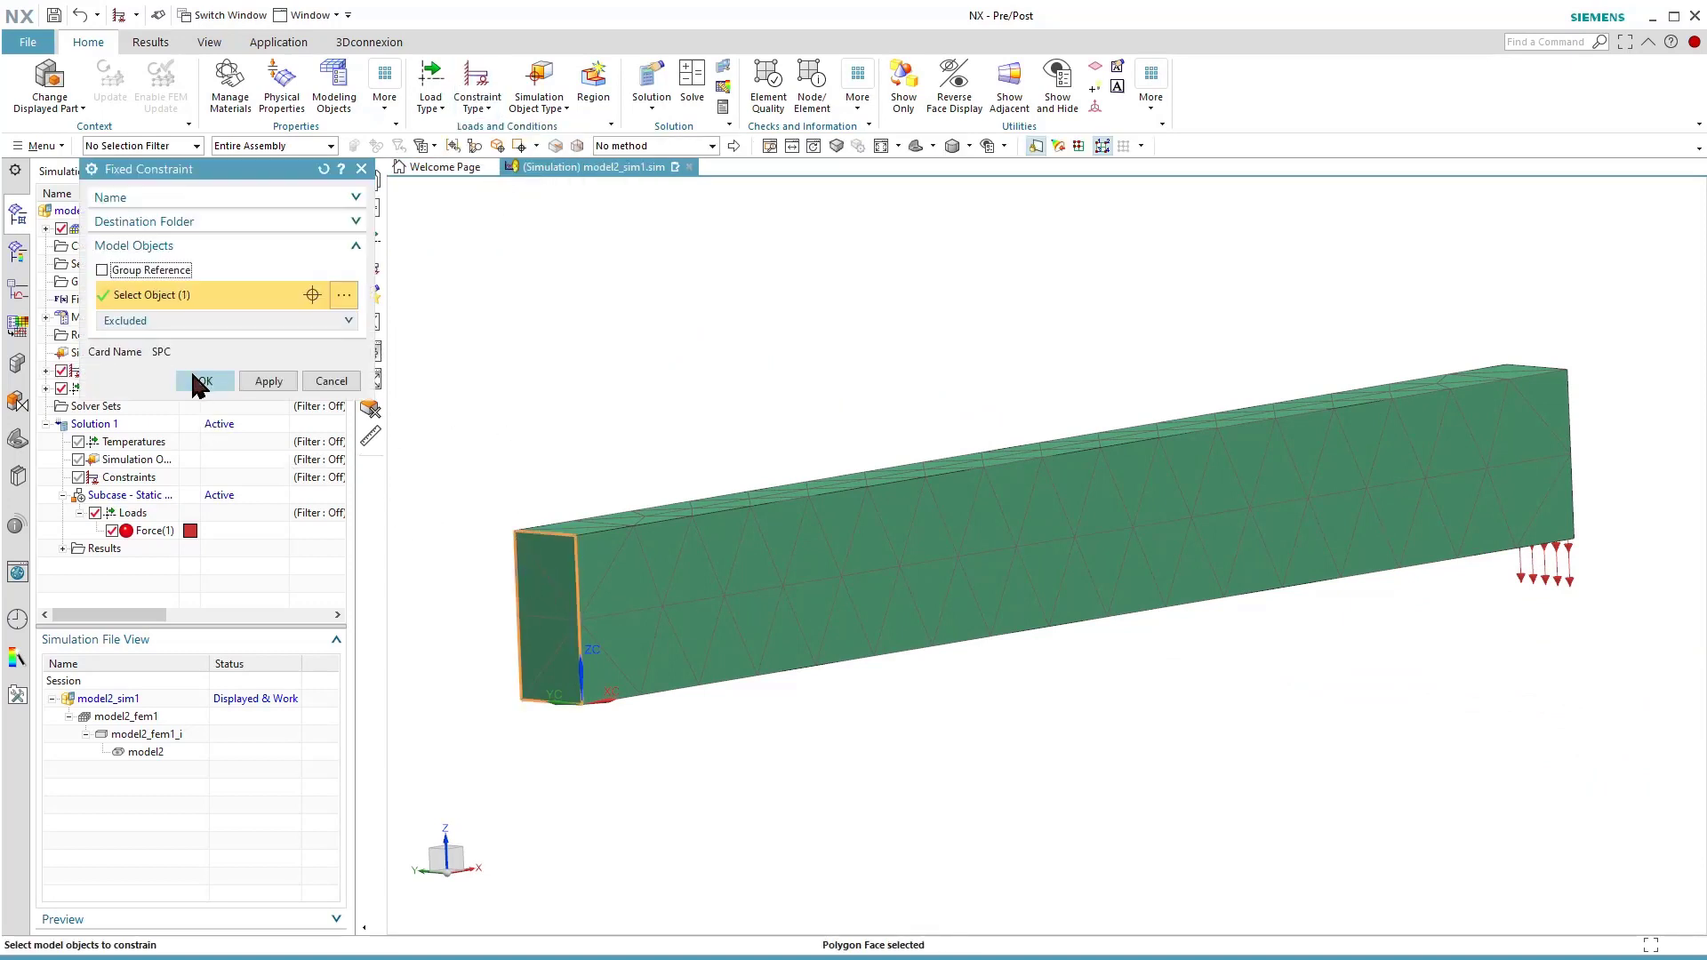
pyautogui.click(202, 380)
pyautogui.scroll(3, 513, 526)
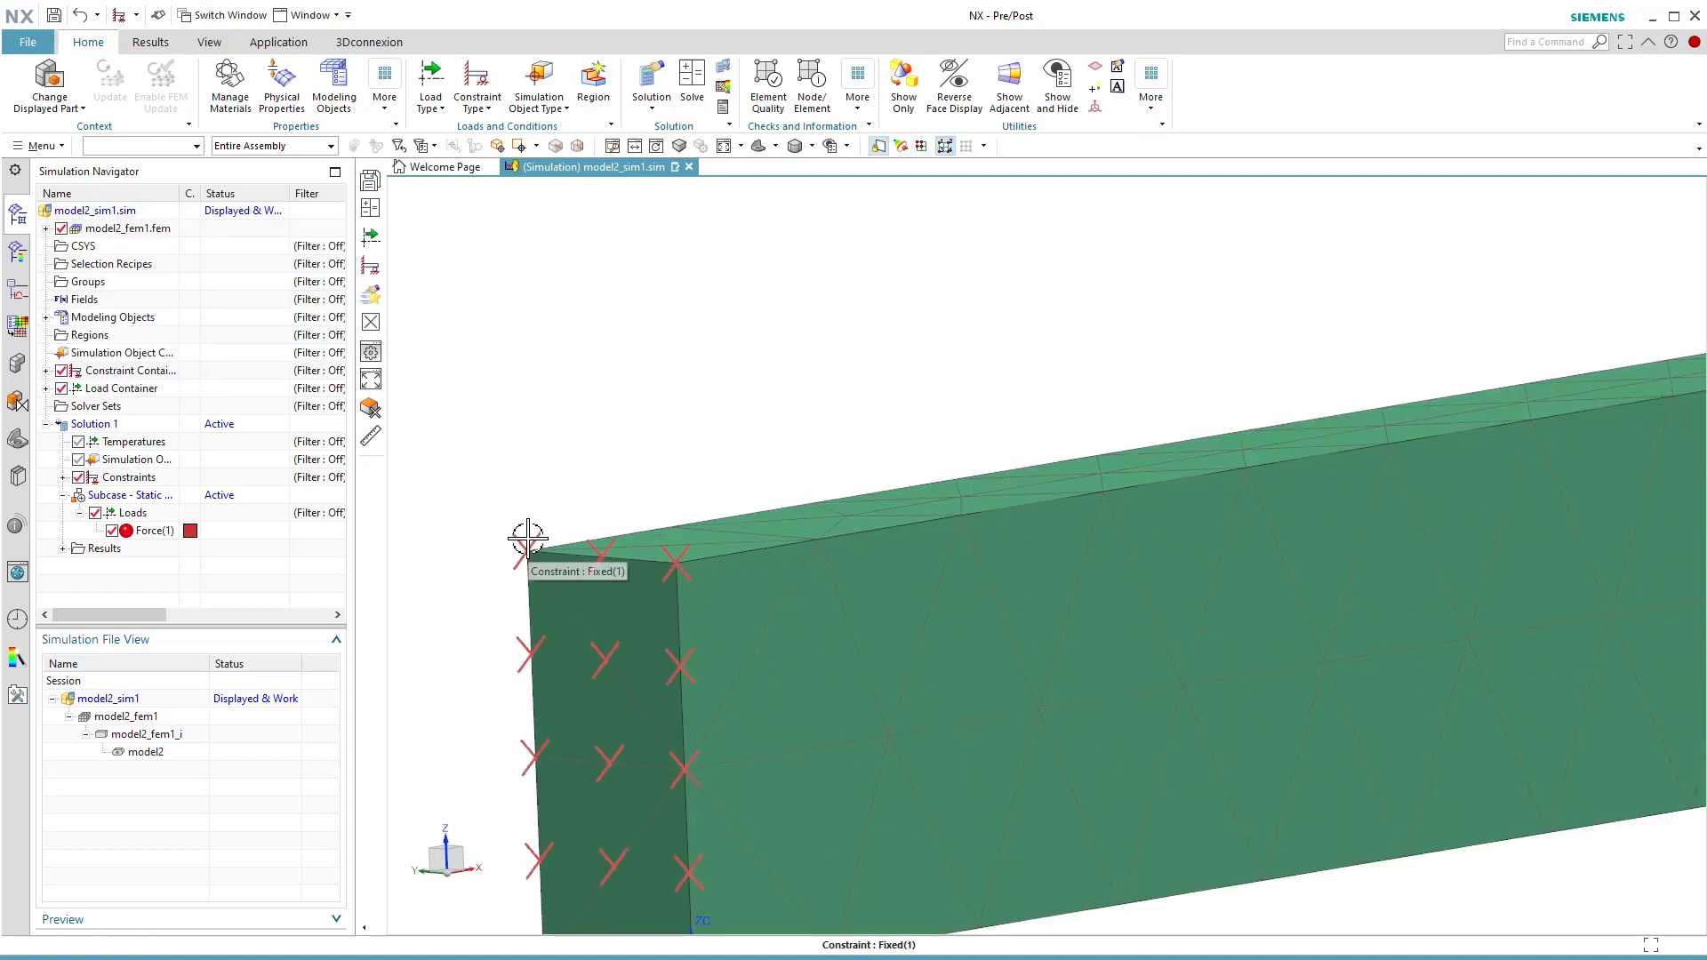
pyautogui.scroll(-5, 486, 477)
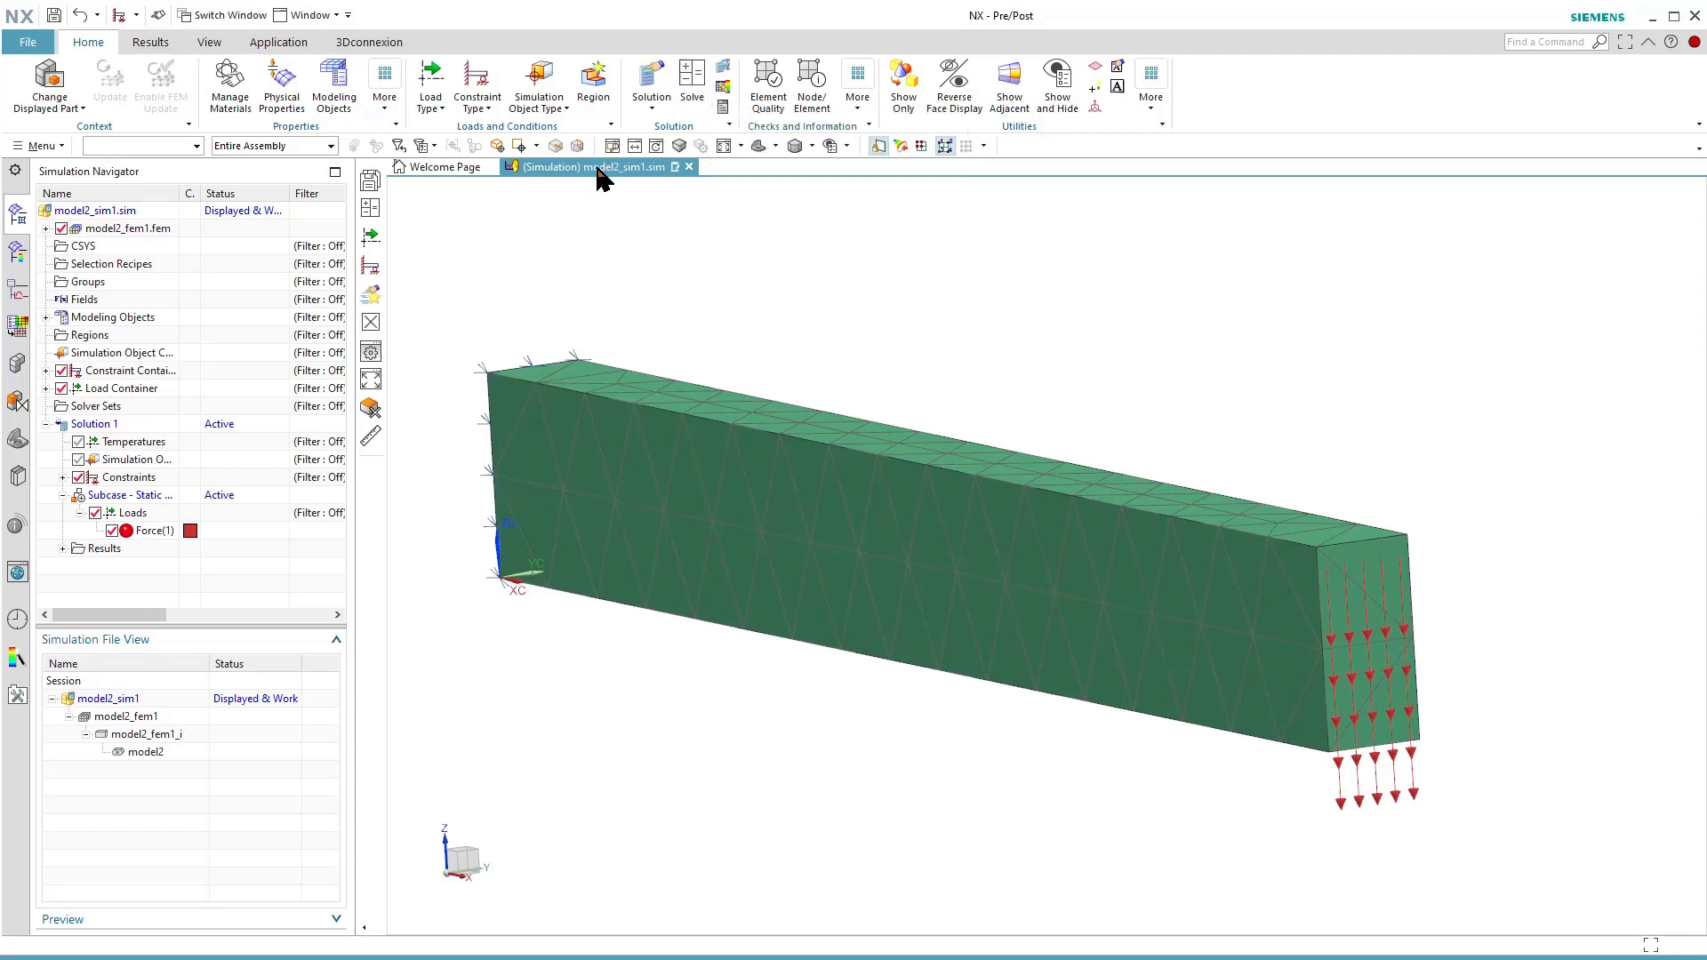
# Save all modified parts and solve Solution 1 with the model setup check enabled.
pyautogui.click(42, 40)
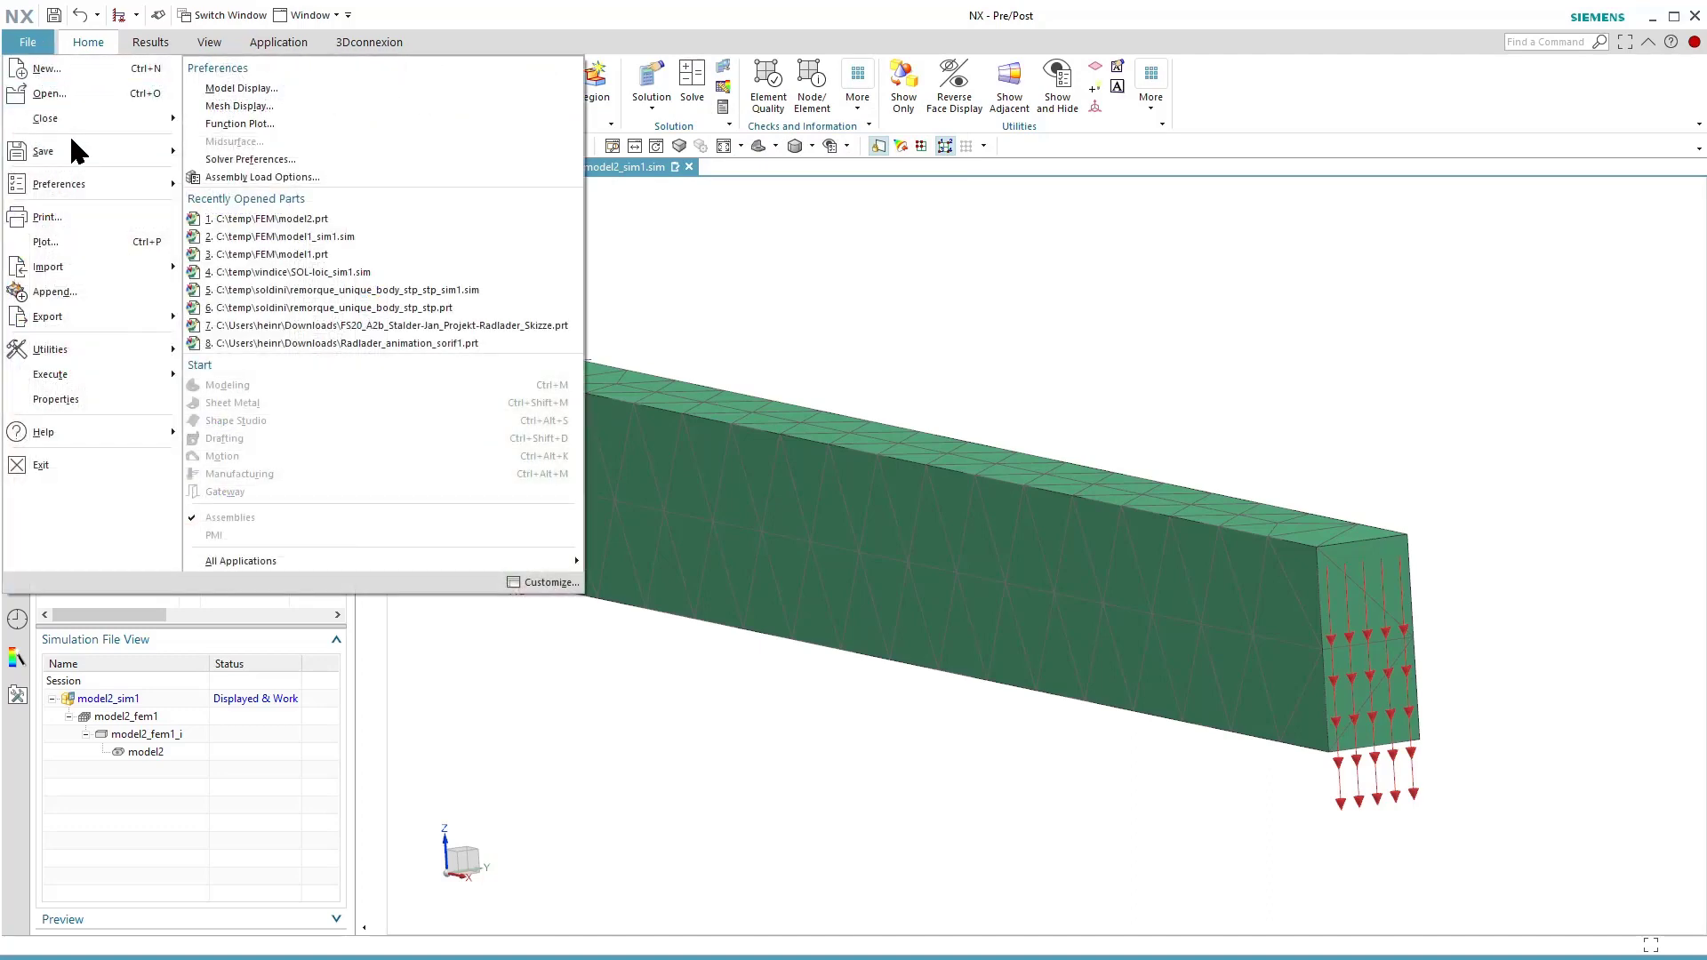
pyautogui.moveTo(74, 144)
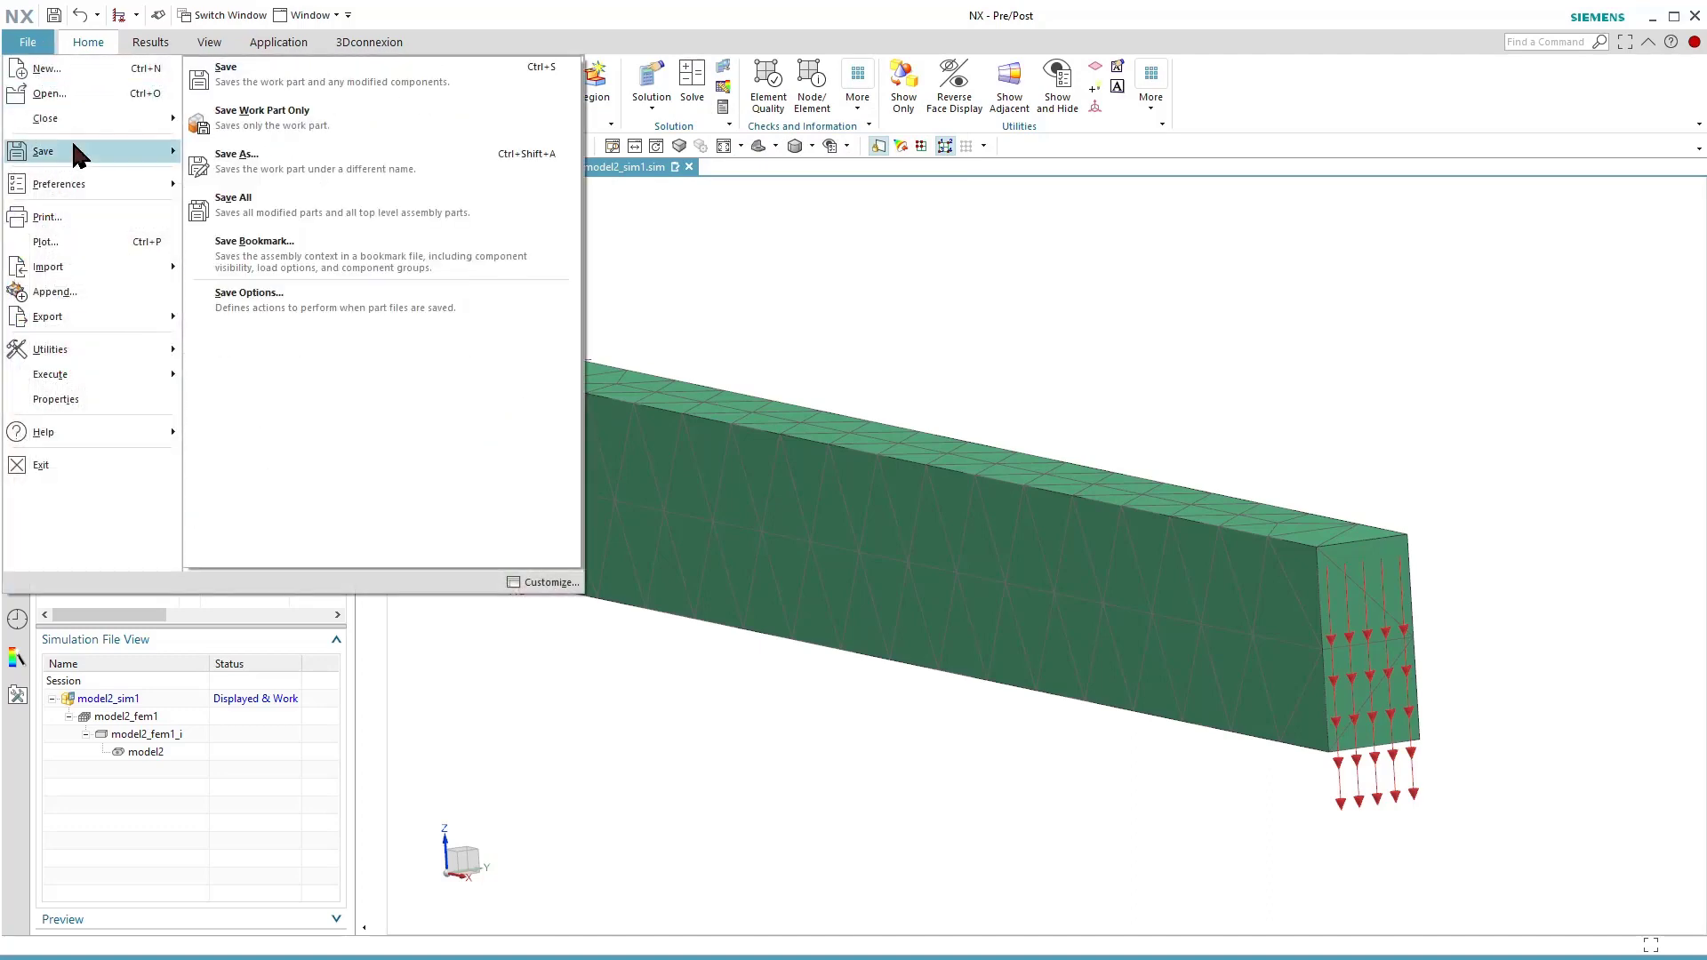
pyautogui.click(268, 213)
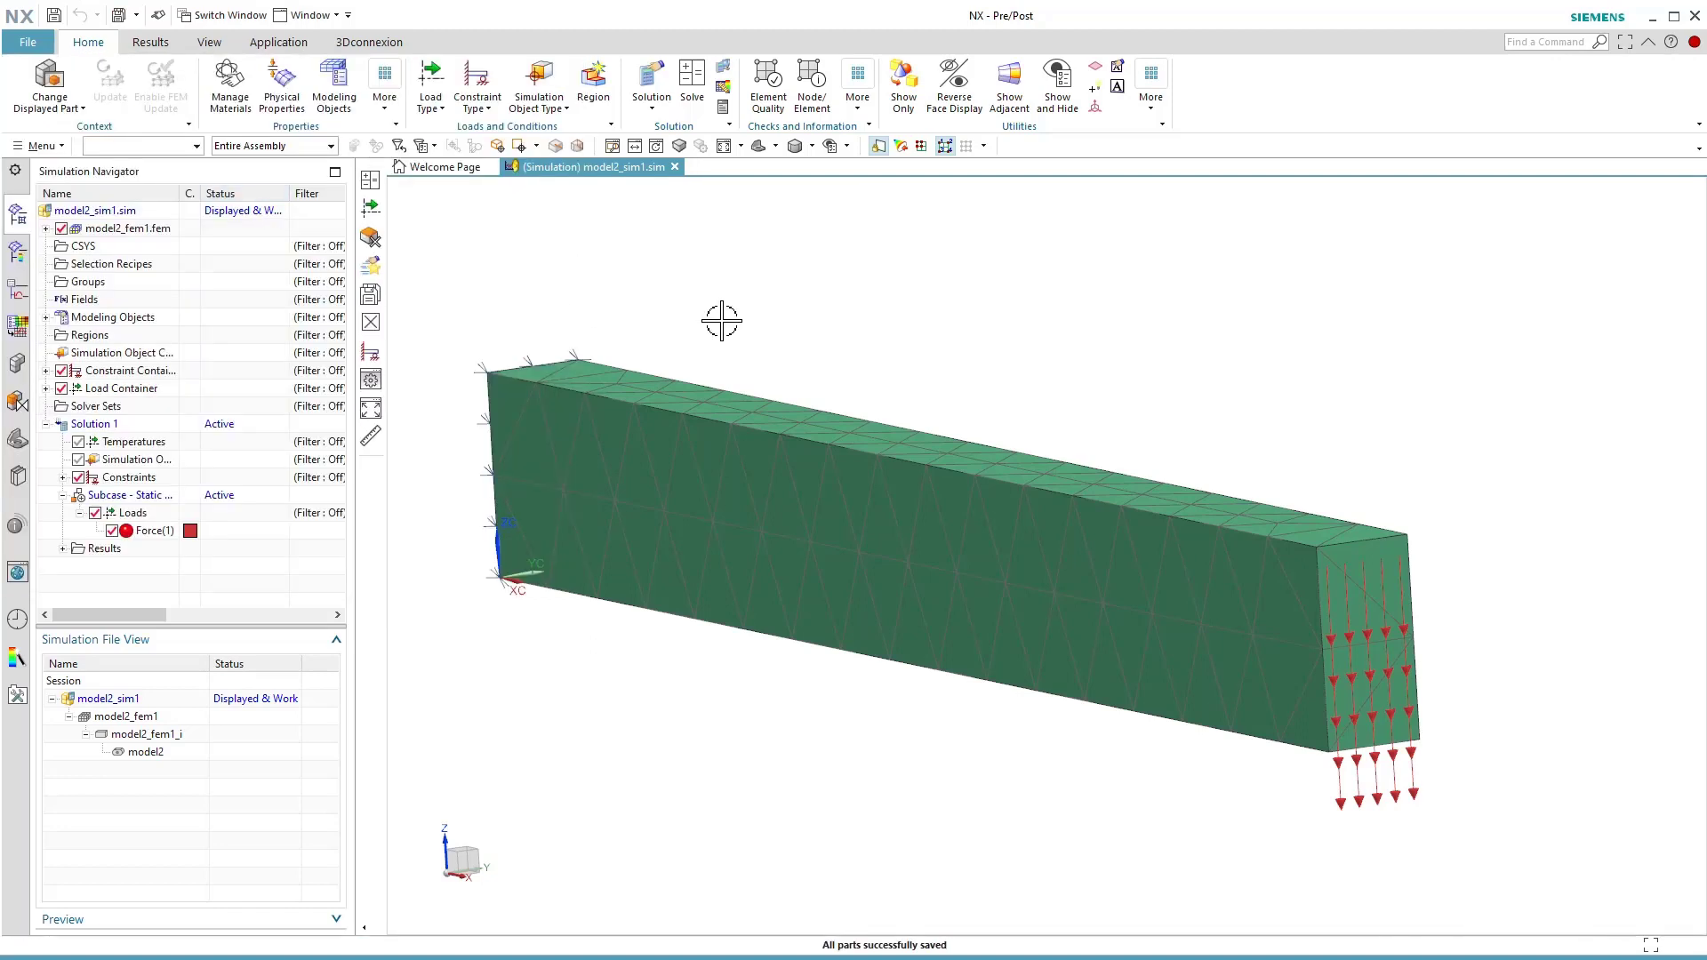
pyautogui.click(689, 94)
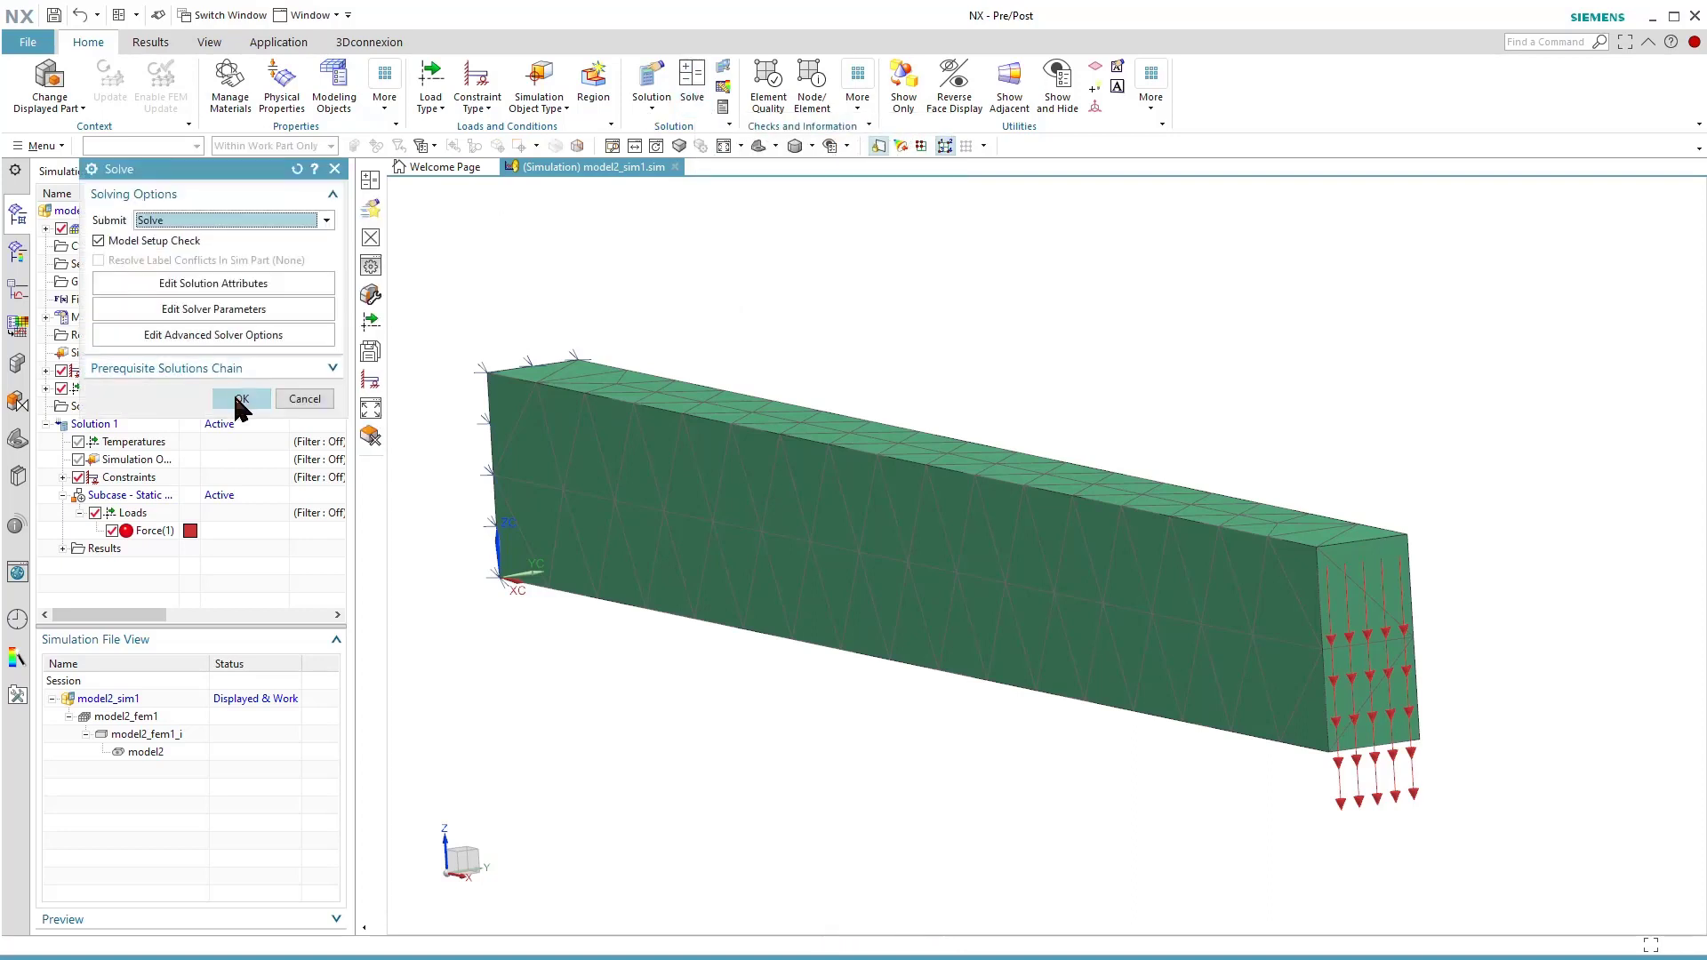
pyautogui.click(238, 399)
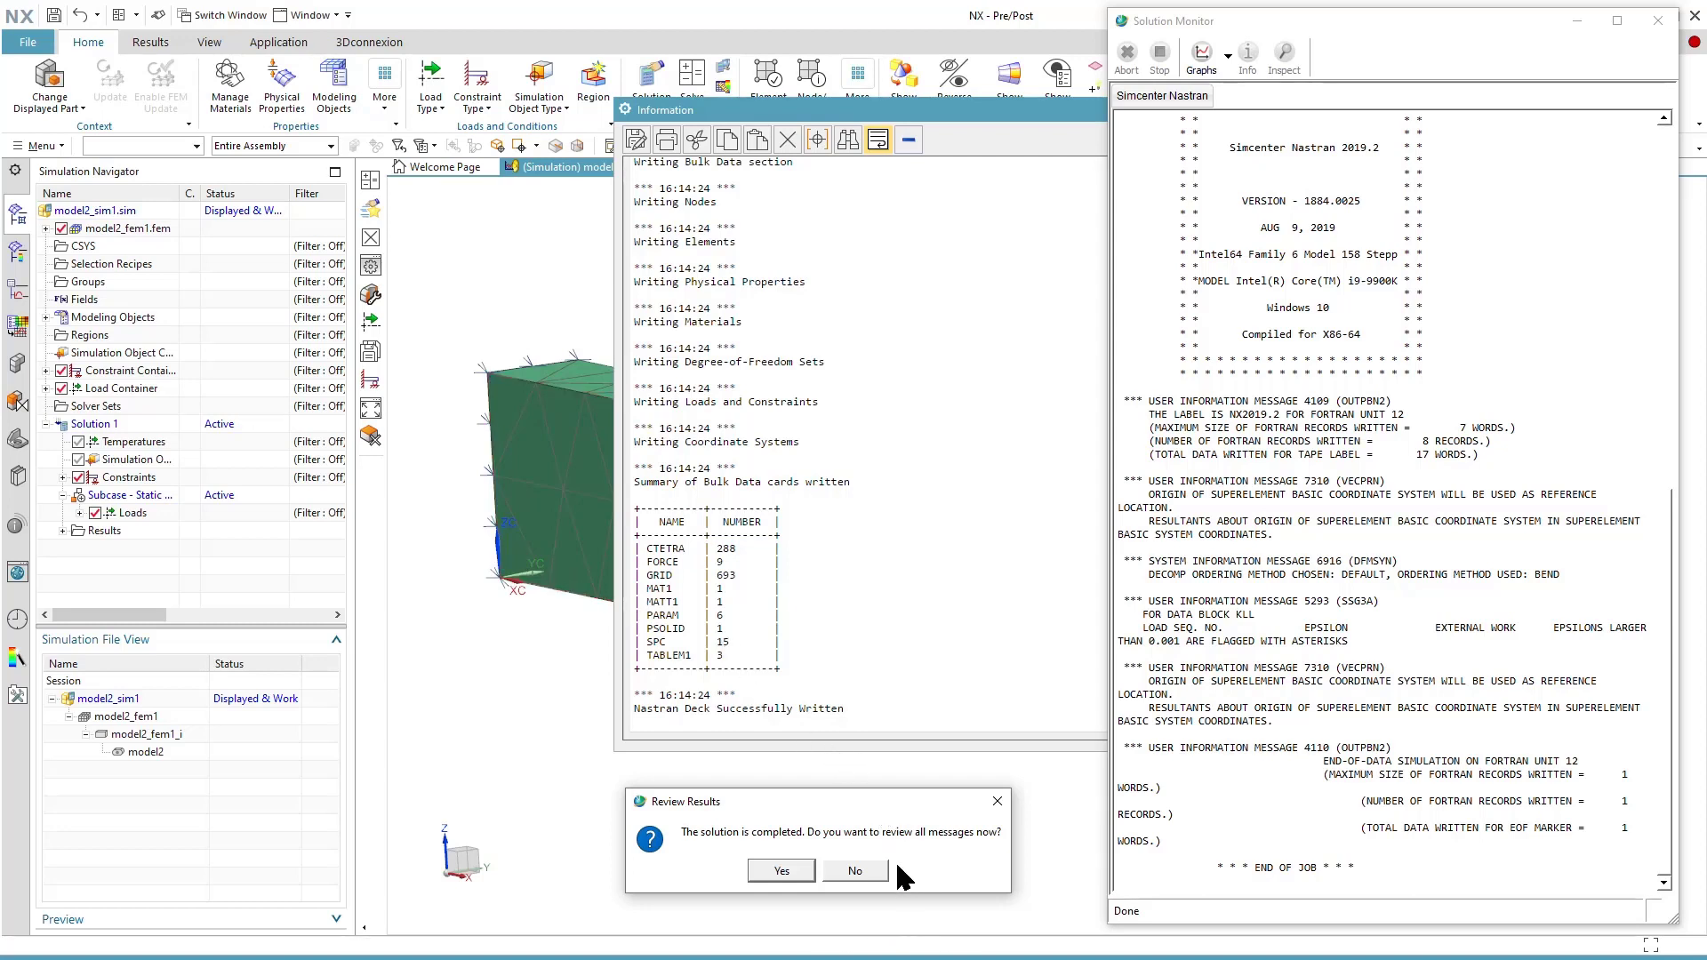
# Accept reviewing the solver messages, read through the Simcenter Nastran log in the Solution Monitor, and close it.
pyautogui.click(781, 871)
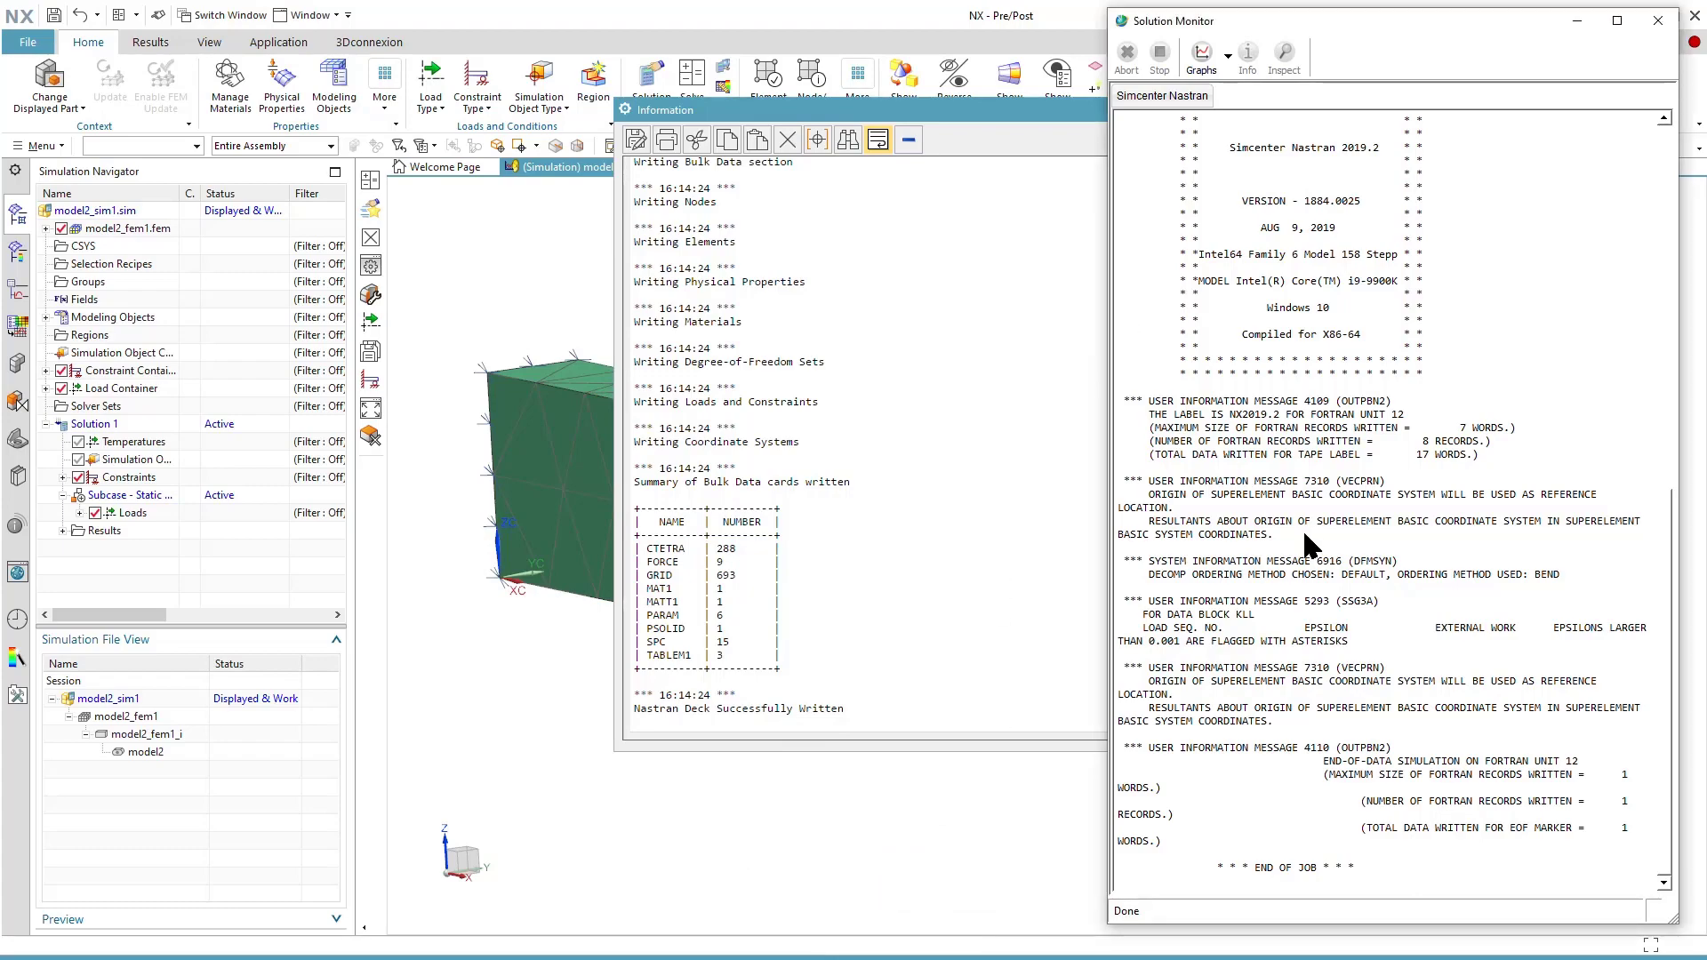
pyautogui.scroll(7, 1304, 530)
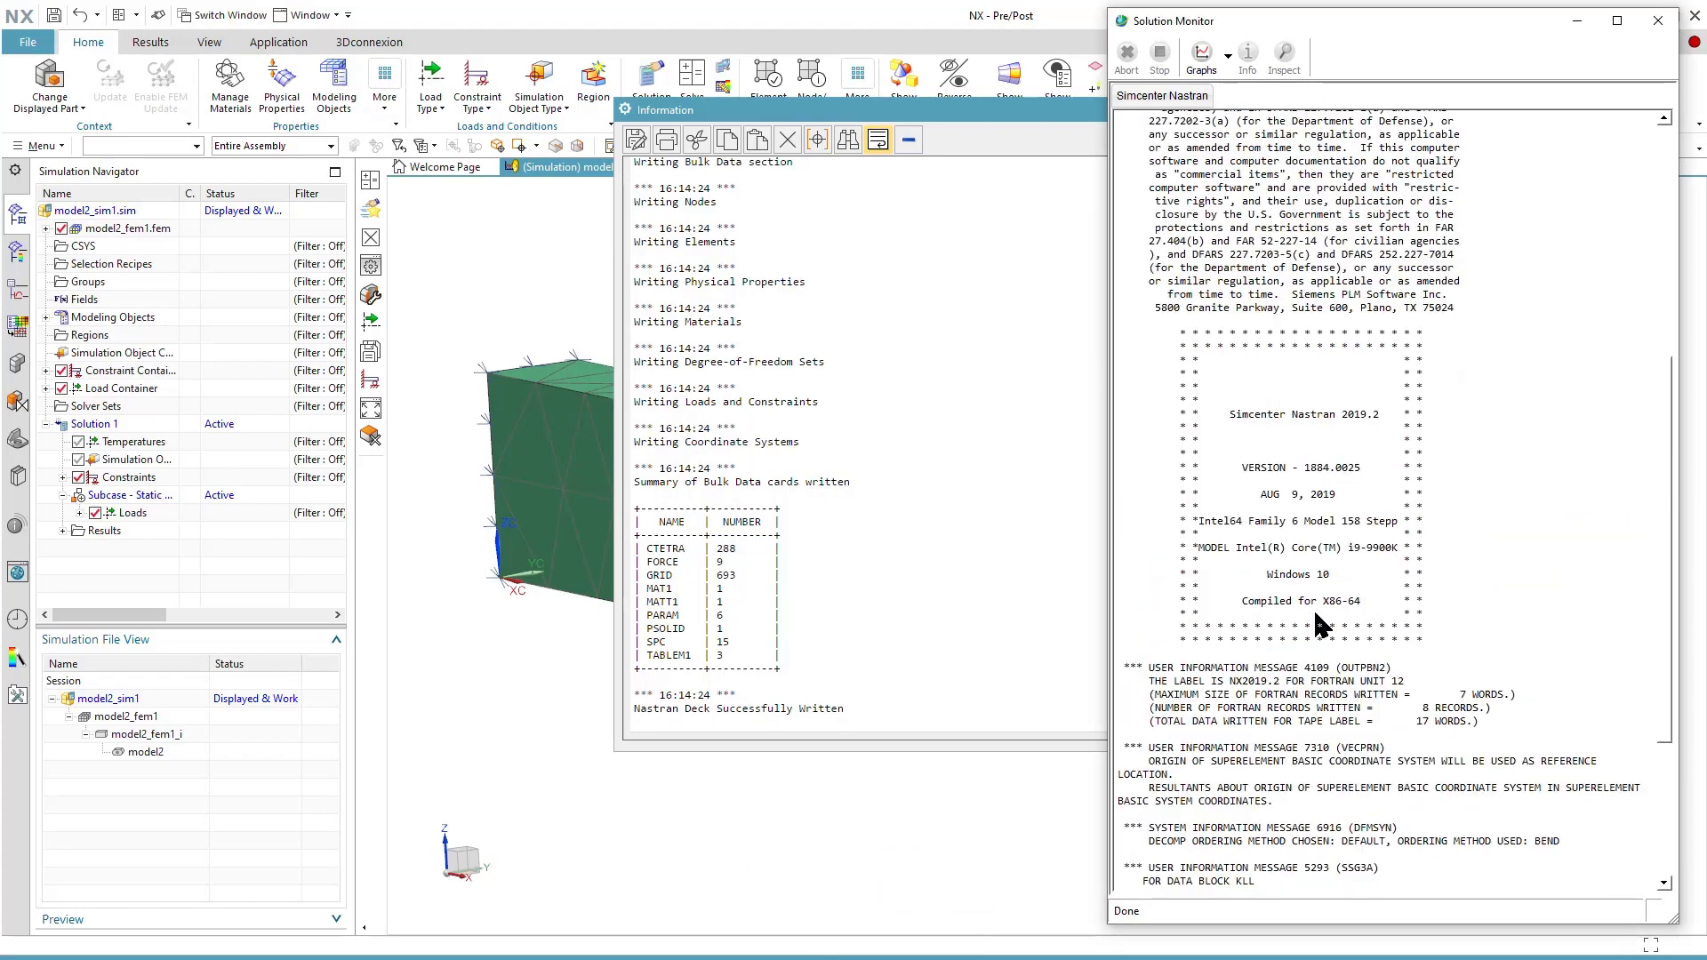
pyautogui.scroll(-7, 1318, 625)
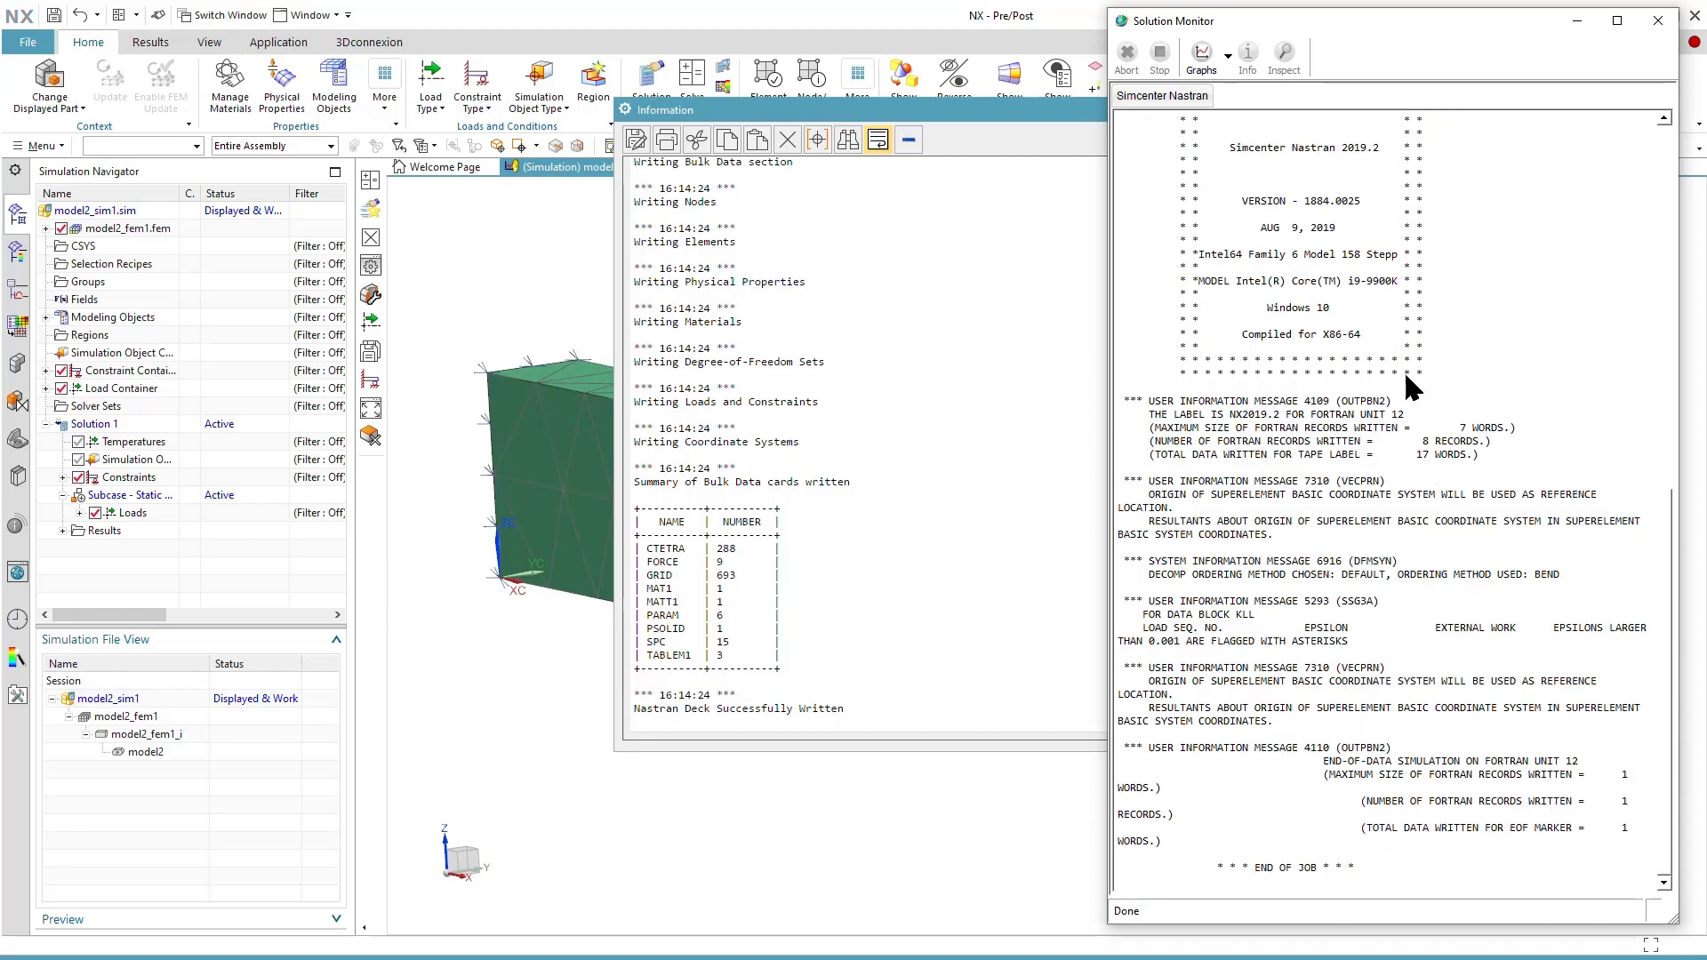
pyautogui.click(1659, 20)
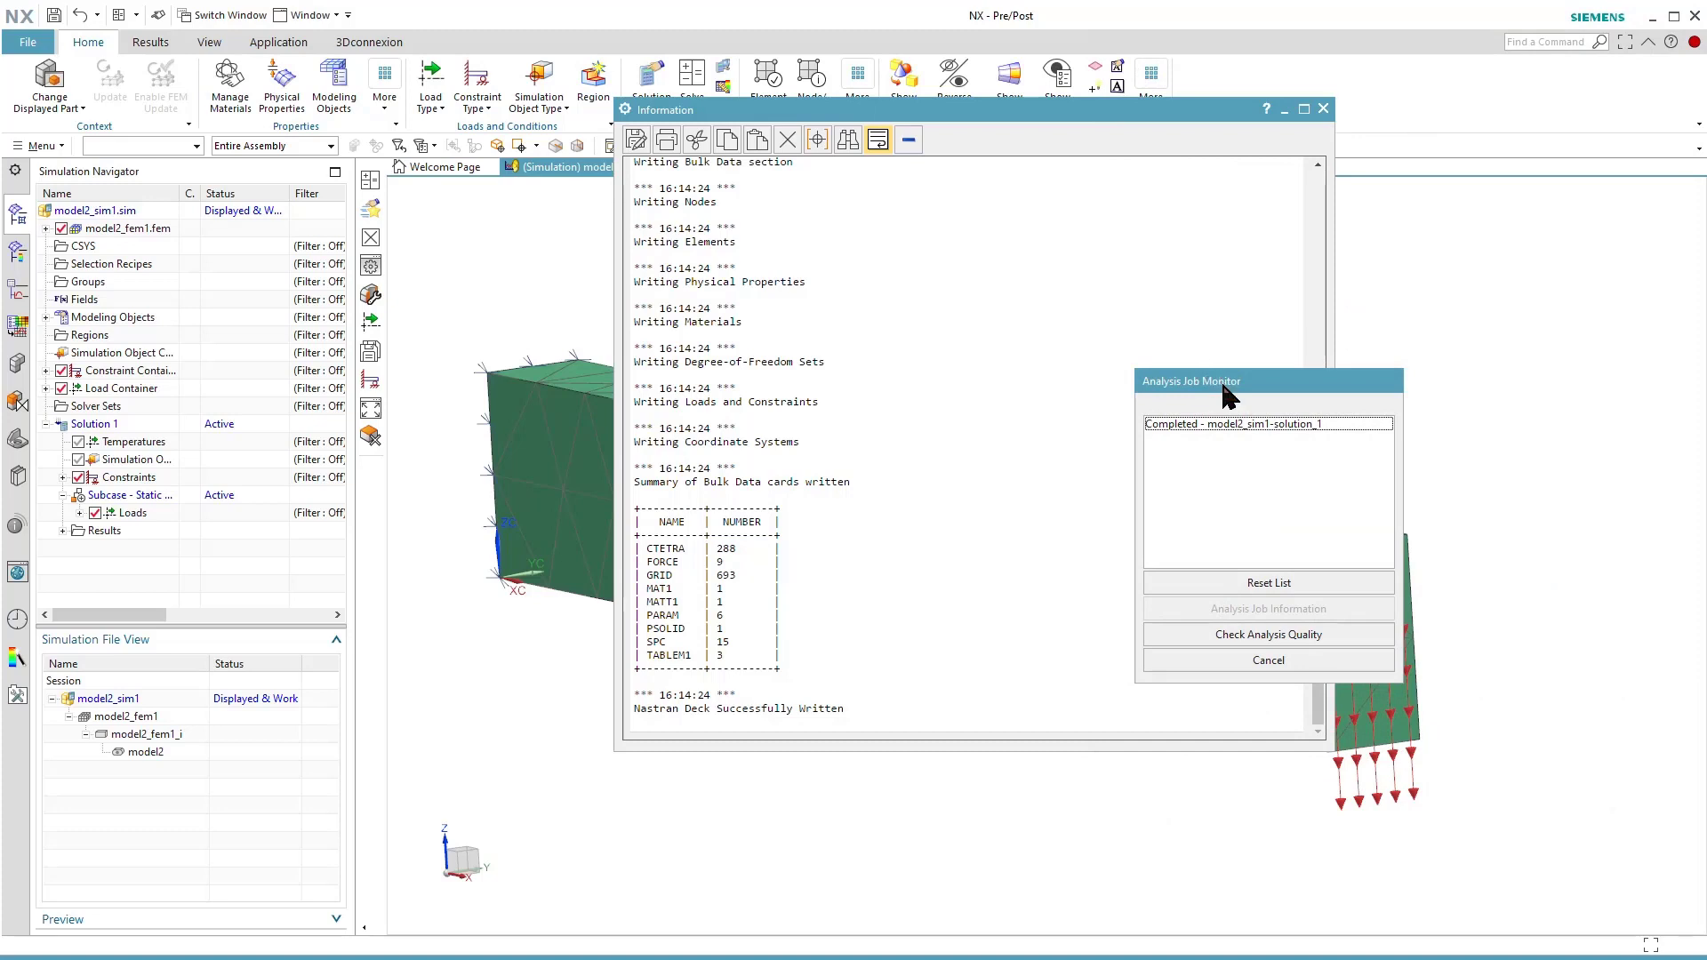
# Check the analysis job information of model2_sim1-solution_1 for errors or warnings and close the job monitor and information listing.
pyautogui.moveTo(1227, 394); pyautogui.dragTo(1458, 329)
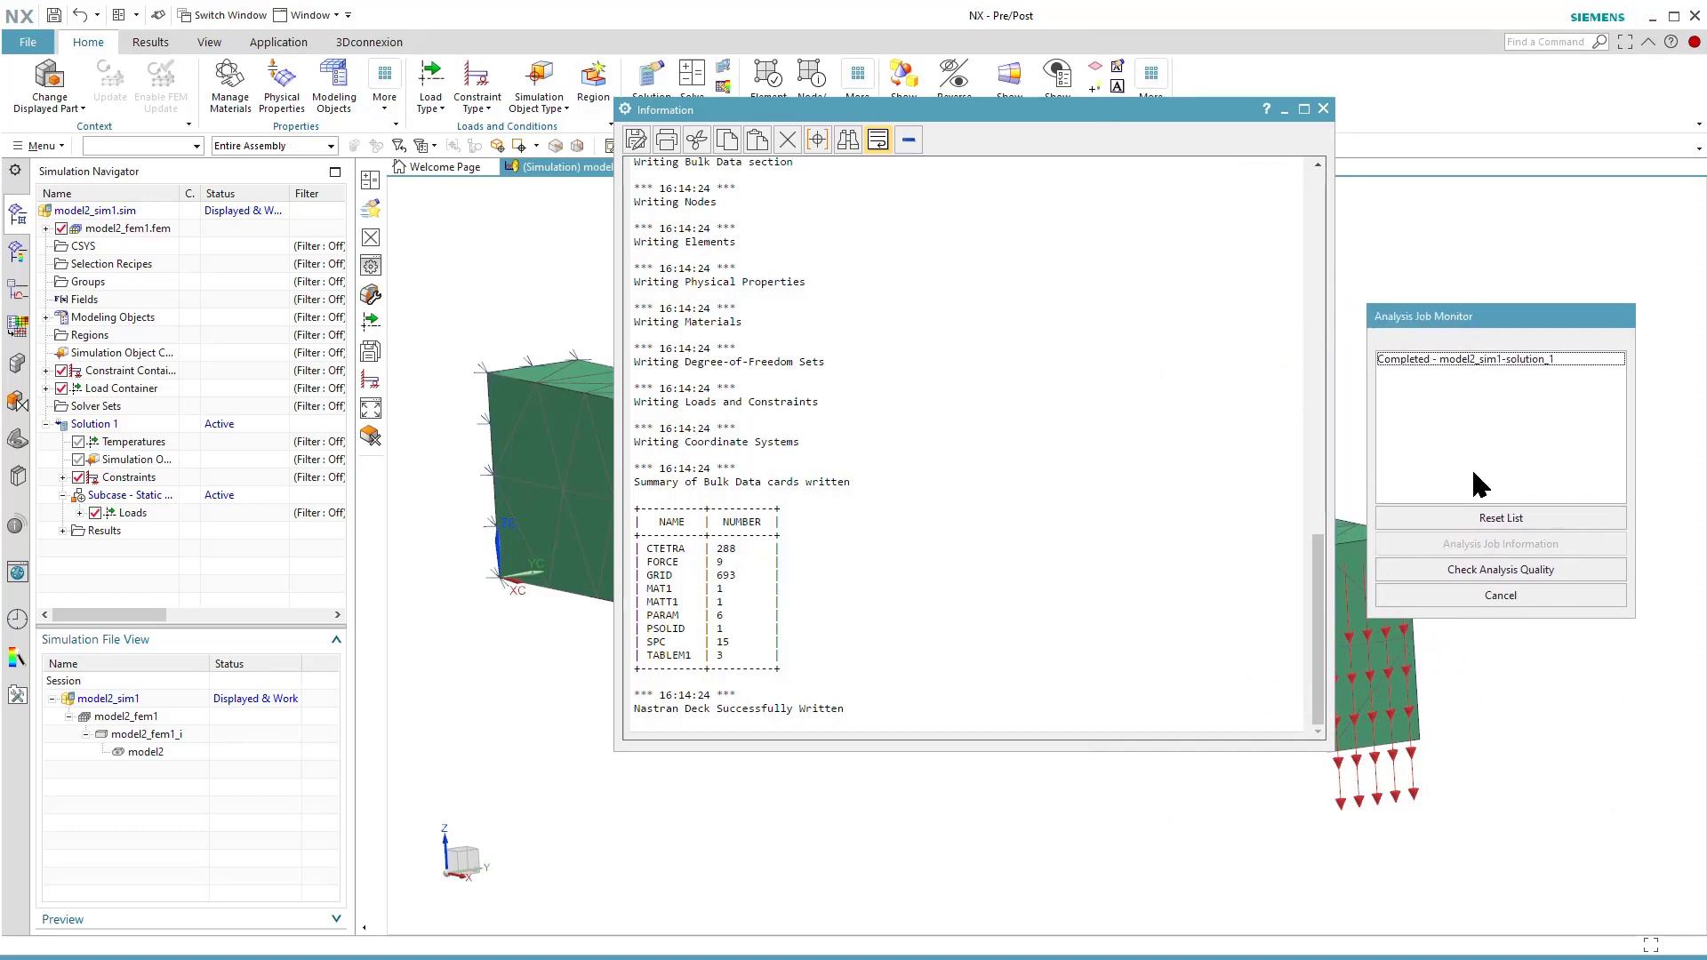
pyautogui.click(1422, 359)
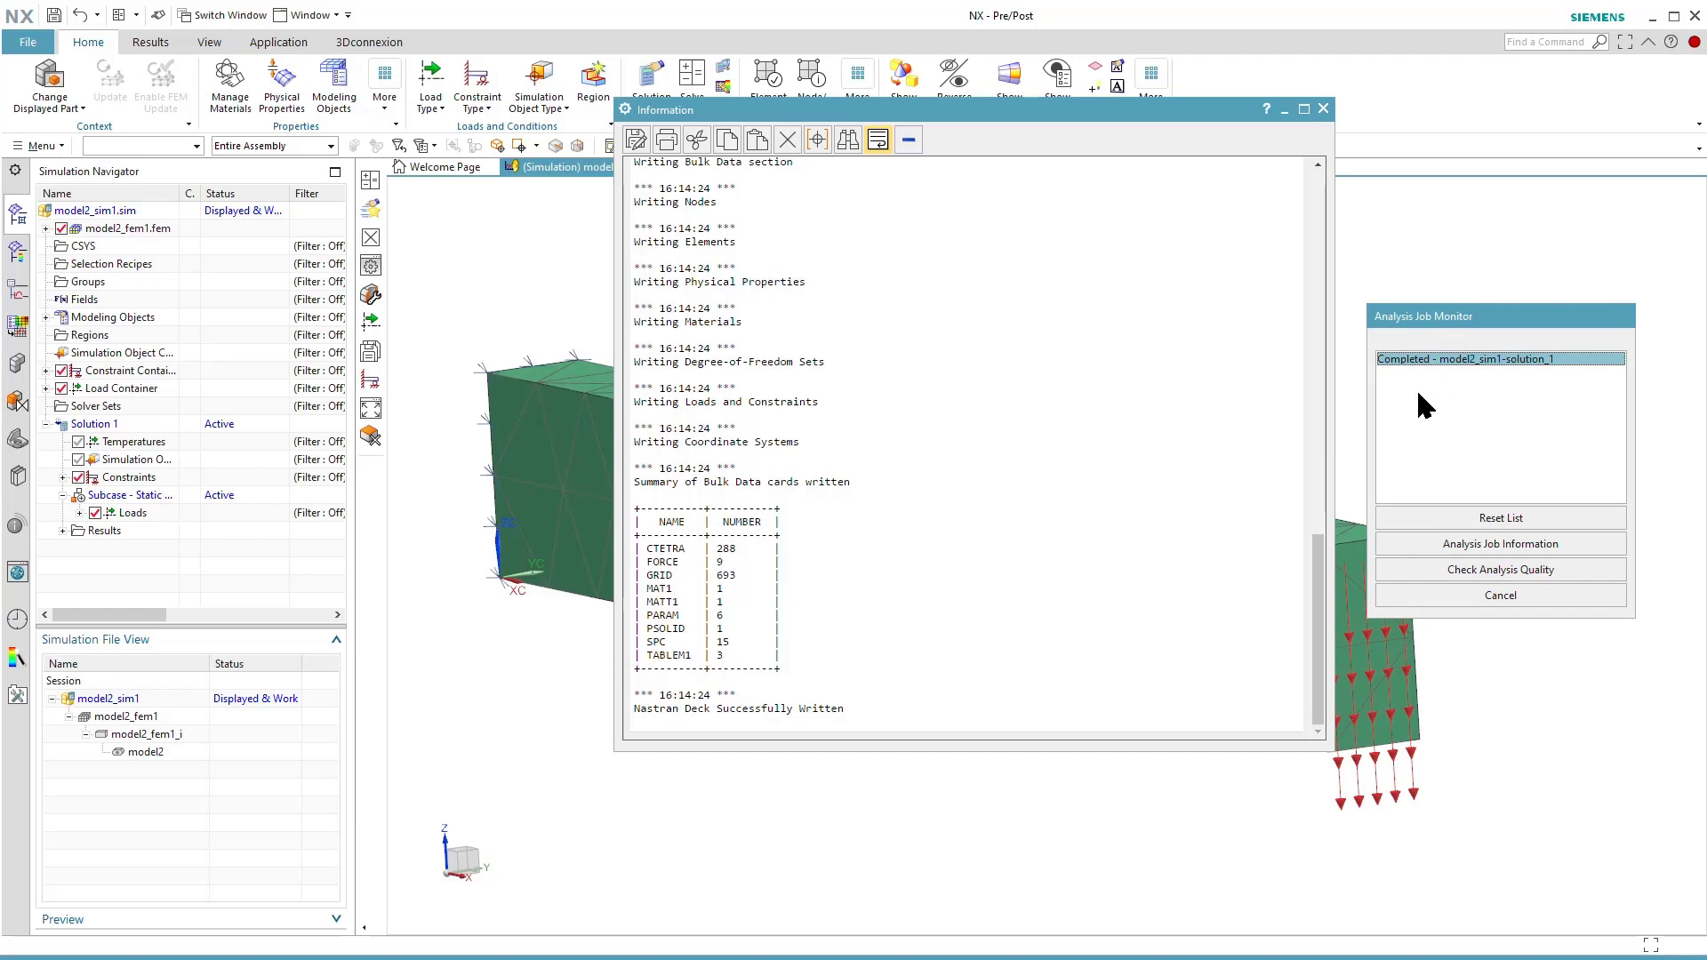
pyautogui.click(1418, 541)
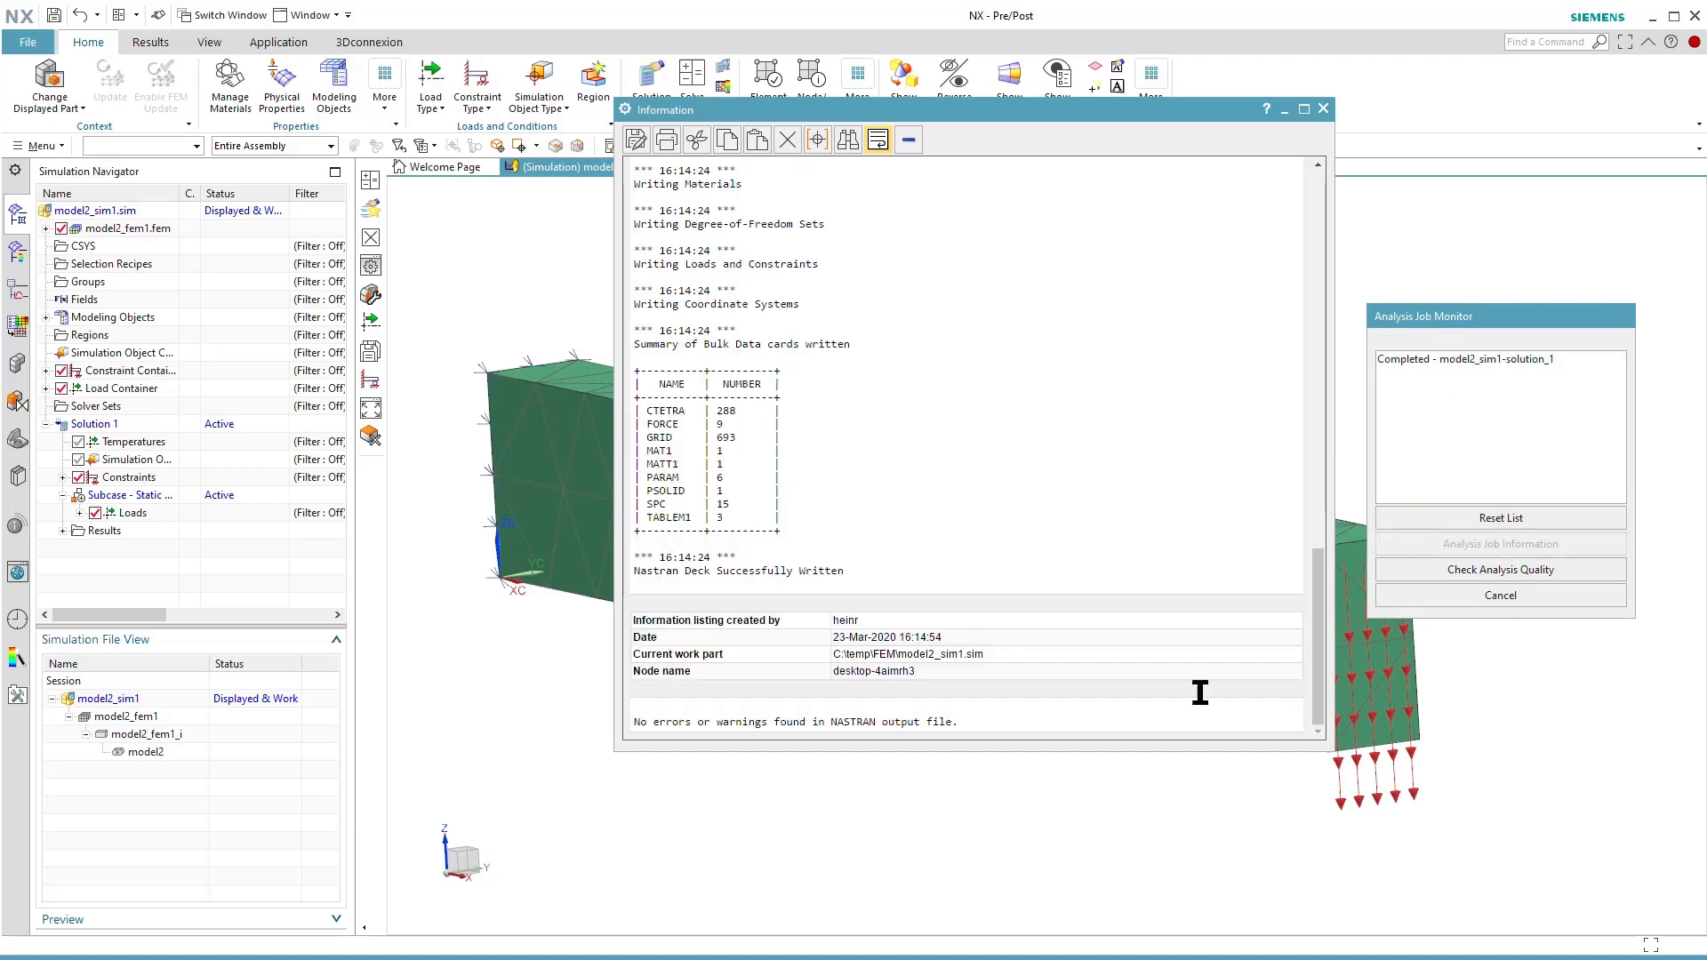
pyautogui.tripleClick(1008, 719)
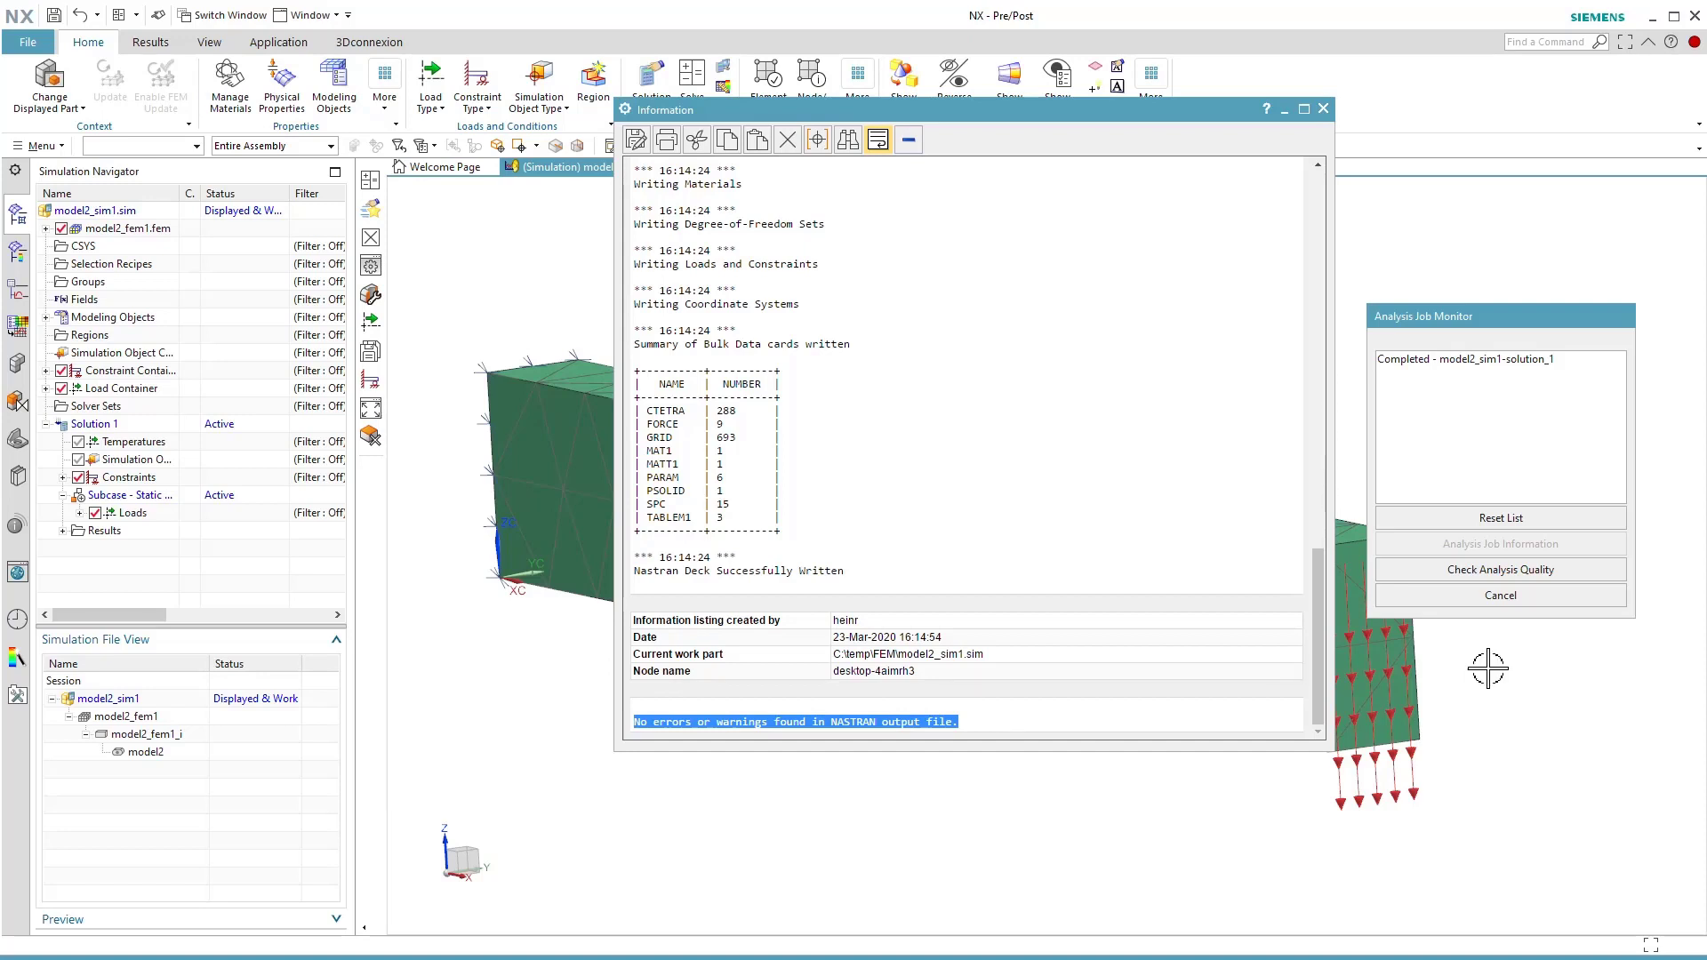
pyautogui.click(1446, 597)
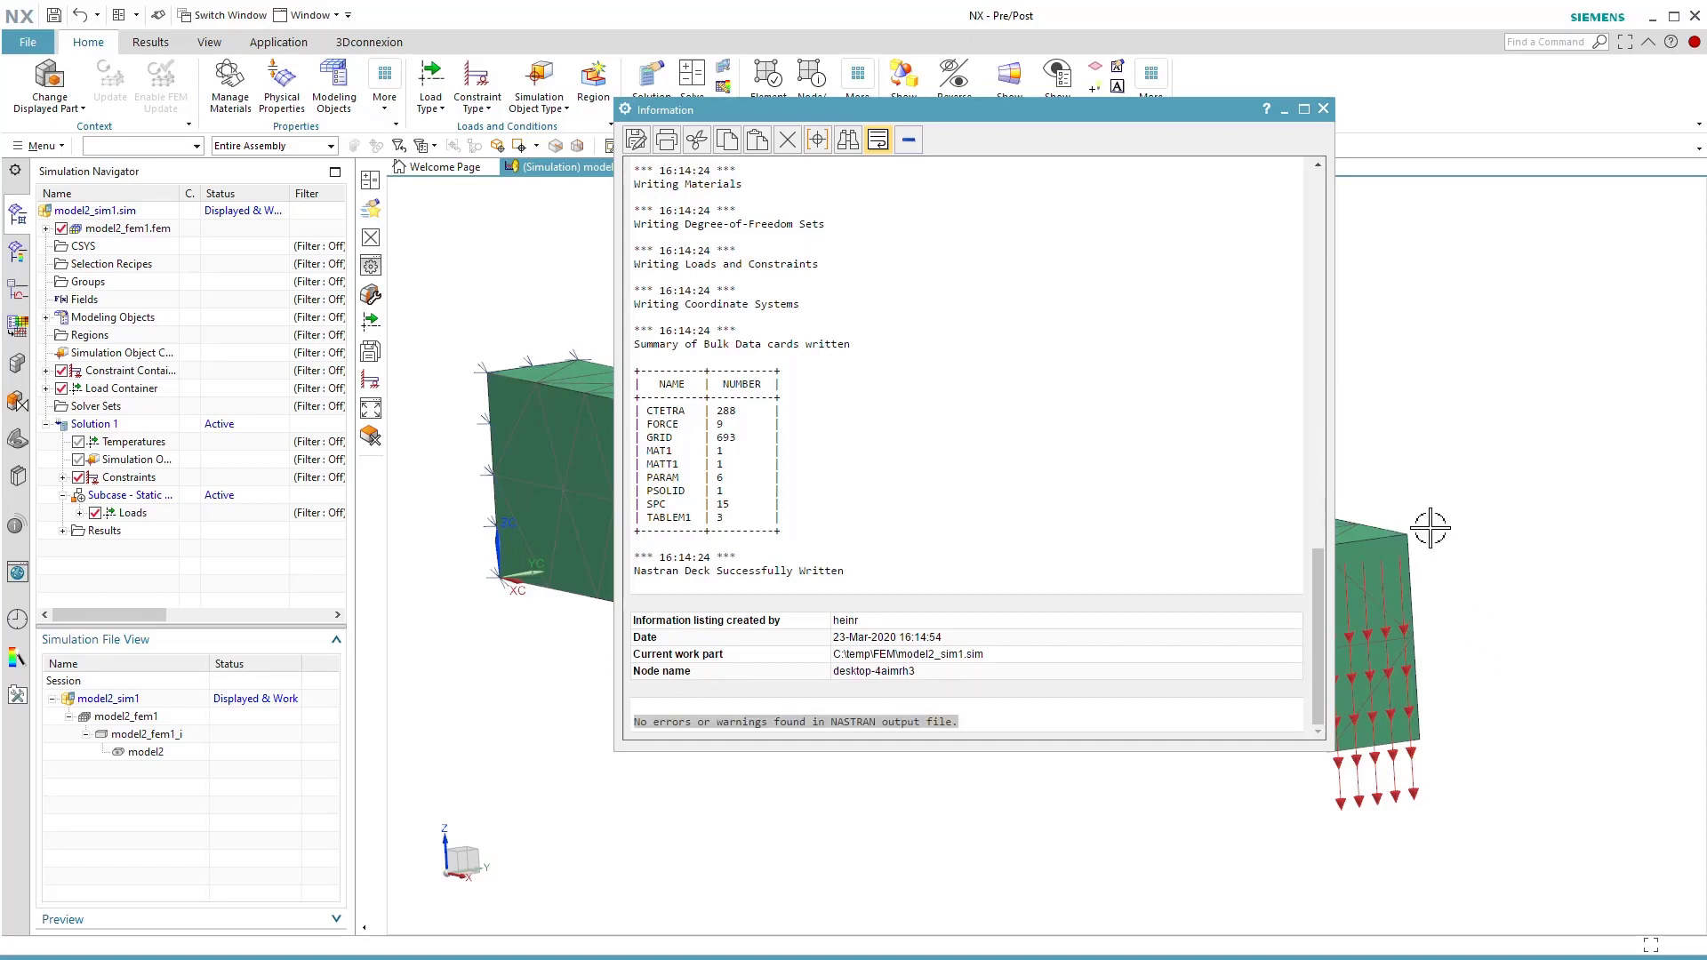
pyautogui.click(1325, 109)
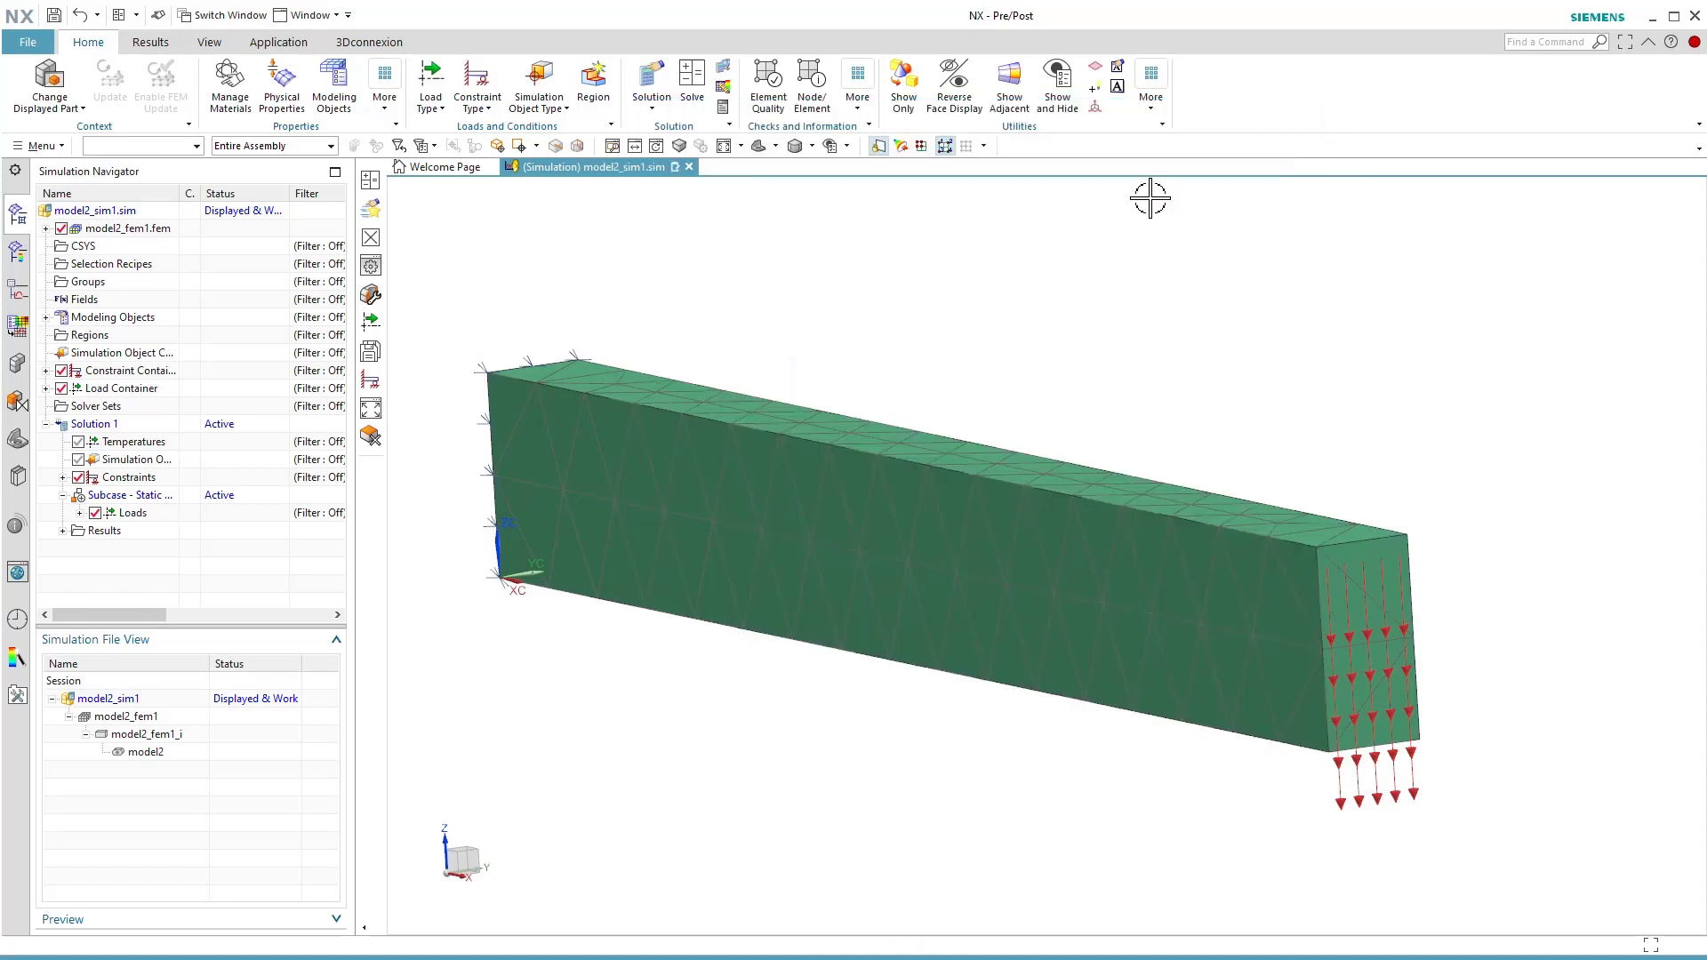
# Load Solution 1's structural results and display the Displacement - Nodal contour plot on the beam.
pyautogui.click(62, 532)
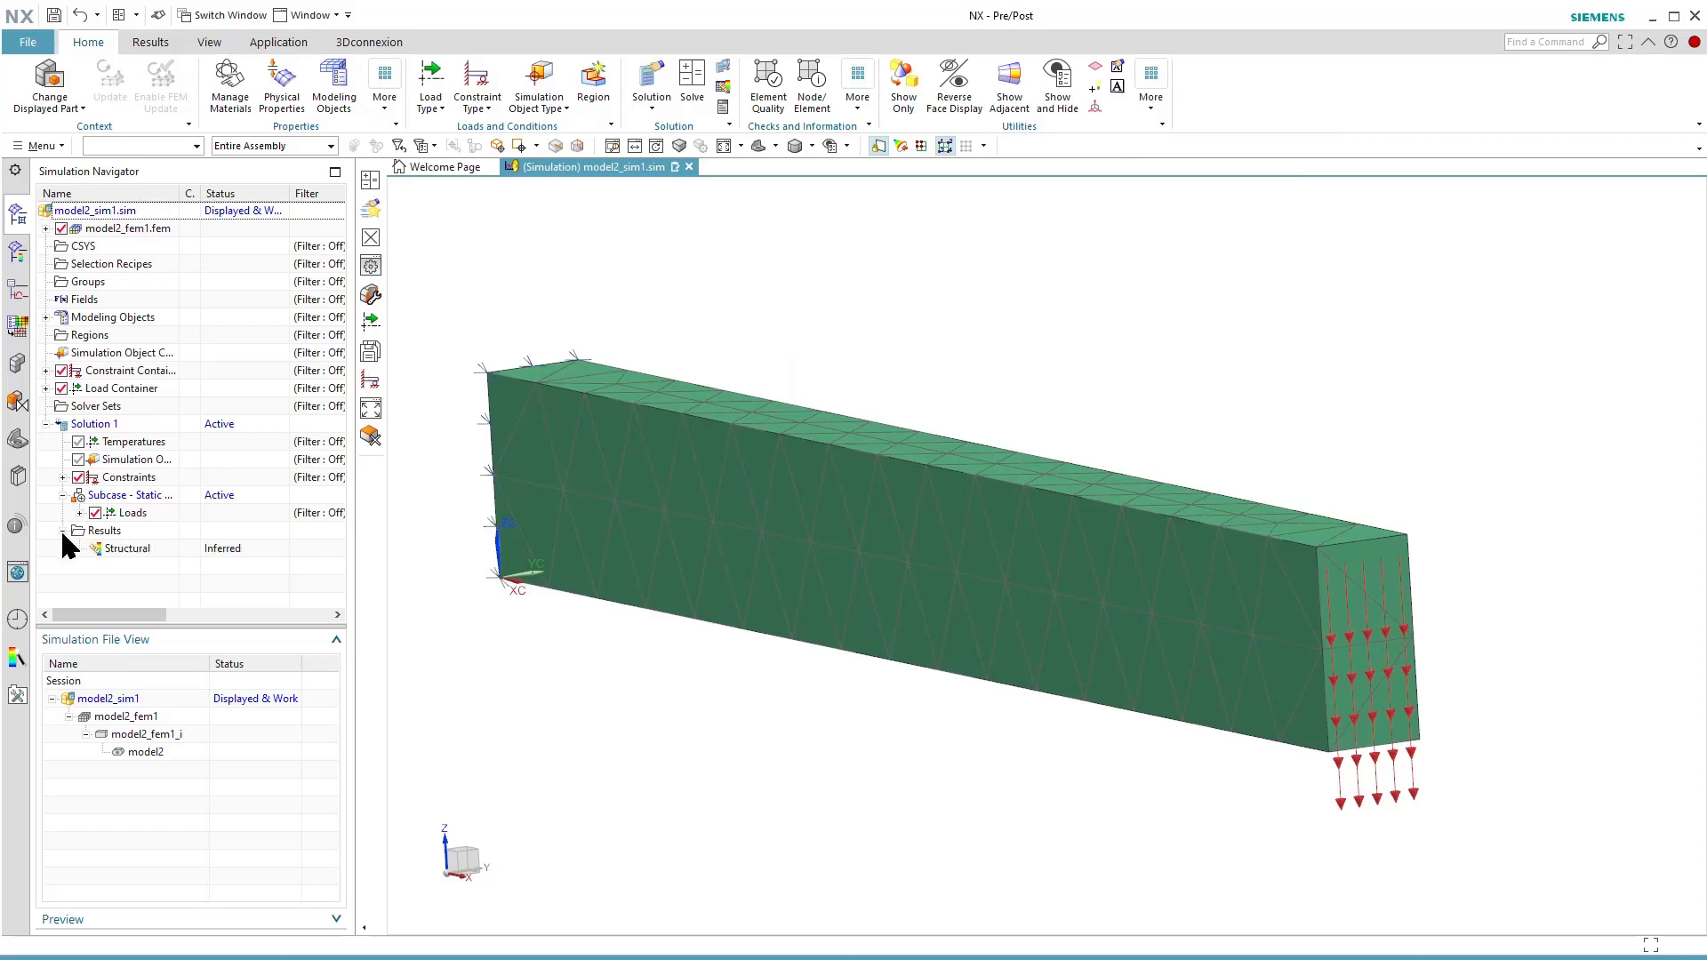
pyautogui.doubleClick(139, 551)
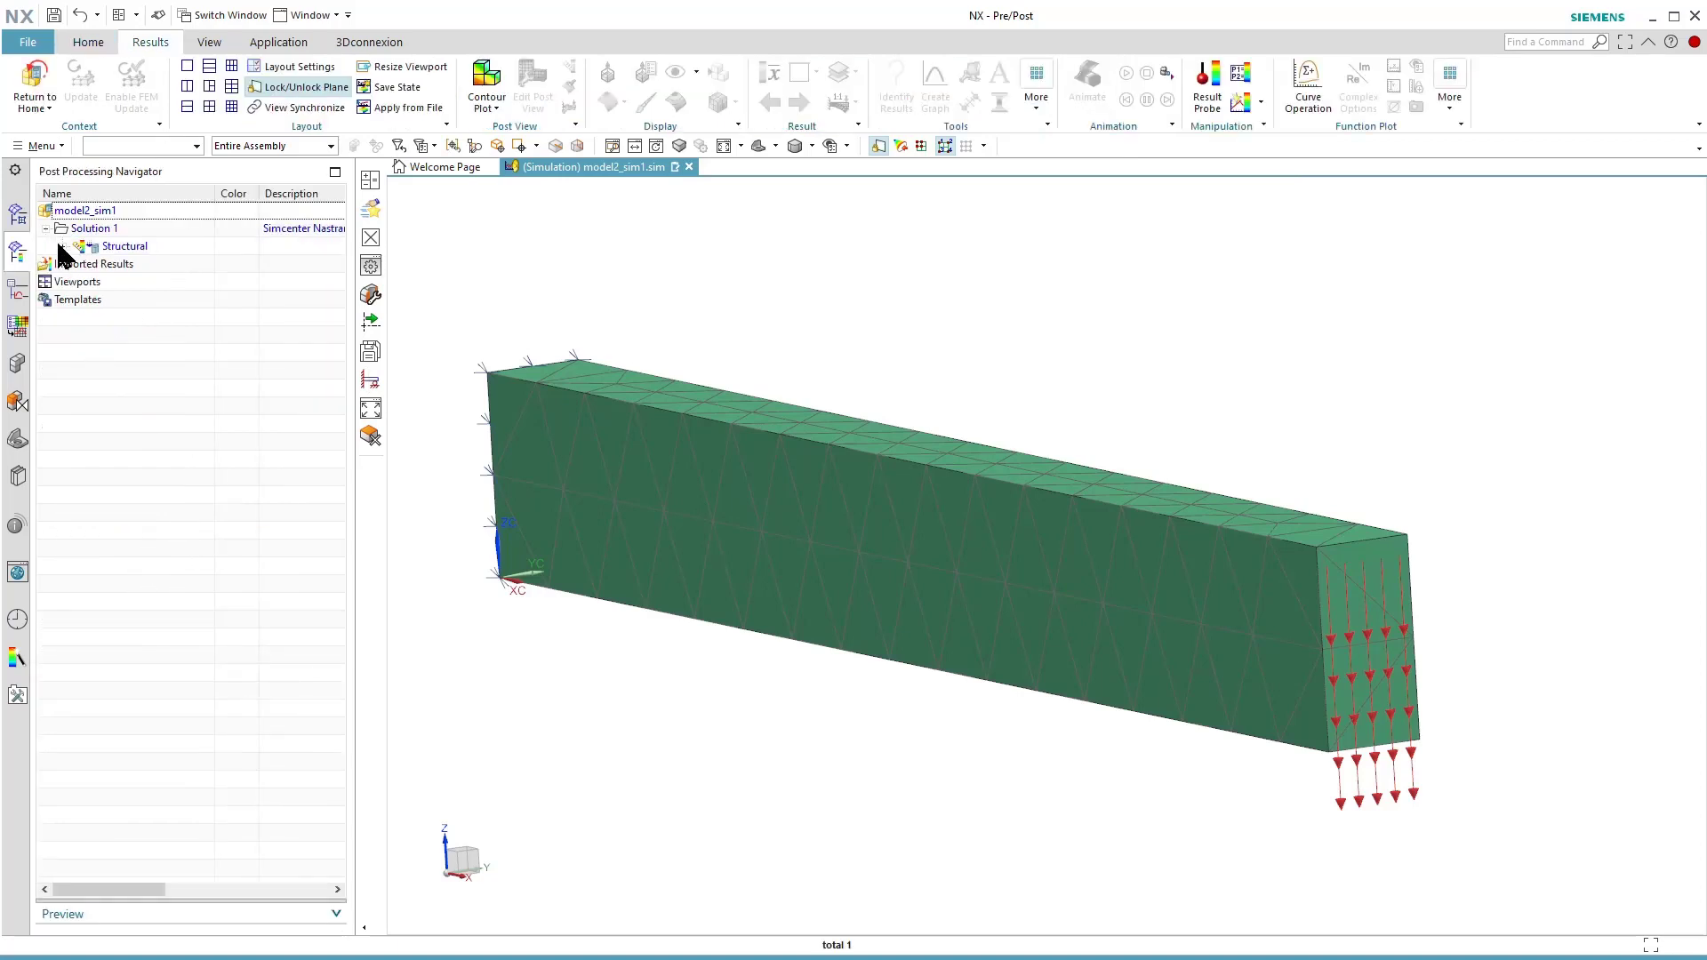
pyautogui.click(62, 246)
pyautogui.doubleClick(157, 267)
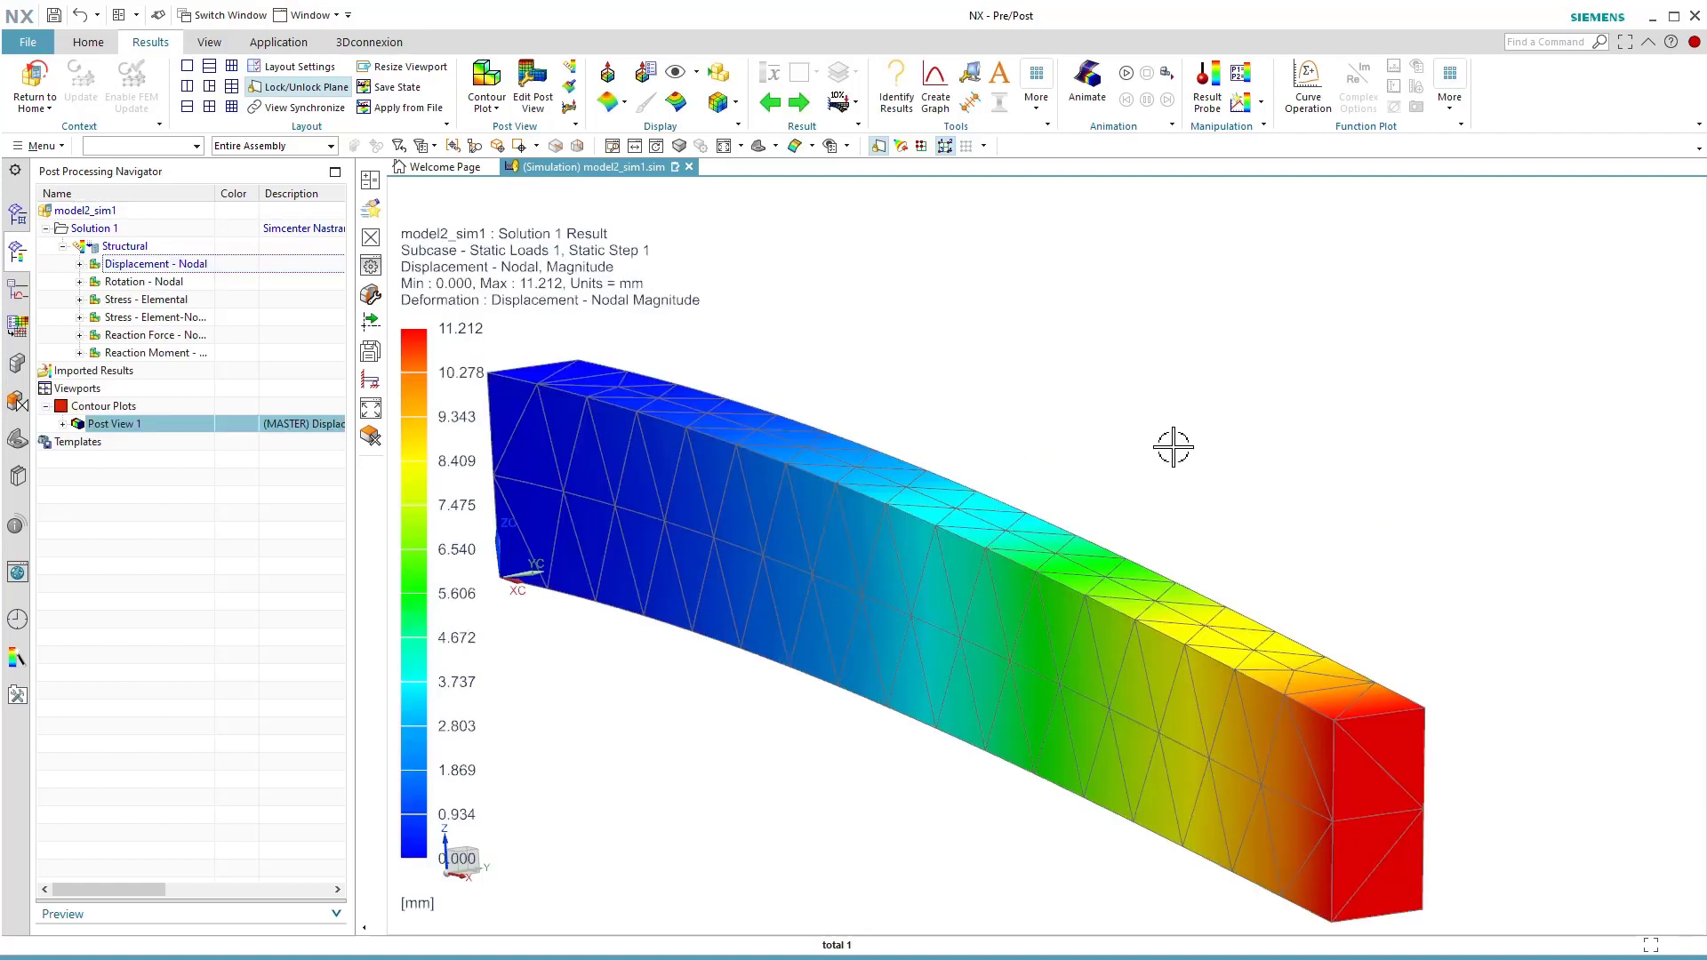
# Play the displacement result animation with its existing settings and pause it.
pyautogui.click(1125, 75)
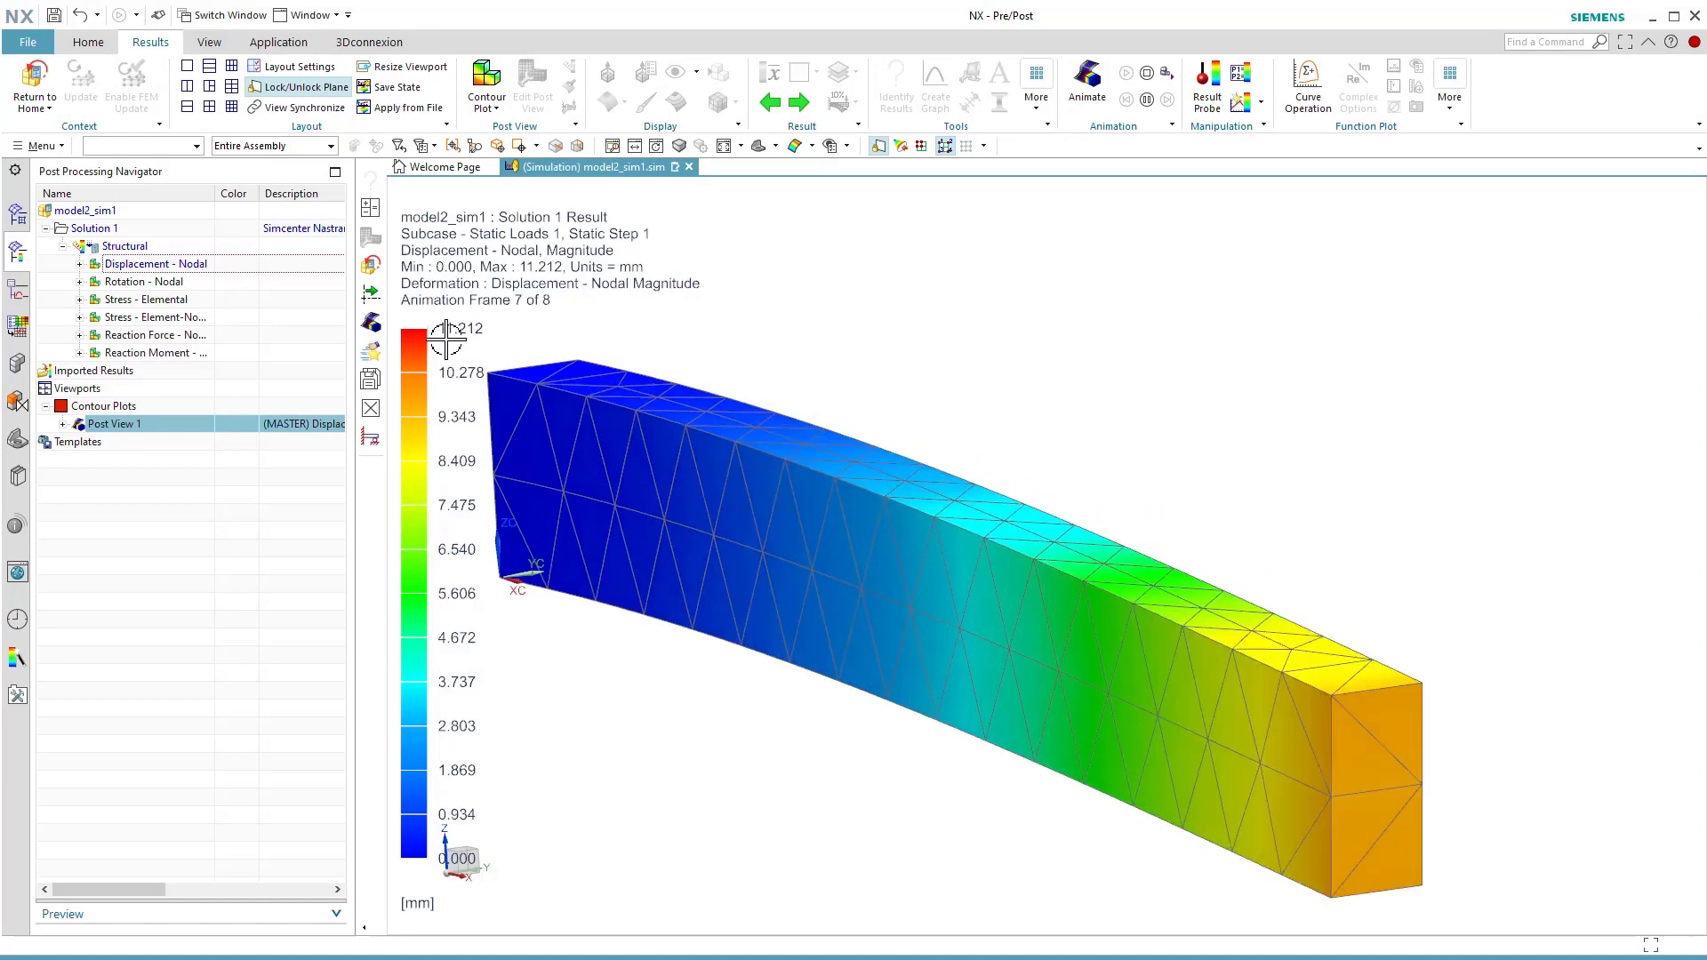
pyautogui.click(1147, 98)
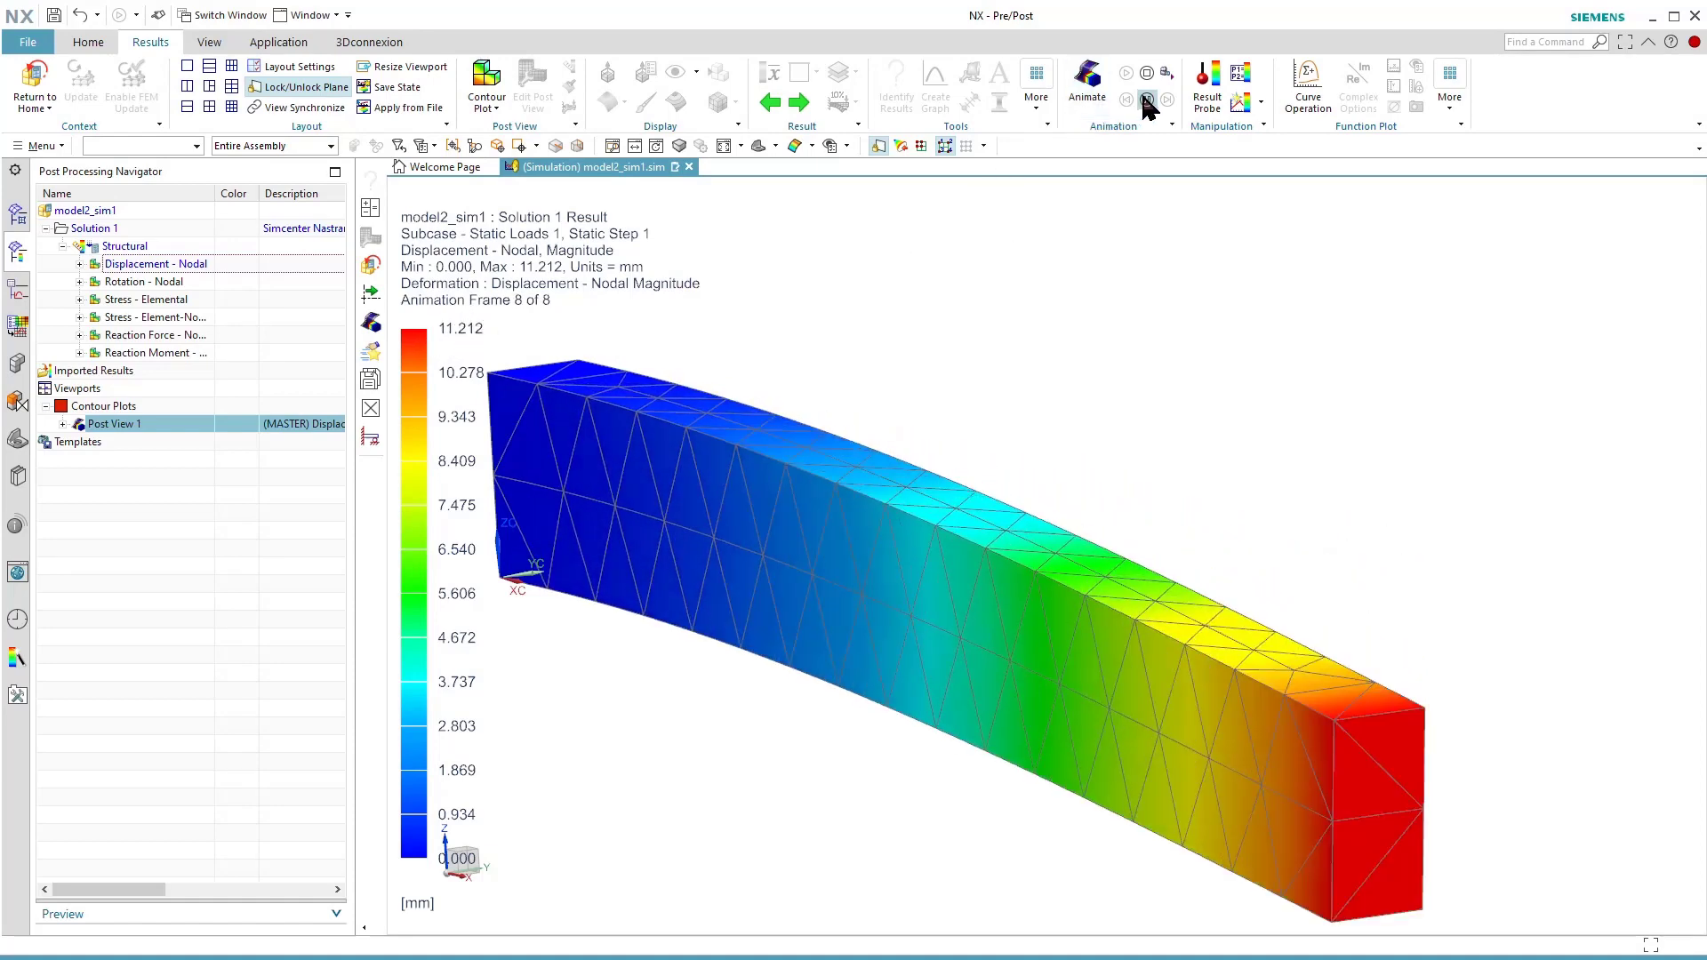
pyautogui.click(1145, 98)
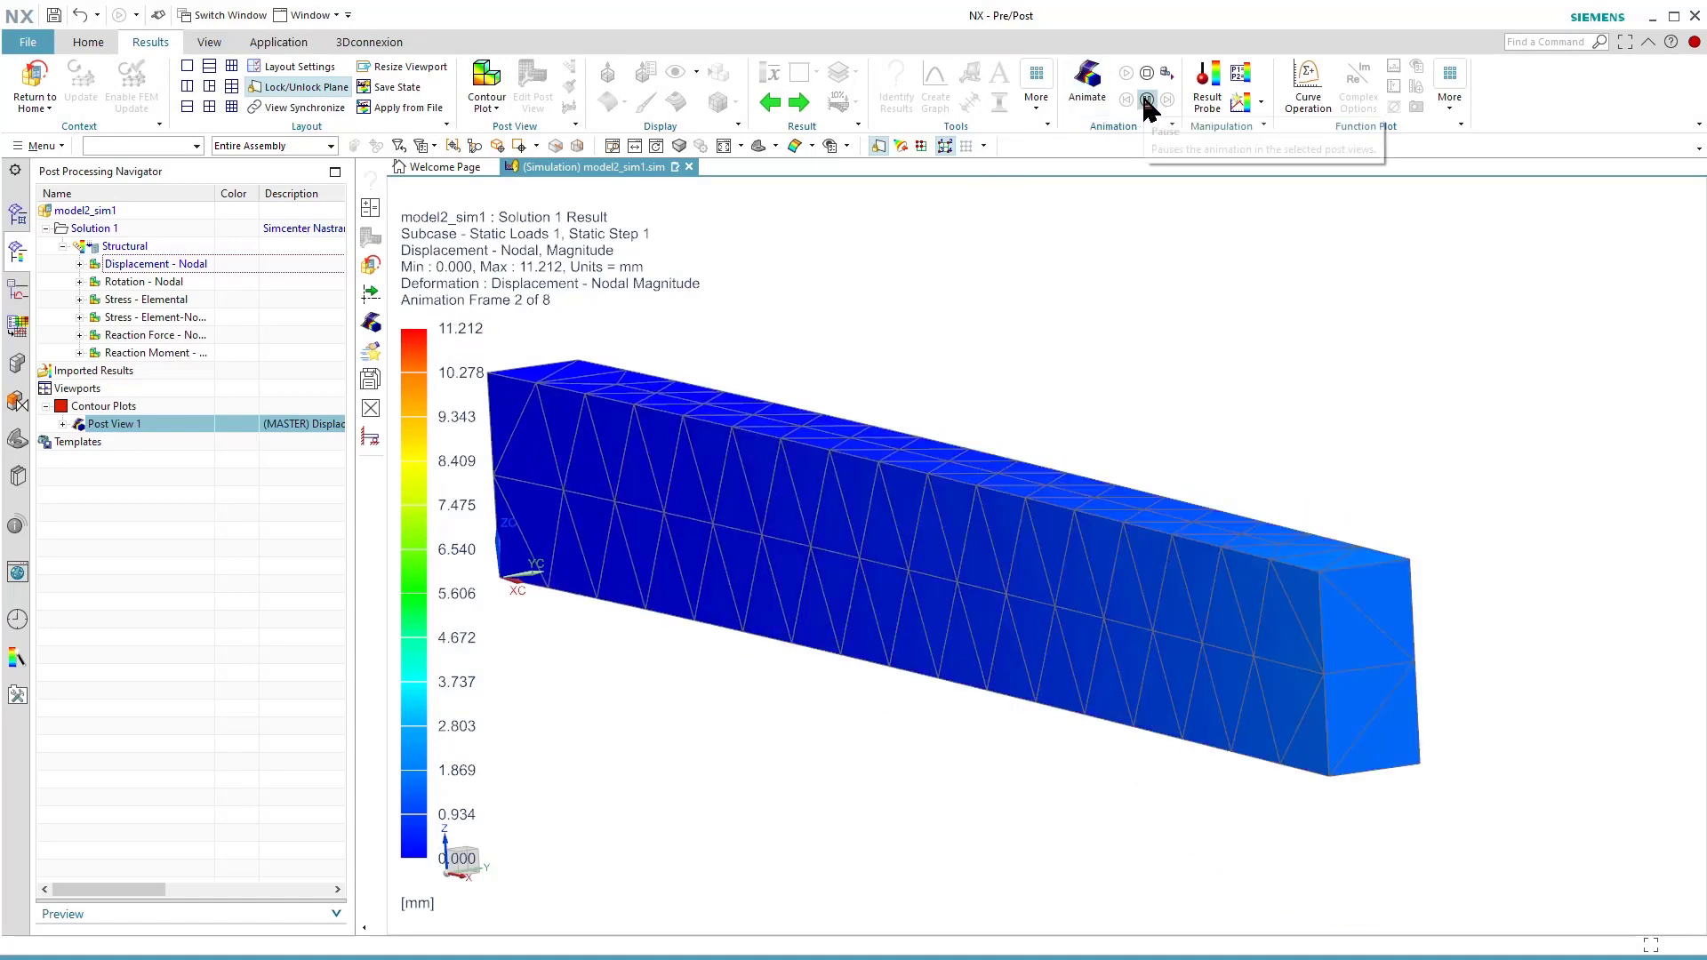
# Set the displacement animation to full-cycle with 16 frames and a 100 ms frame delay, play it, and stop it.
pyautogui.click(1090, 85)
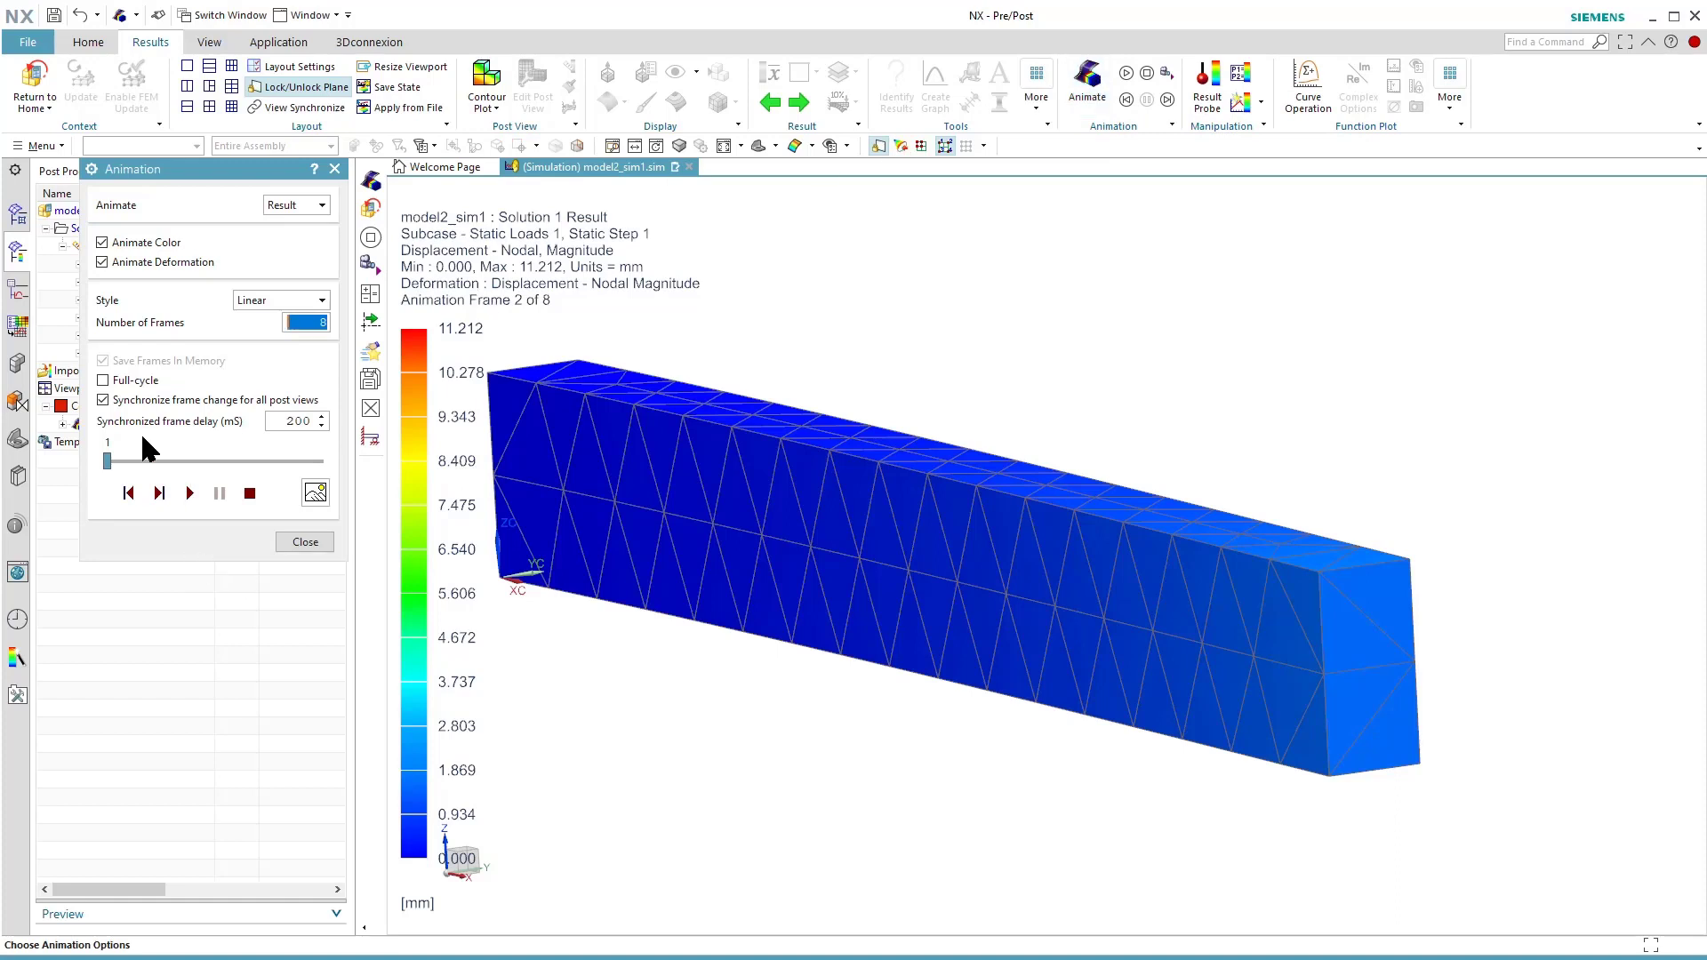
pyautogui.click(104, 381)
pyautogui.write('16')
pyautogui.click(188, 494)
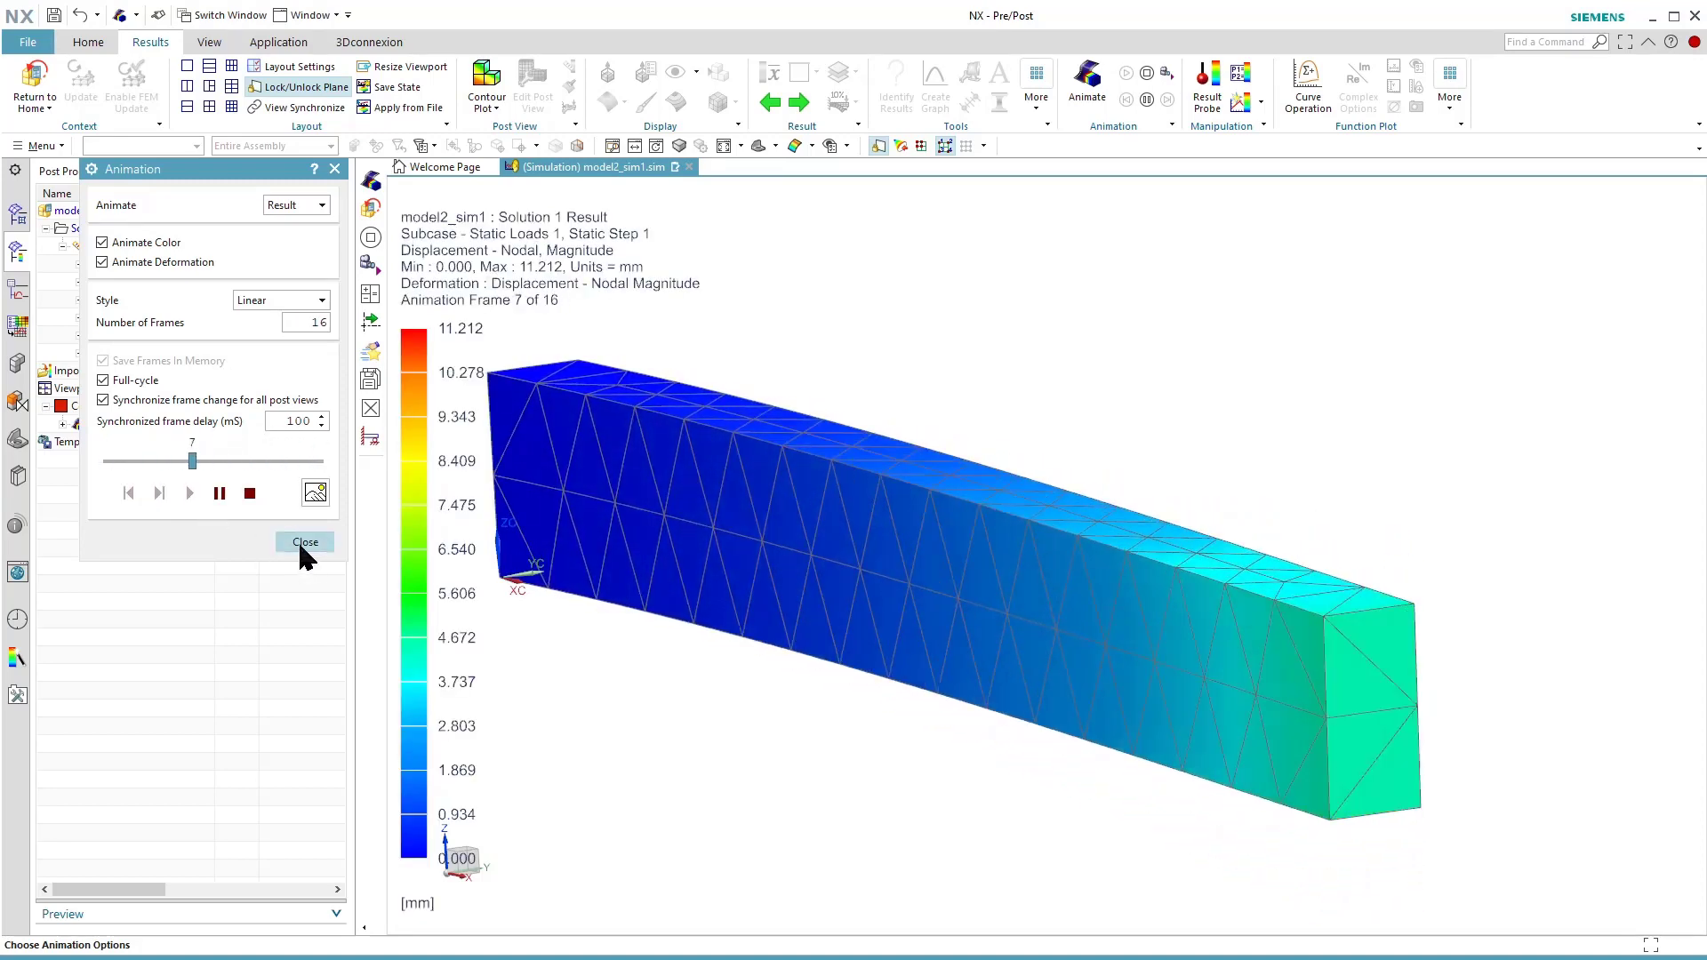
pyautogui.click(250, 493)
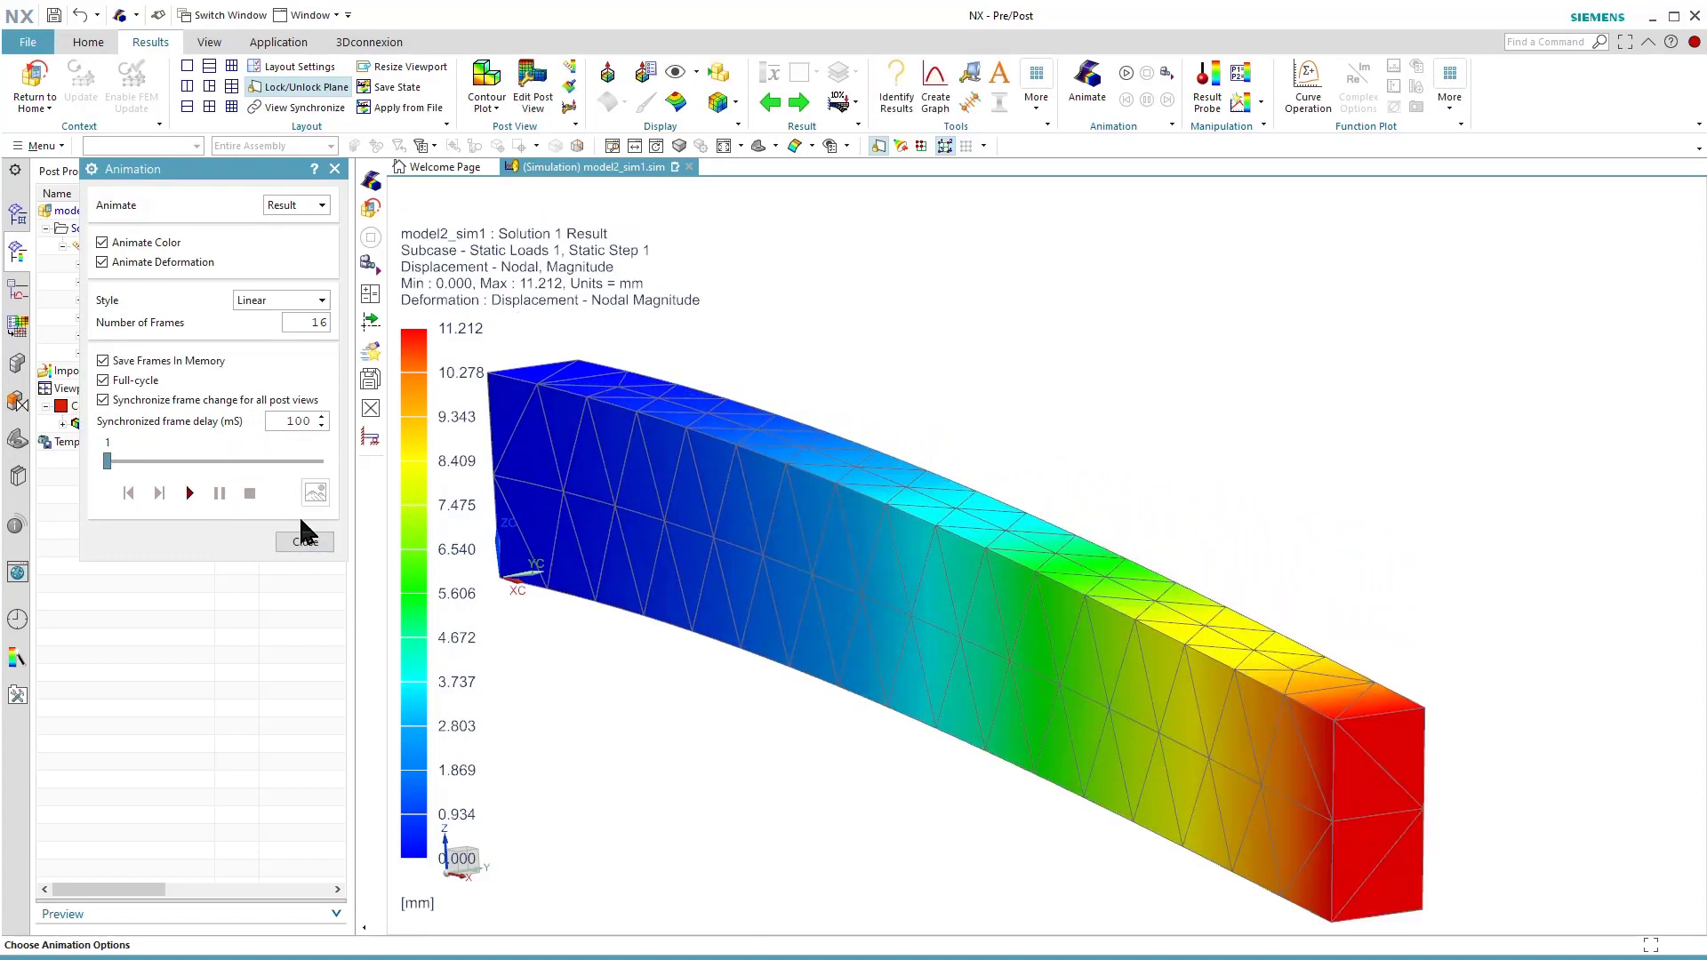
pyautogui.click(305, 541)
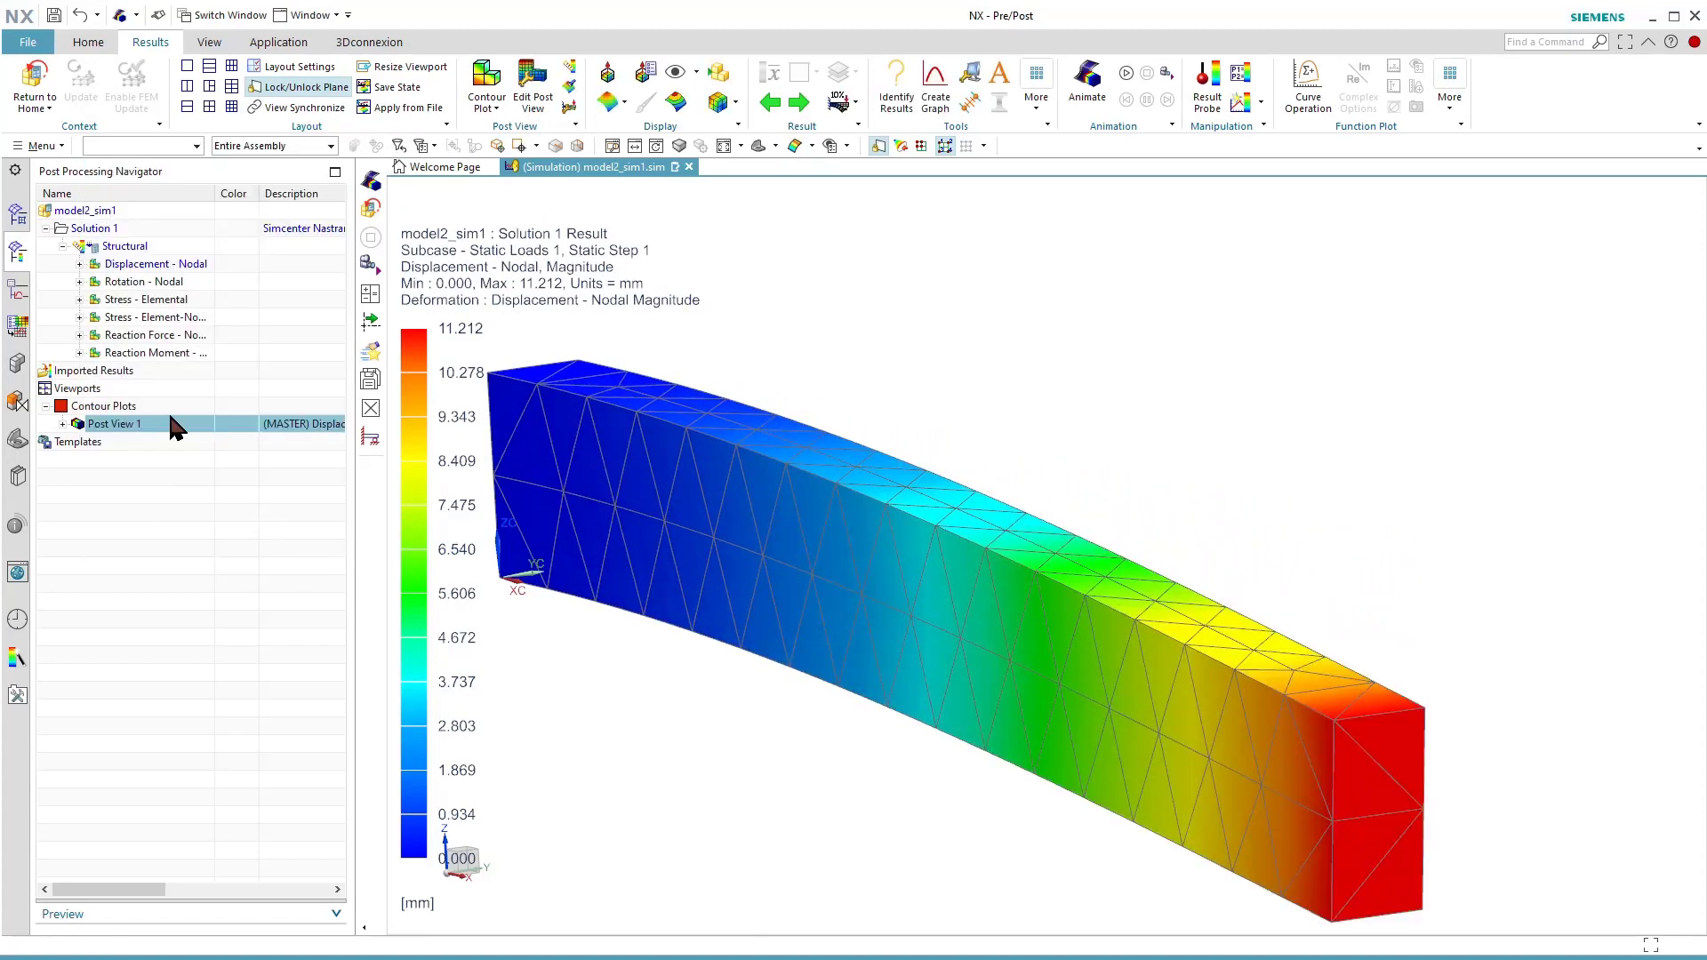
# Display the Stress - Element-Nodal Von-Mises contour plot and inspect the stress concentration at the beam's fixed end.
pyautogui.doubleClick(133, 319)
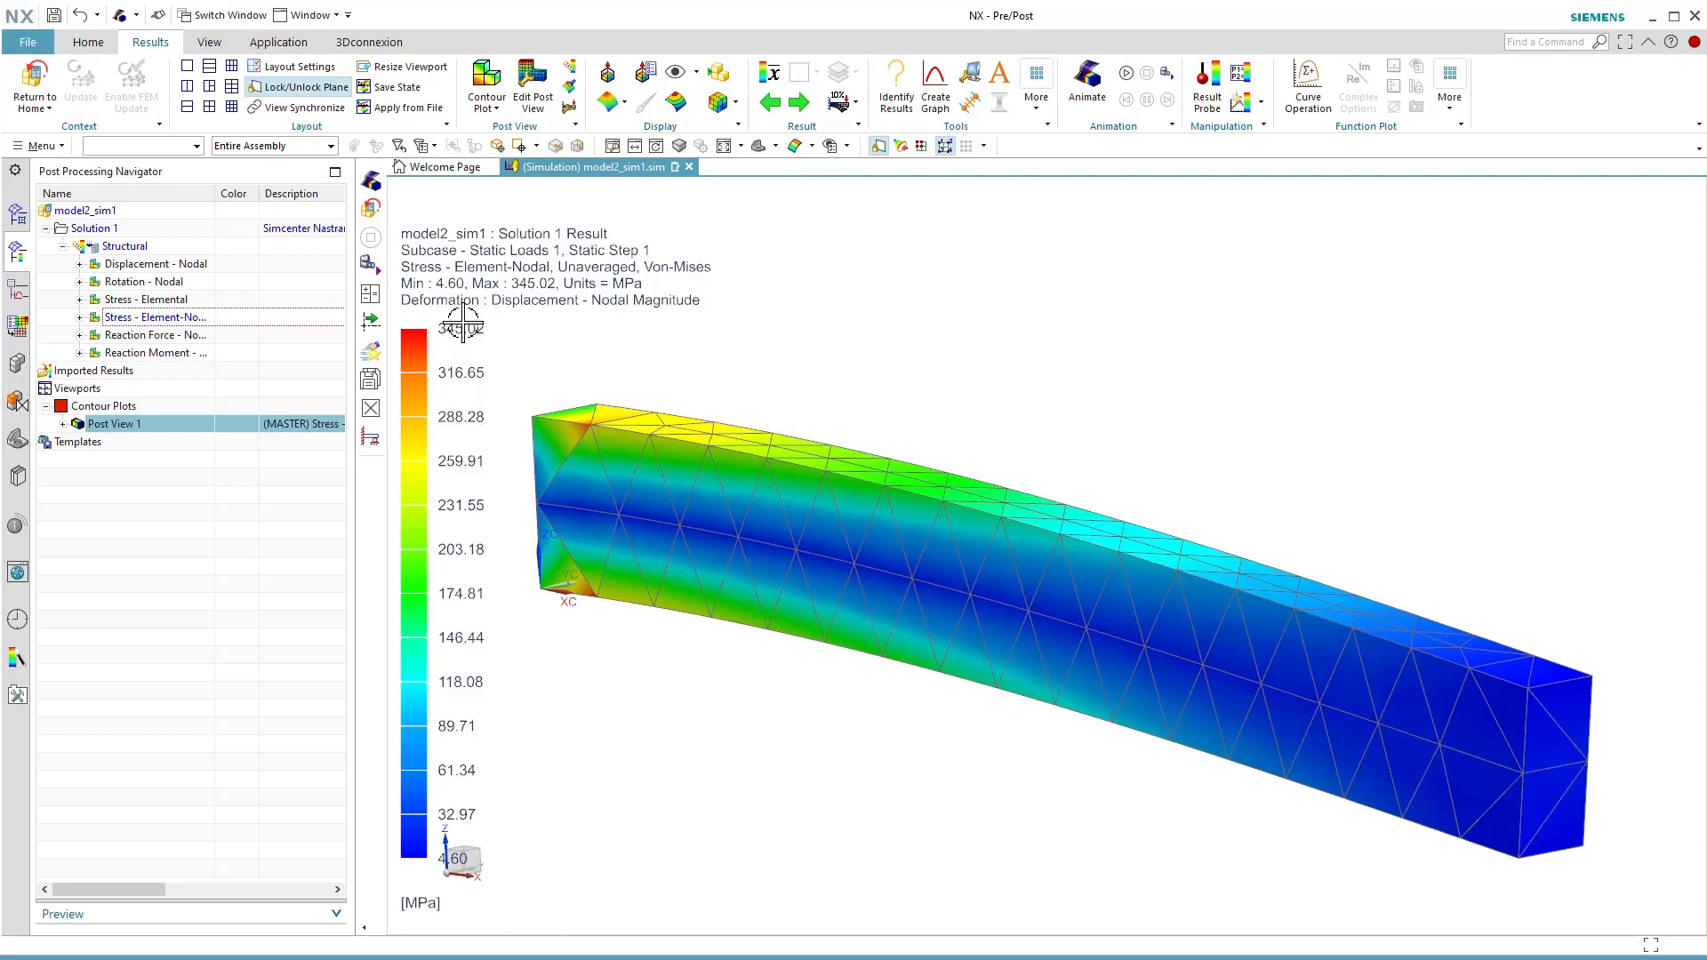
pyautogui.scroll(3, 590, 407)
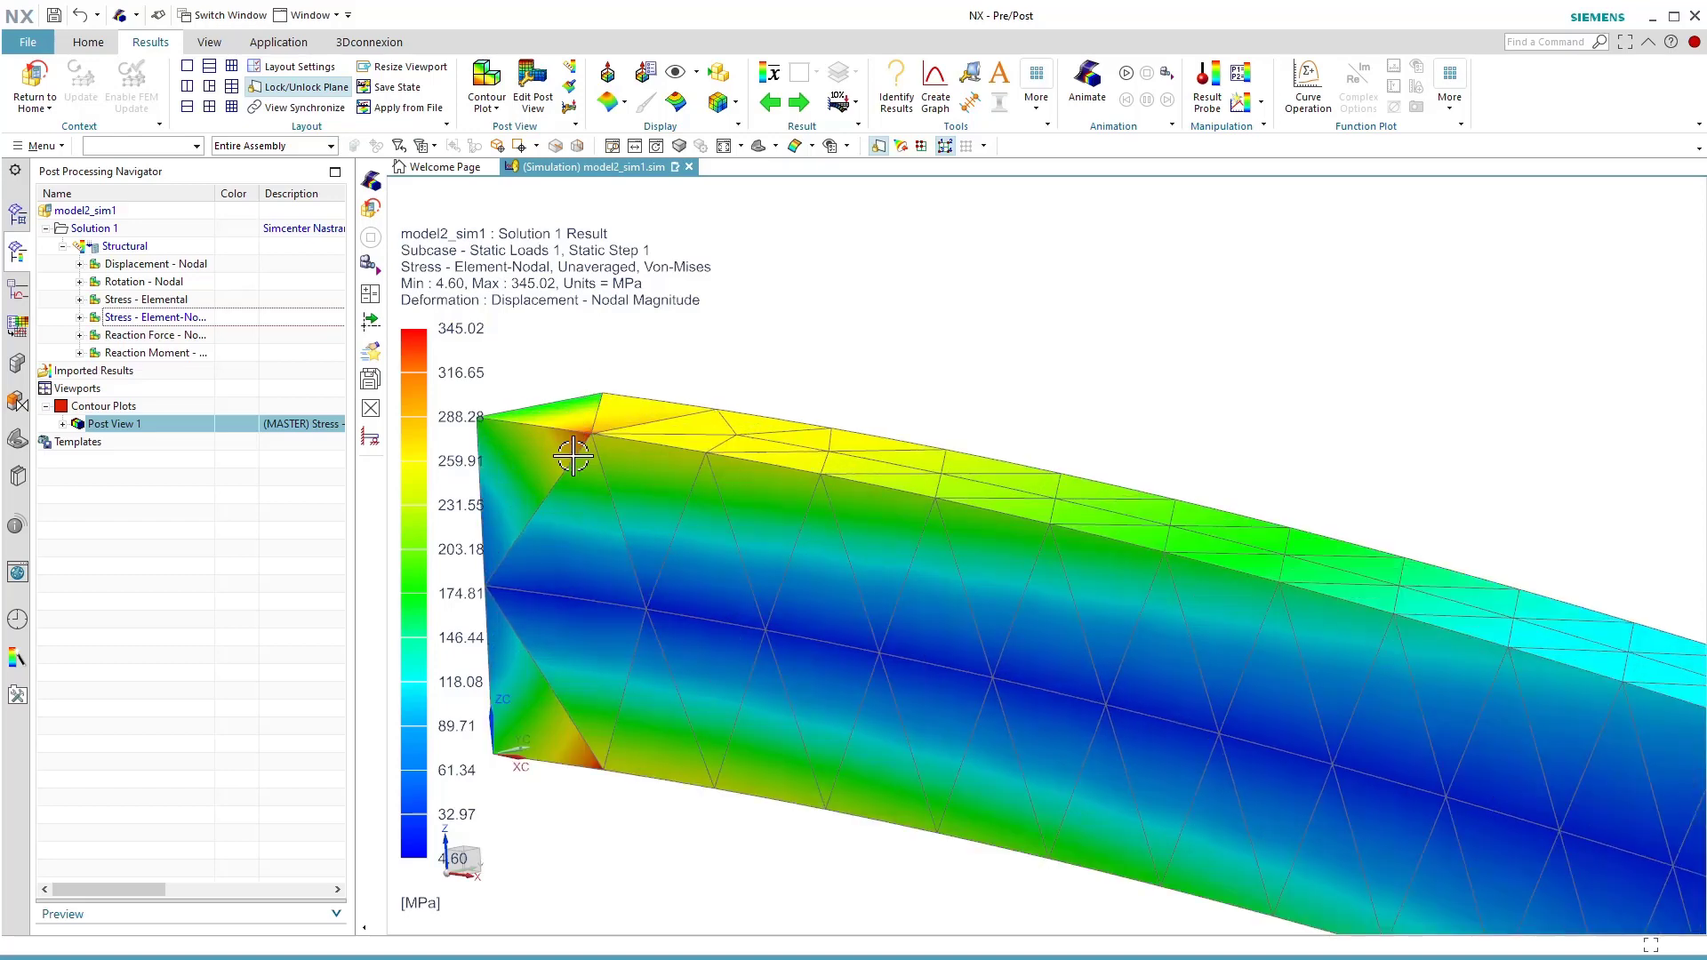
pyautogui.scroll(3, 576, 453)
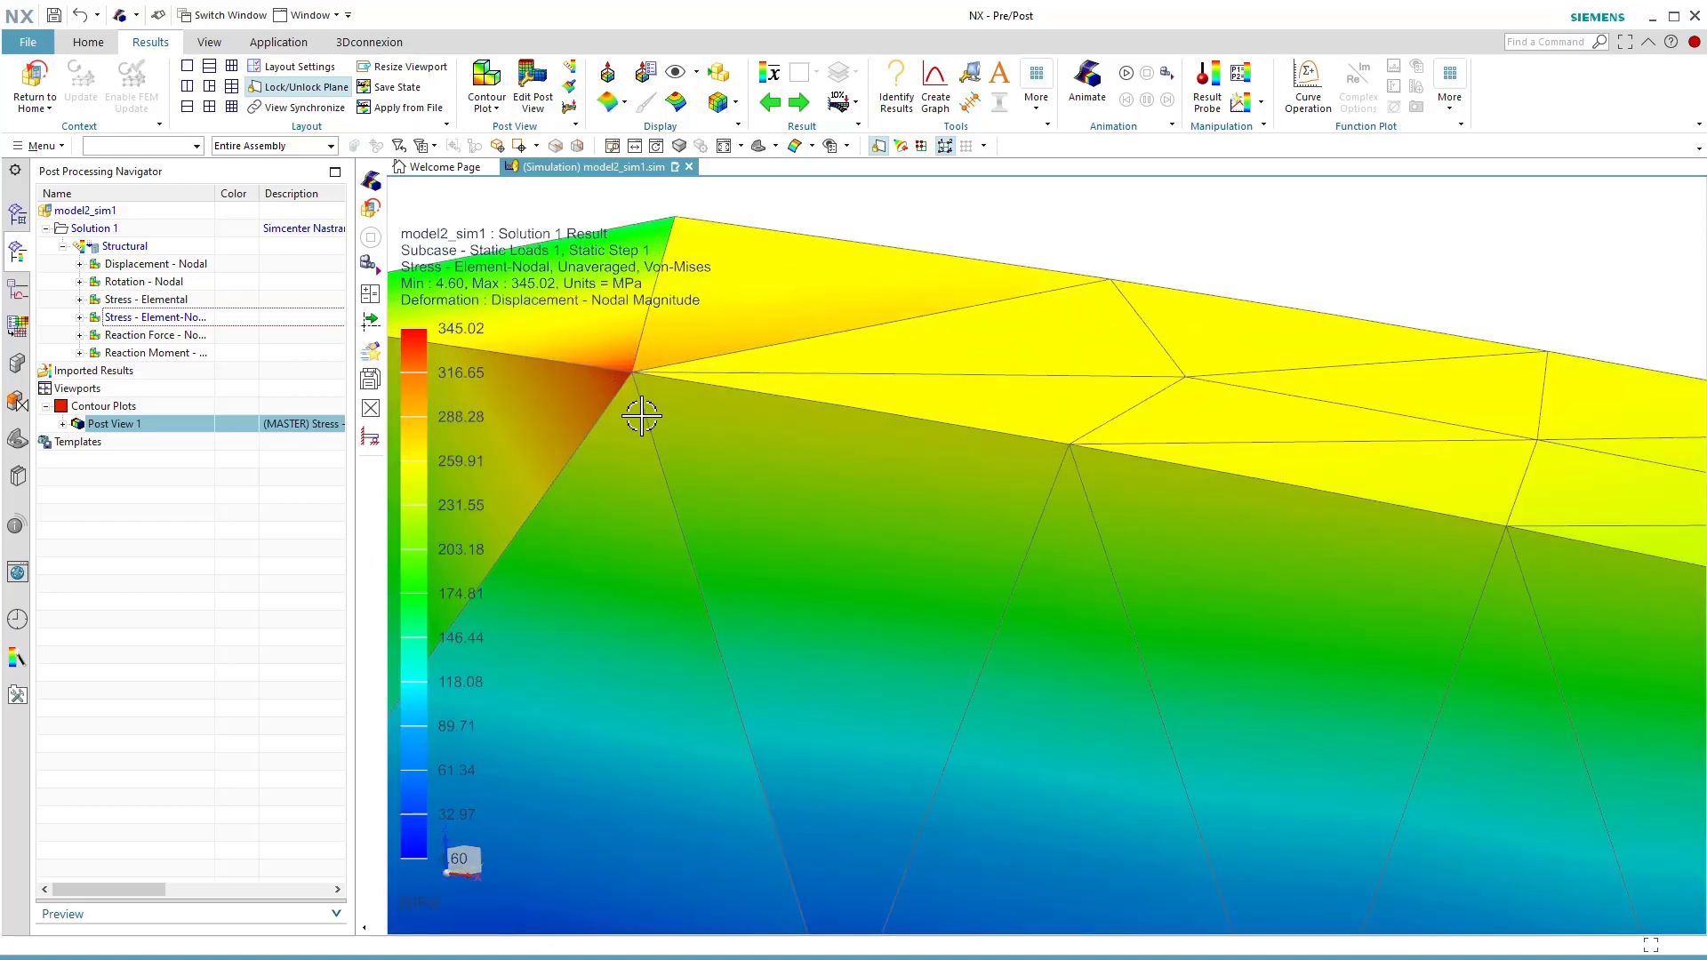
pyautogui.scroll(-2, 642, 415)
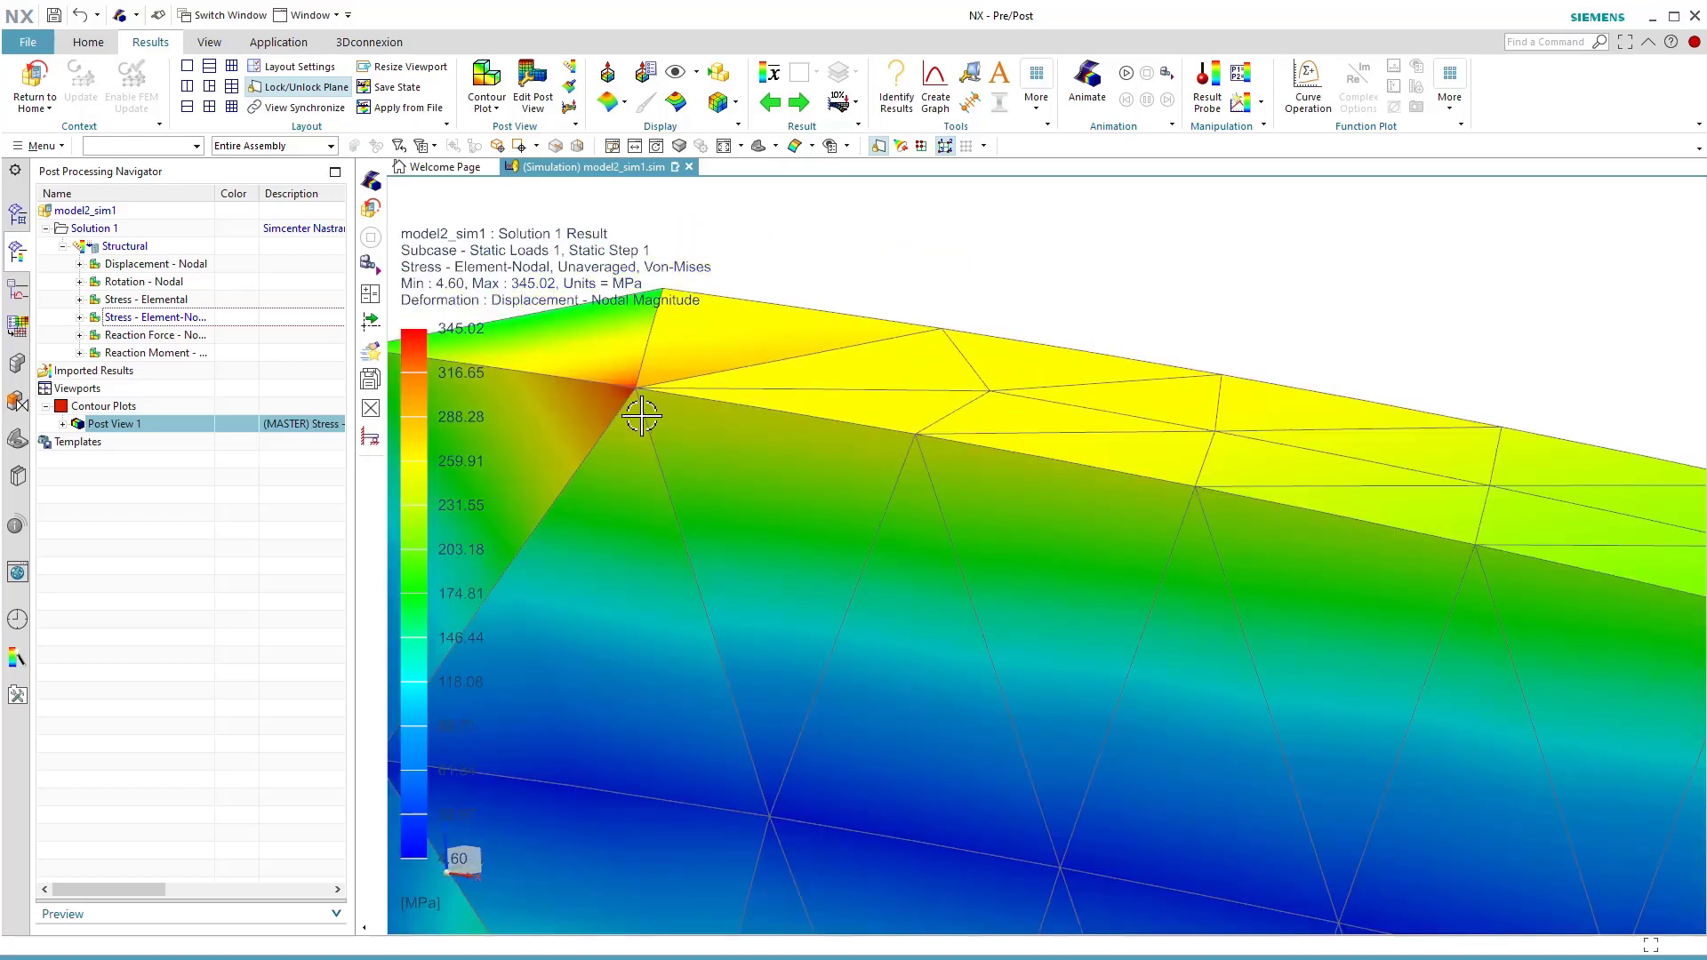
pyautogui.scroll(-3, 642, 415)
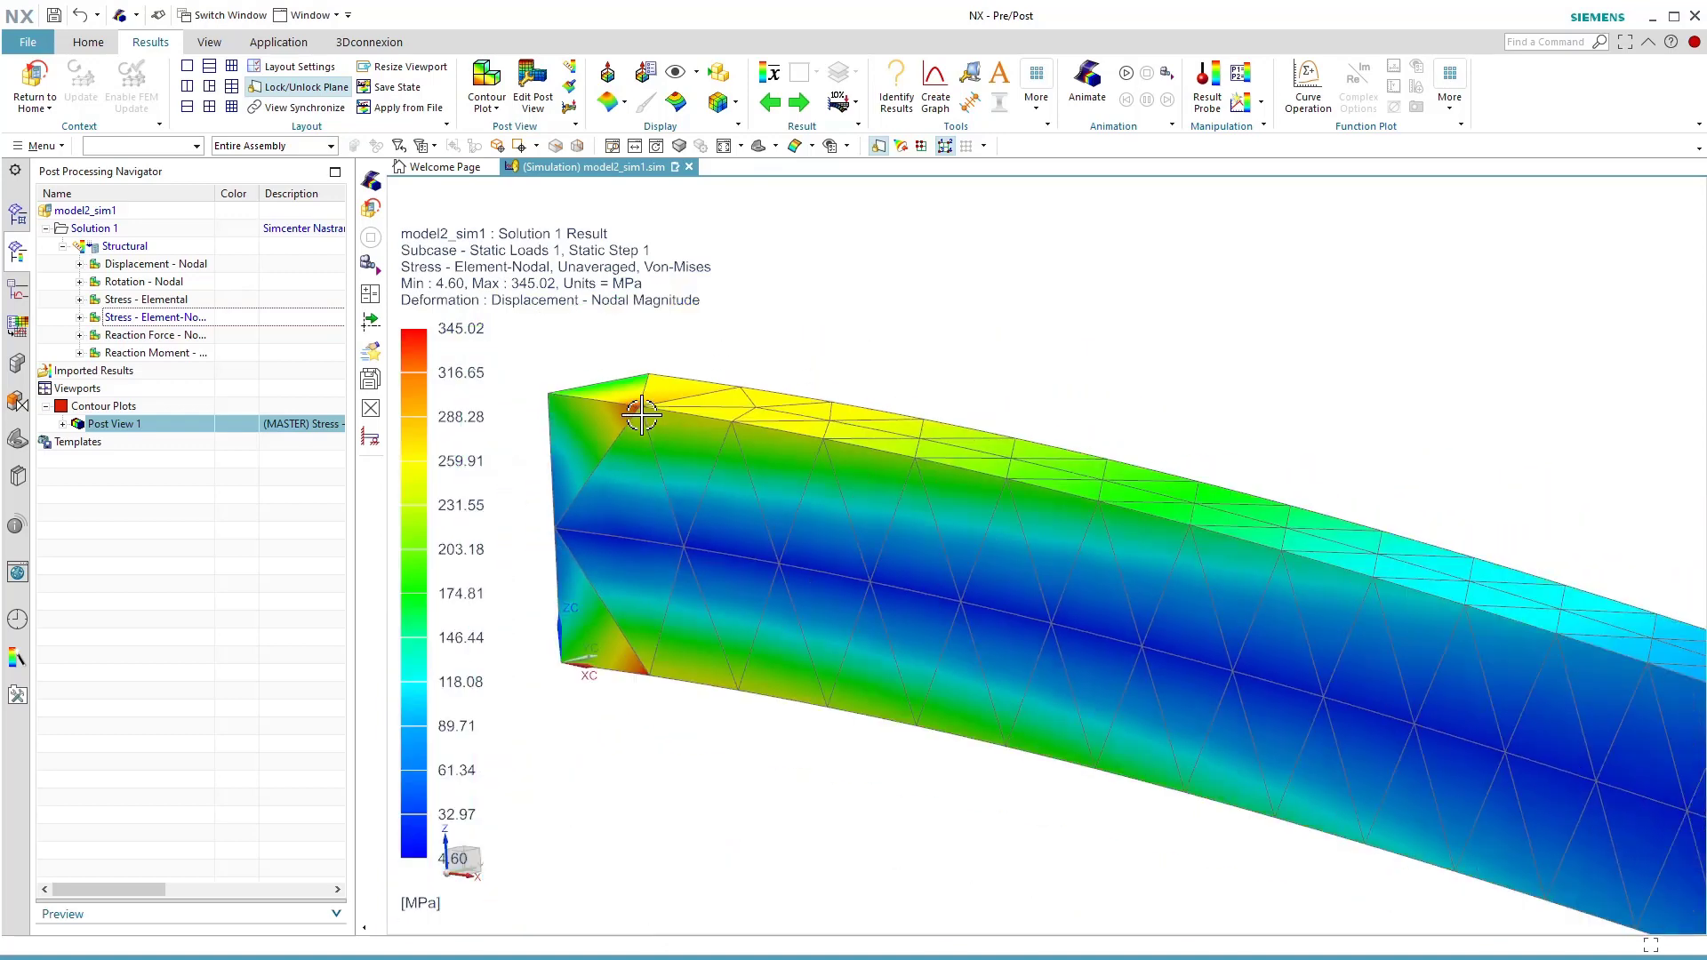
# Identify the Von-Mises stress at individual nodes on the upper edge, mid-height and lower edge near the beam's fixed end.
pyautogui.scroll(-1, 620, 402)
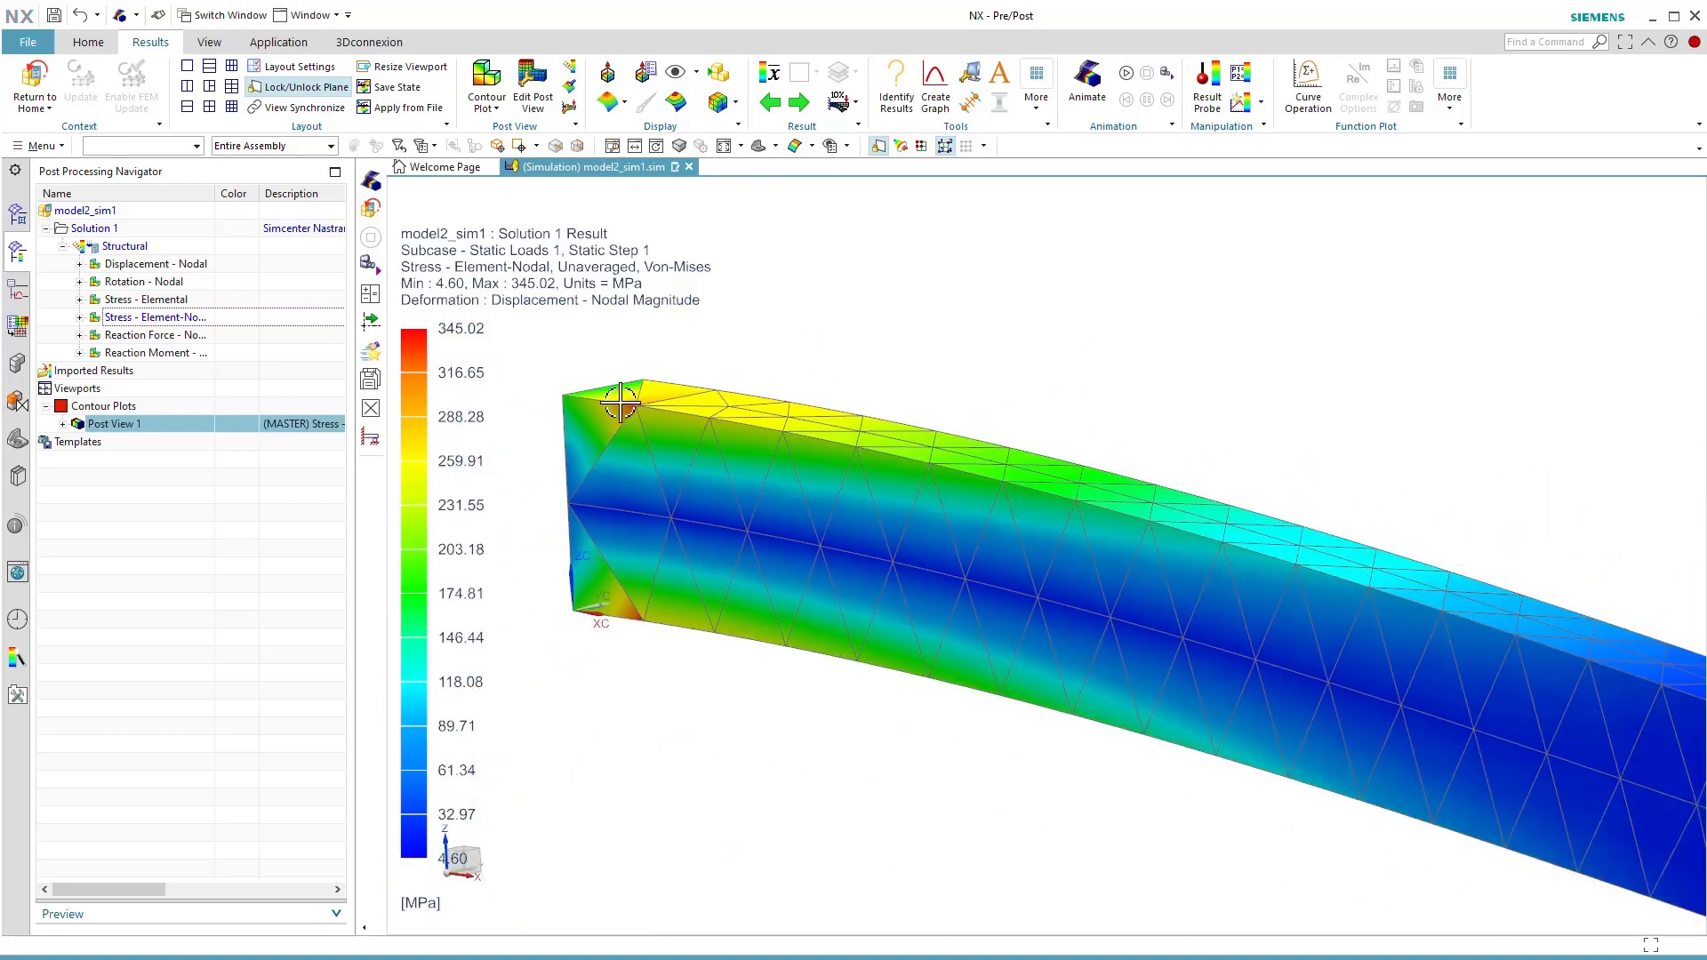
pyautogui.click(908, 89)
pyautogui.click(644, 381)
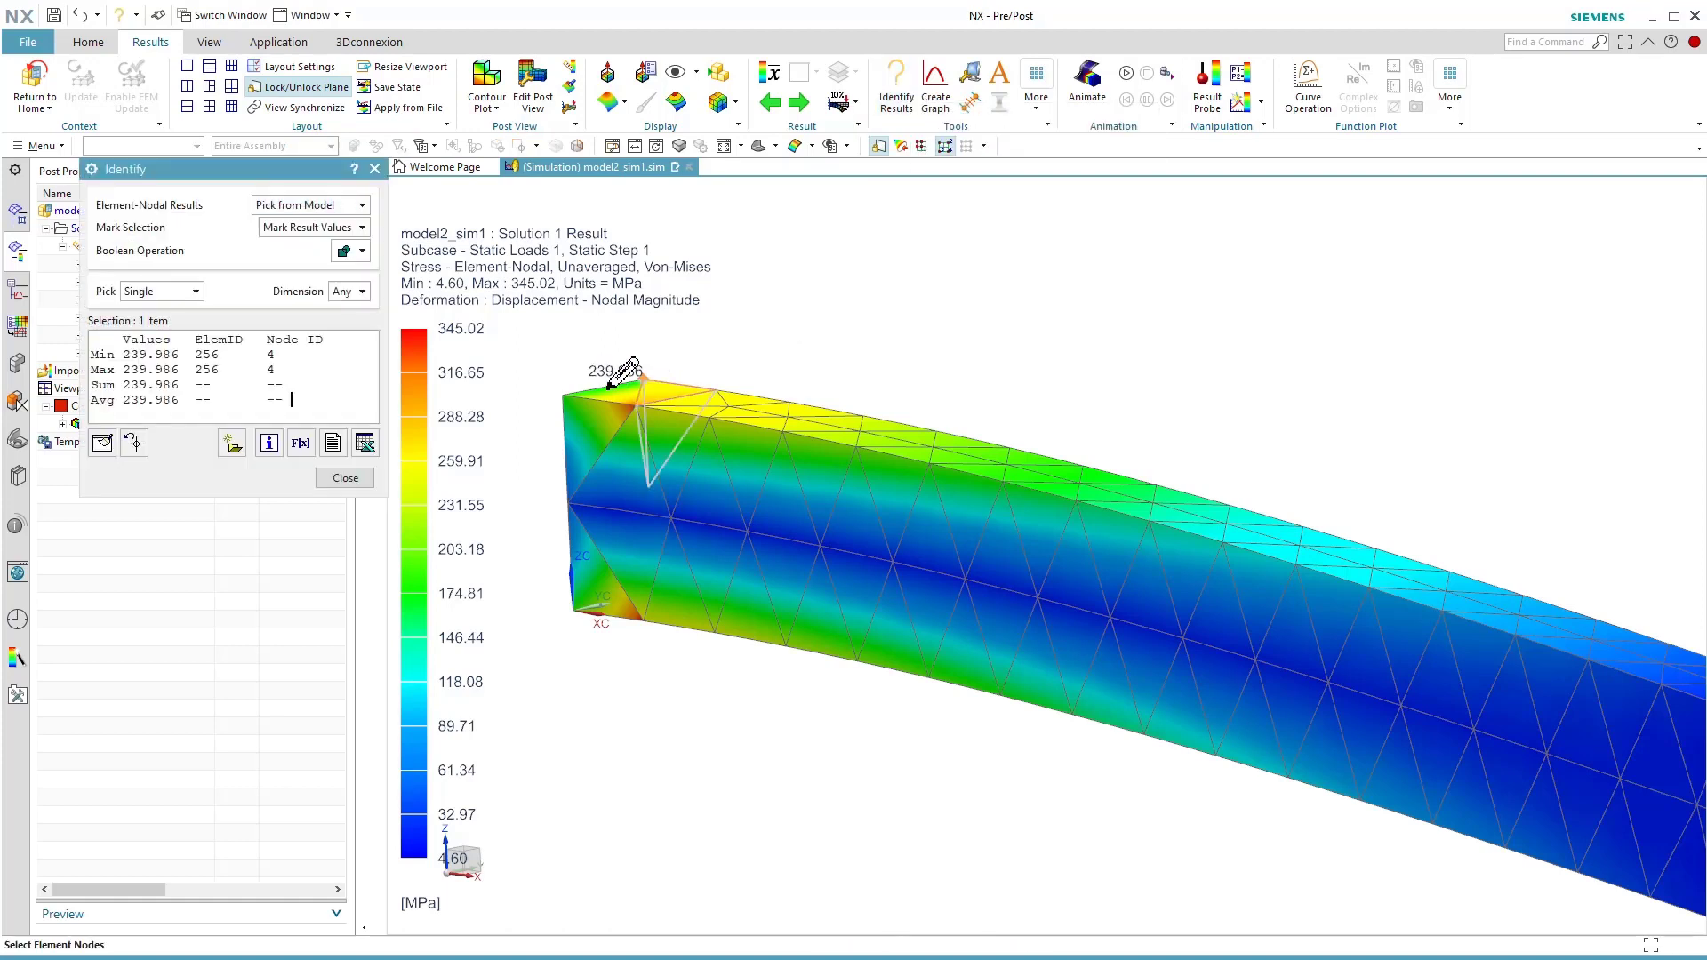
pyautogui.click(569, 394)
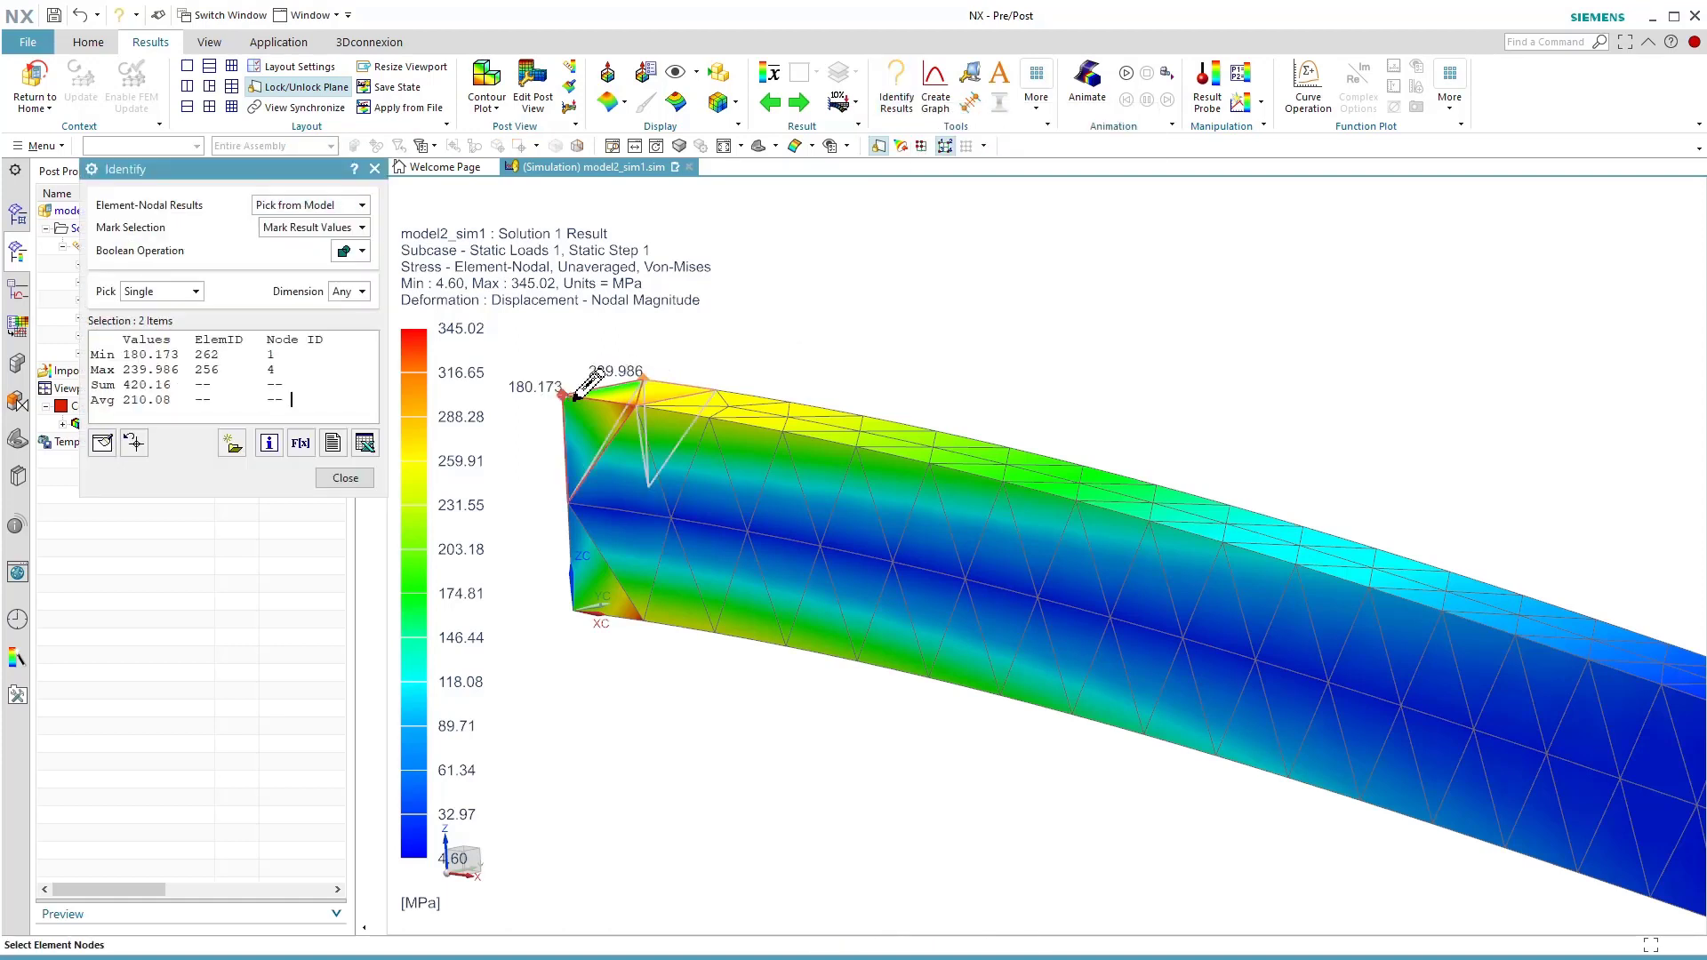
pyautogui.click(636, 402)
pyautogui.click(711, 390)
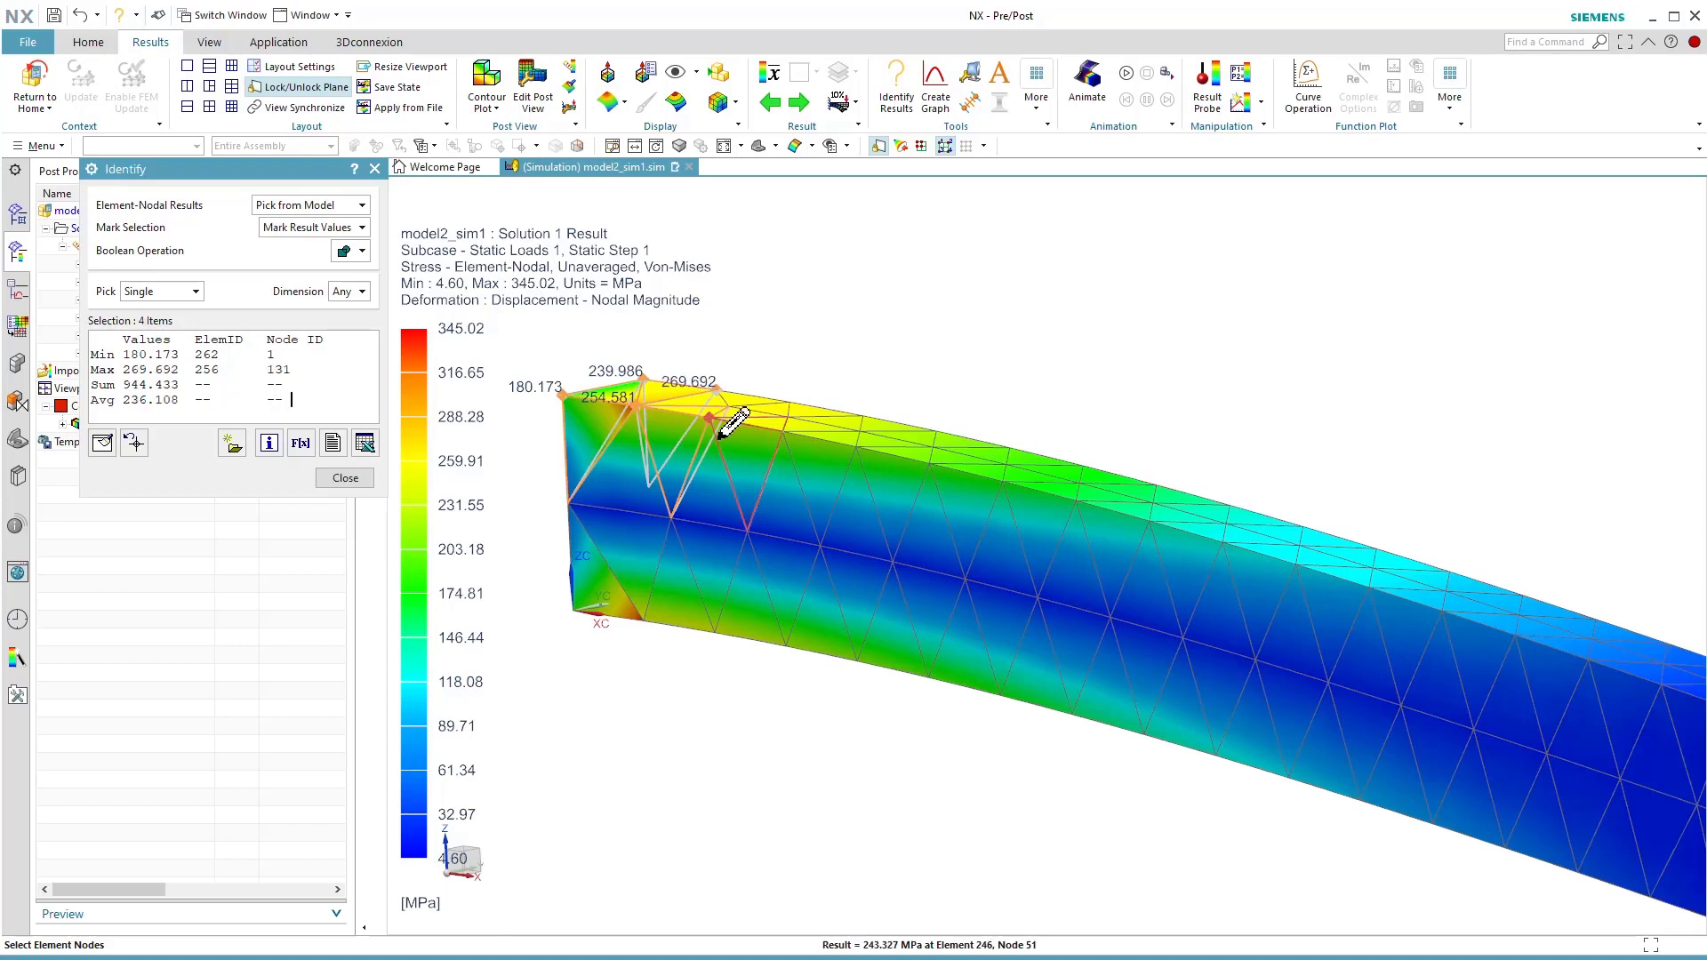
pyautogui.click(674, 523)
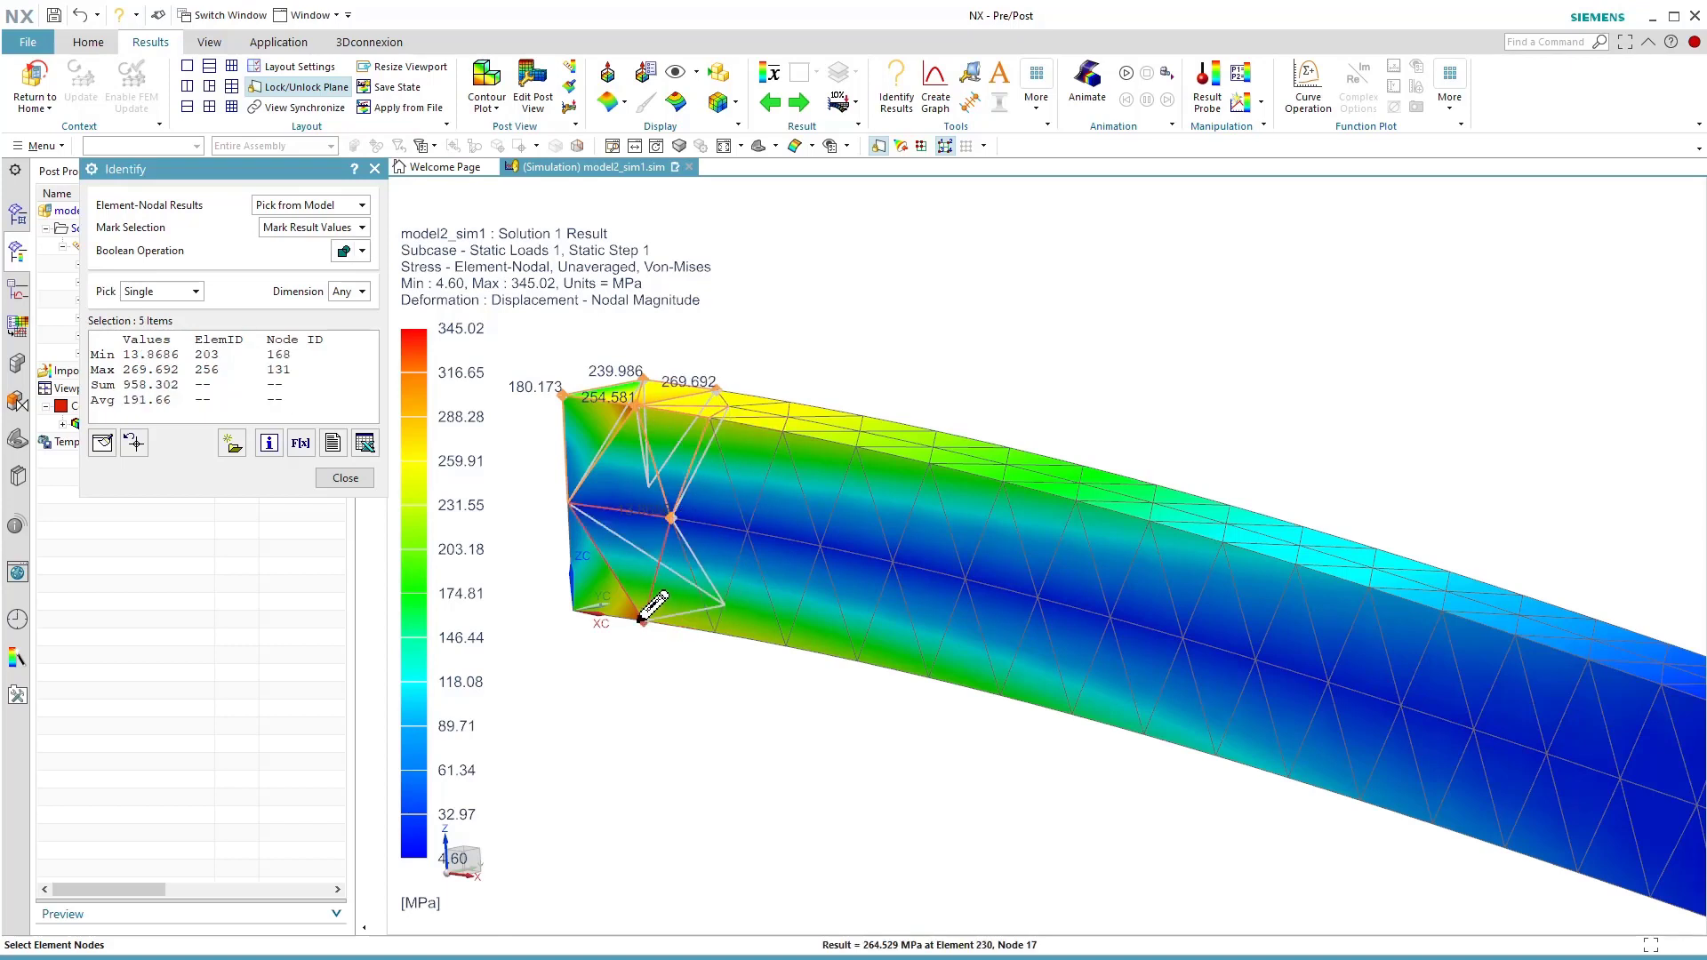
pyautogui.click(640, 625)
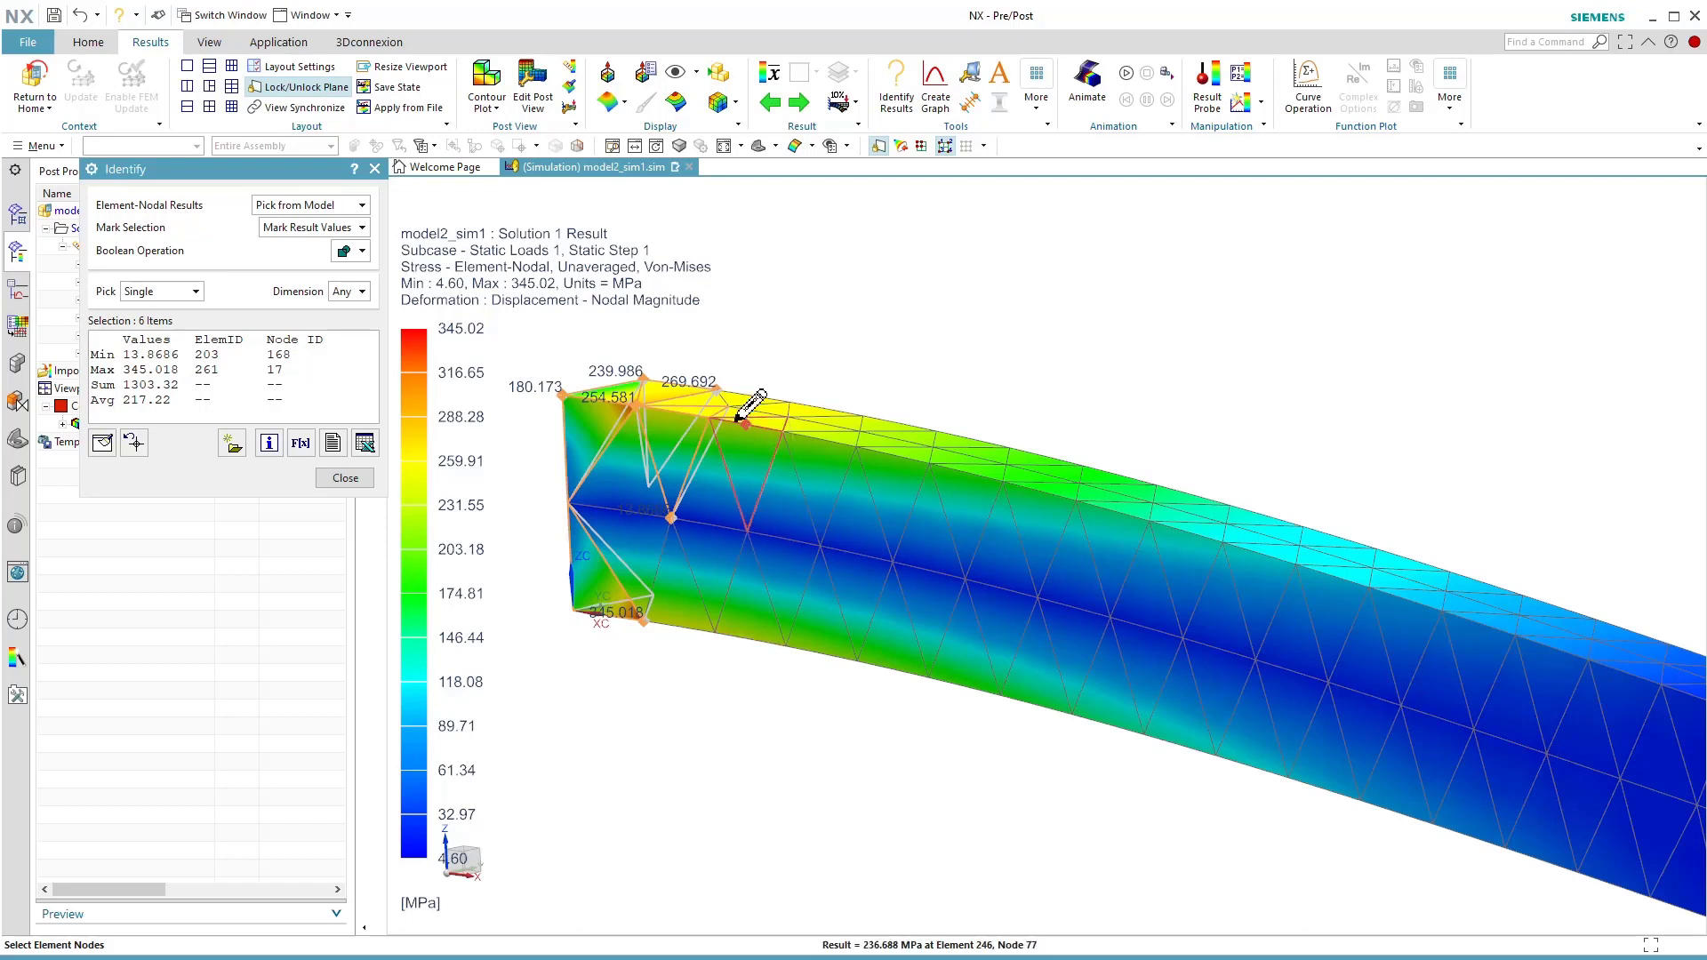
# Identify the stress at upper-edge, mid-height and lower-edge nodes farther along the beam, and close the Identify tool.
pyautogui.click(929, 459)
pyautogui.click(964, 454)
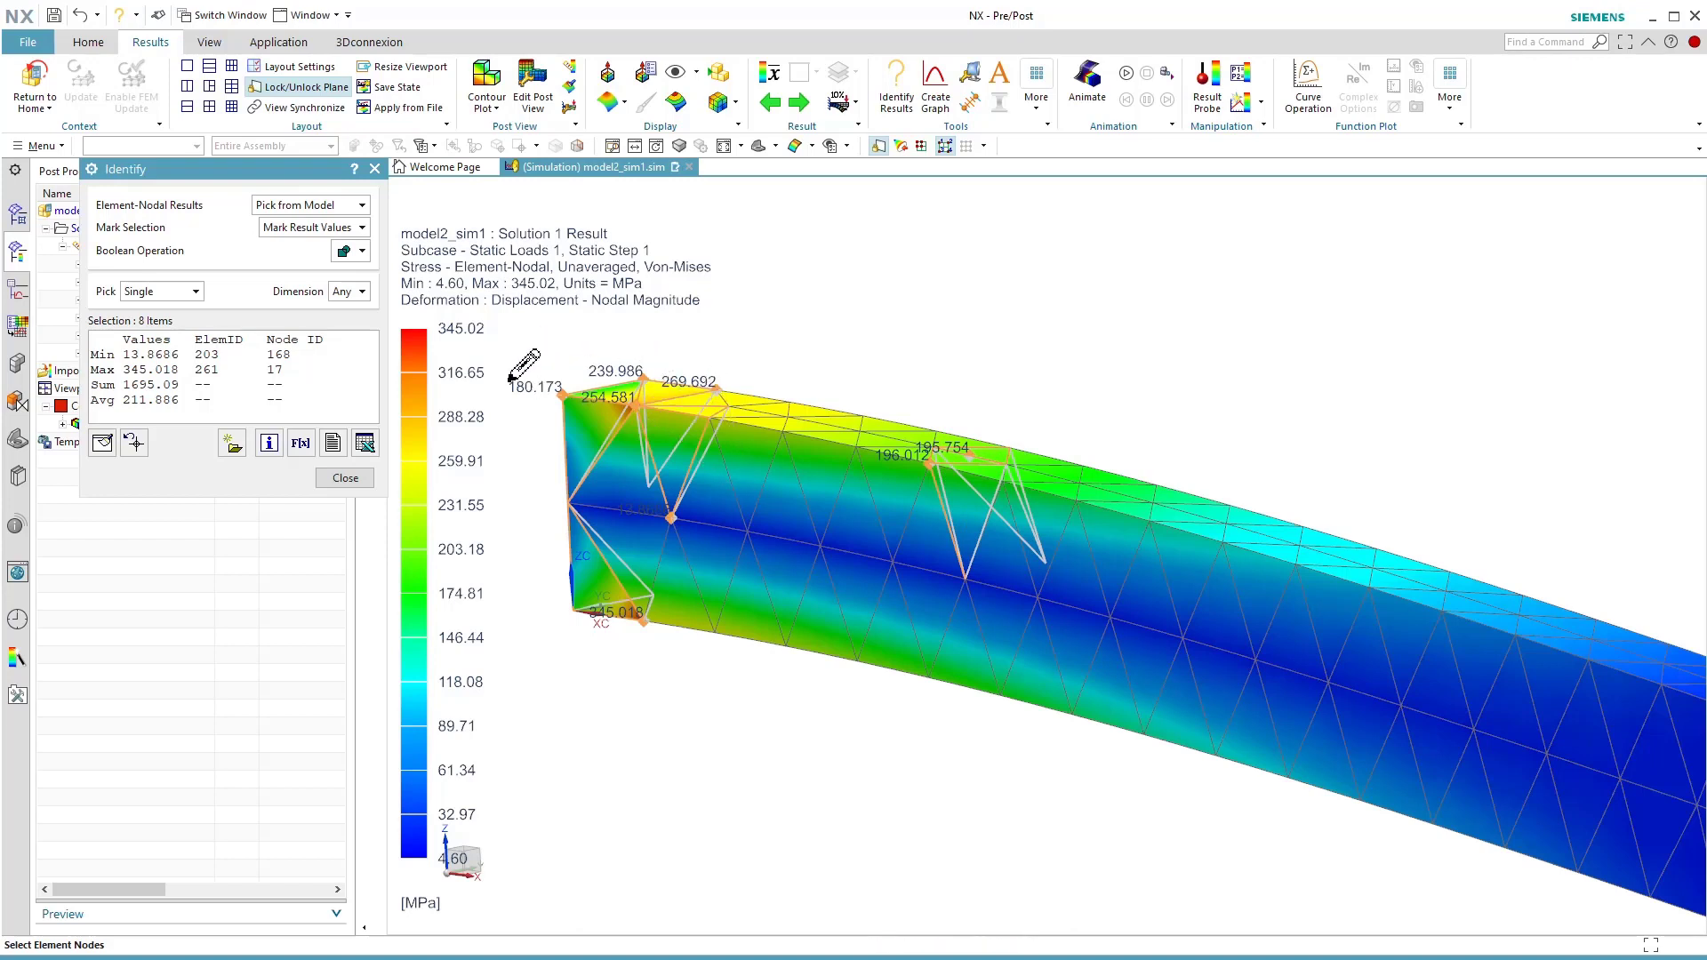
pyautogui.click(929, 679)
pyautogui.click(983, 639)
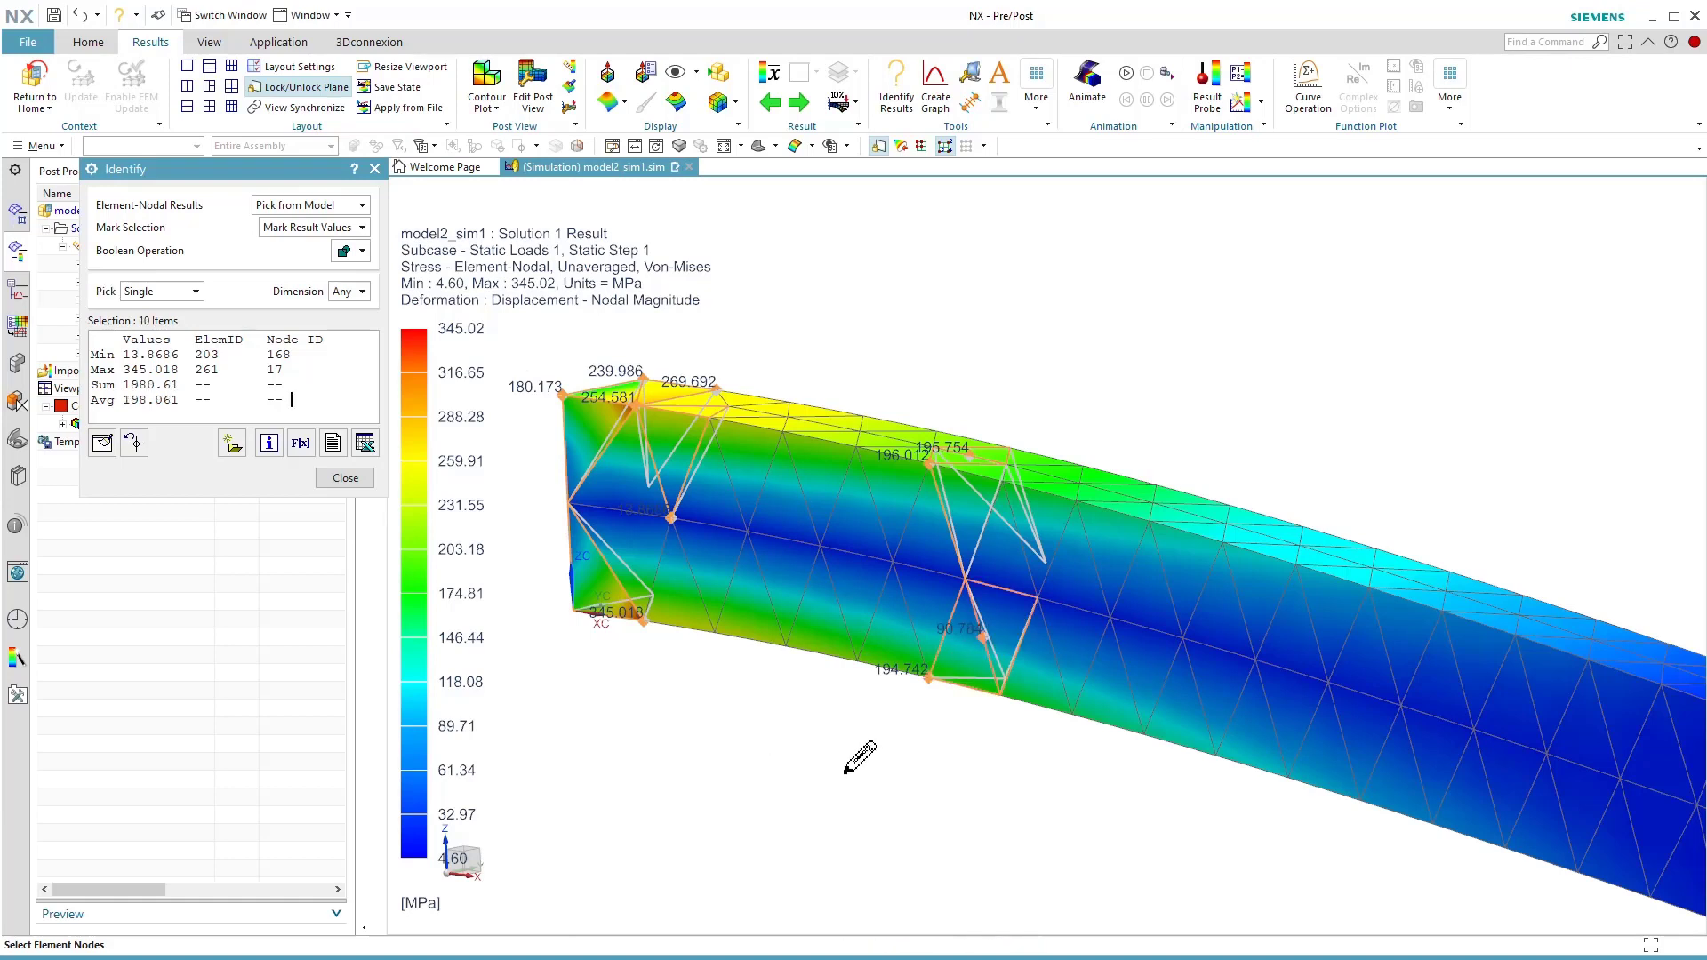
pyautogui.click(966, 582)
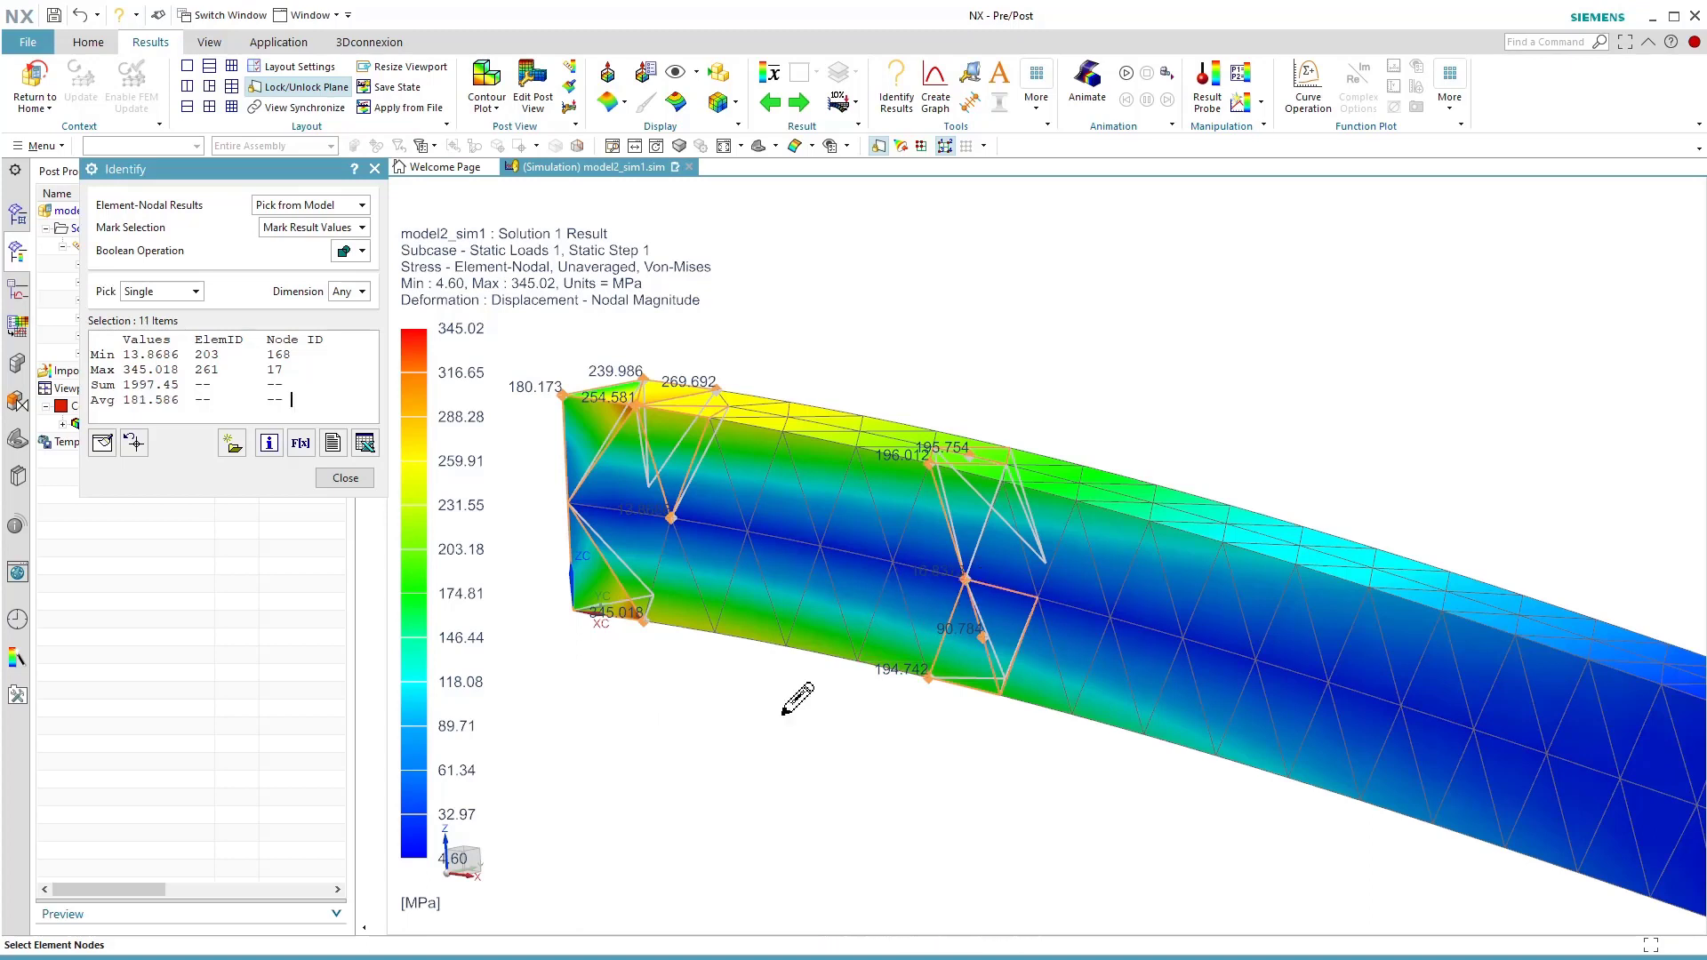
pyautogui.click(1301, 542)
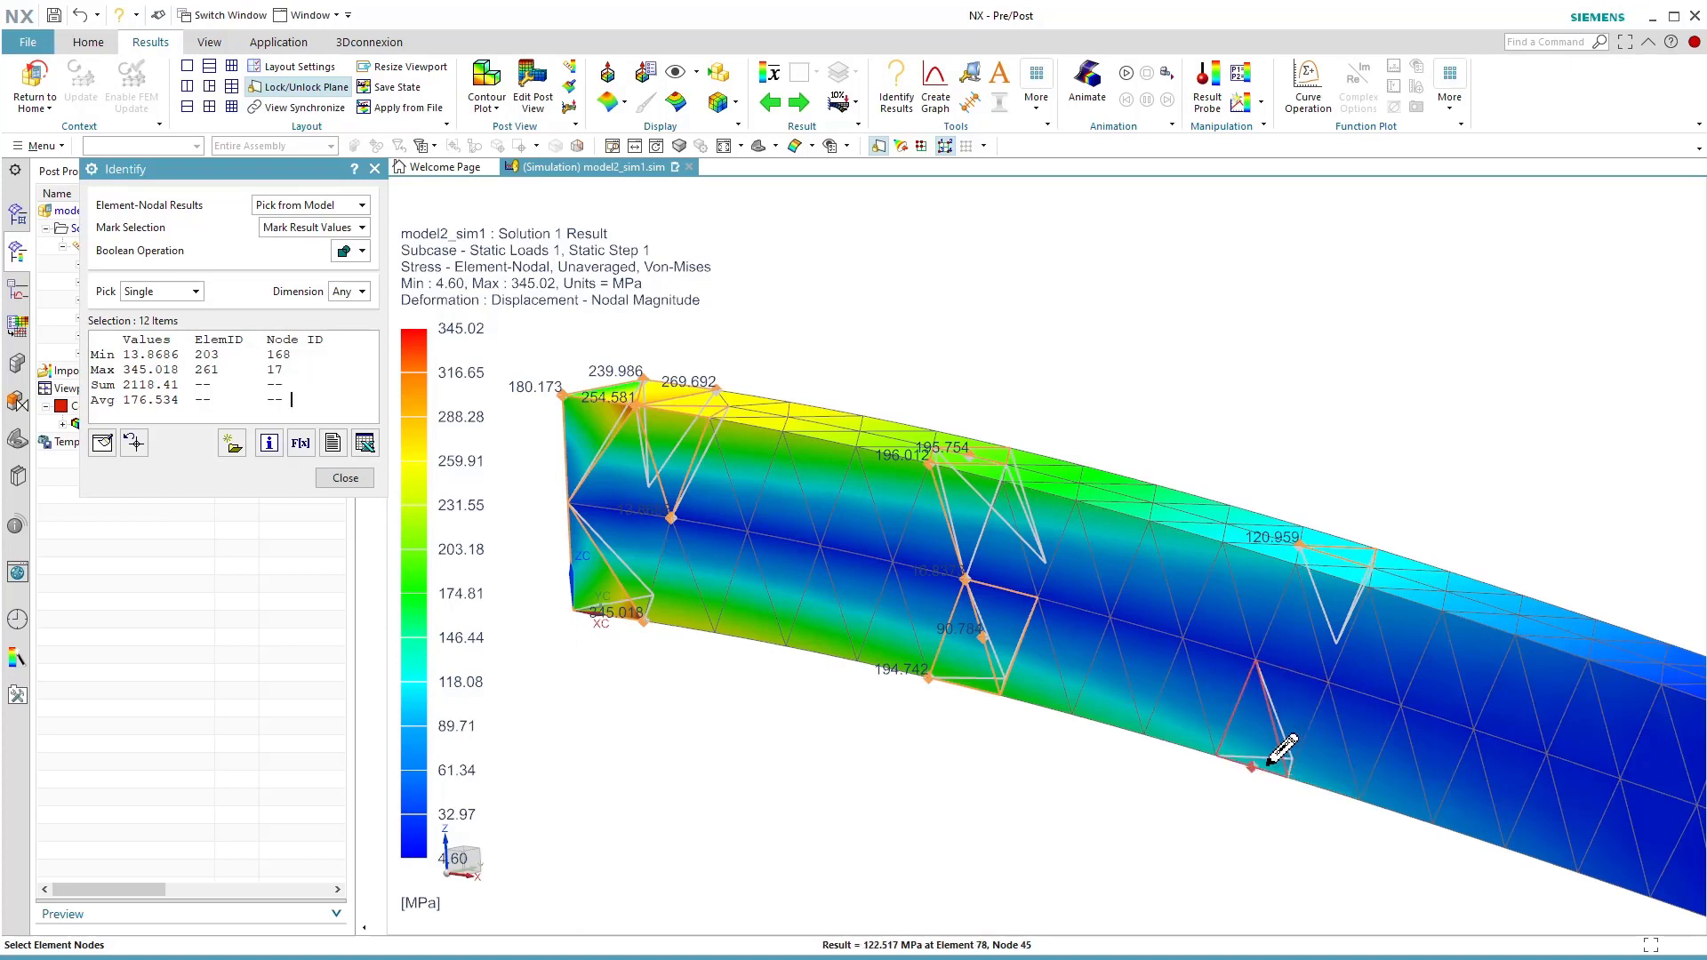
pyautogui.click(1271, 761)
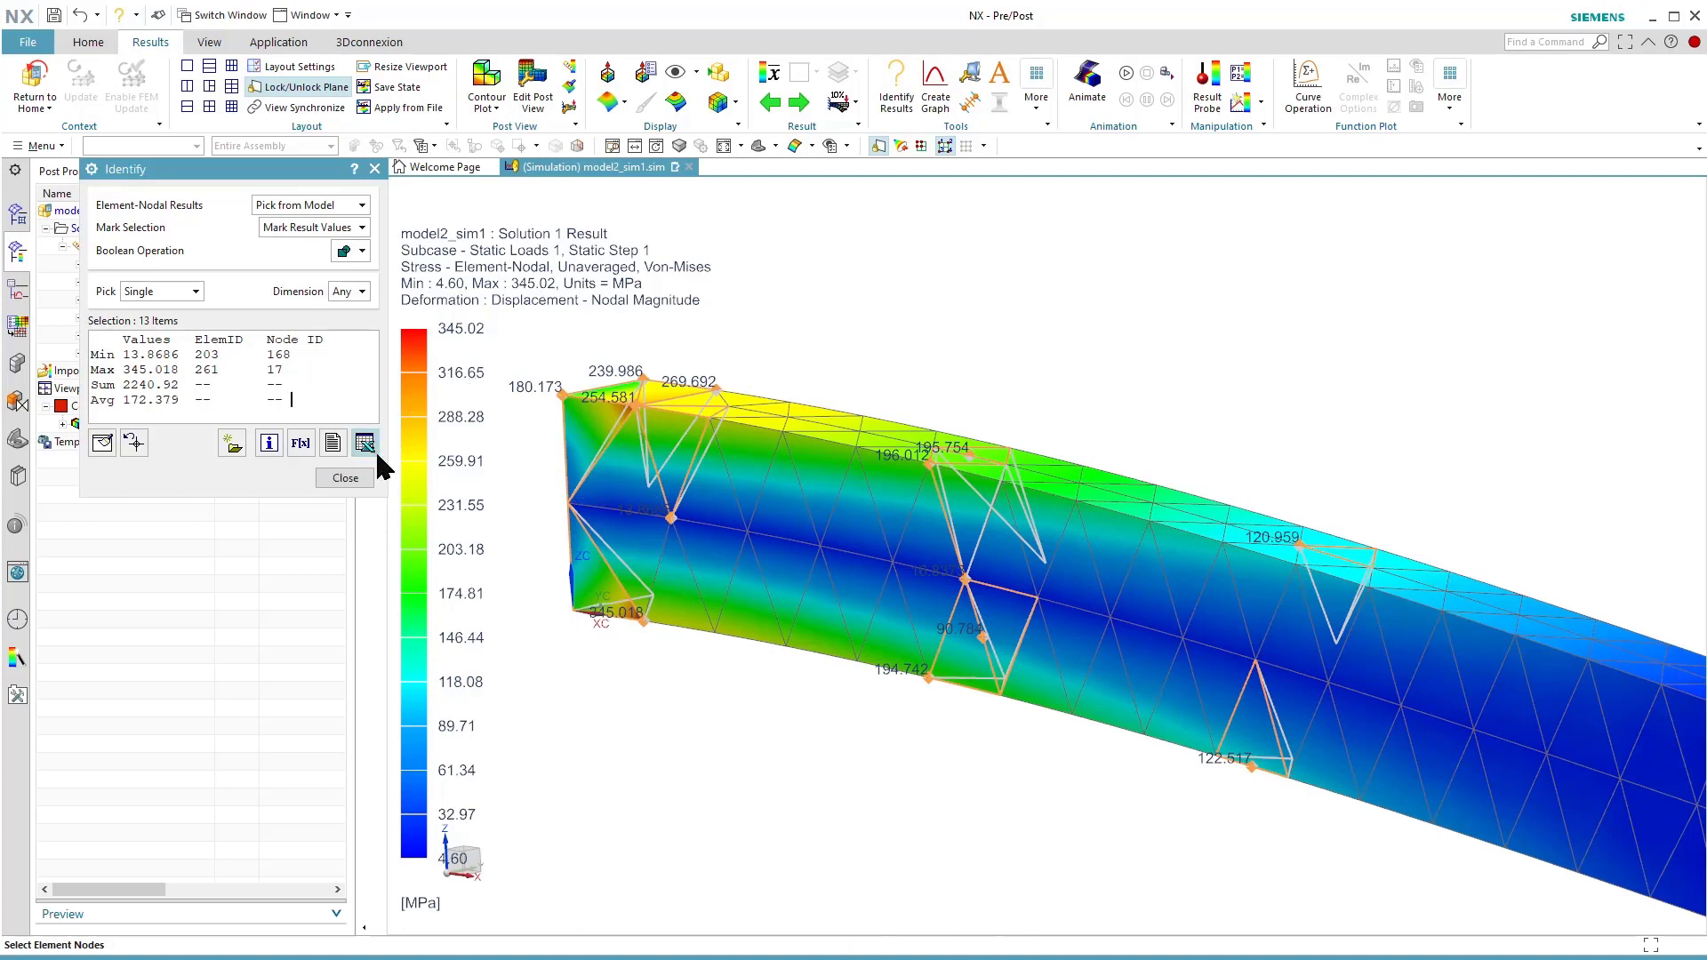
pyautogui.click(346, 479)
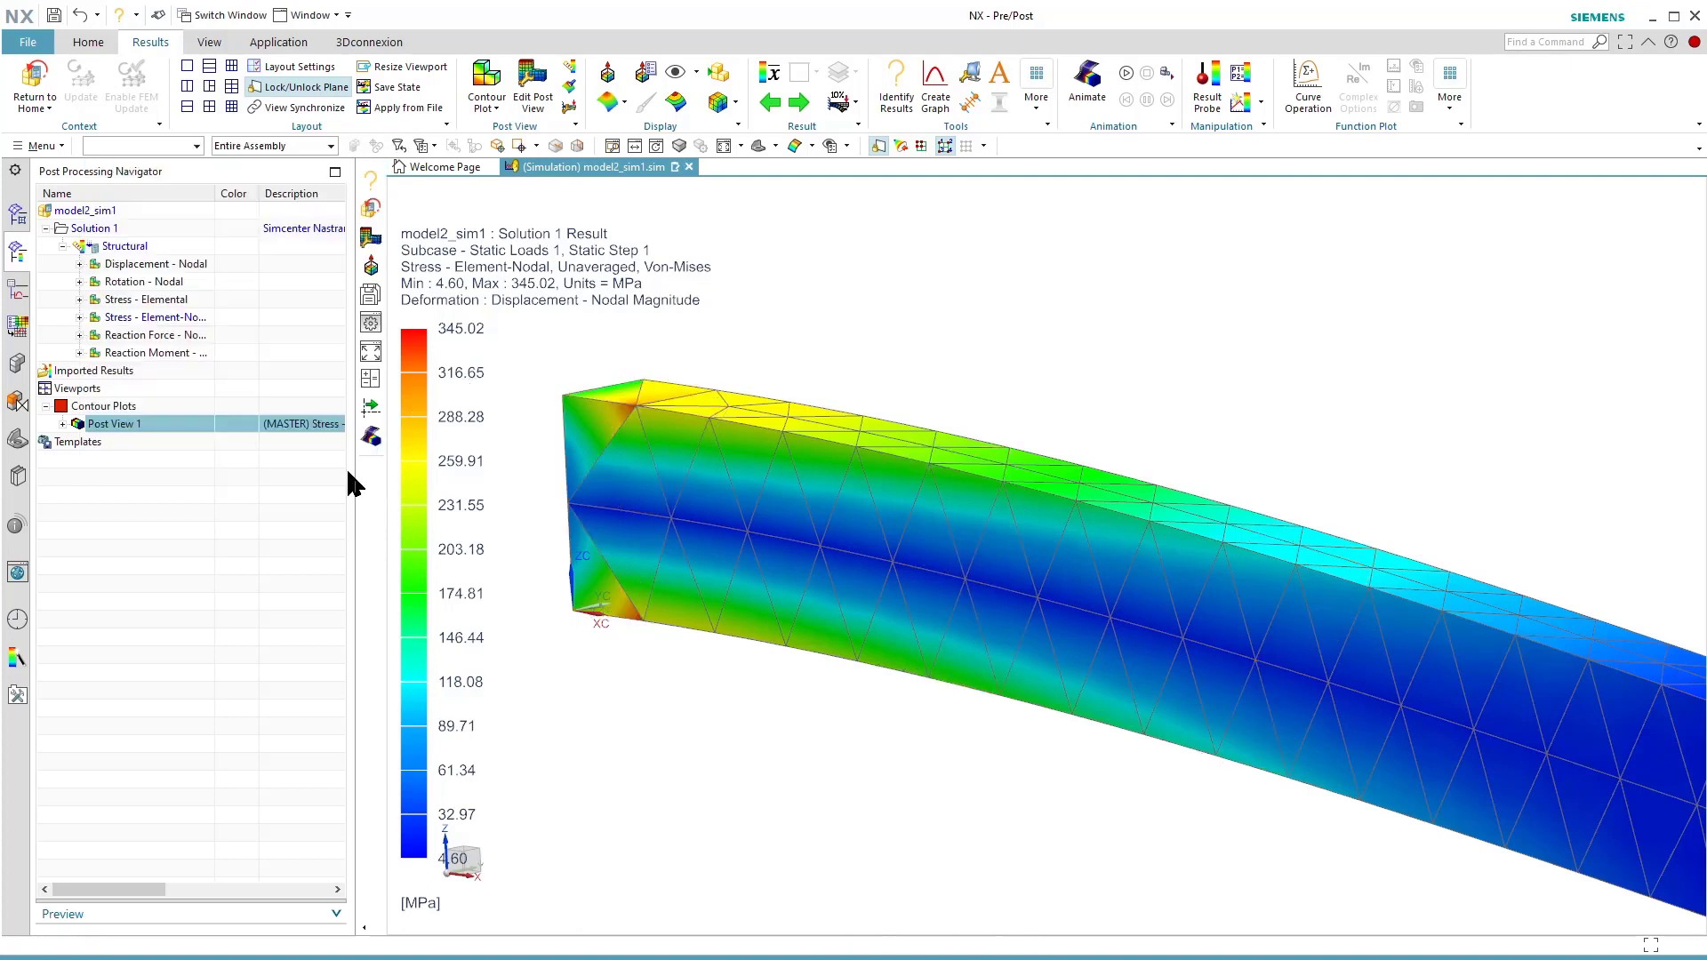
# Leave the results view for the simulation model and save all modified parts.
pyautogui.click(33, 79)
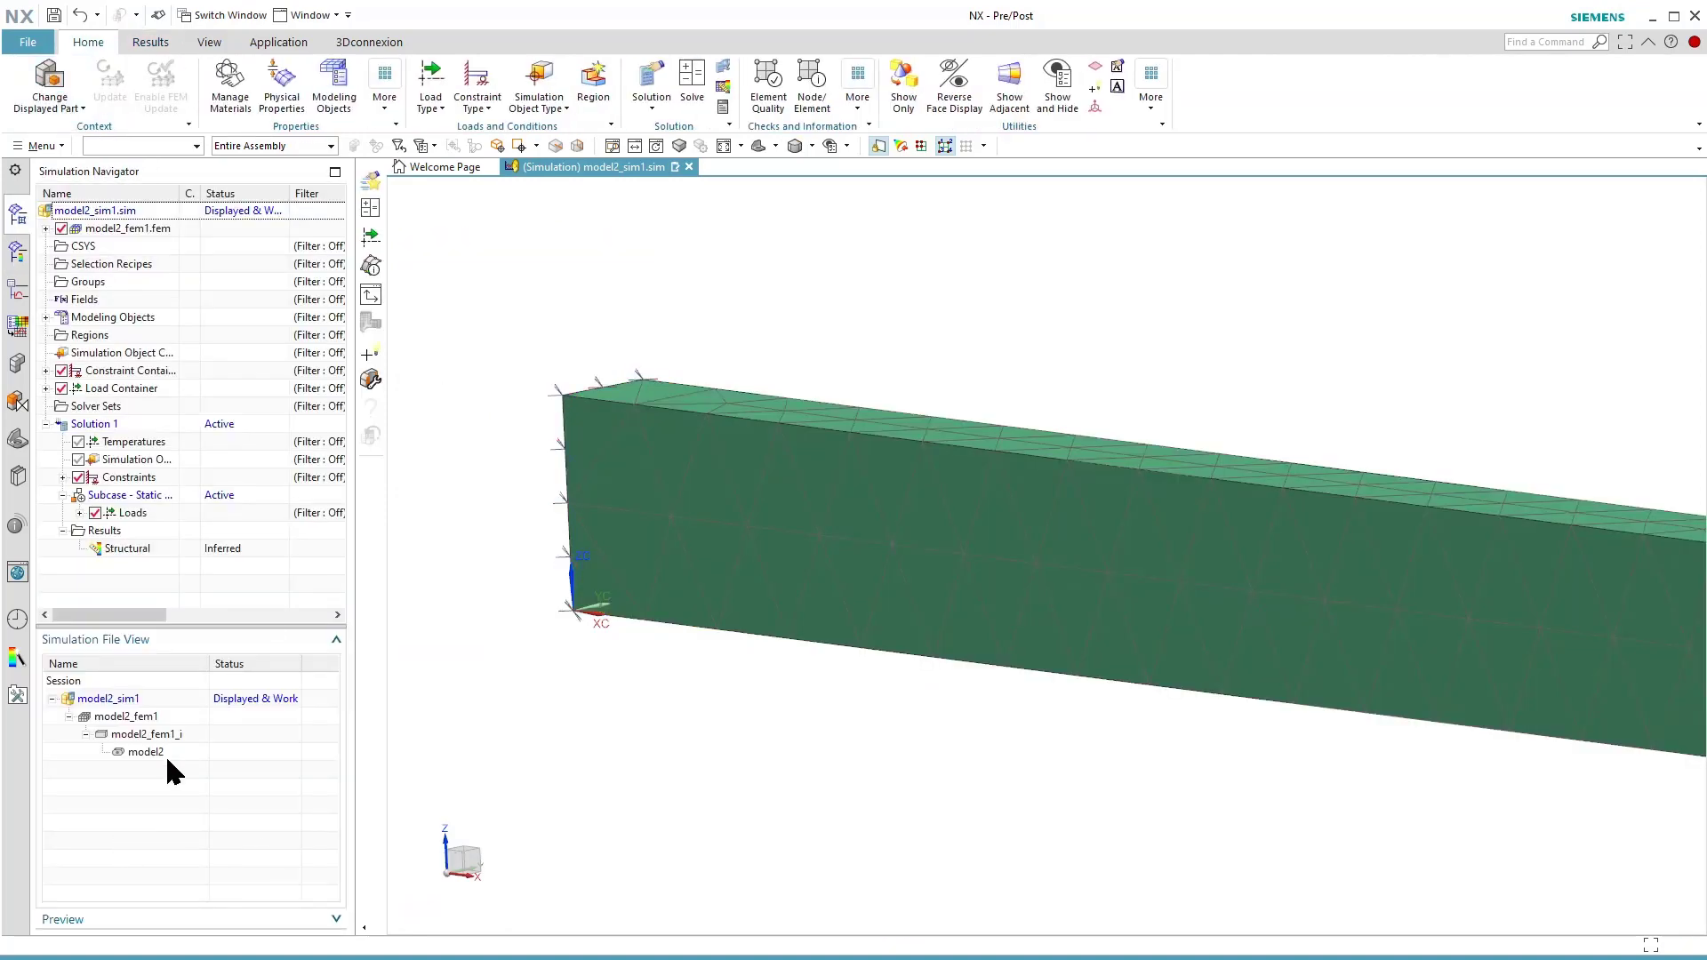
pyautogui.click(29, 44)
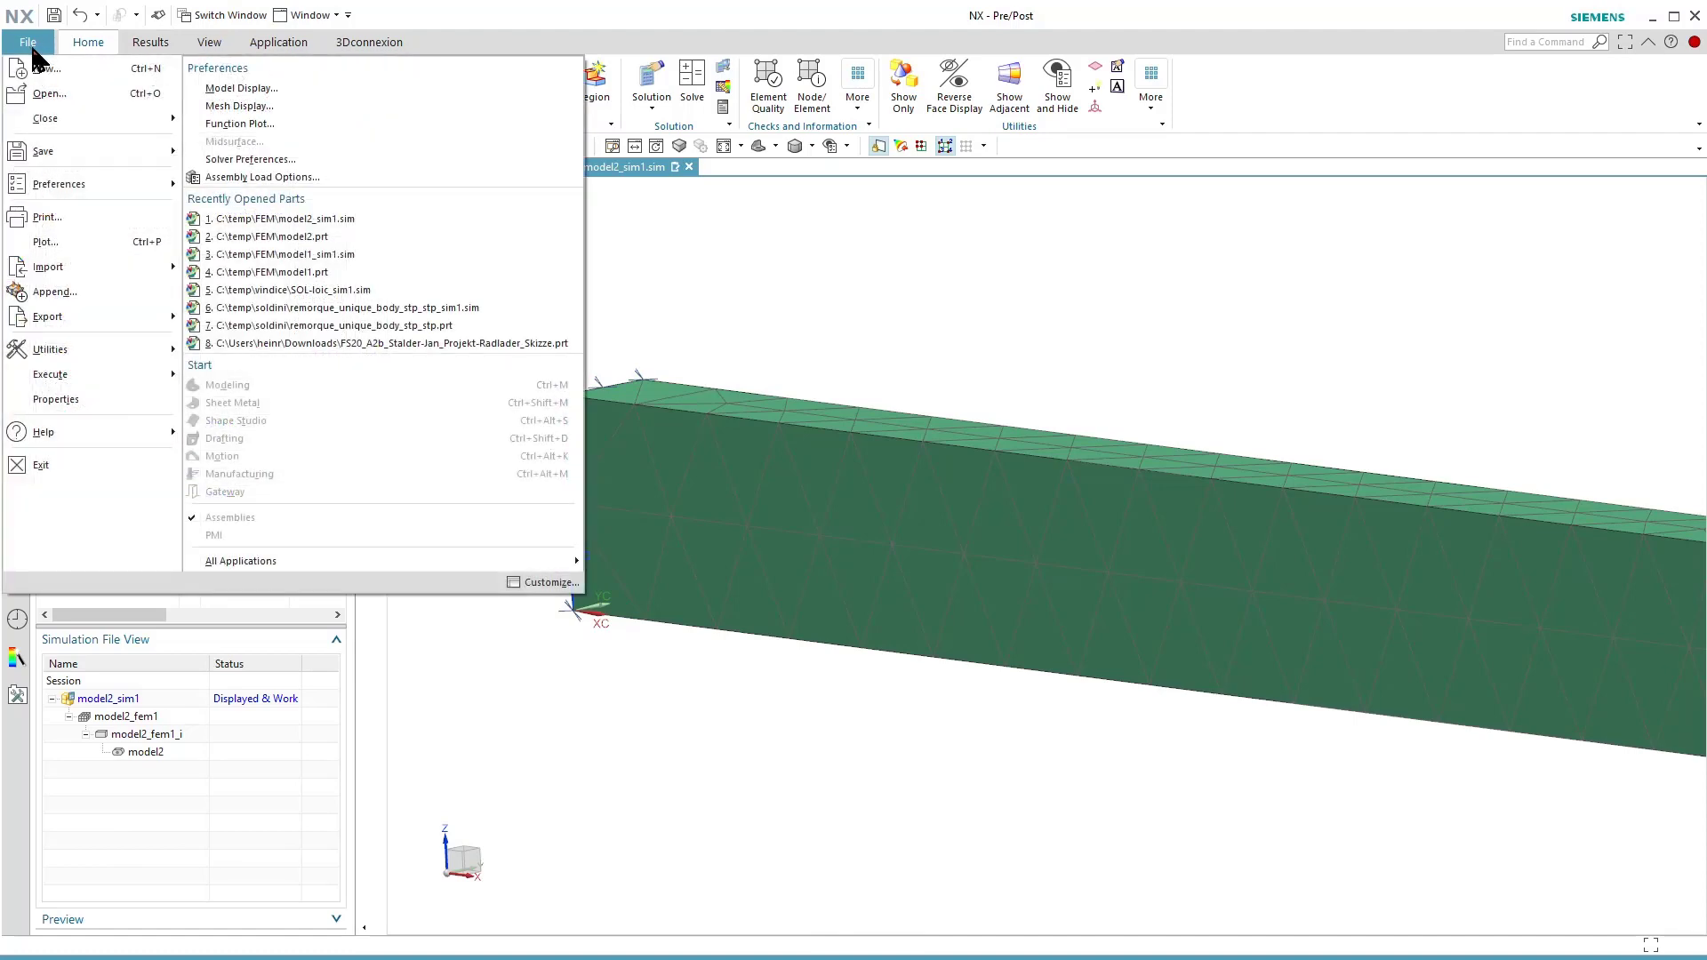
pyautogui.moveTo(79, 149)
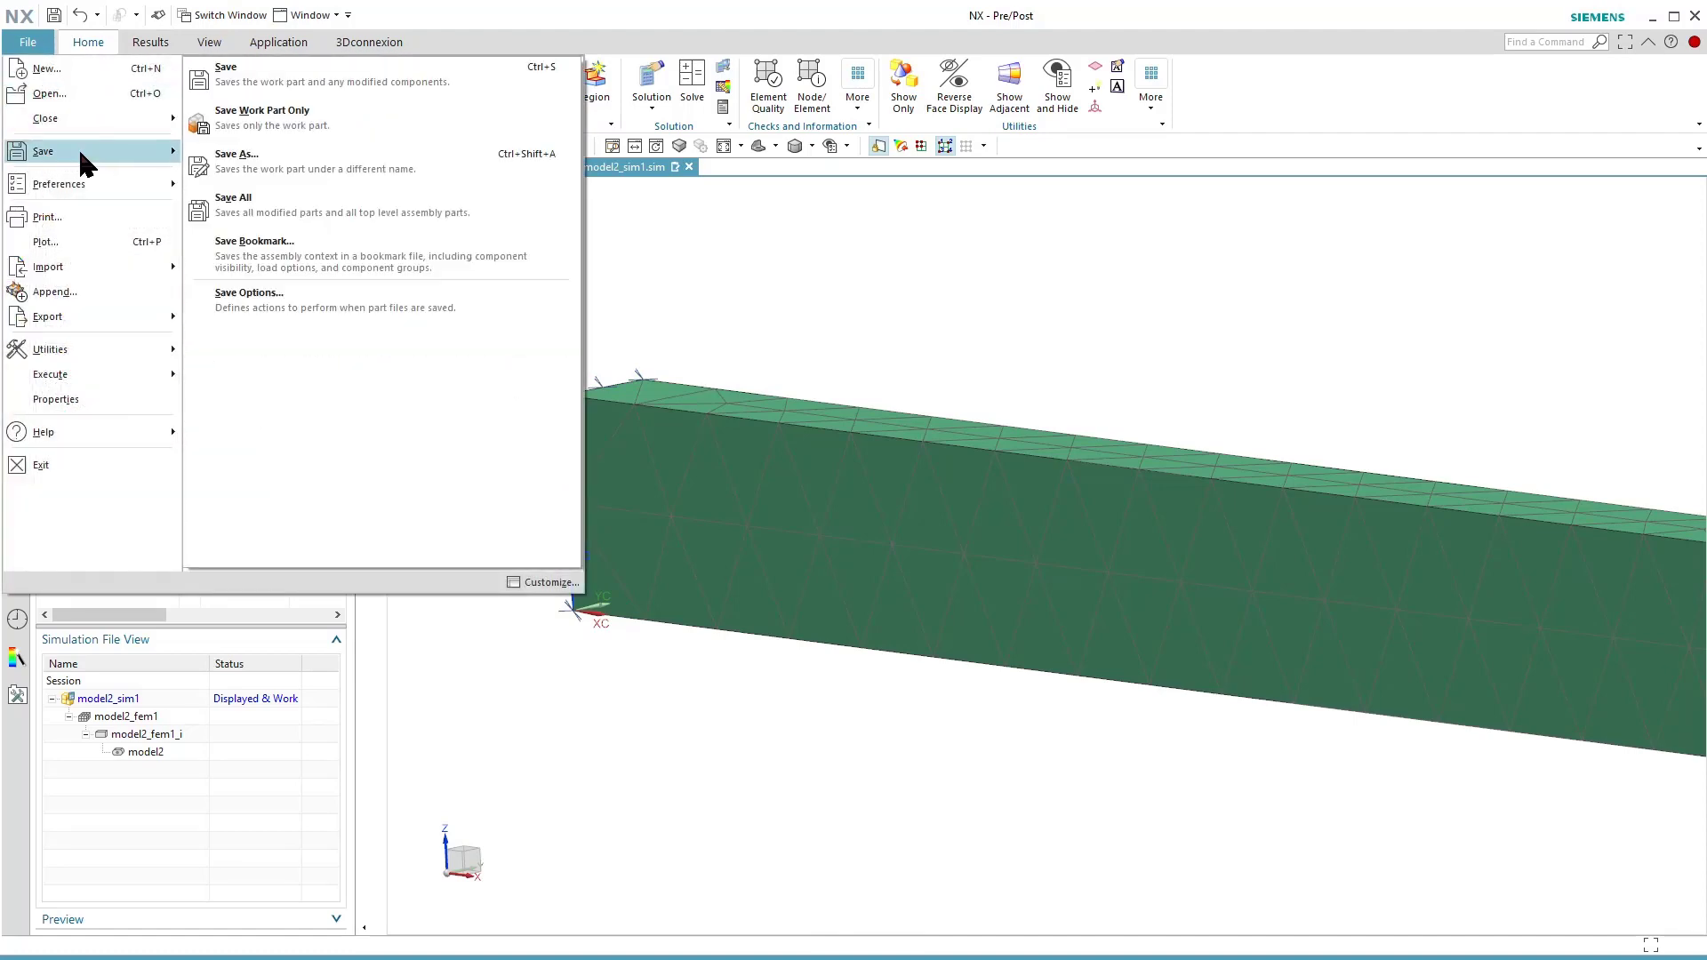
pyautogui.click(318, 213)
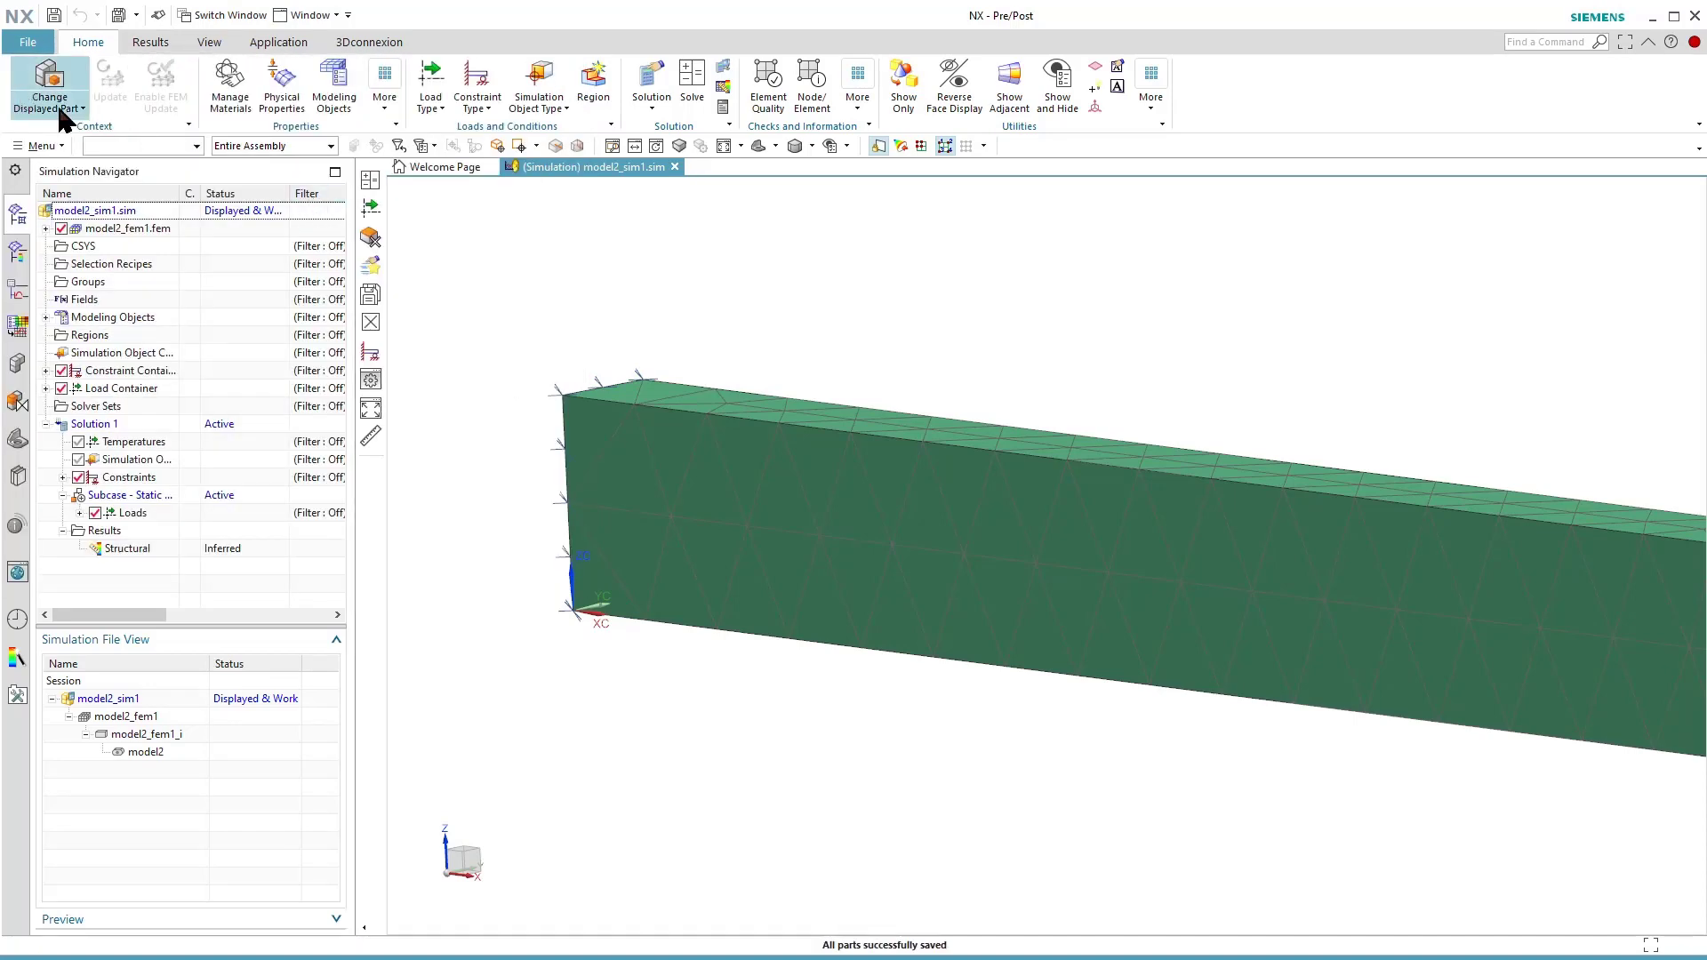
# Save and close all parts loaded in the session.
pyautogui.click(27, 44)
pyautogui.moveTo(102, 116)
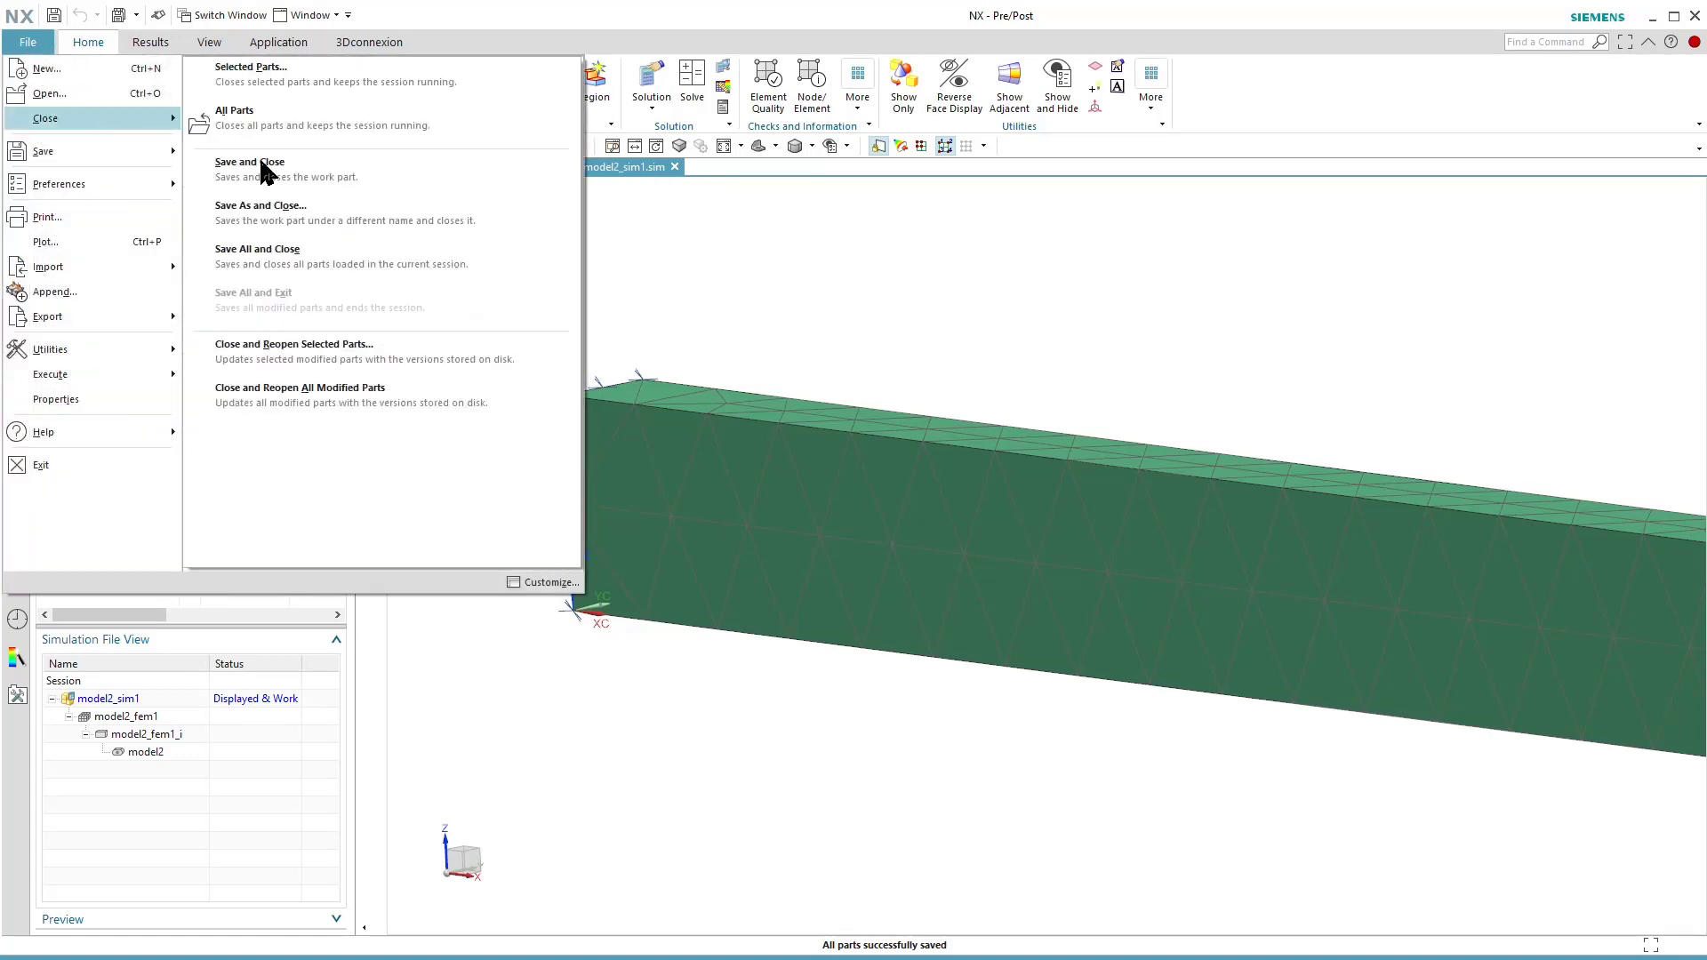
pyautogui.click(296, 258)
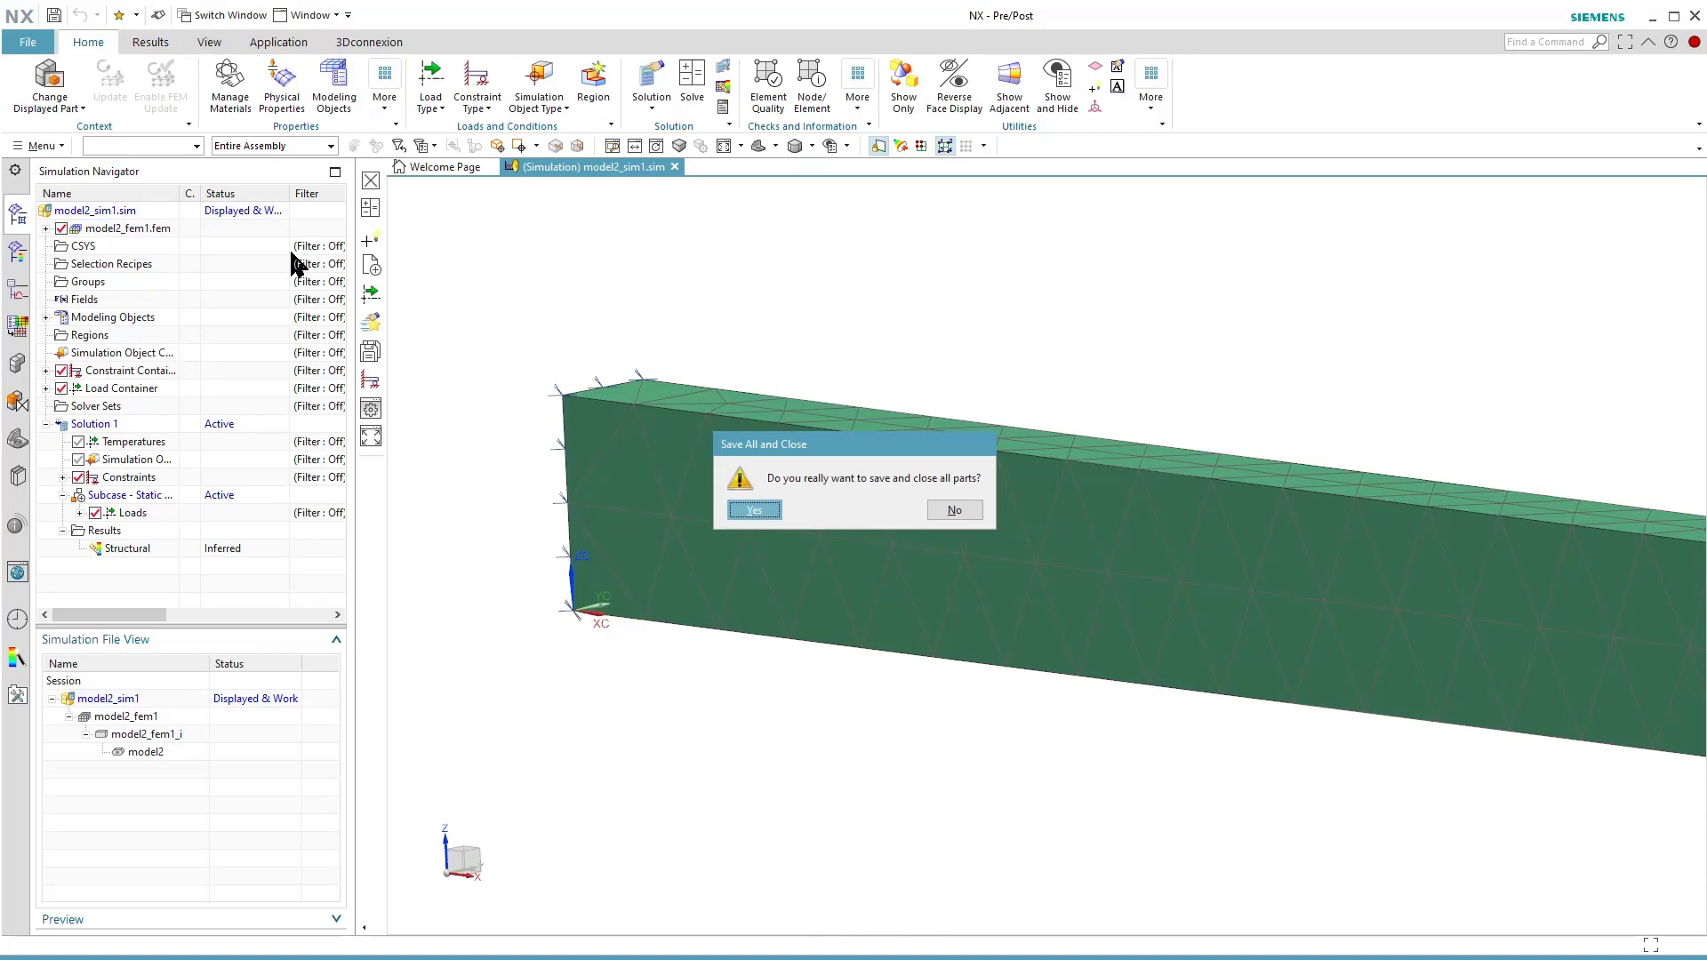
pyautogui.click(754, 509)
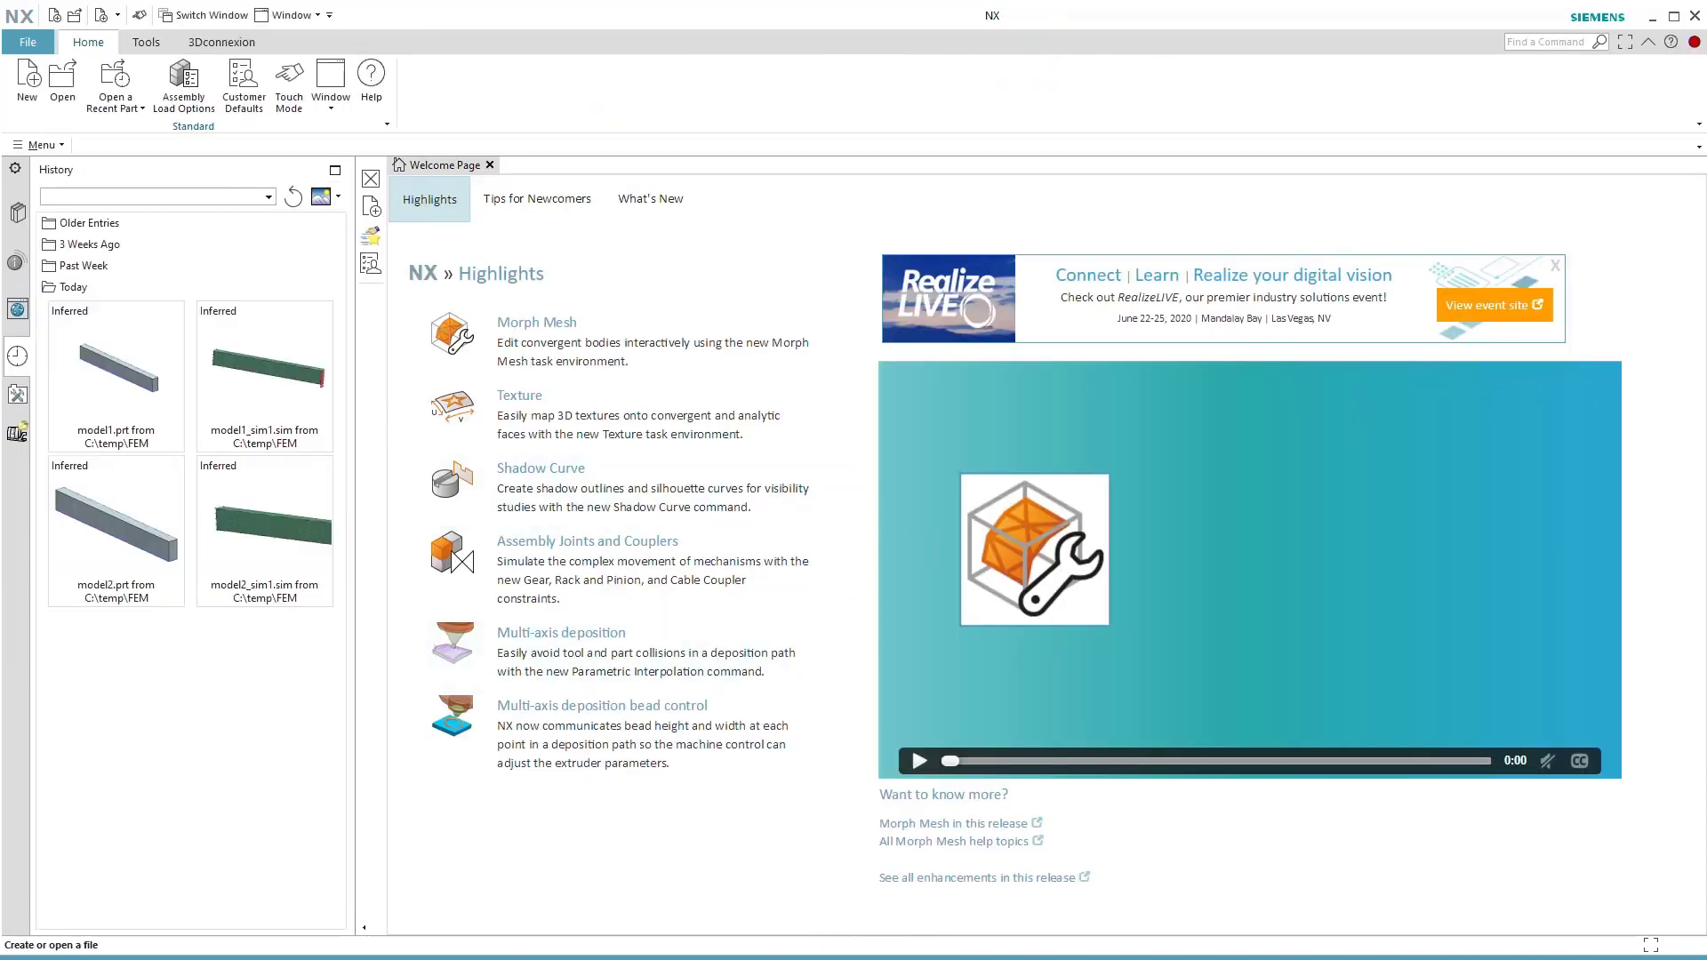
# Switch to Total Commander, bring its window fully into view, and sort the c:\temp\FEM folder by date.
pyautogui.hotkey('alt', 'Tab')
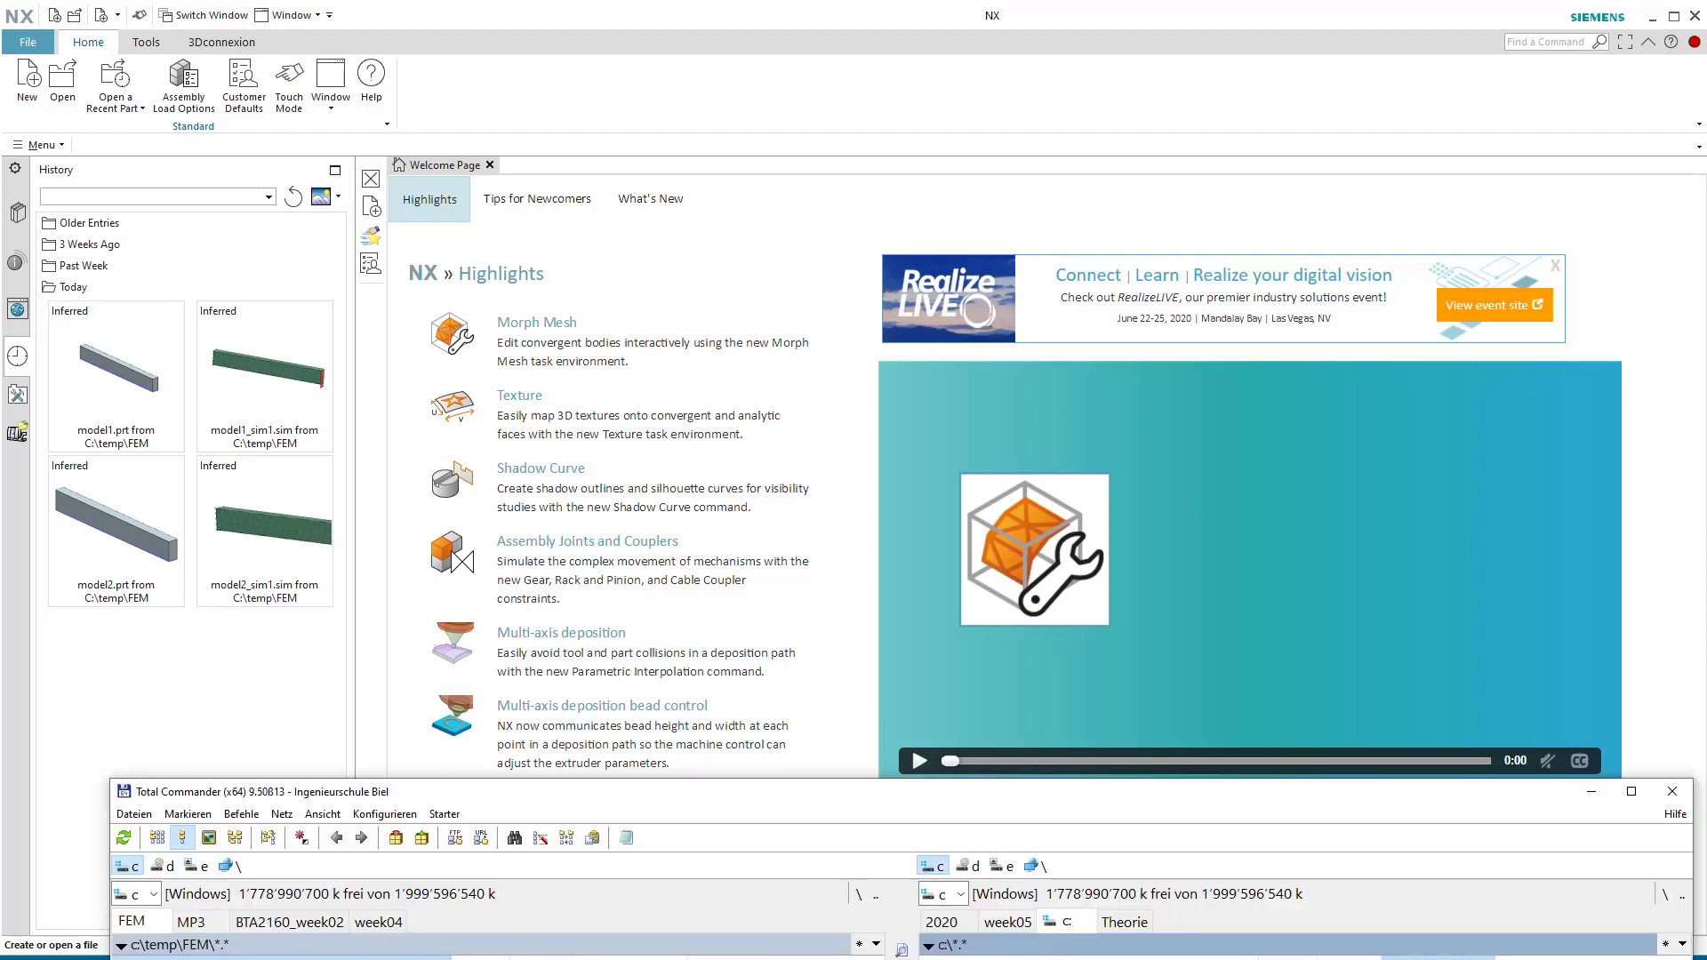
pyautogui.moveTo(435, 799); pyautogui.dragTo(418, 958)
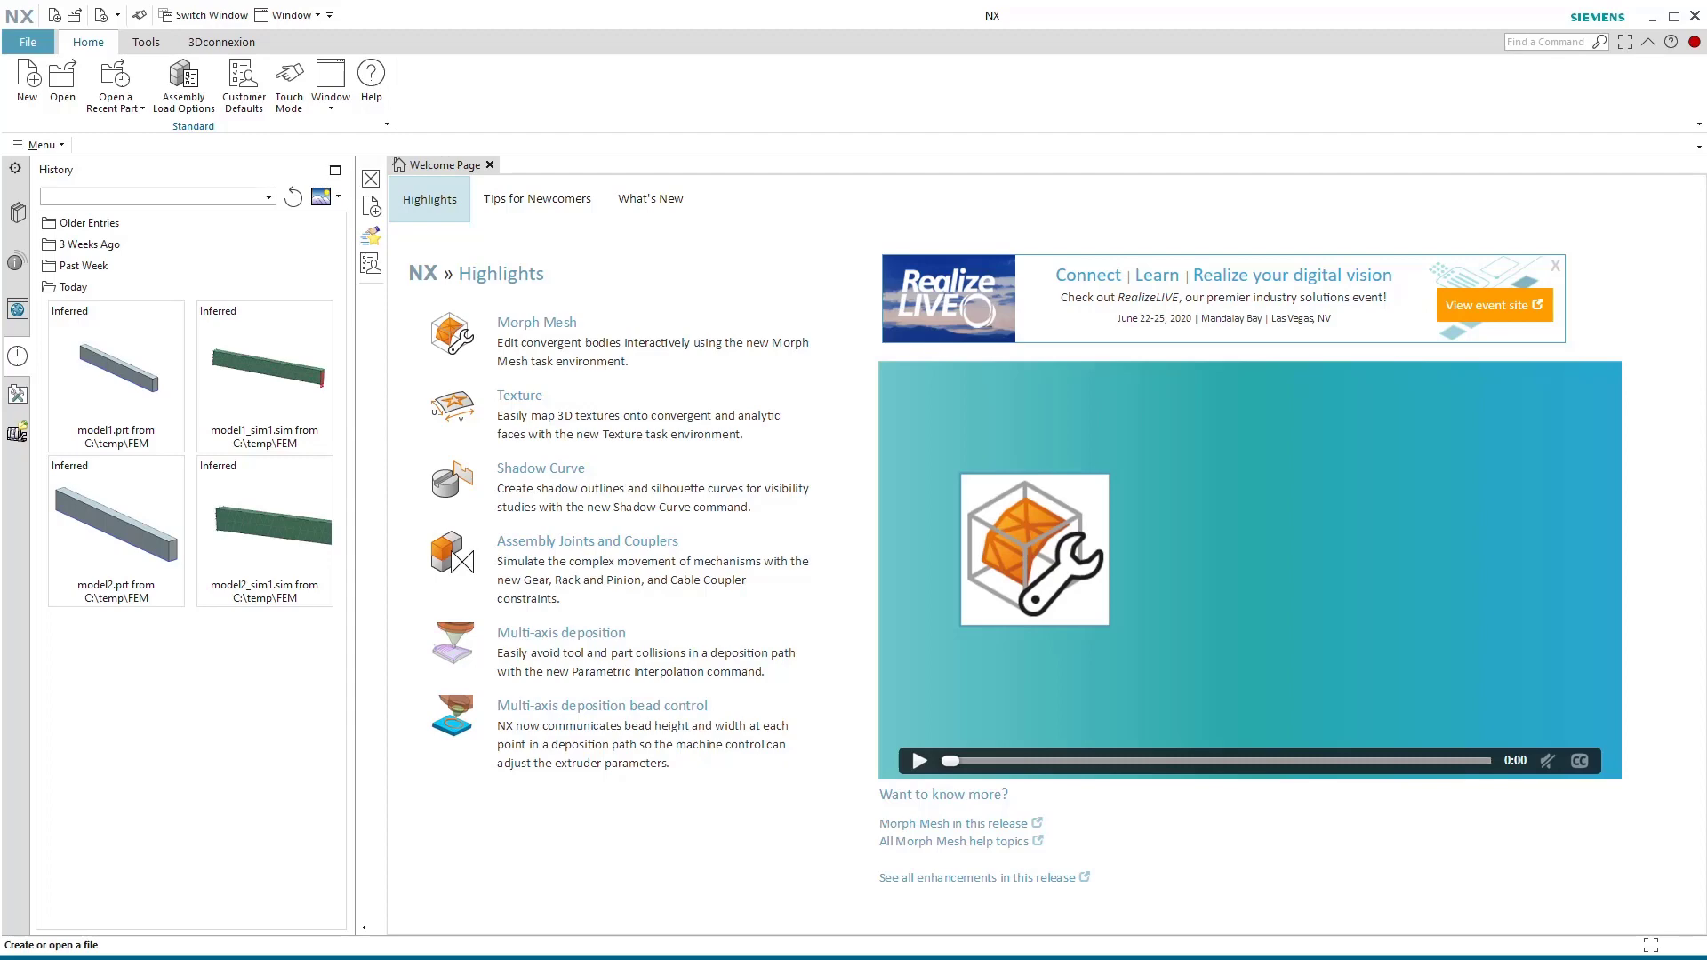
pyautogui.moveTo(418, 959); pyautogui.dragTo(501, 29)
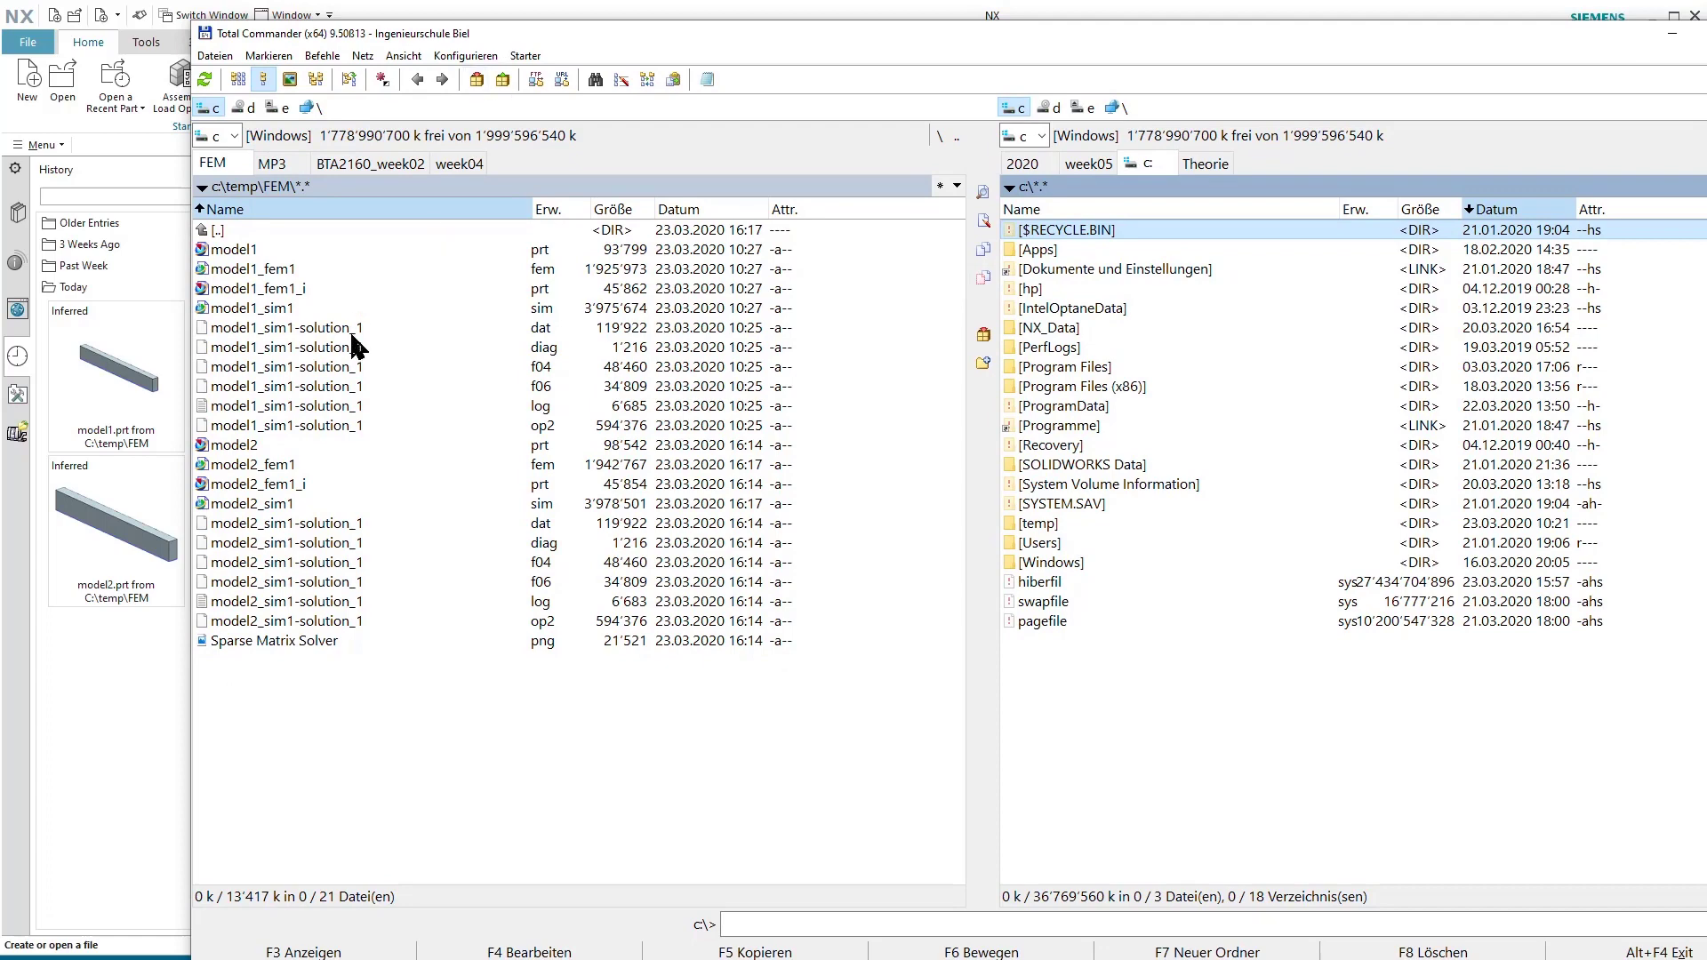
pyautogui.click(707, 211)
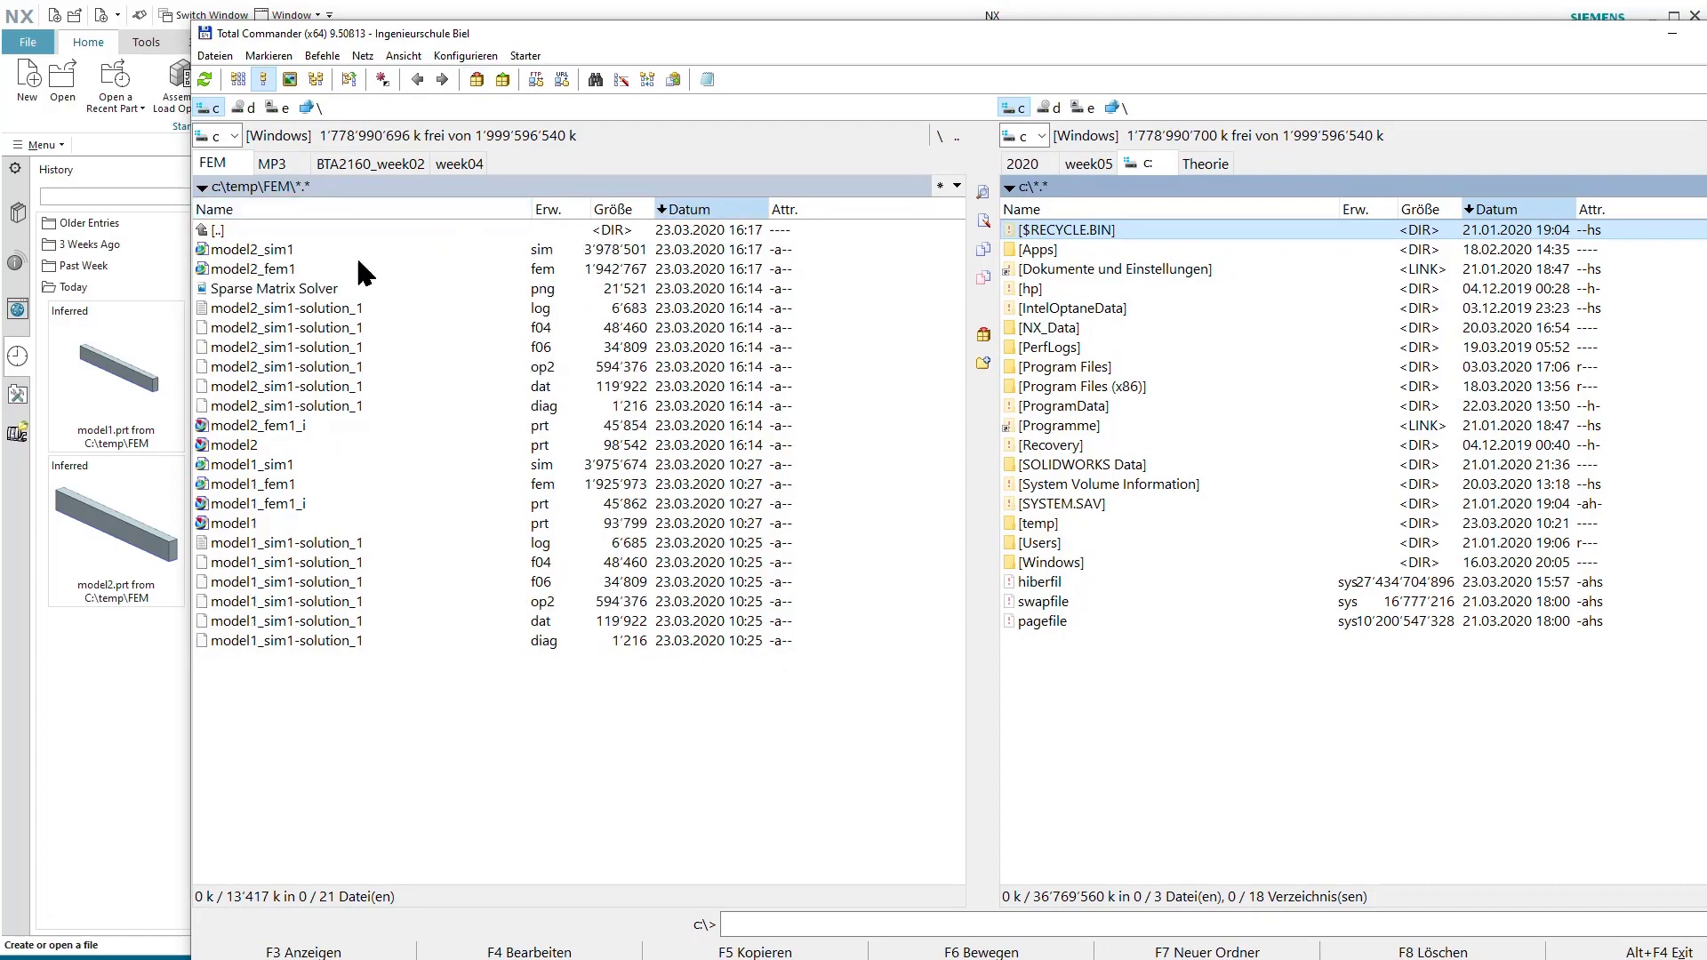
# Mark the files from model2_sim1.sim through model2.prt, and clear the marks by leaving and reopening the FEM folder.
pyautogui.click(271, 253)
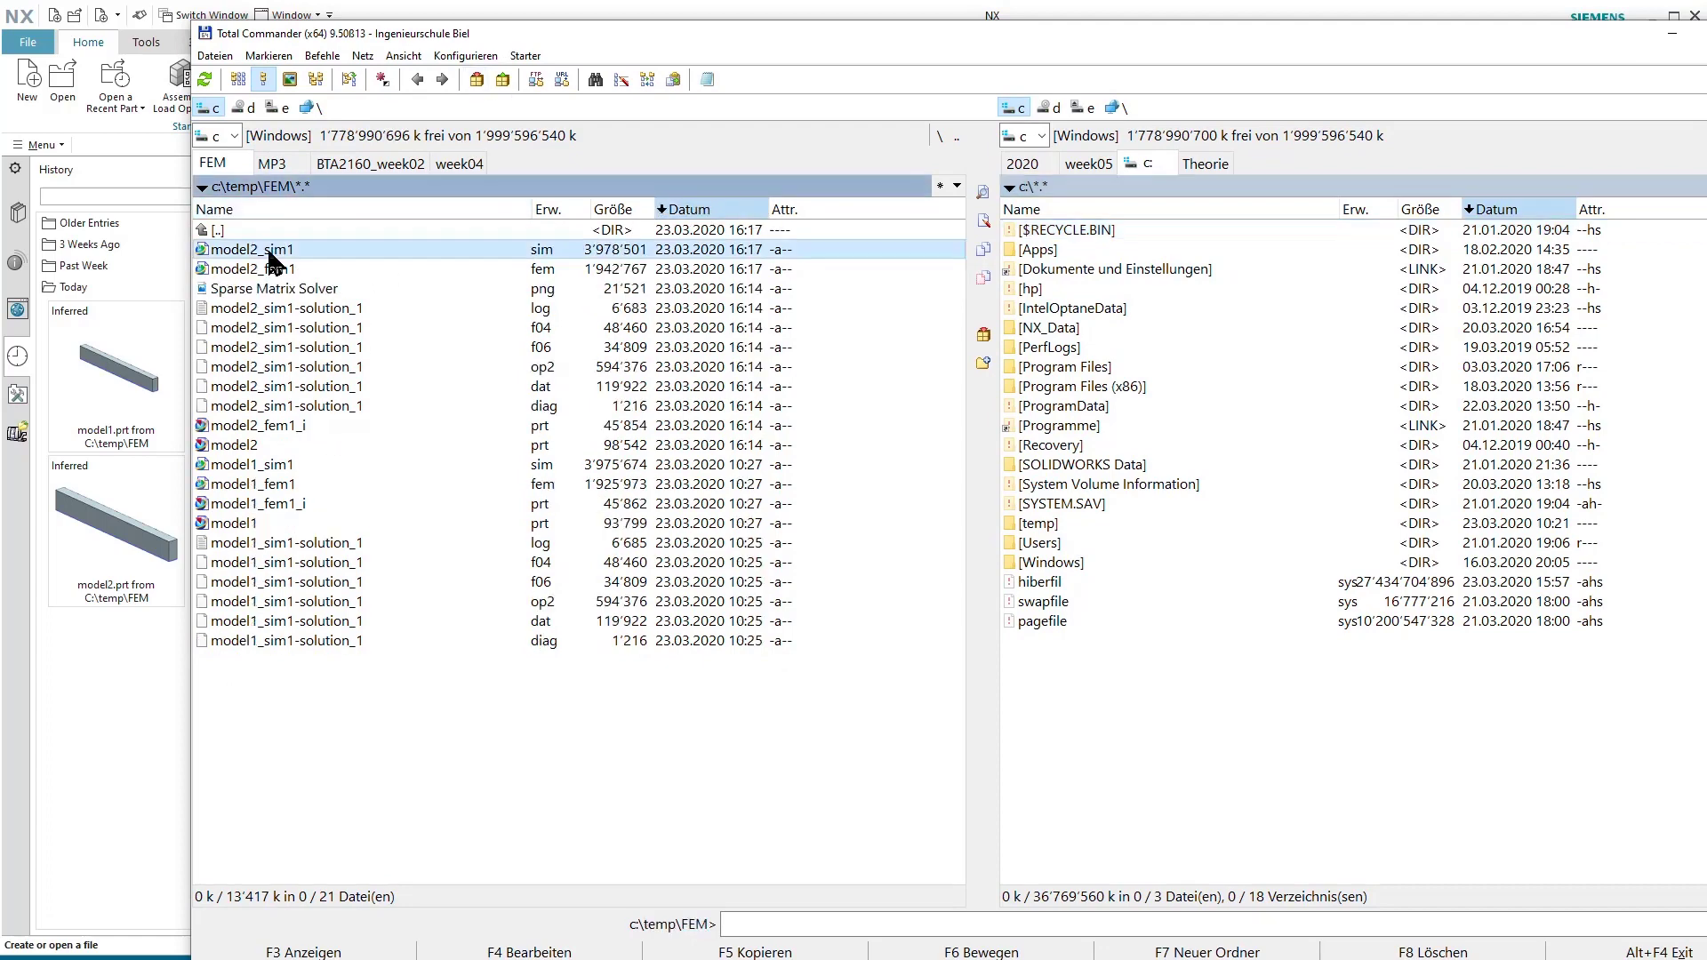
pyautogui.keyDown('shift'); pyautogui.click(257, 444); pyautogui.keyUp('shift')
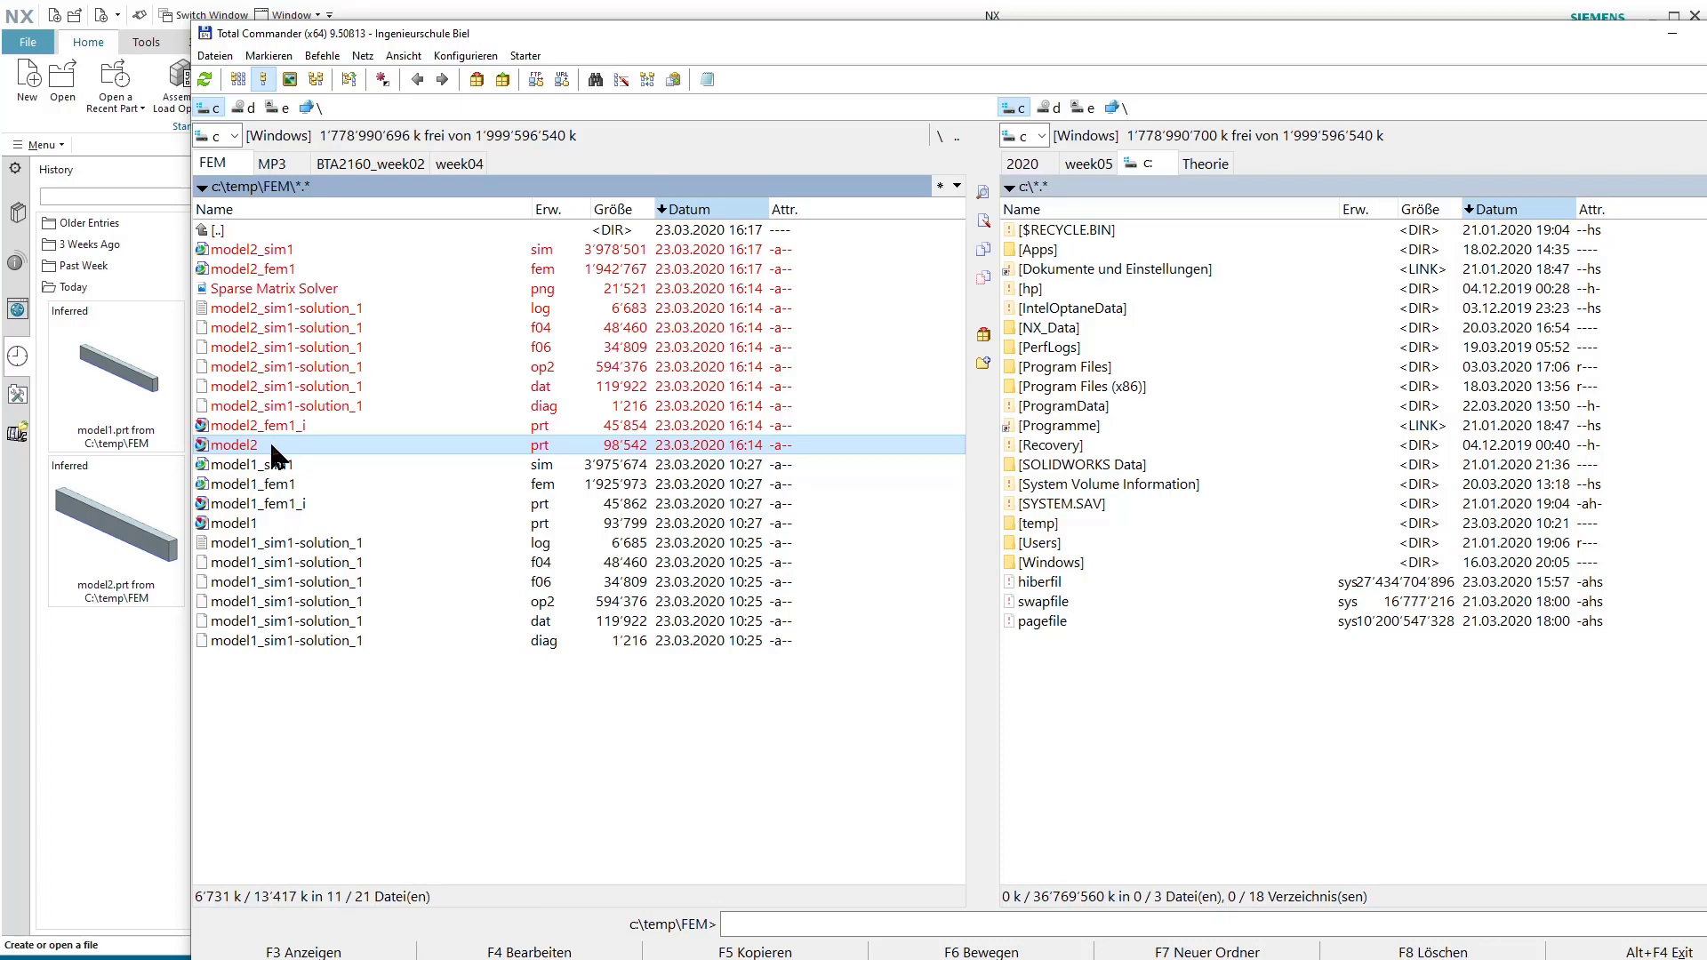
pyautogui.doubleClick(224, 233)
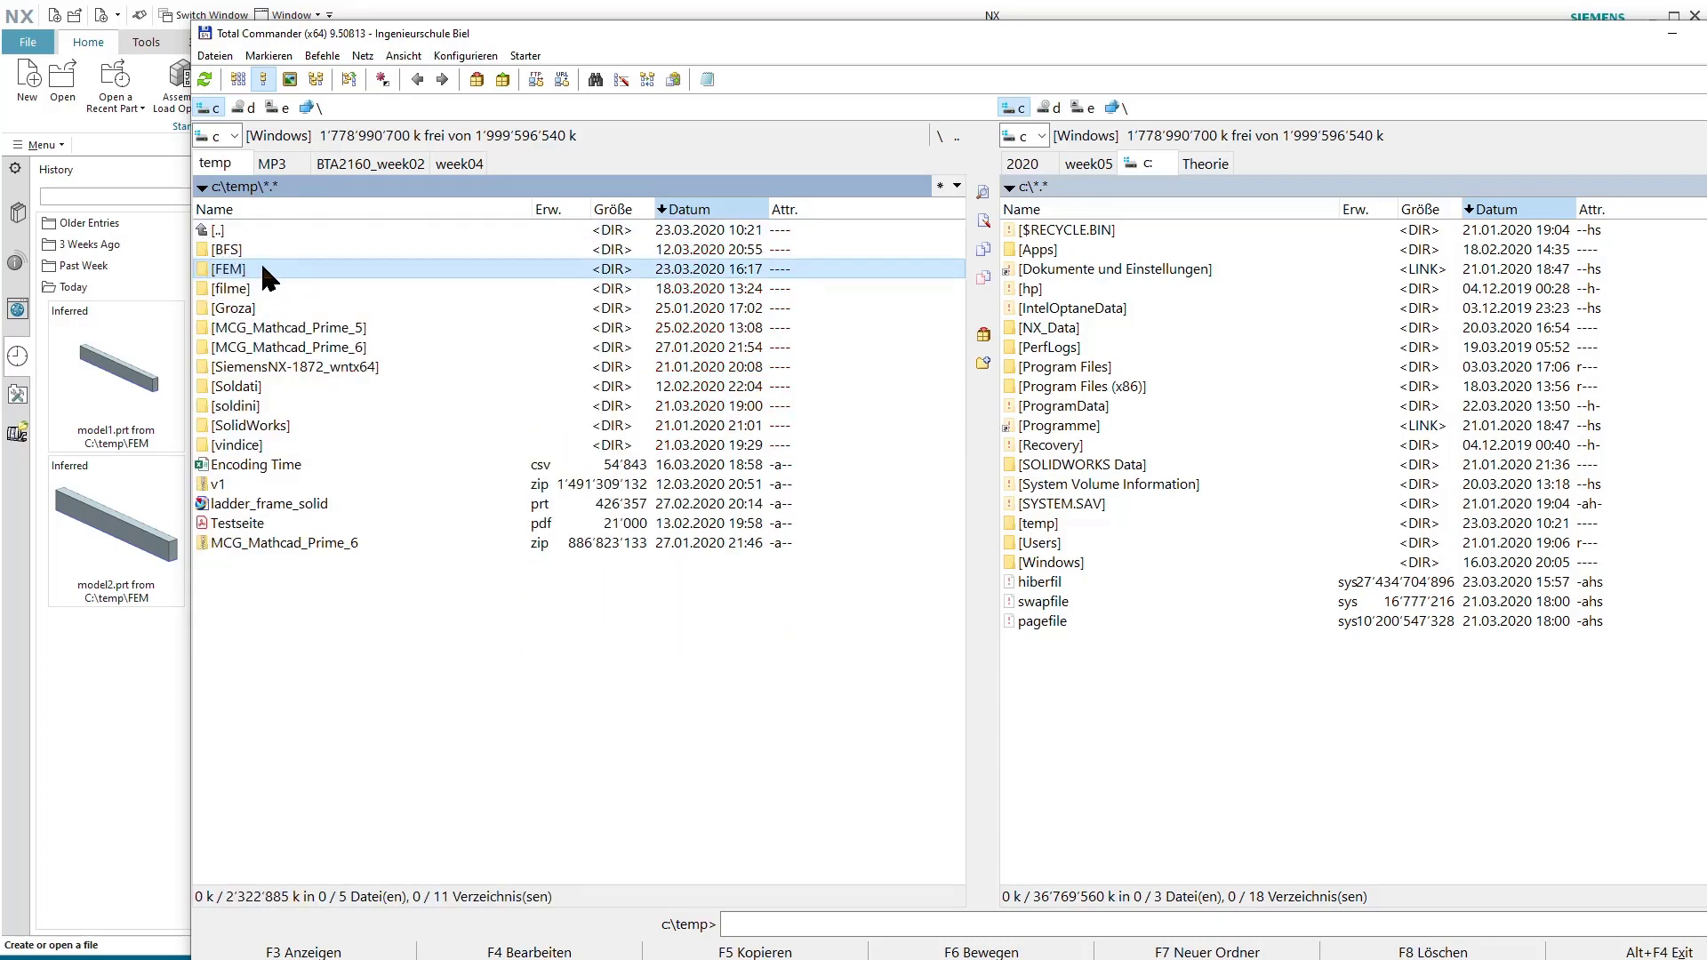
pyautogui.doubleClick(263, 268)
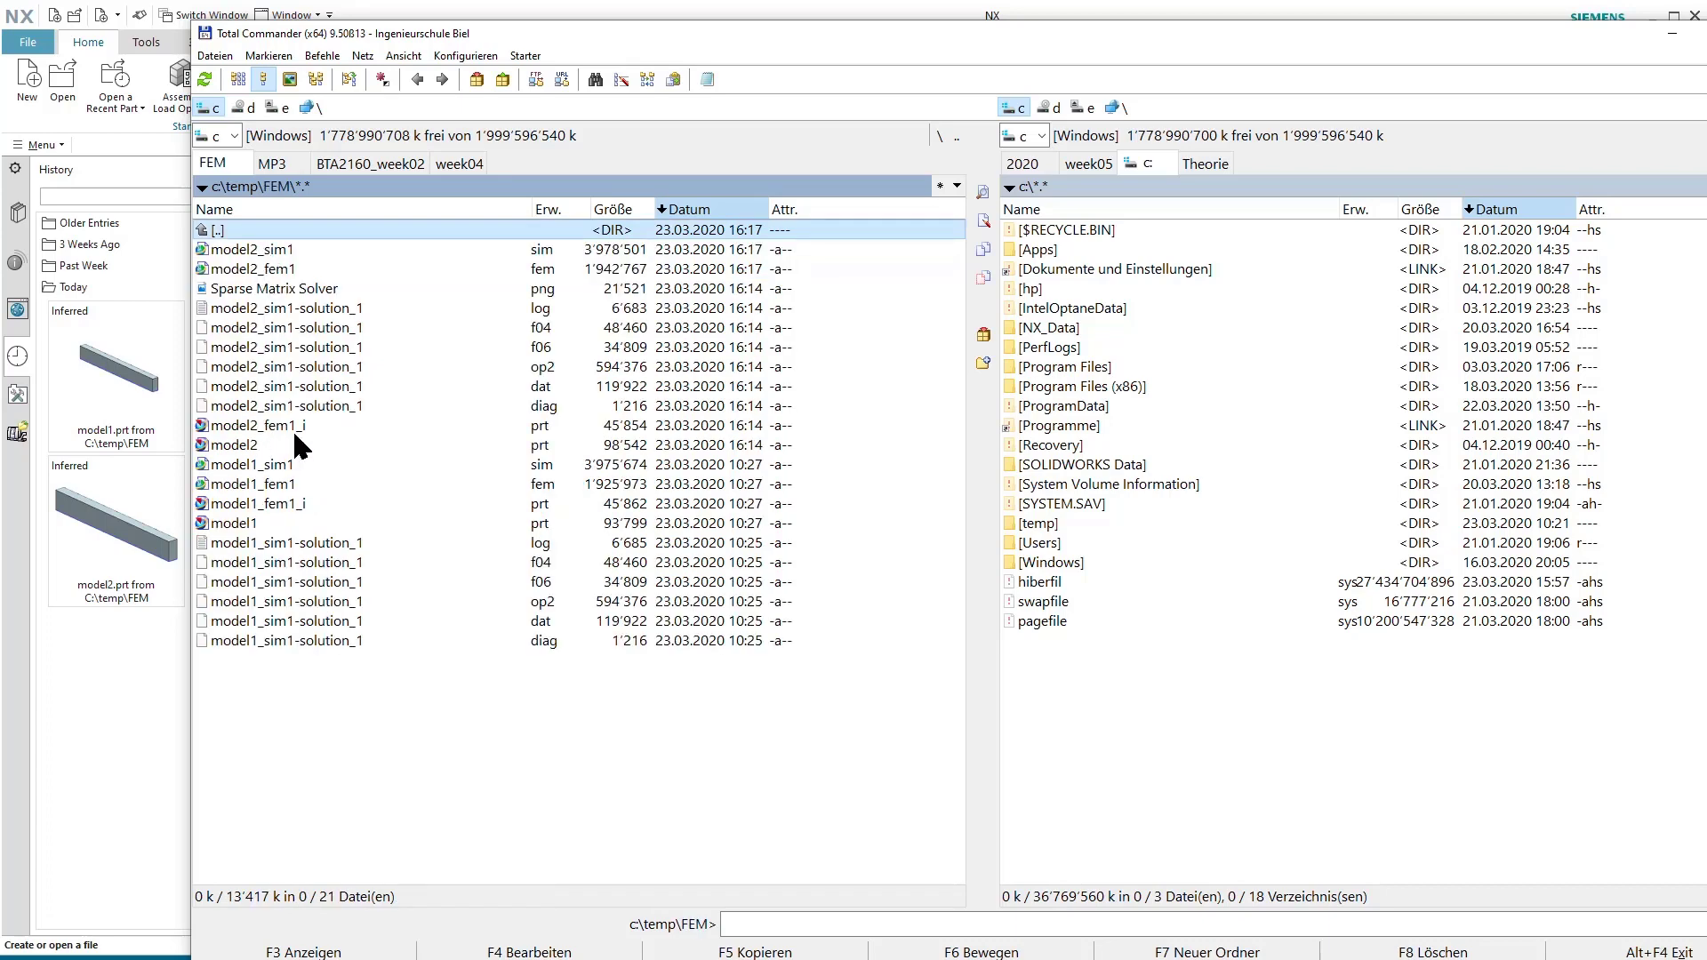
# Mark model2.prt and model2_fem1_i.prt in the FEM folder, then highlight model2_fem1.fem and model2_sim1.sim.
pyautogui.click(238, 445)
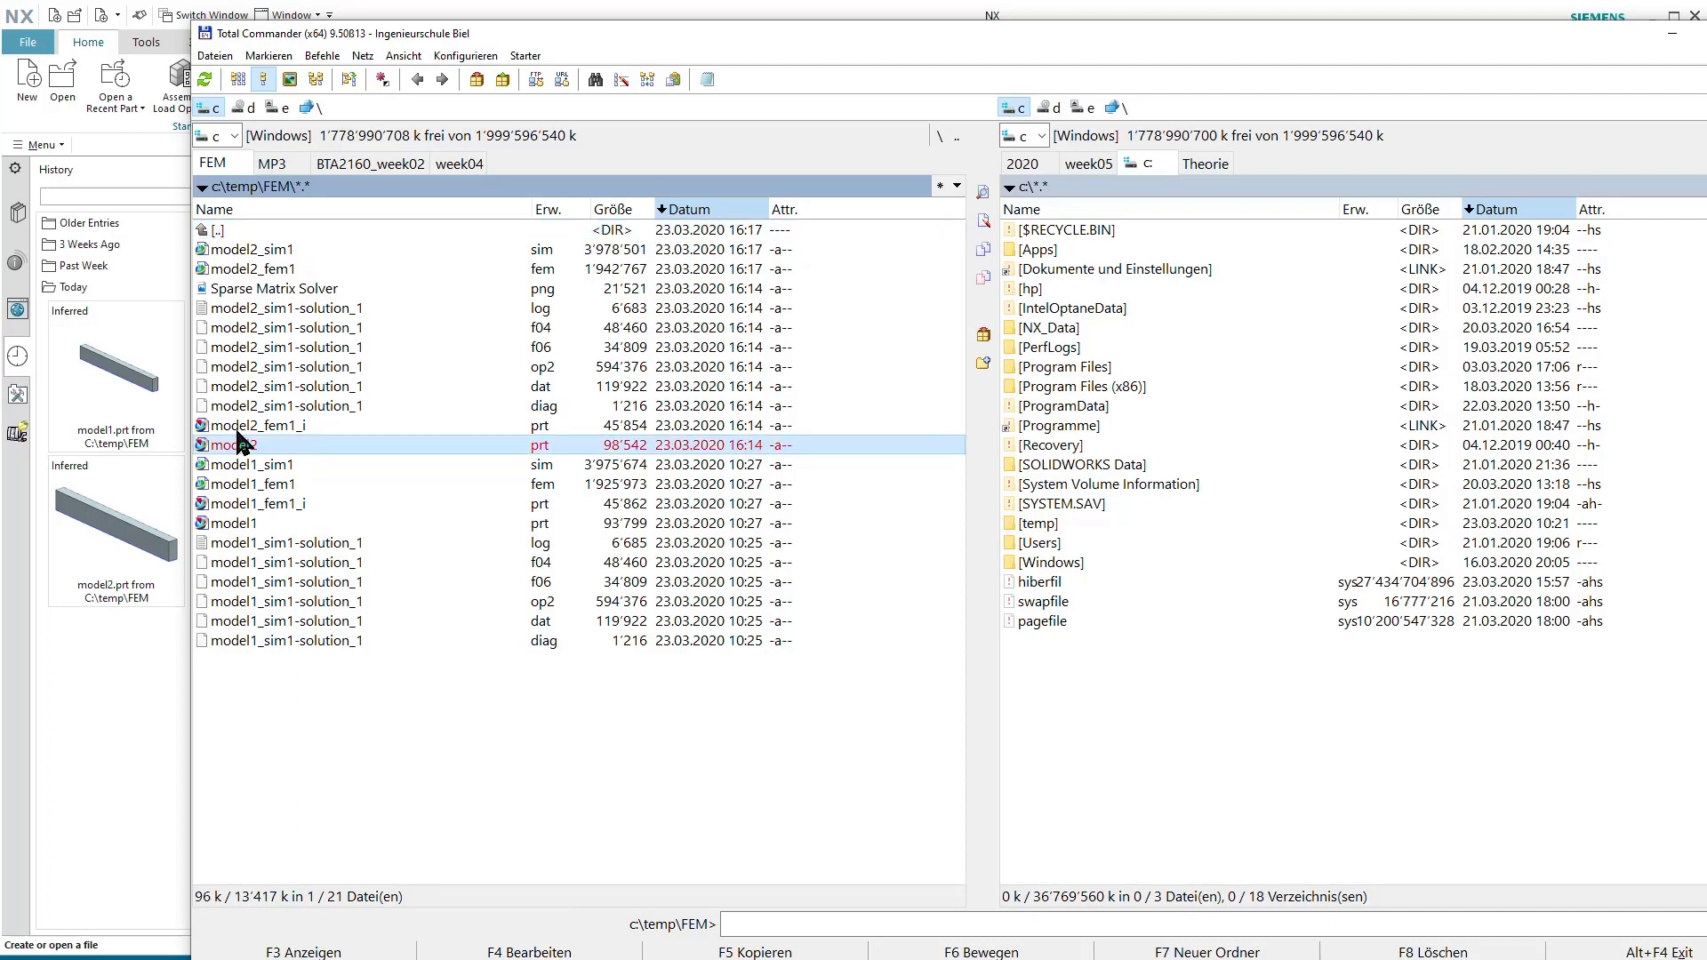
pyautogui.keyDown('ctrl'); pyautogui.click(237, 426); pyautogui.keyUp('ctrl')
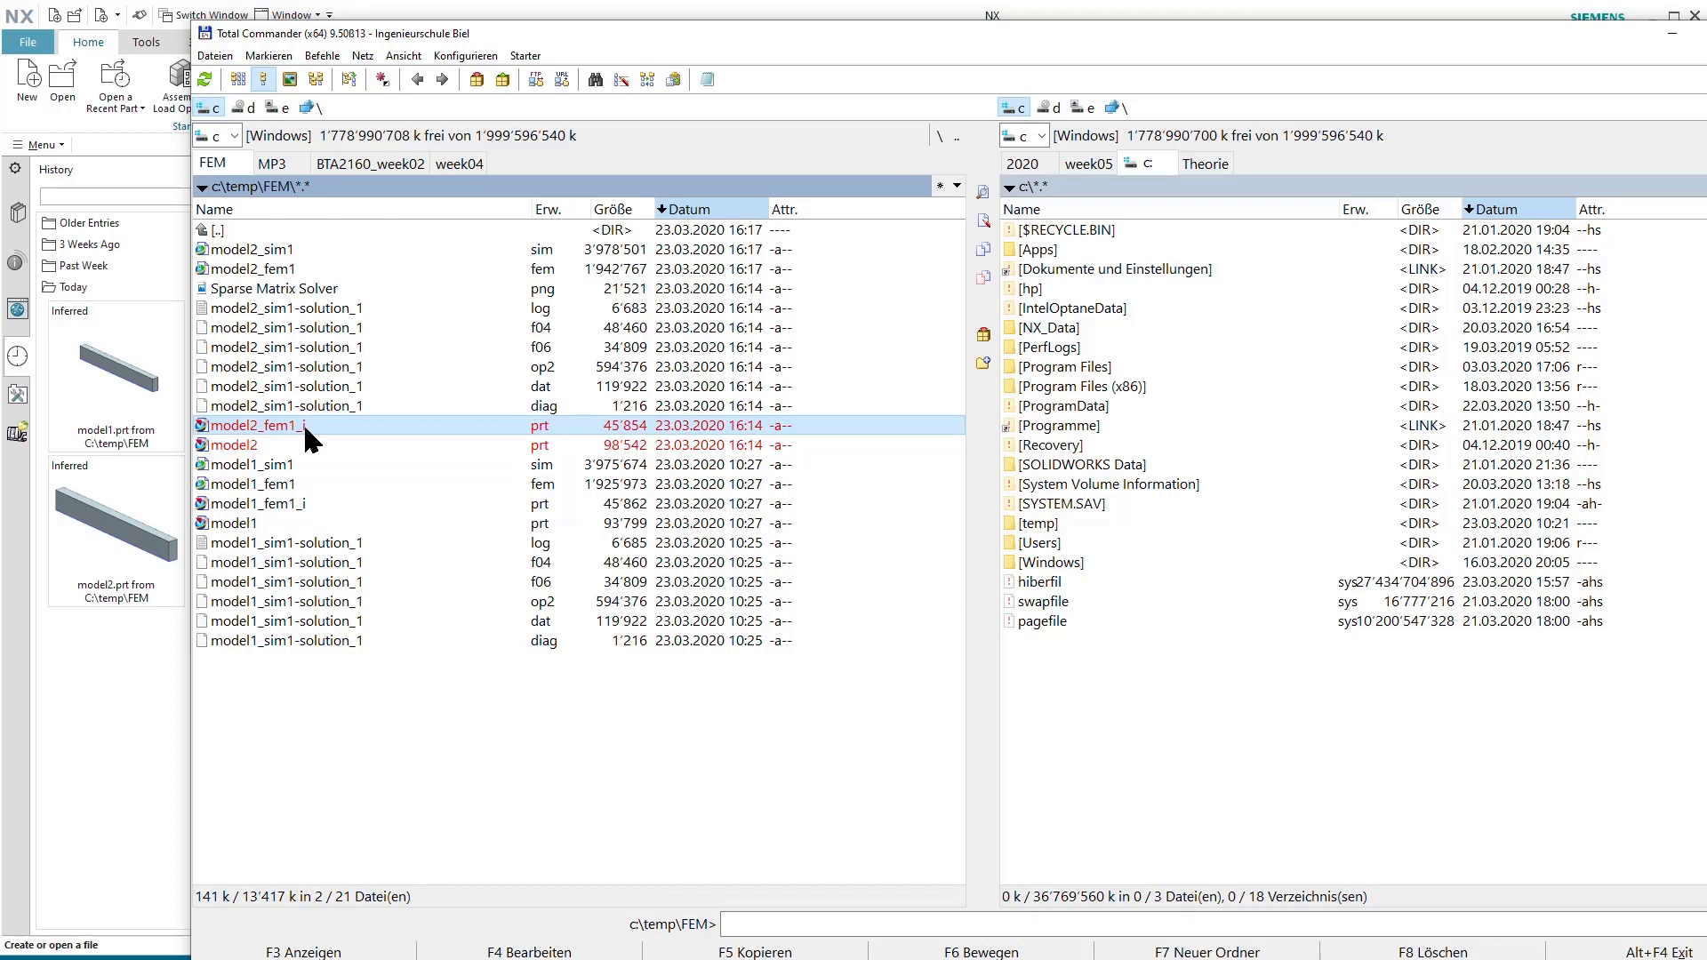
pyautogui.click(250, 267)
pyautogui.click(251, 256)
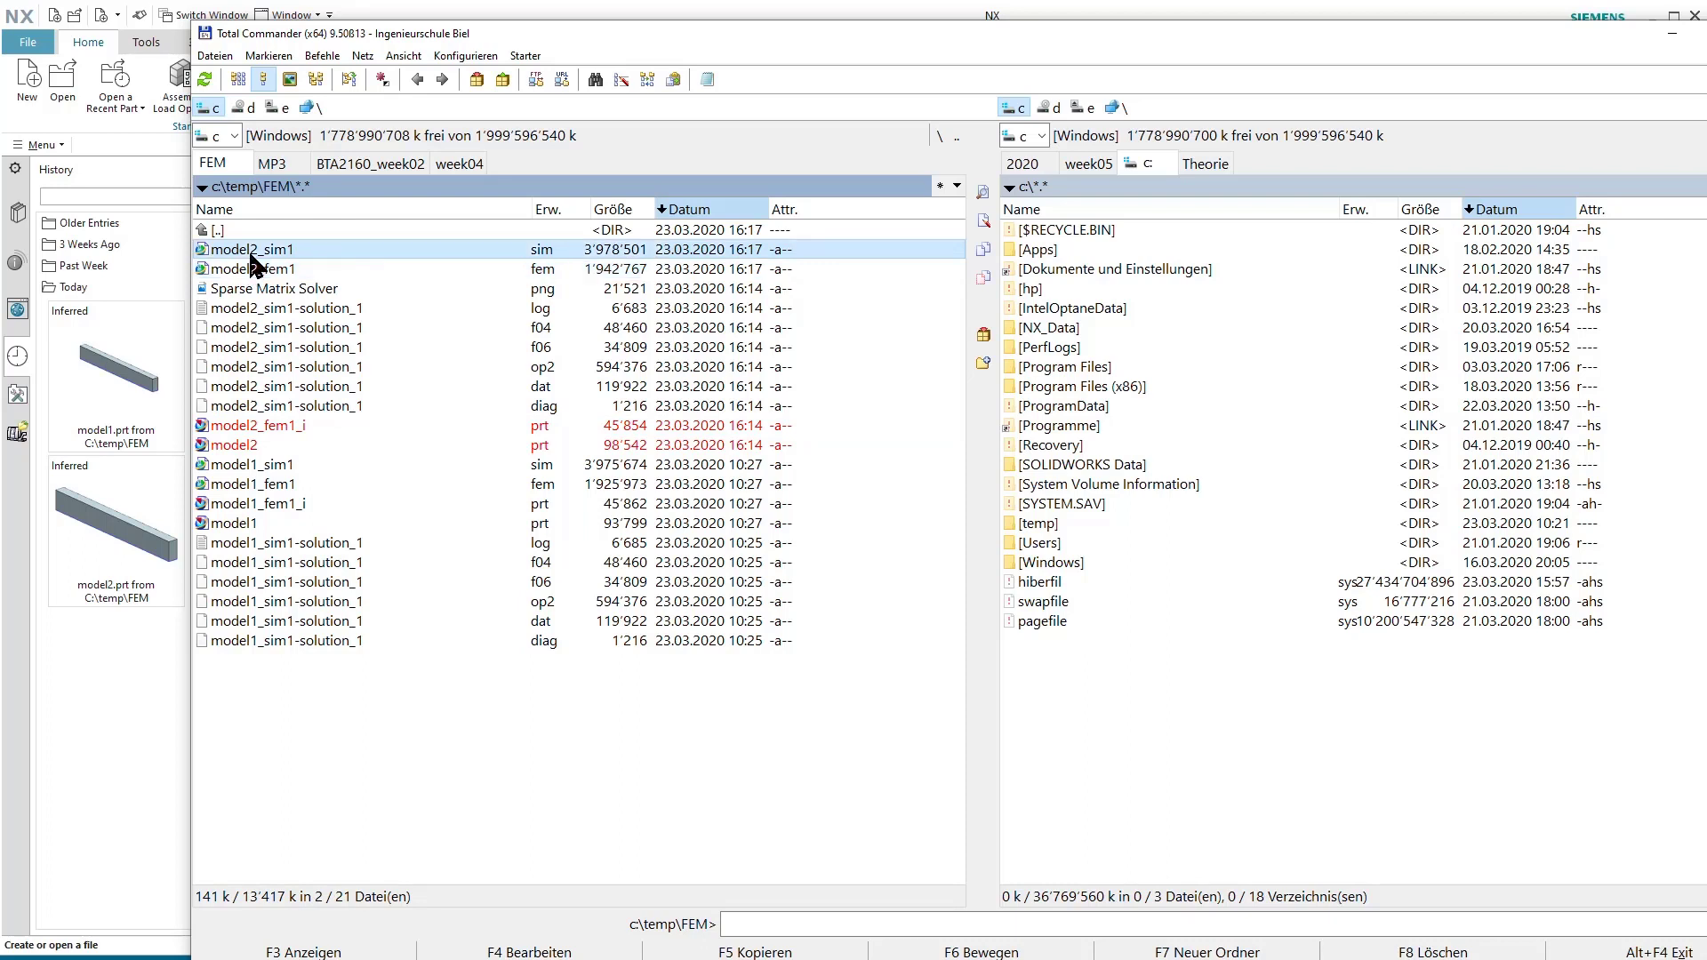
pyautogui.click(250, 272)
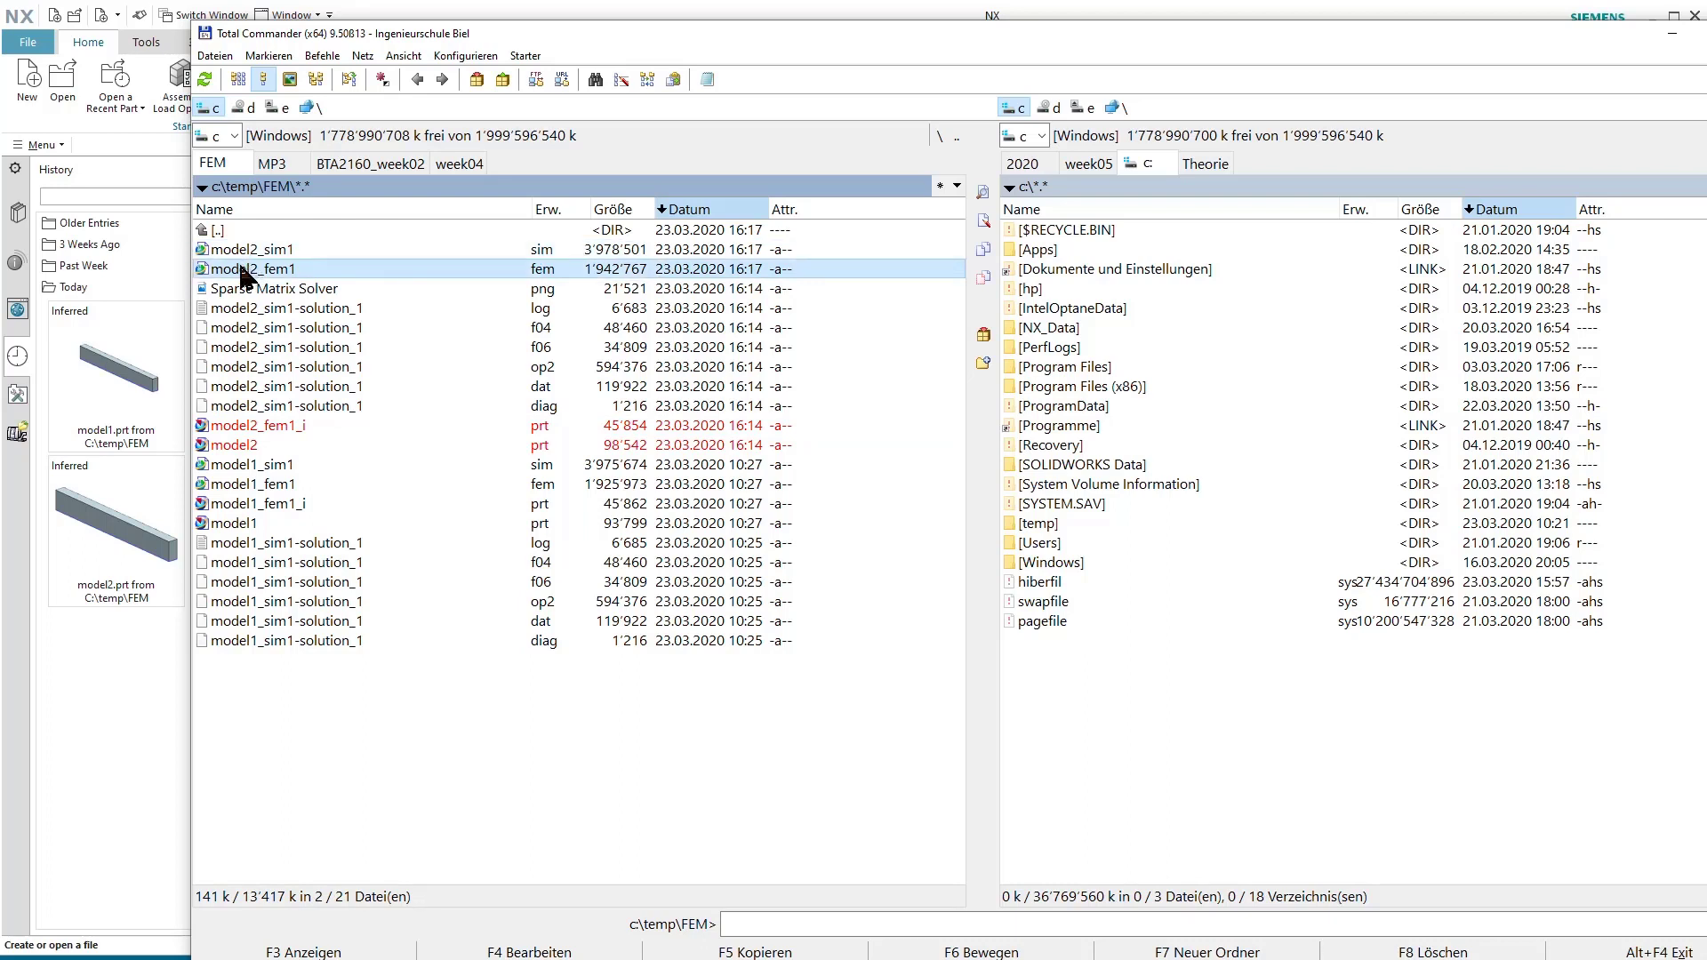
pyautogui.click(242, 255)
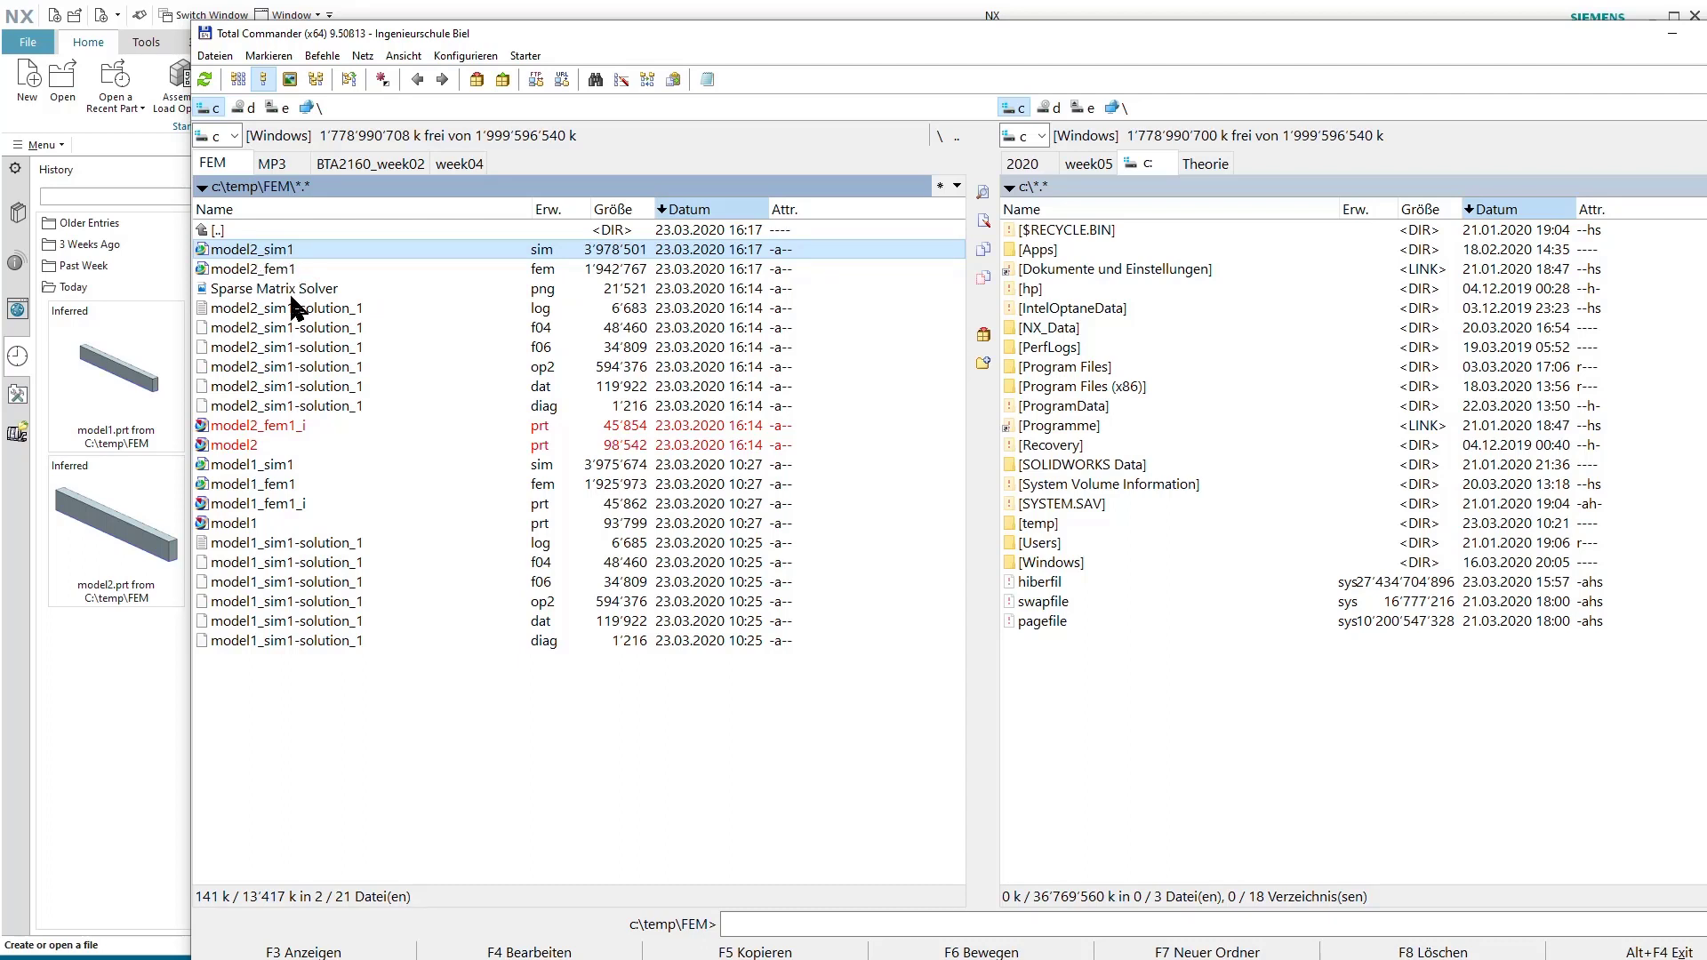
# Add model2_sim1-solution_1.op2, model2_fem1.fem and model2_sim1.sim to the marked files.
pyautogui.click(262, 367)
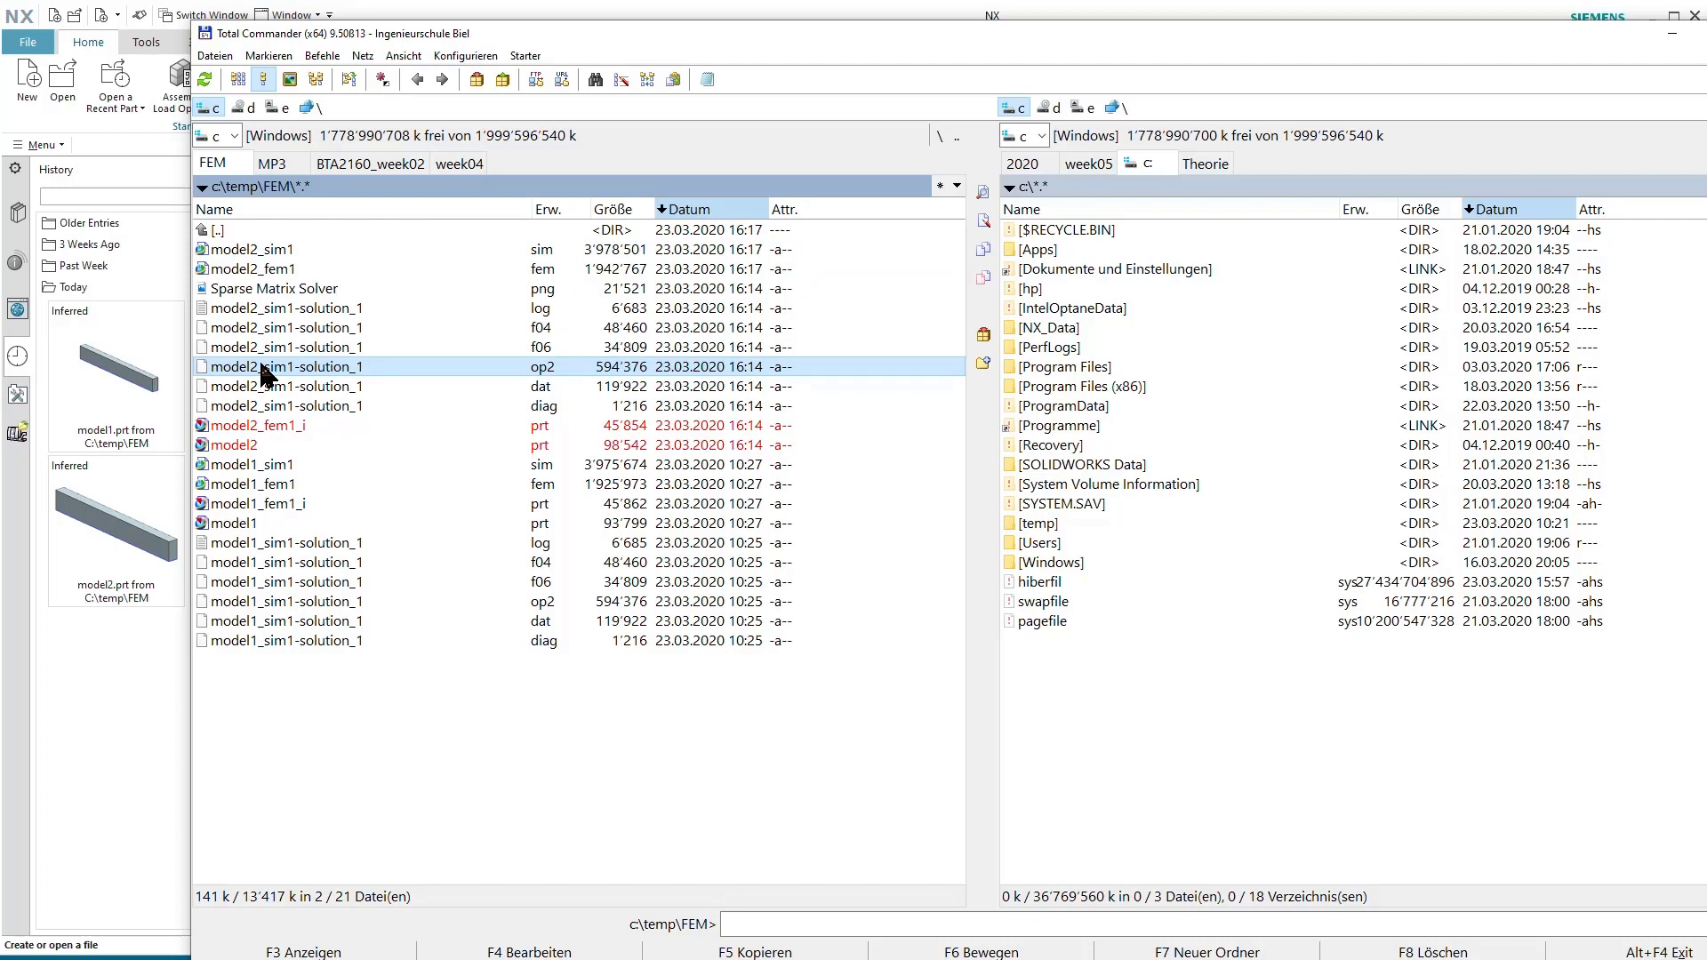
pyautogui.rightClick(261, 366)
pyautogui.click(244, 378)
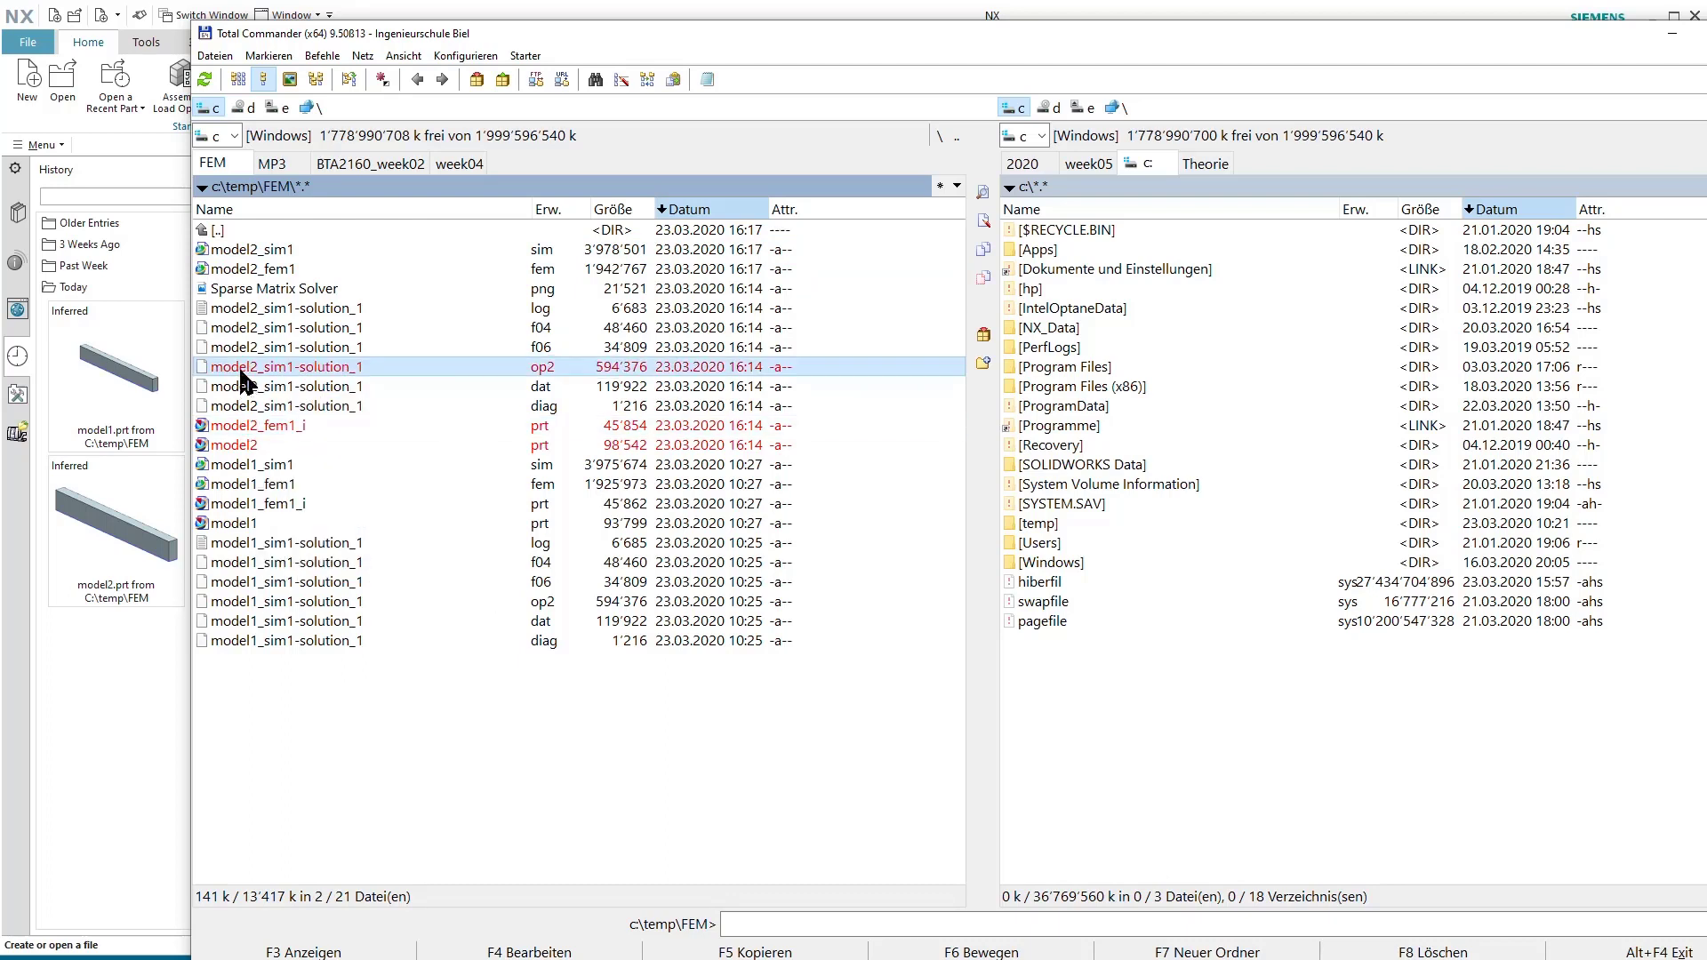
pyautogui.rightClick(233, 272)
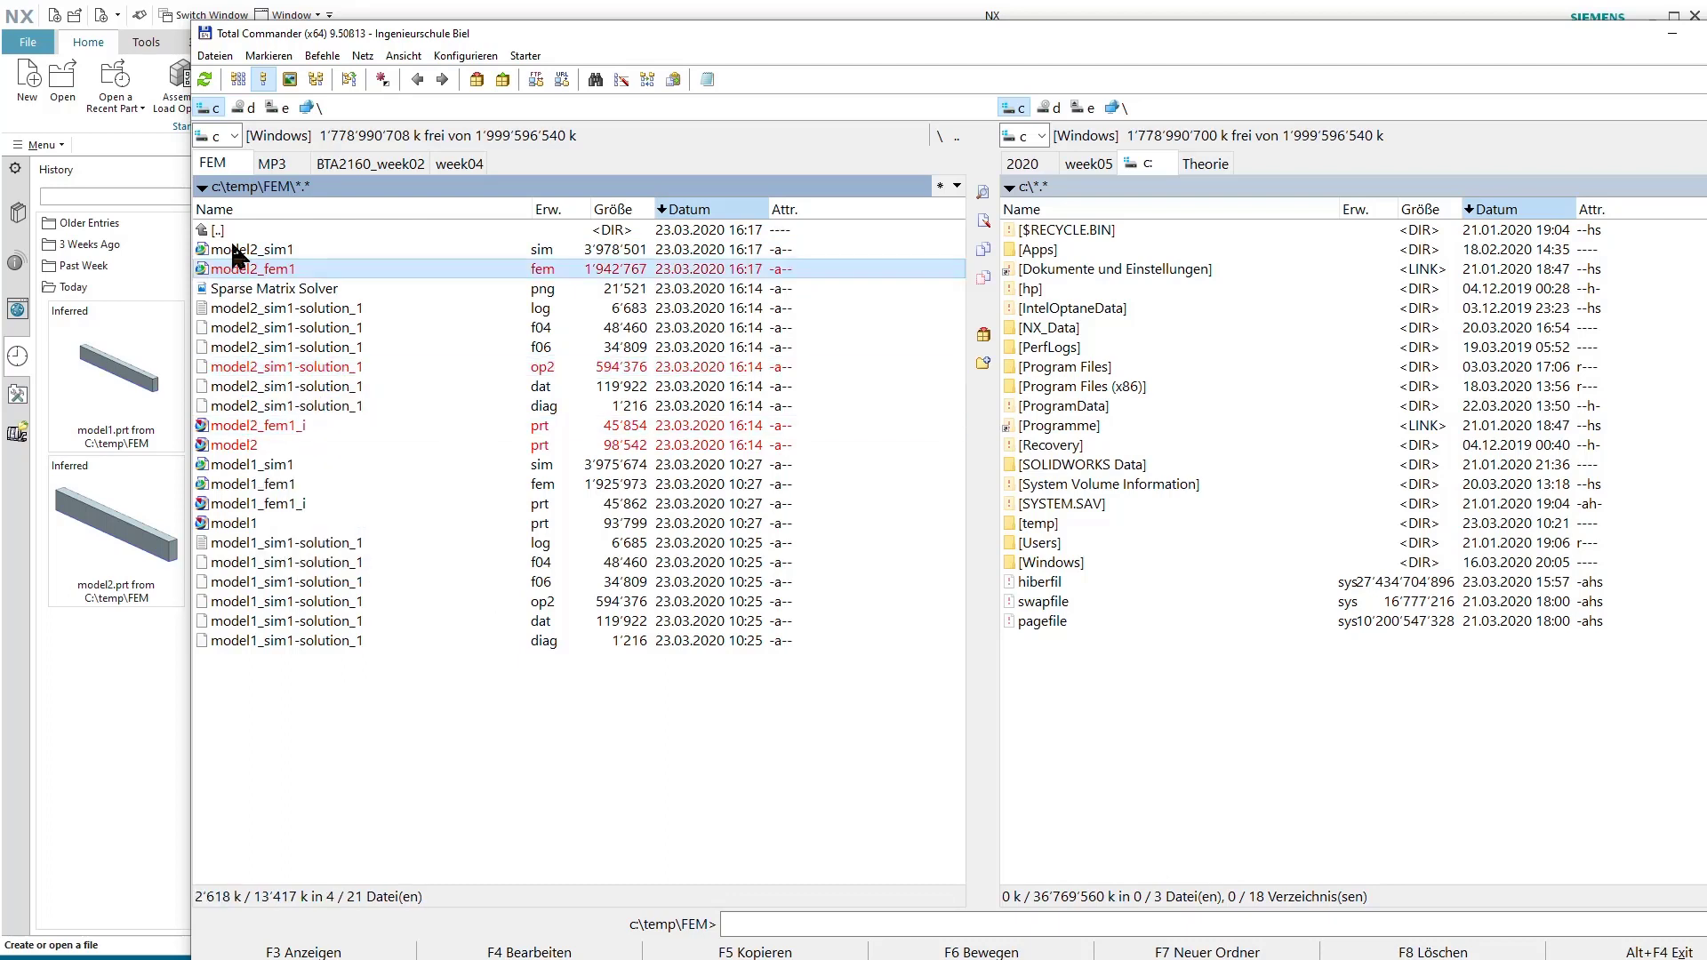
pyautogui.rightClick(234, 249)
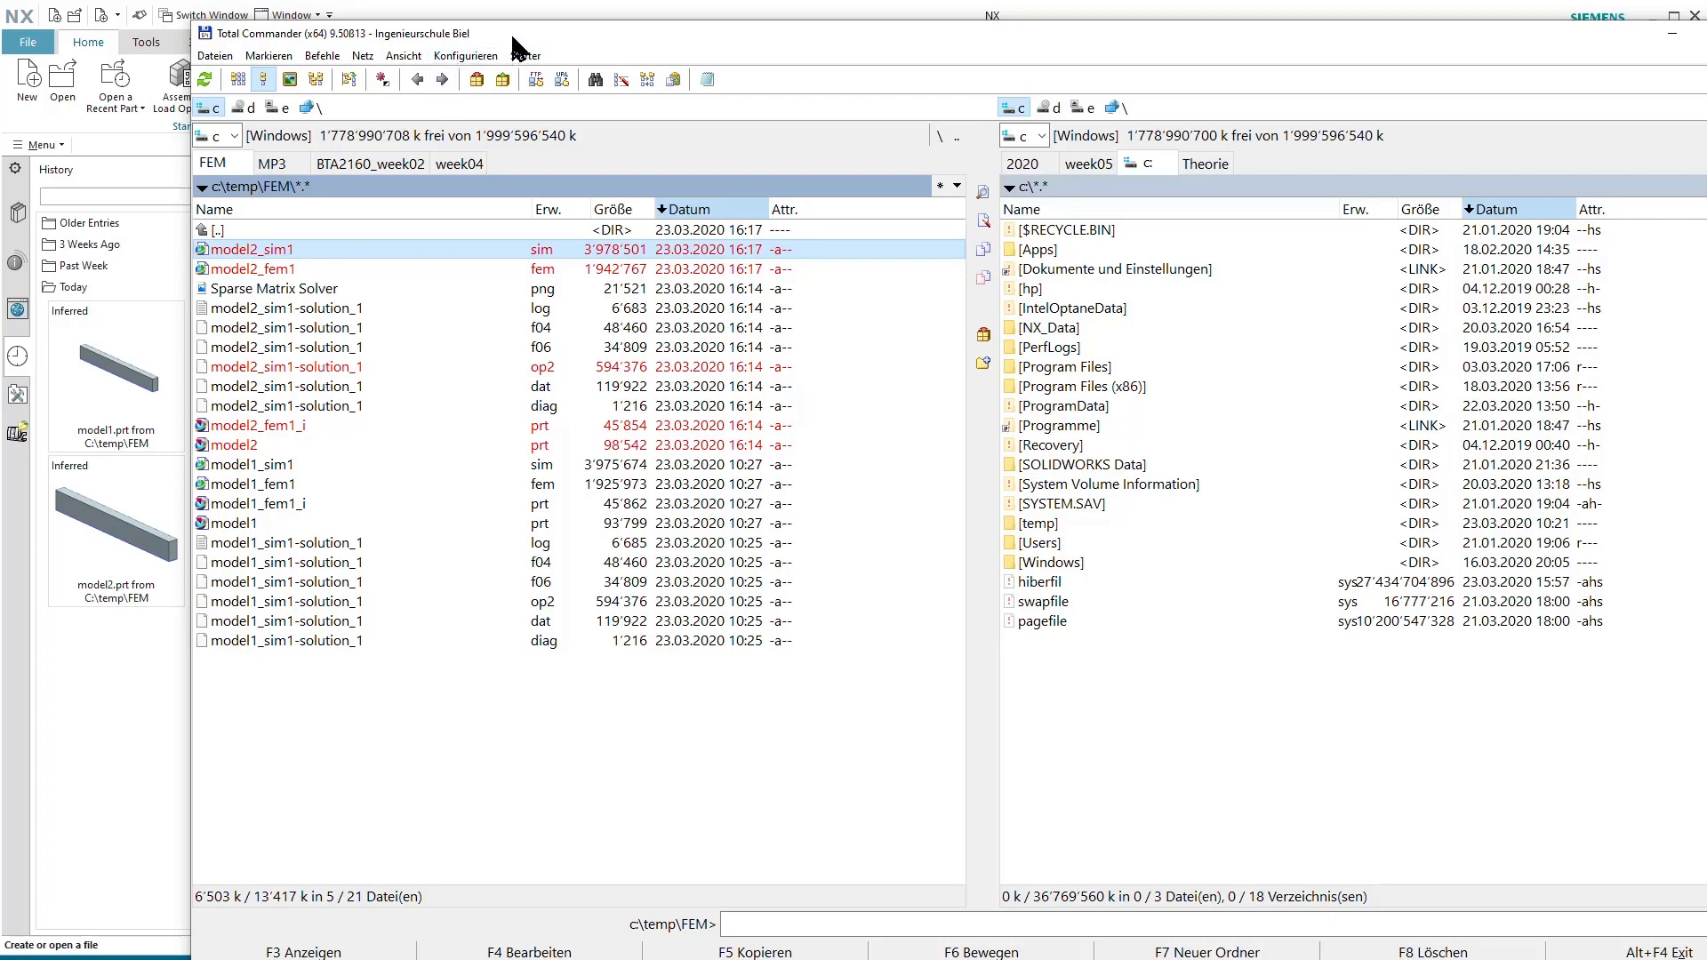
# Move the file manager aside, load the marked model2 files into NX, accept the idealized part warning, and select model2 in the file view.
pyautogui.moveTo(510, 30); pyautogui.dragTo(1125, 77)
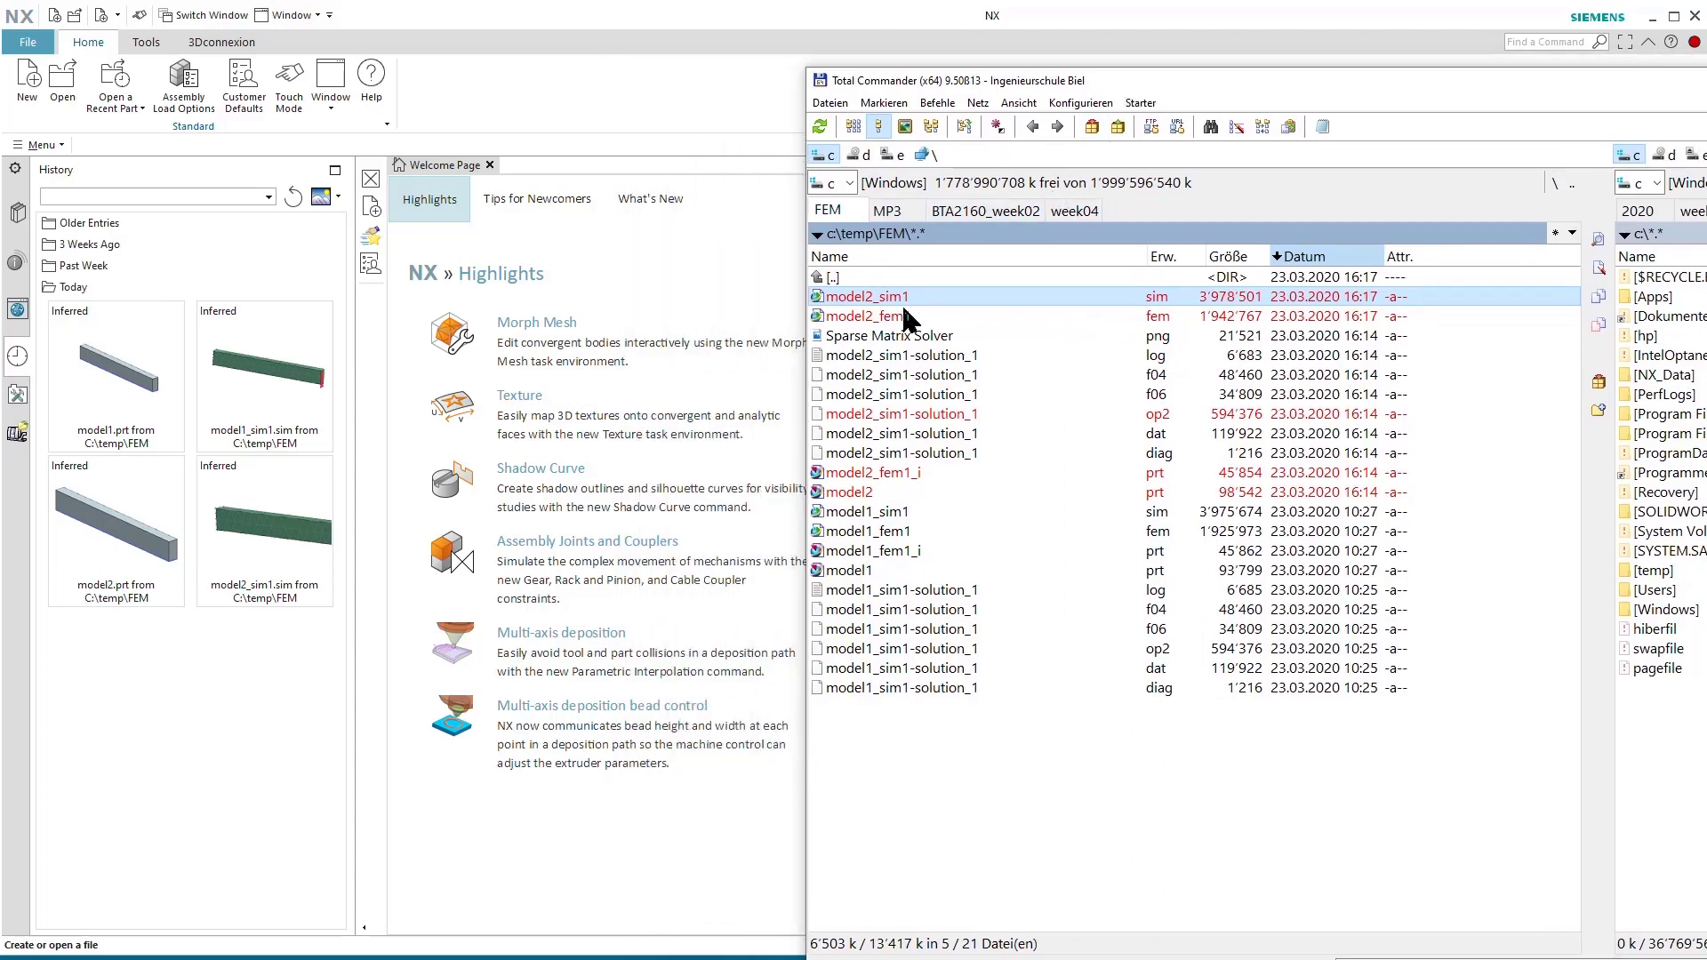
pyautogui.moveTo(898, 302); pyautogui.dragTo(594, 360)
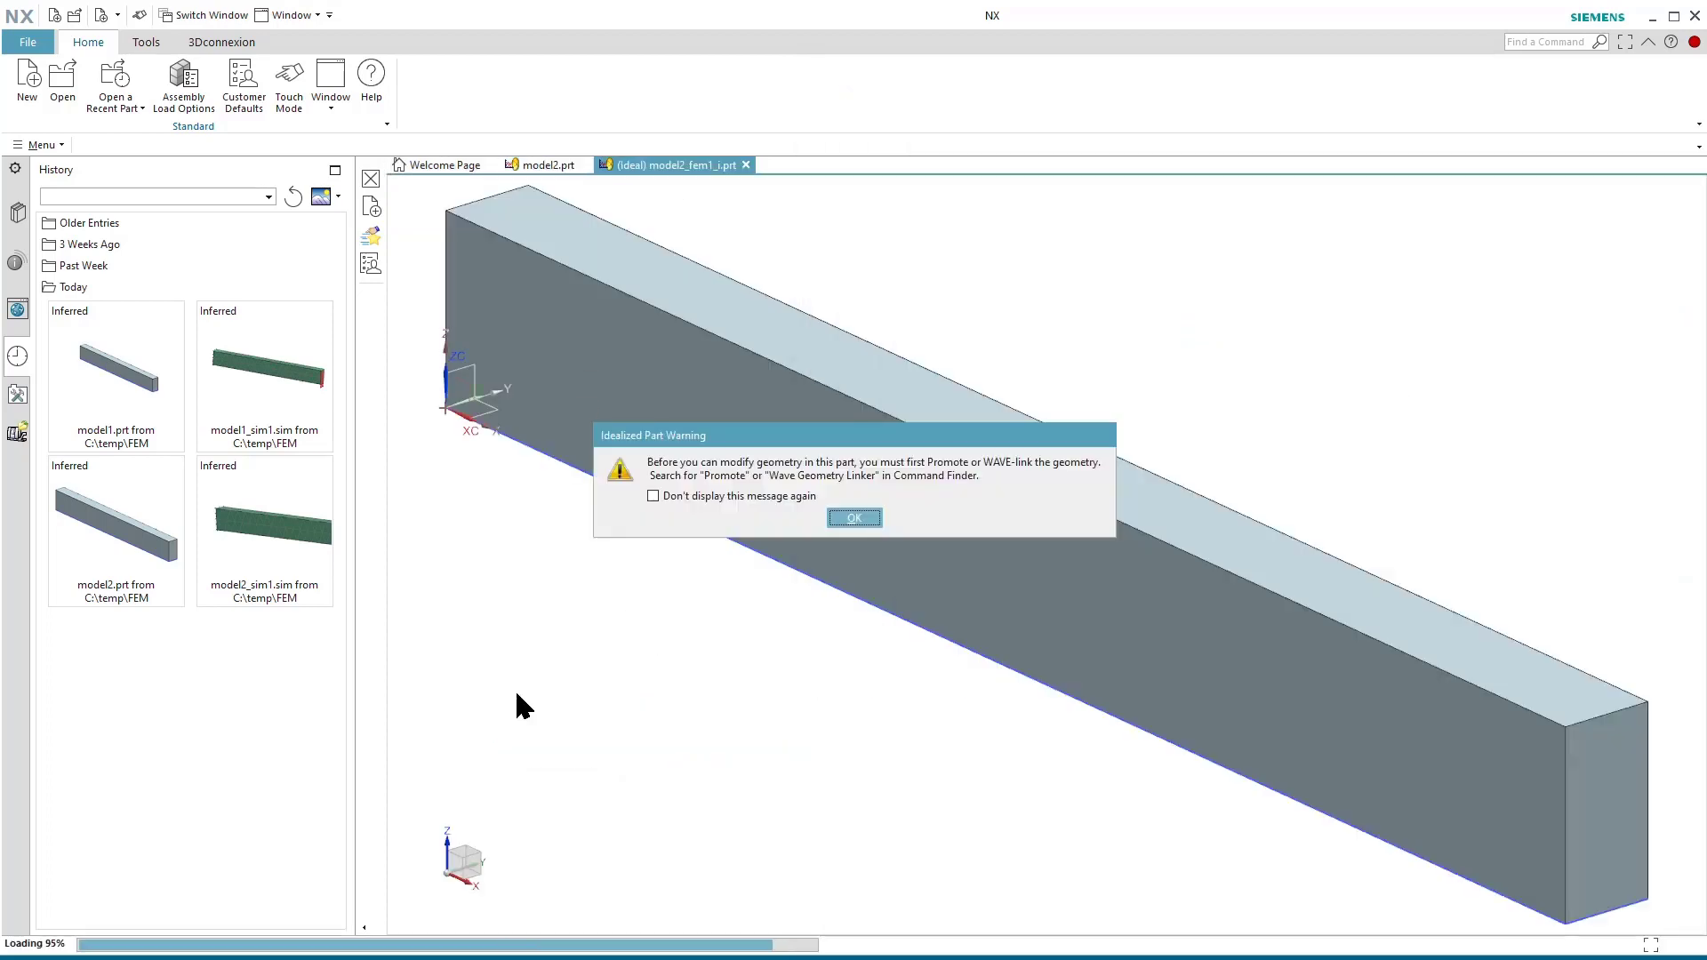
pyautogui.click(853, 518)
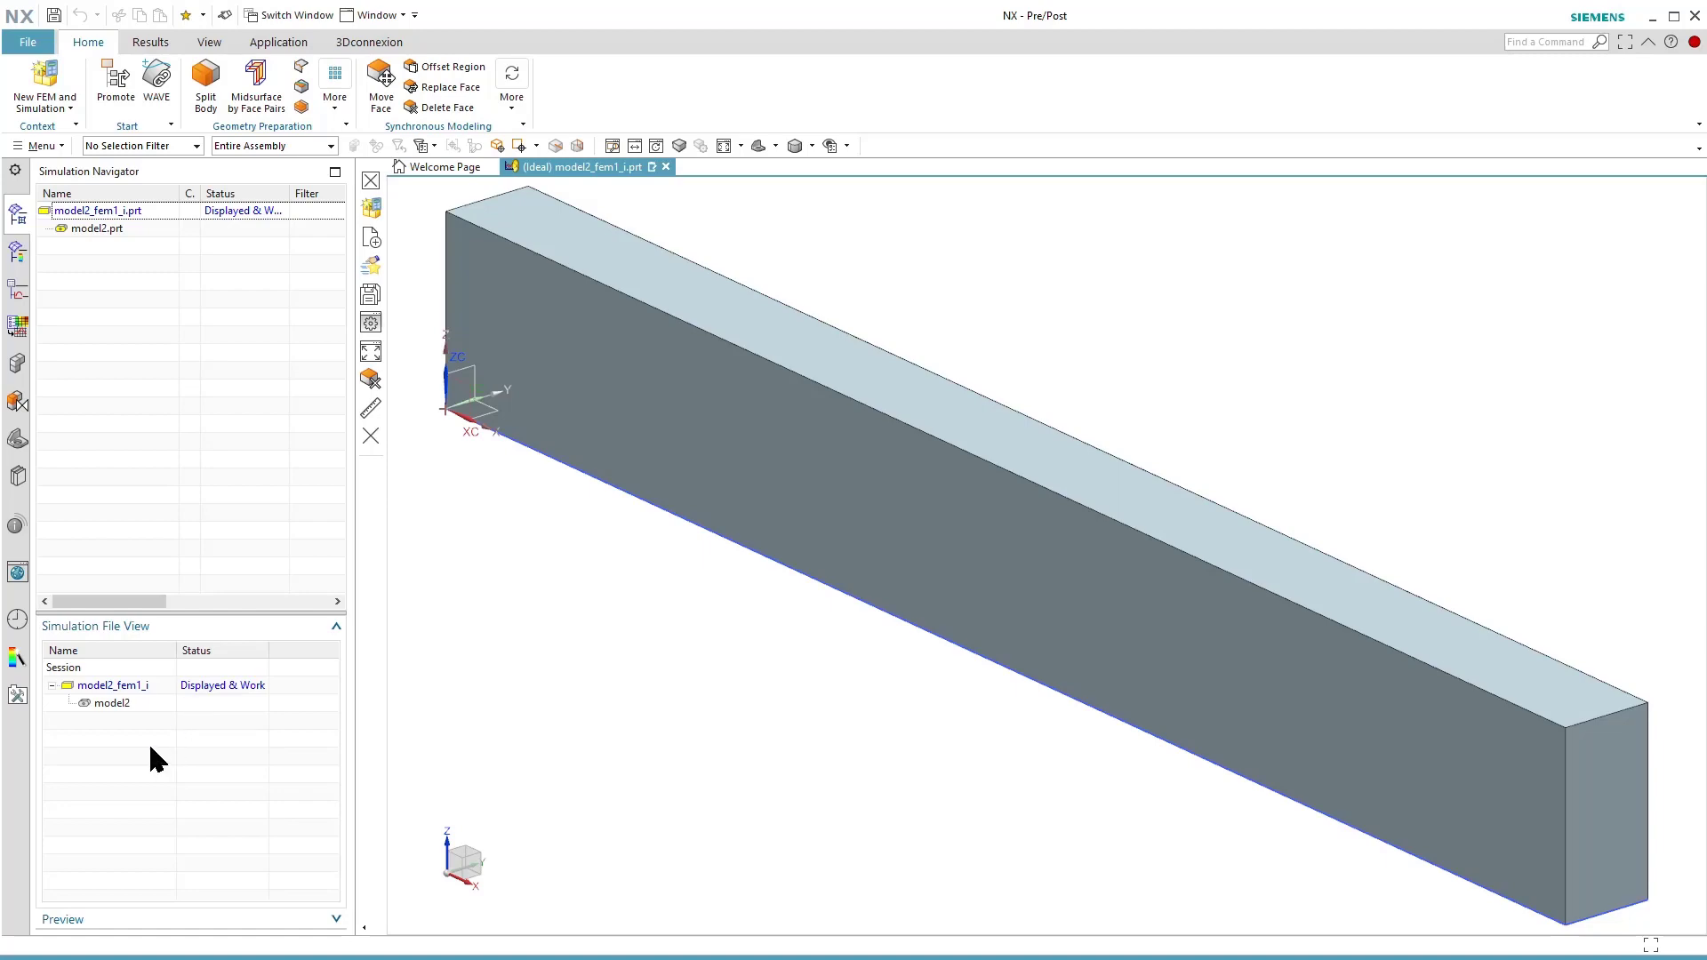
pyautogui.click(133, 704)
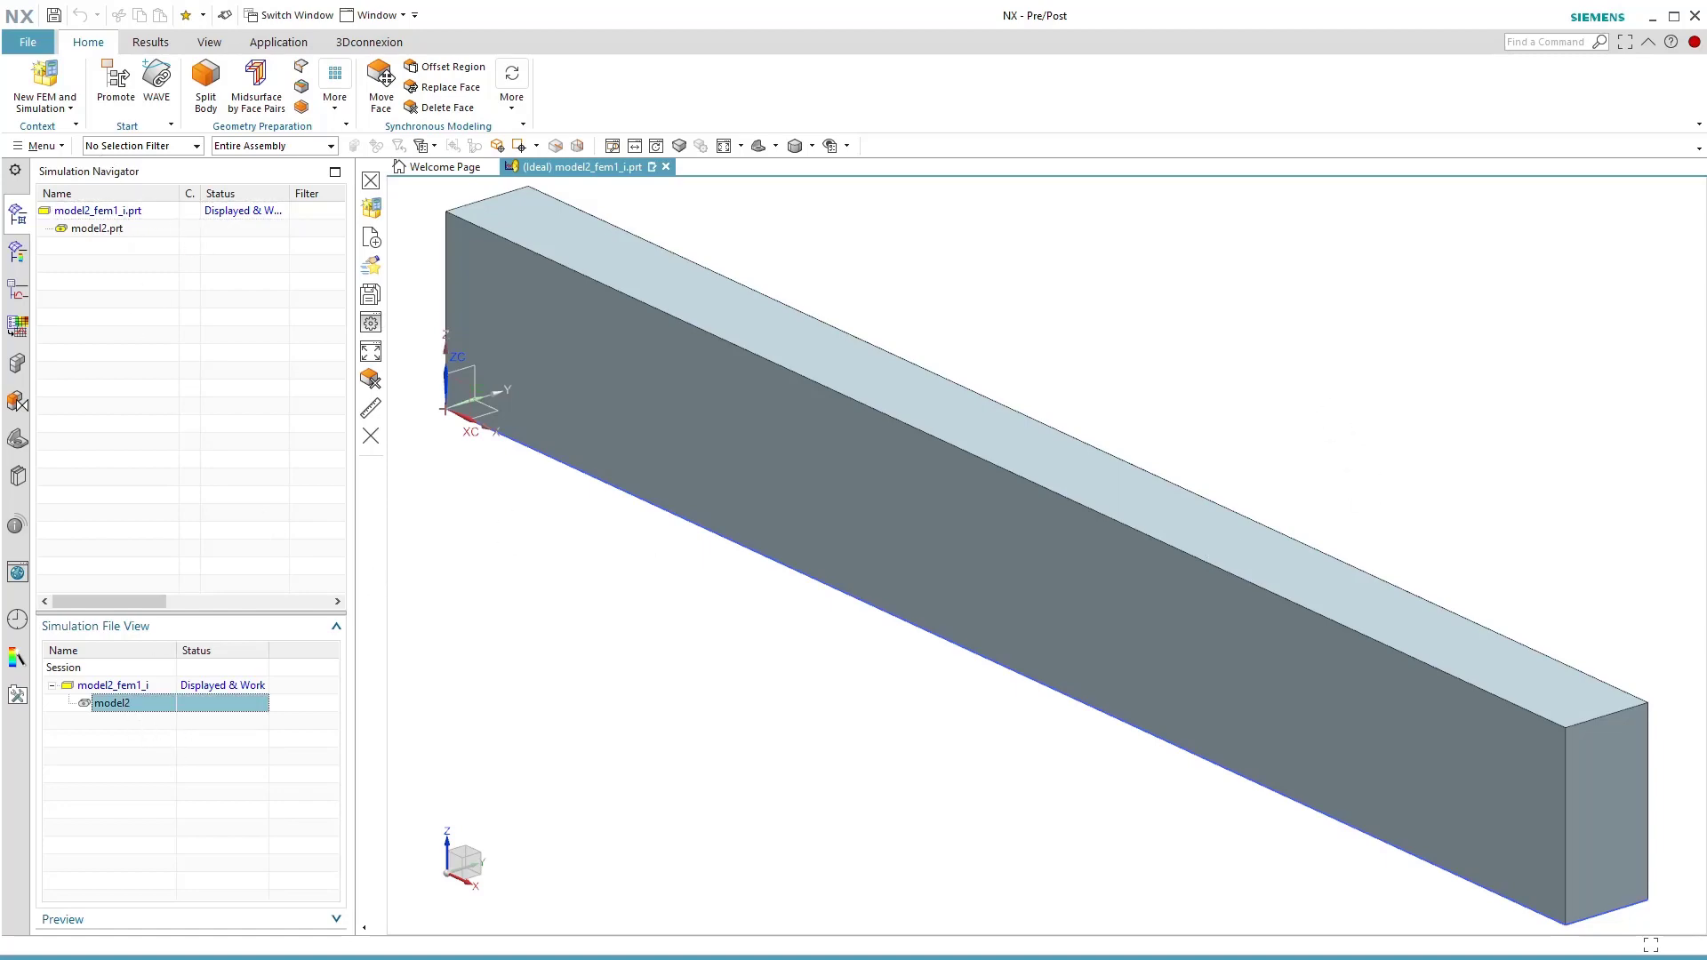
# Switch to Total Commander, open model2_sim1.sim in NX, and widen the file view's Name column to show the full part names.
pyautogui.hotkey('alt', 'Tab')
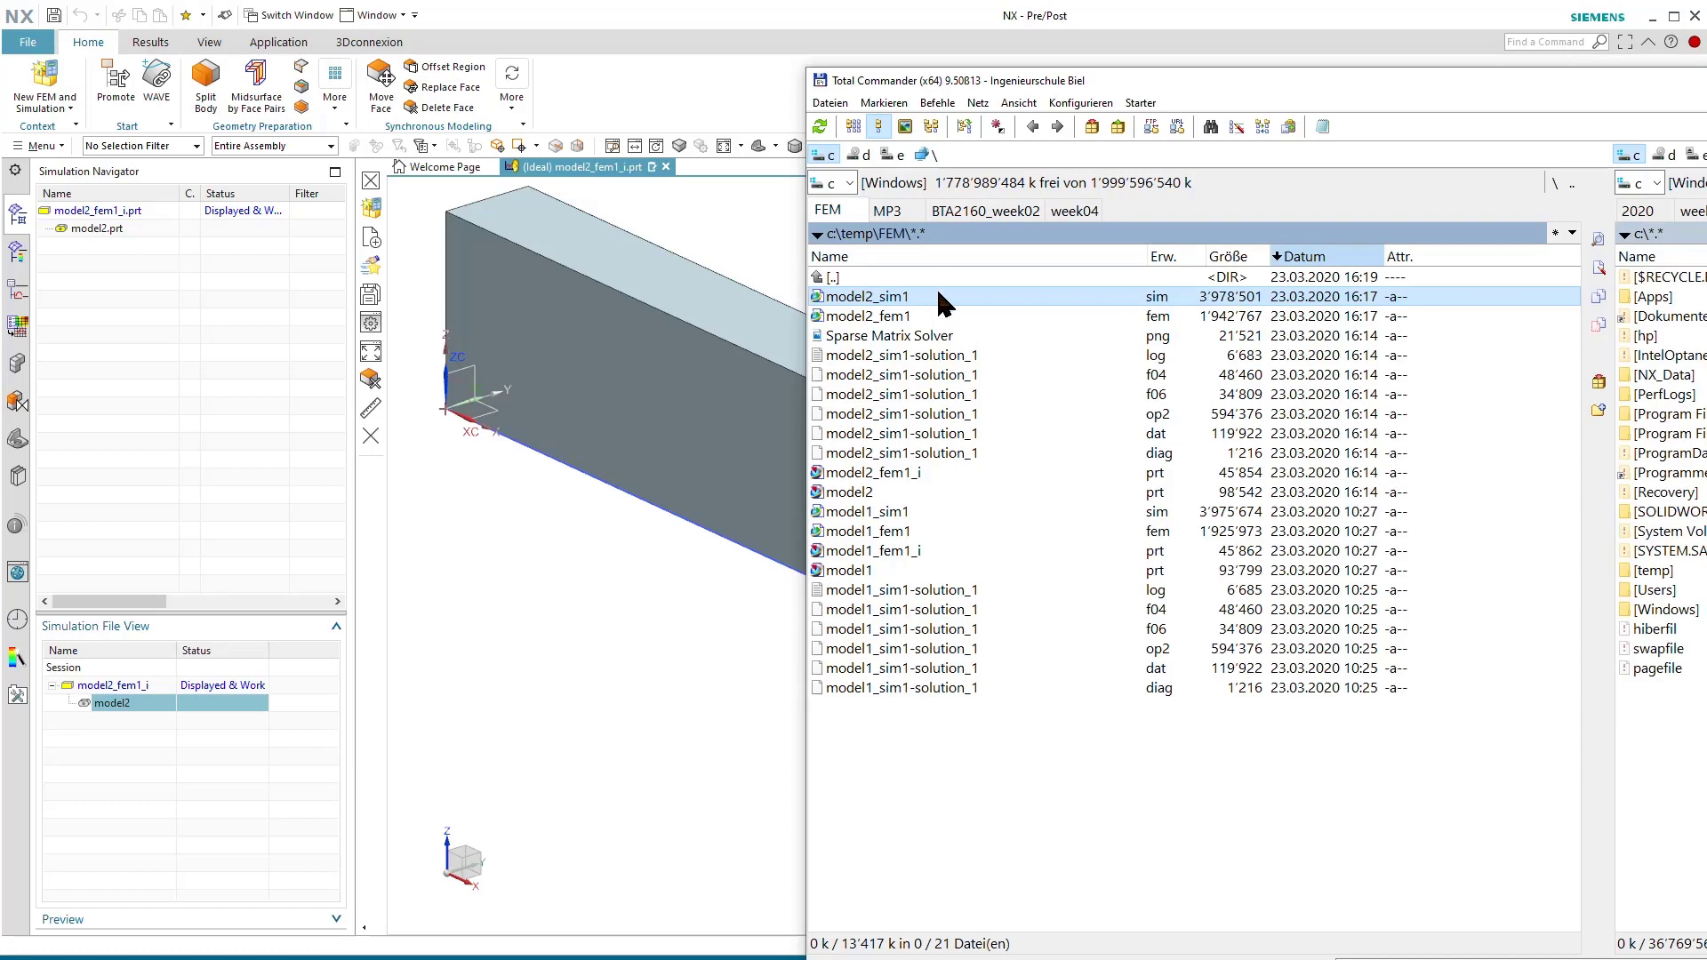
pyautogui.moveTo(936, 296); pyautogui.dragTo(675, 424)
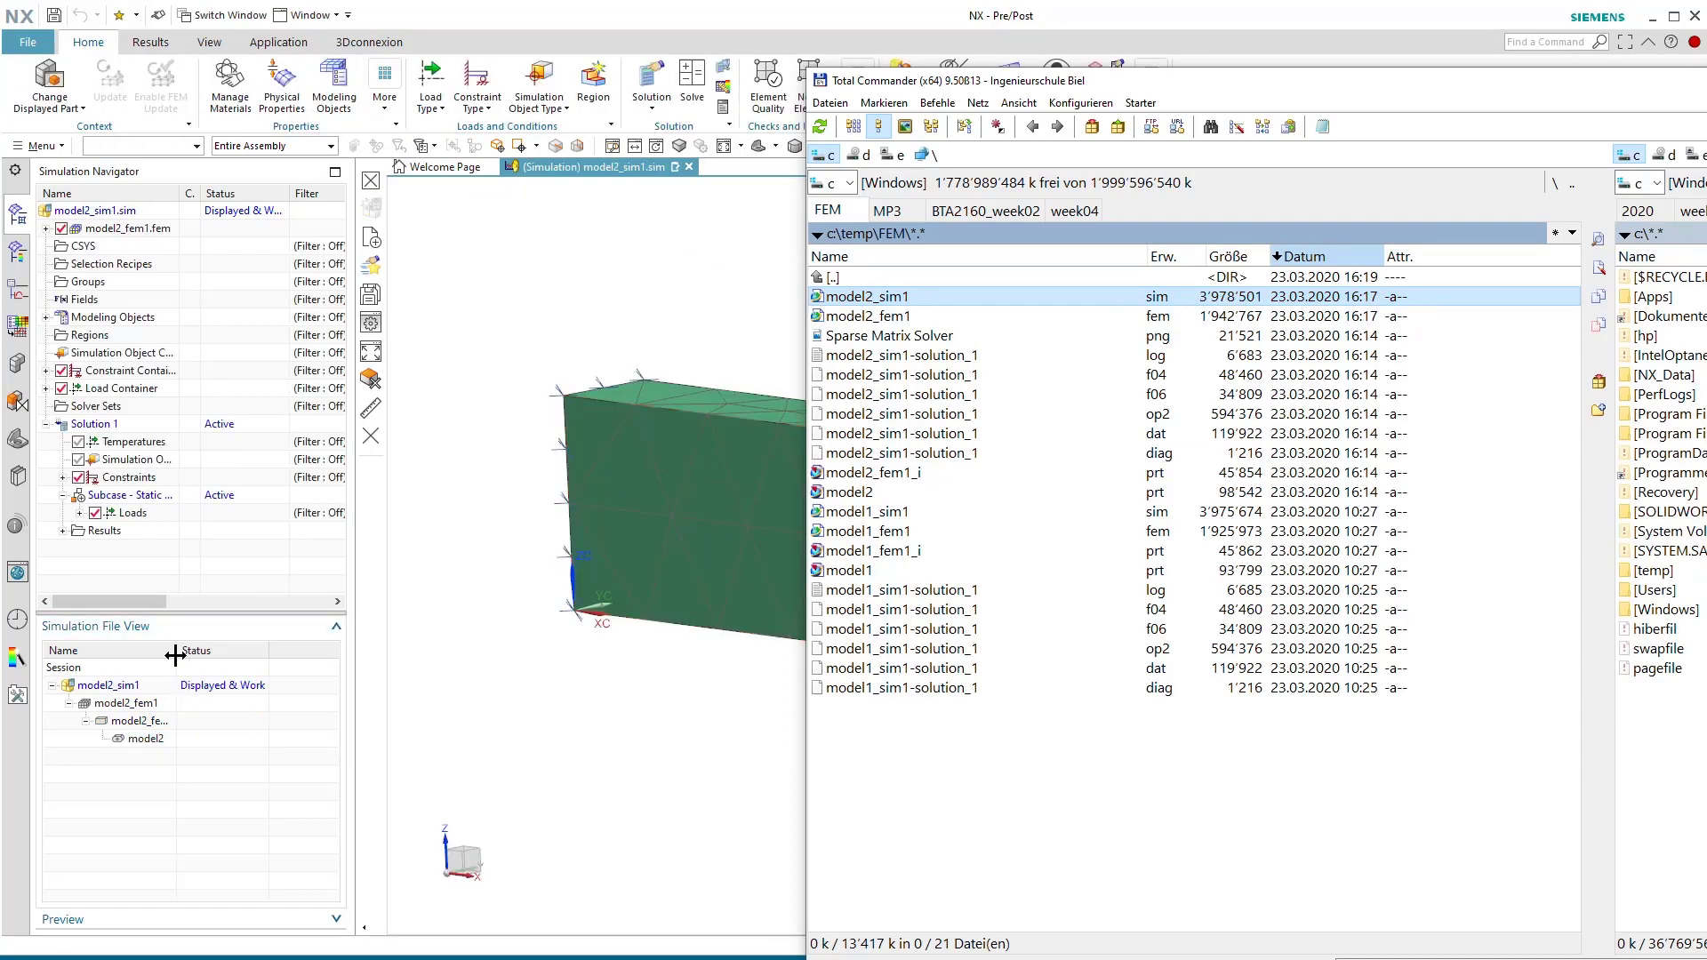
pyautogui.moveTo(175, 656); pyautogui.dragTo(228, 656)
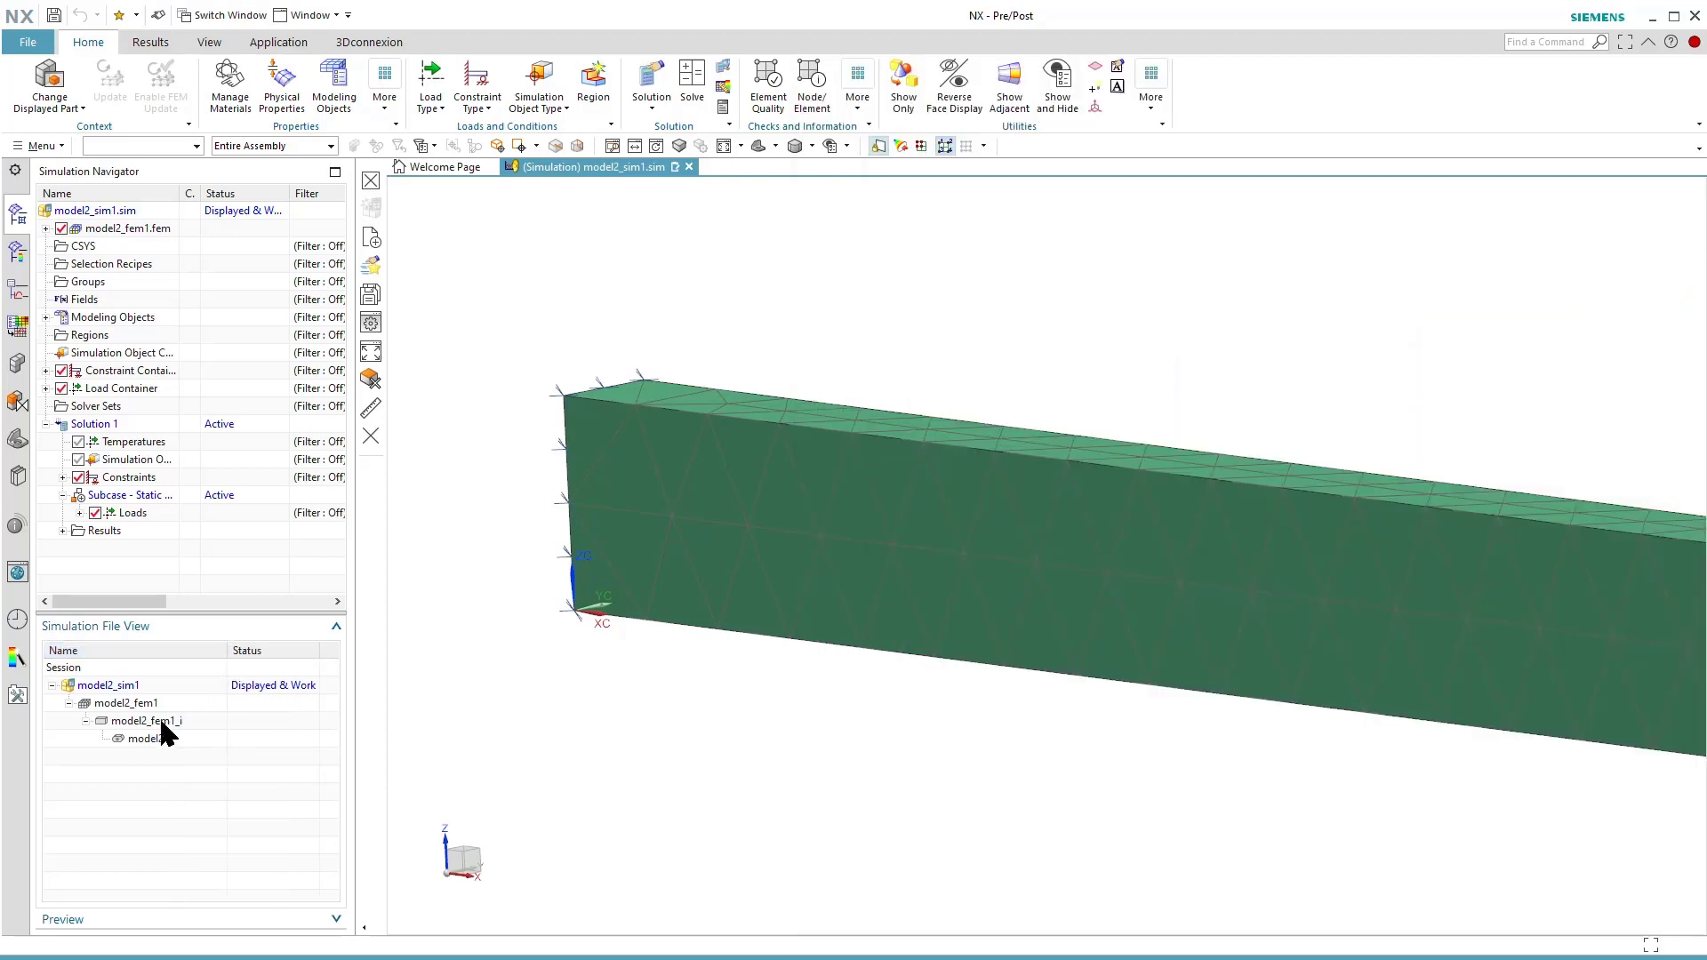
# Close all parts without saving the changes and keep the session running.
pyautogui.click(27, 49)
pyautogui.moveTo(45, 122)
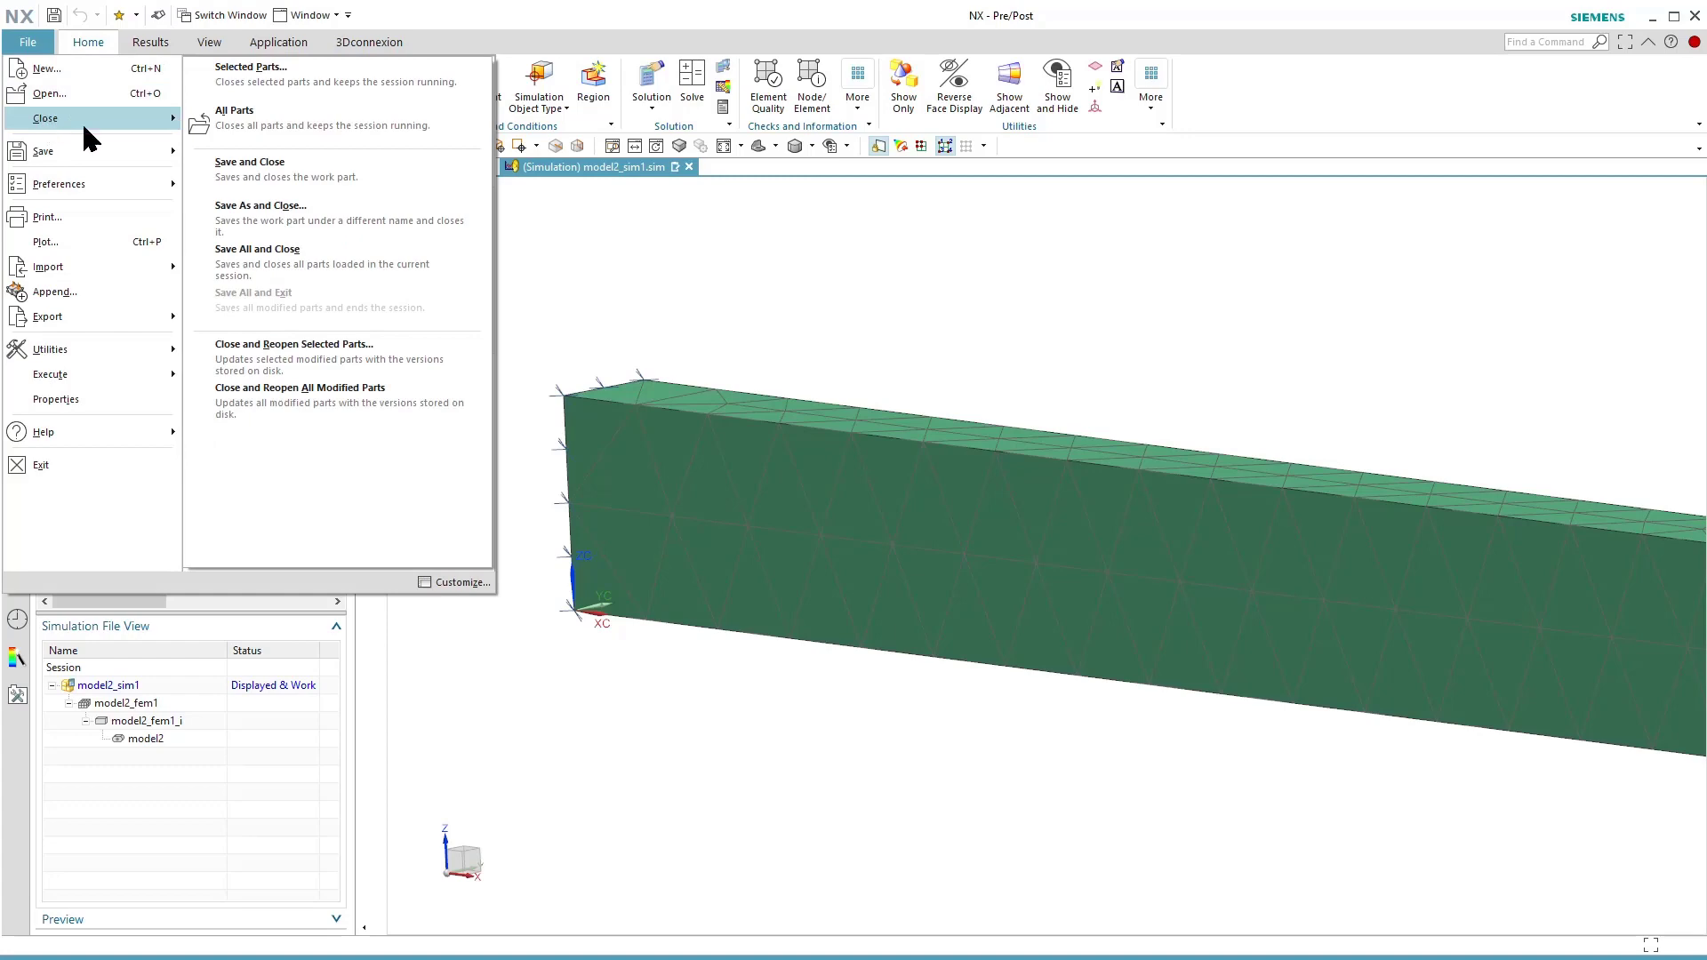
pyautogui.click(281, 124)
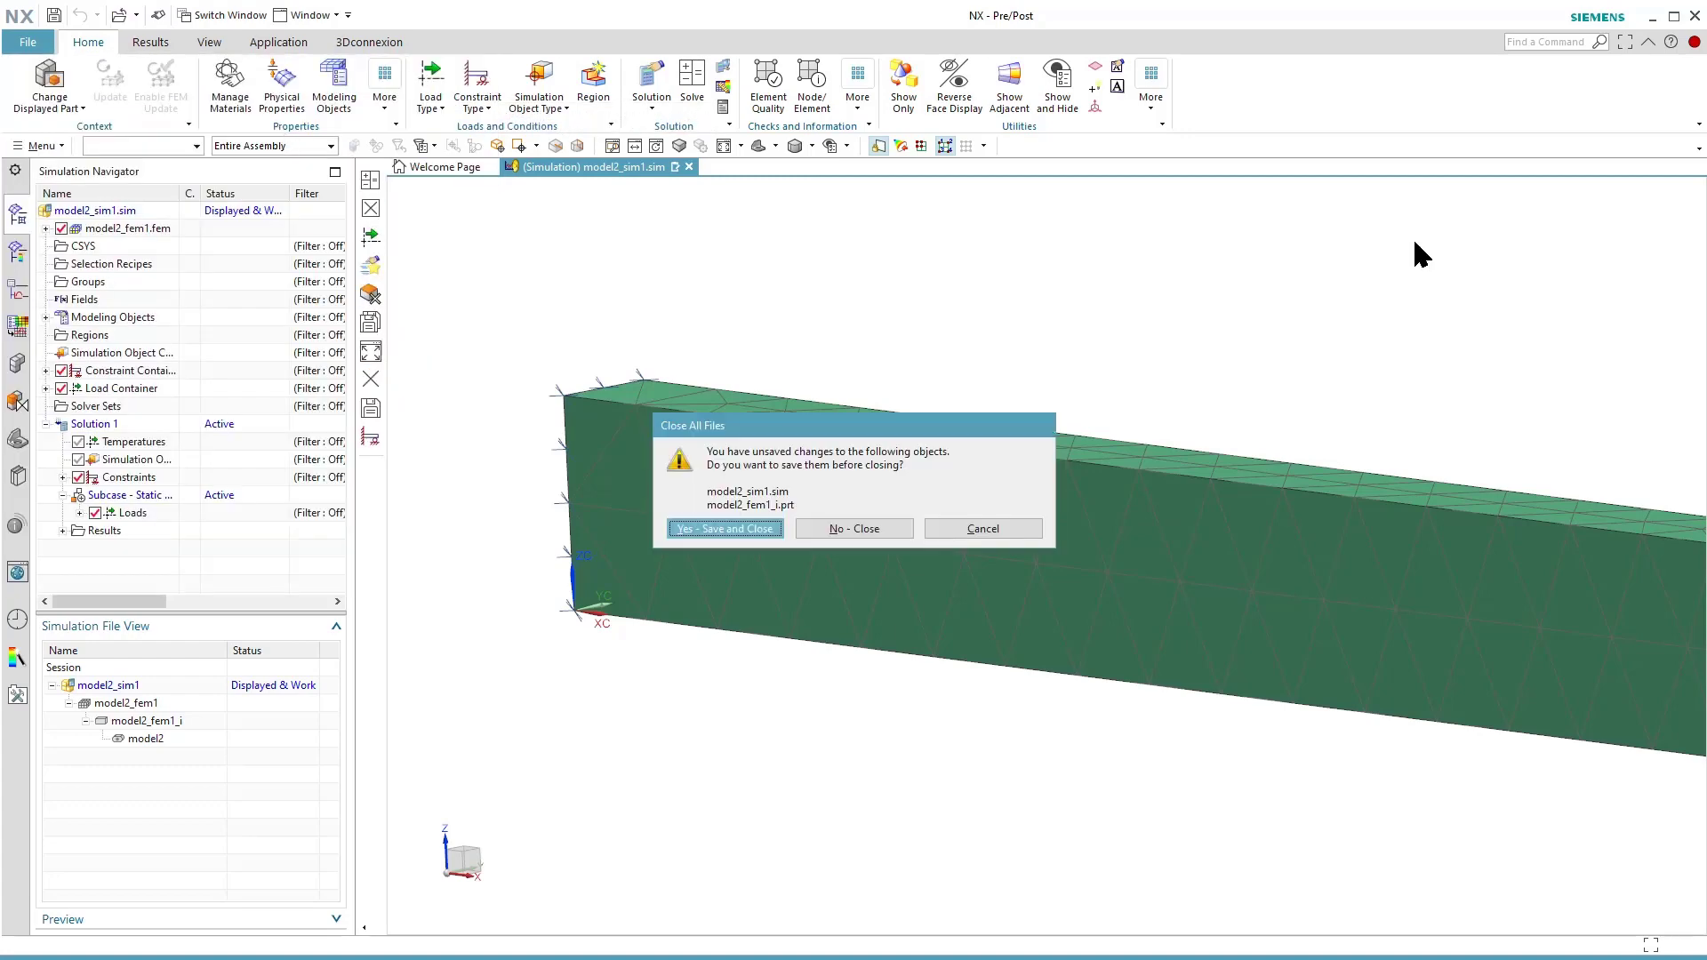
pyautogui.click(839, 531)
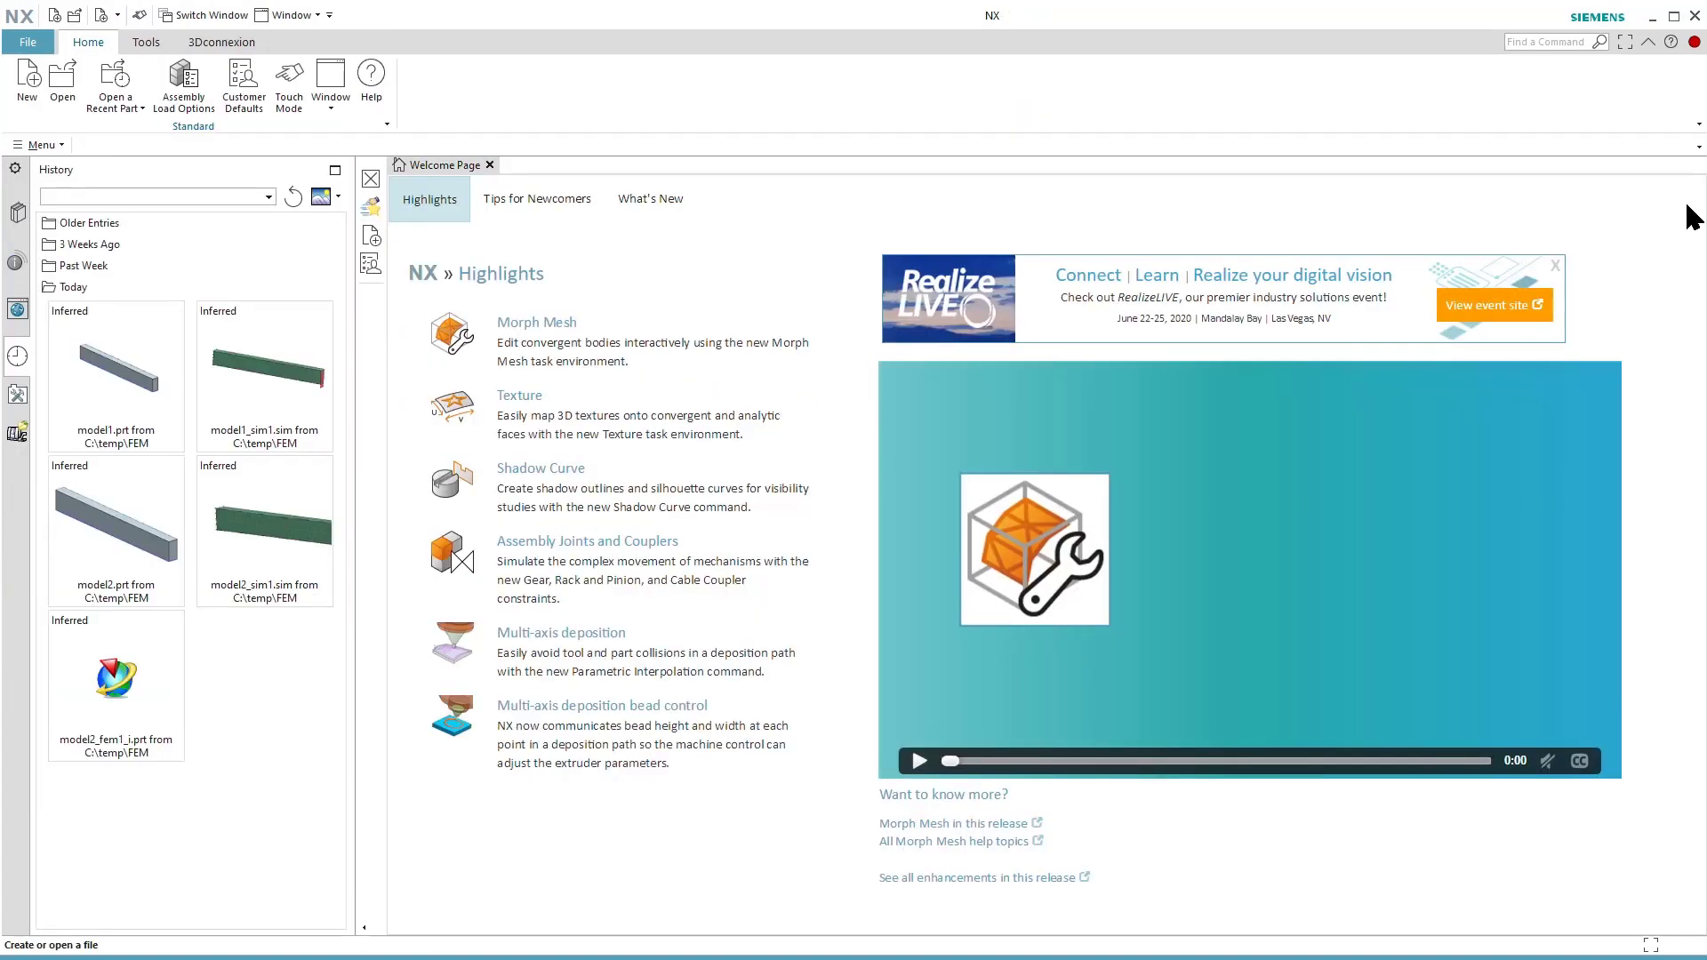
# Switch back to Total Commander, reopen model2_sim1.sim, and bring the NX window to the front.
pyautogui.click(1706, 206)
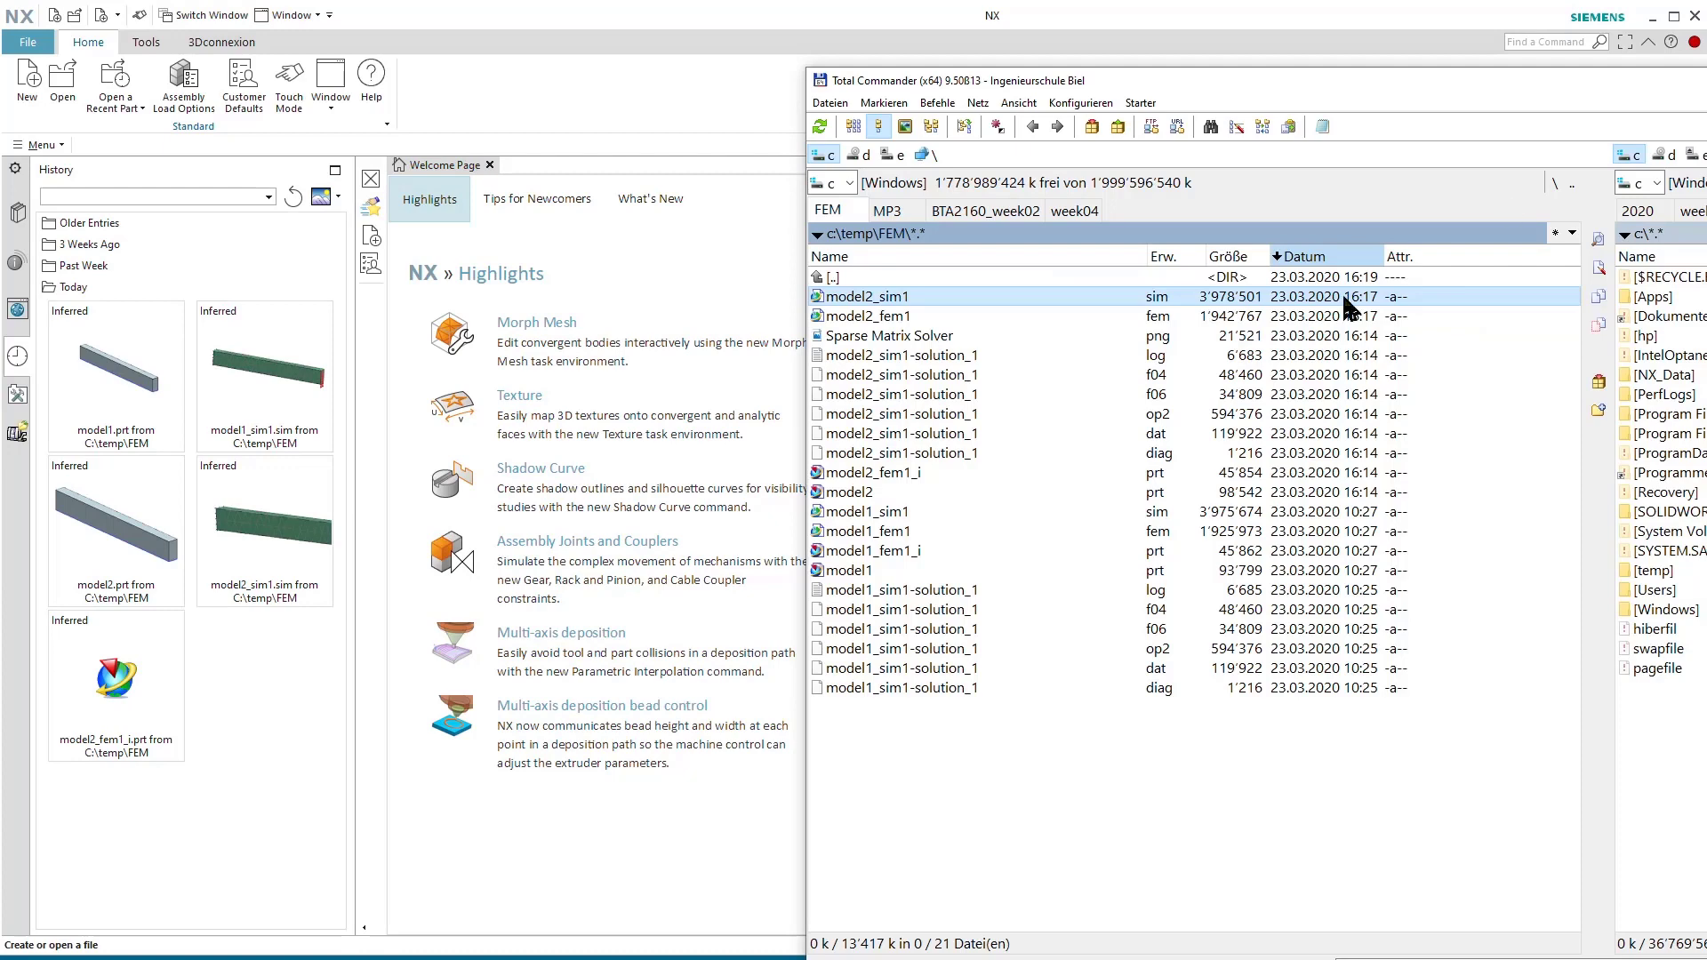
pyautogui.doubleClick(908, 293)
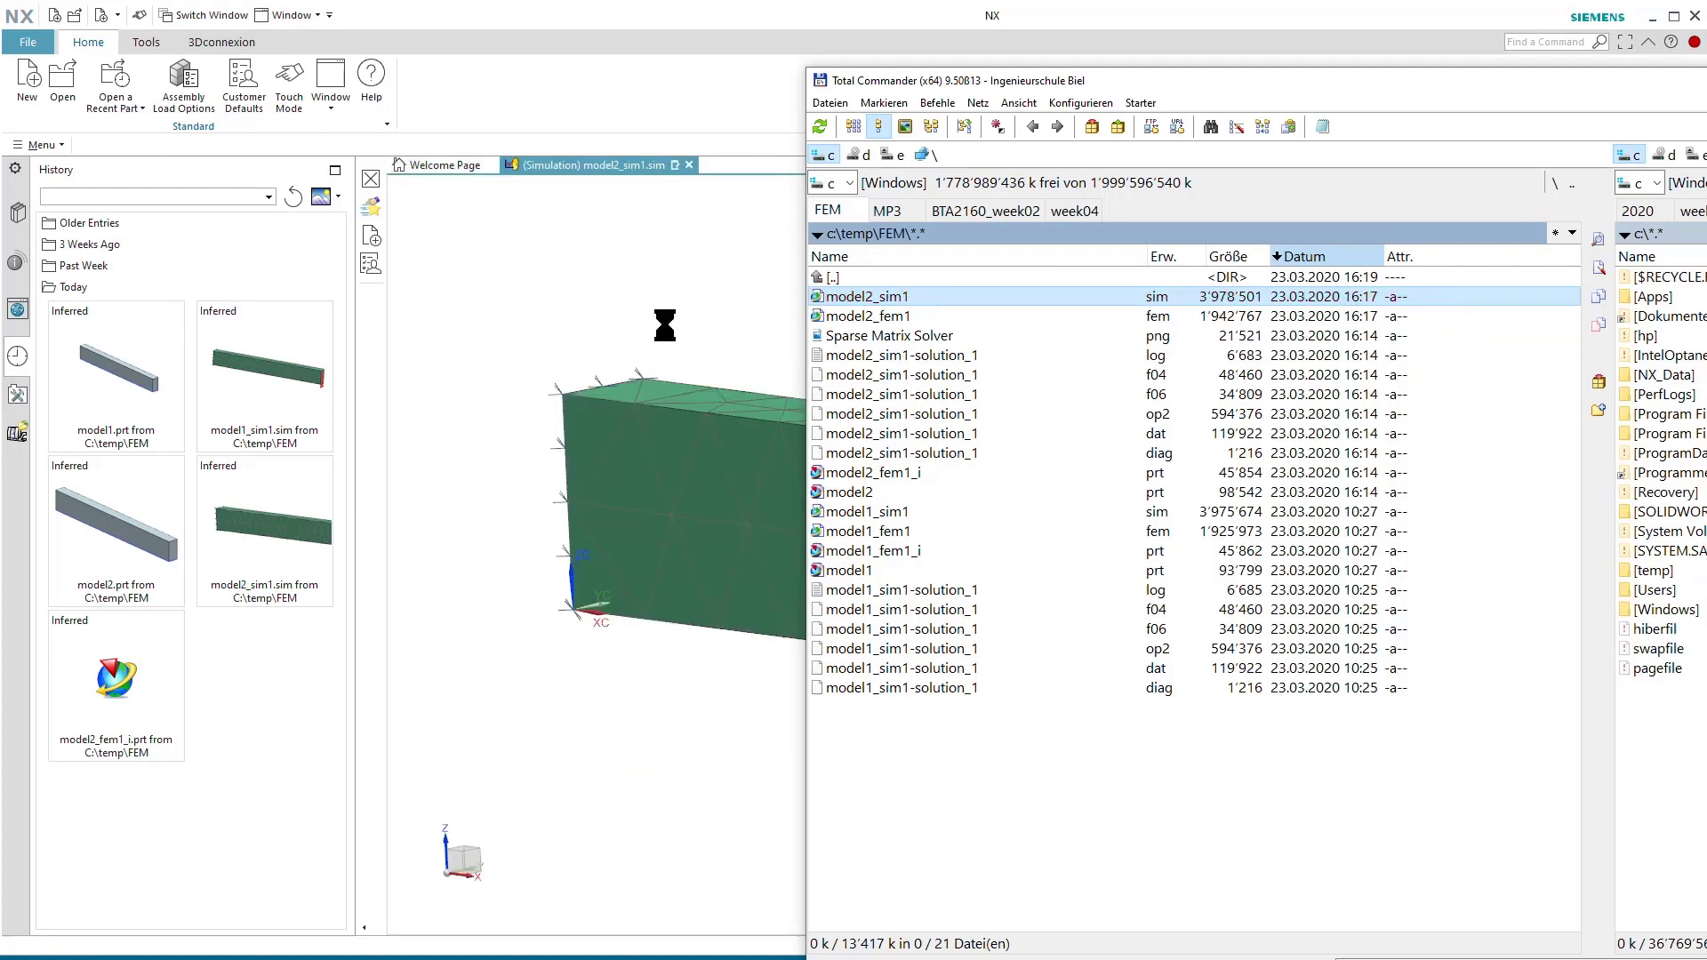
pyautogui.click(576, 711)
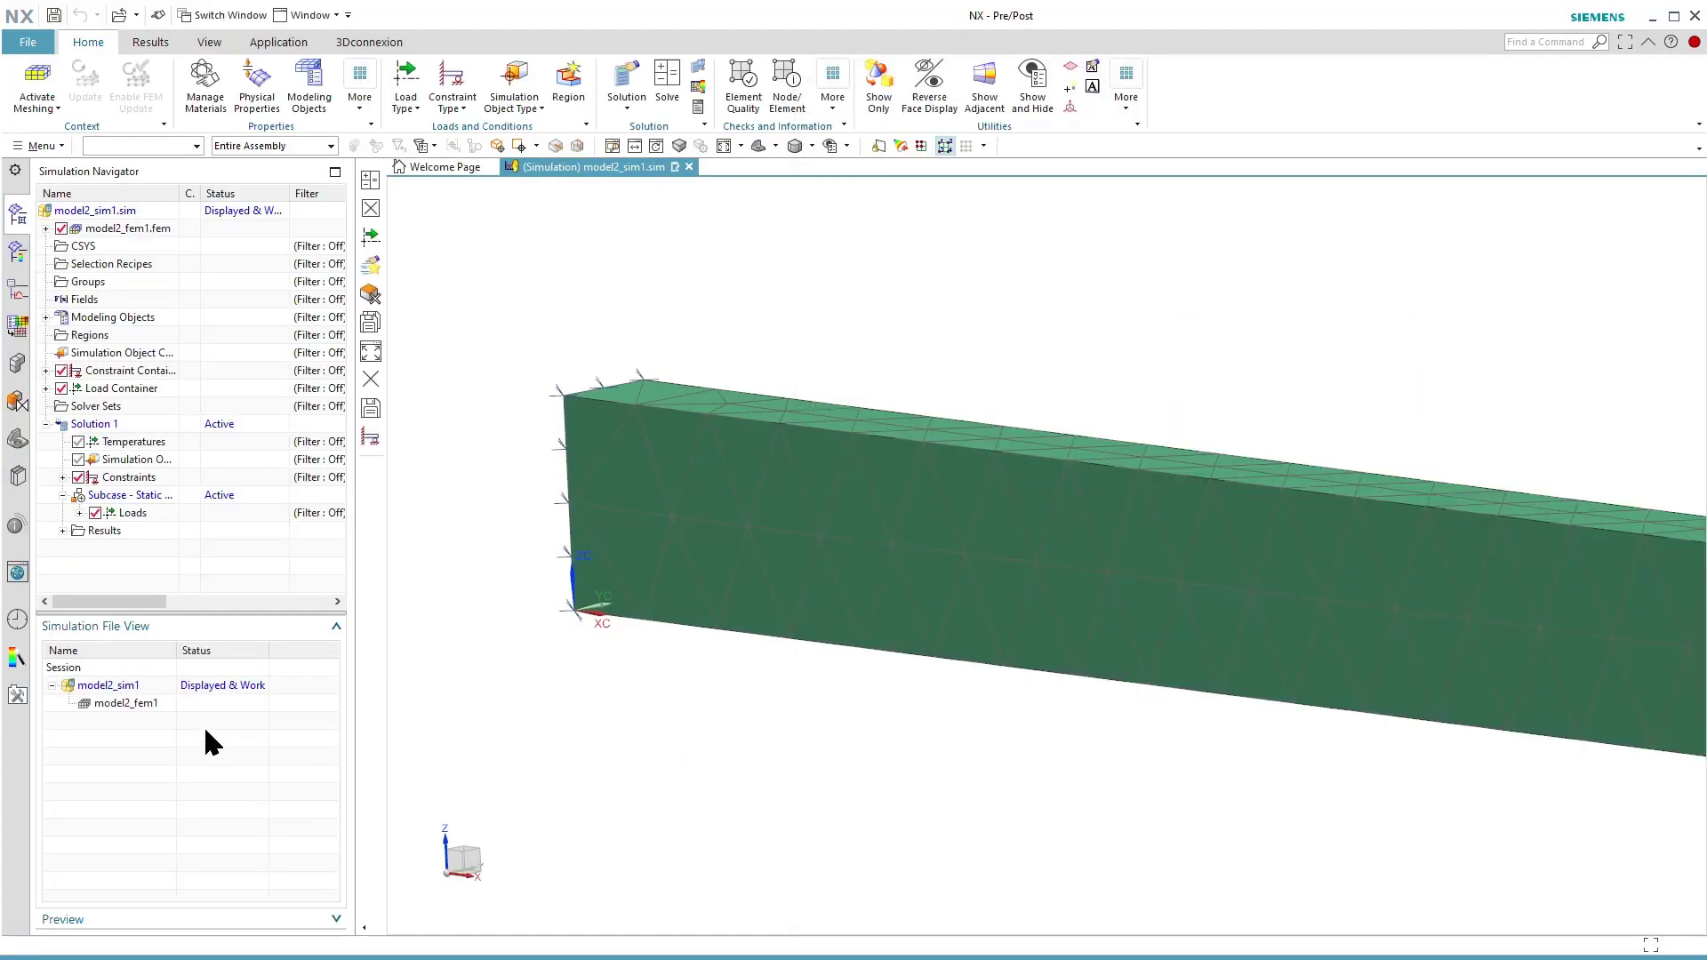
# Expand model2_fem1.fem, load the idealized part model2_fem1_i.prt, widen the file view's Name column, and select model2 there.
pyautogui.click(118, 685)
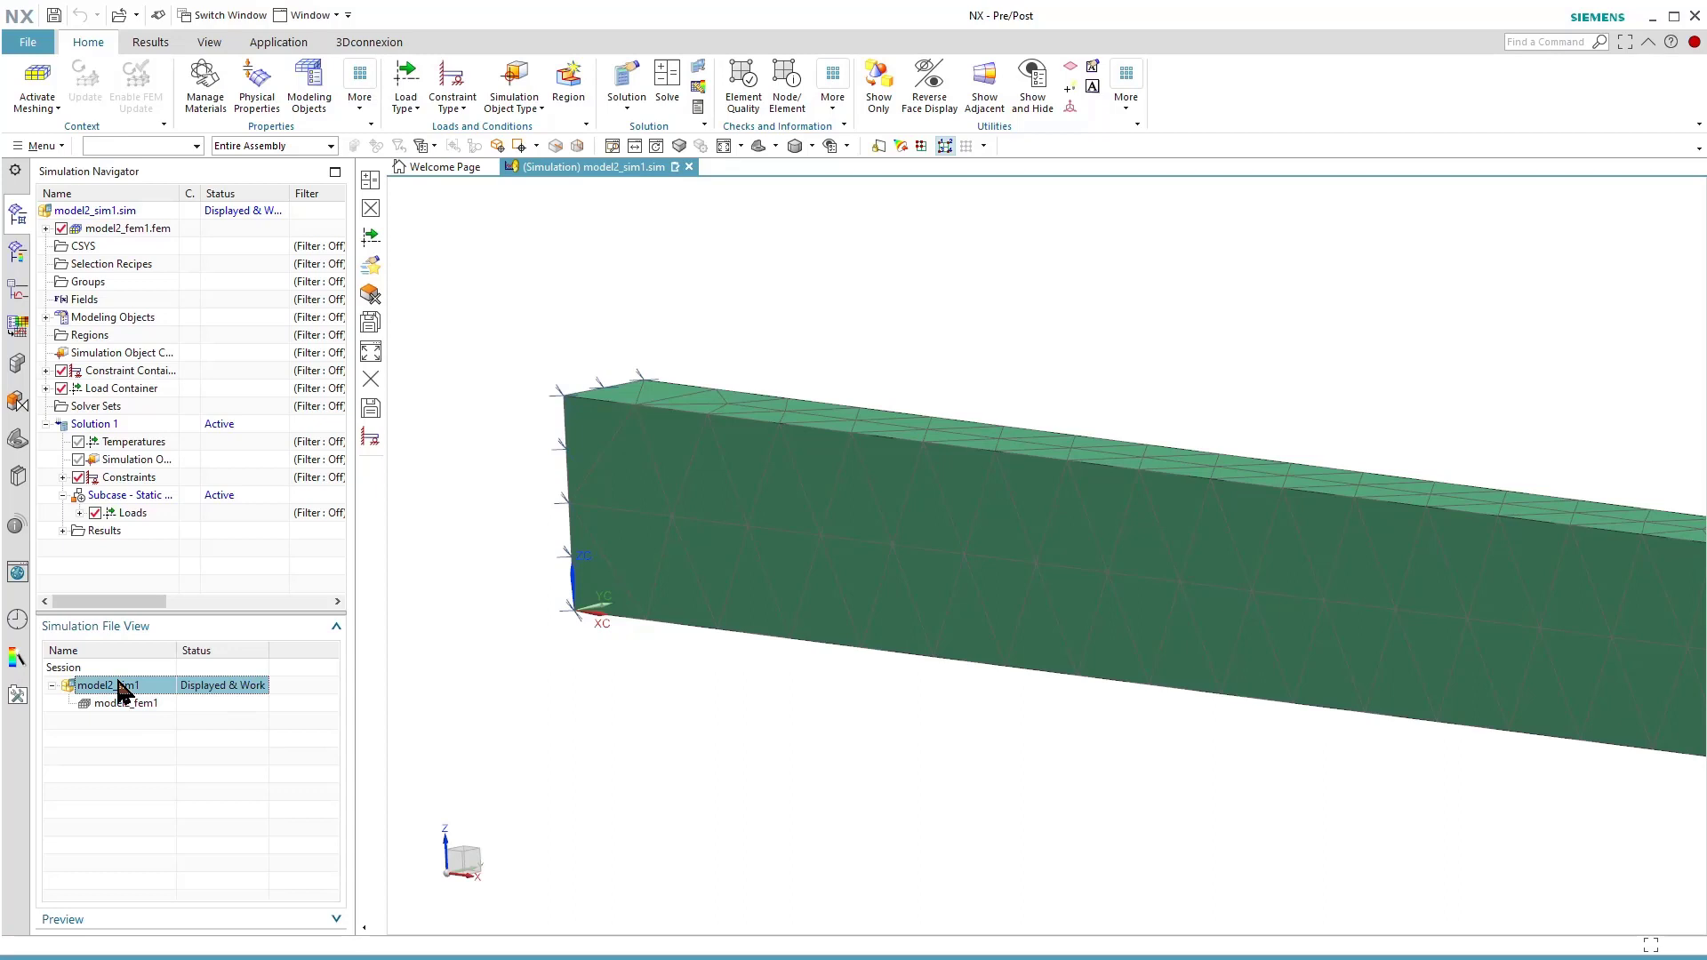
pyautogui.click(47, 229)
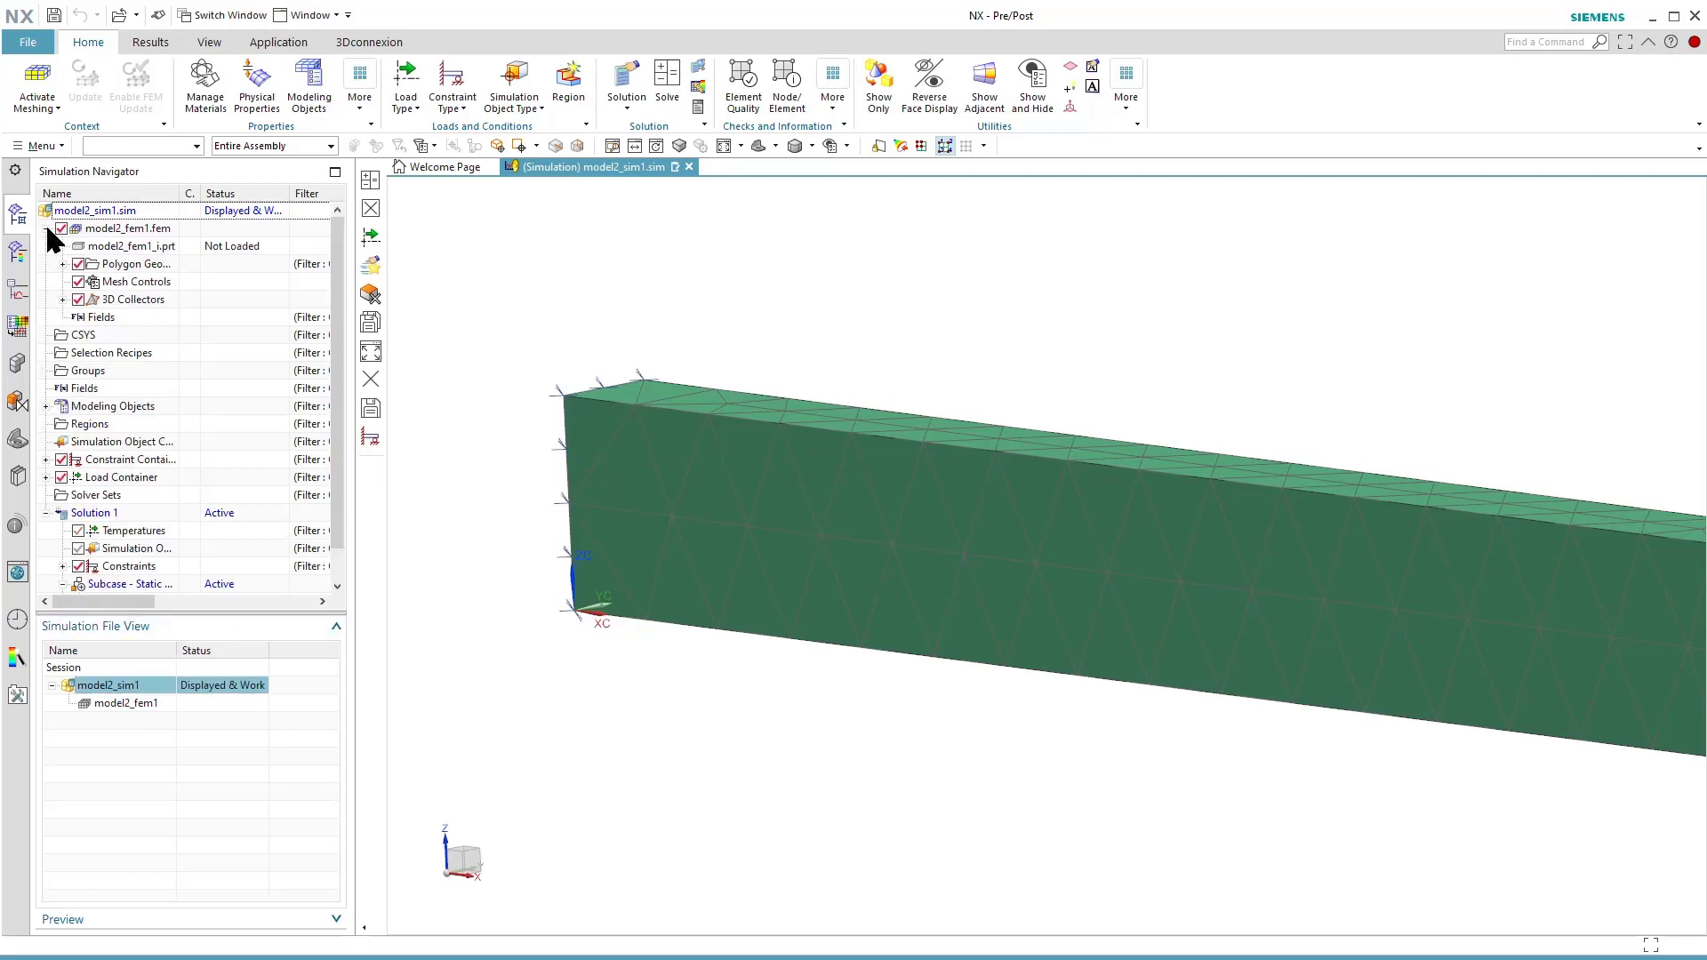
pyautogui.click(129, 248)
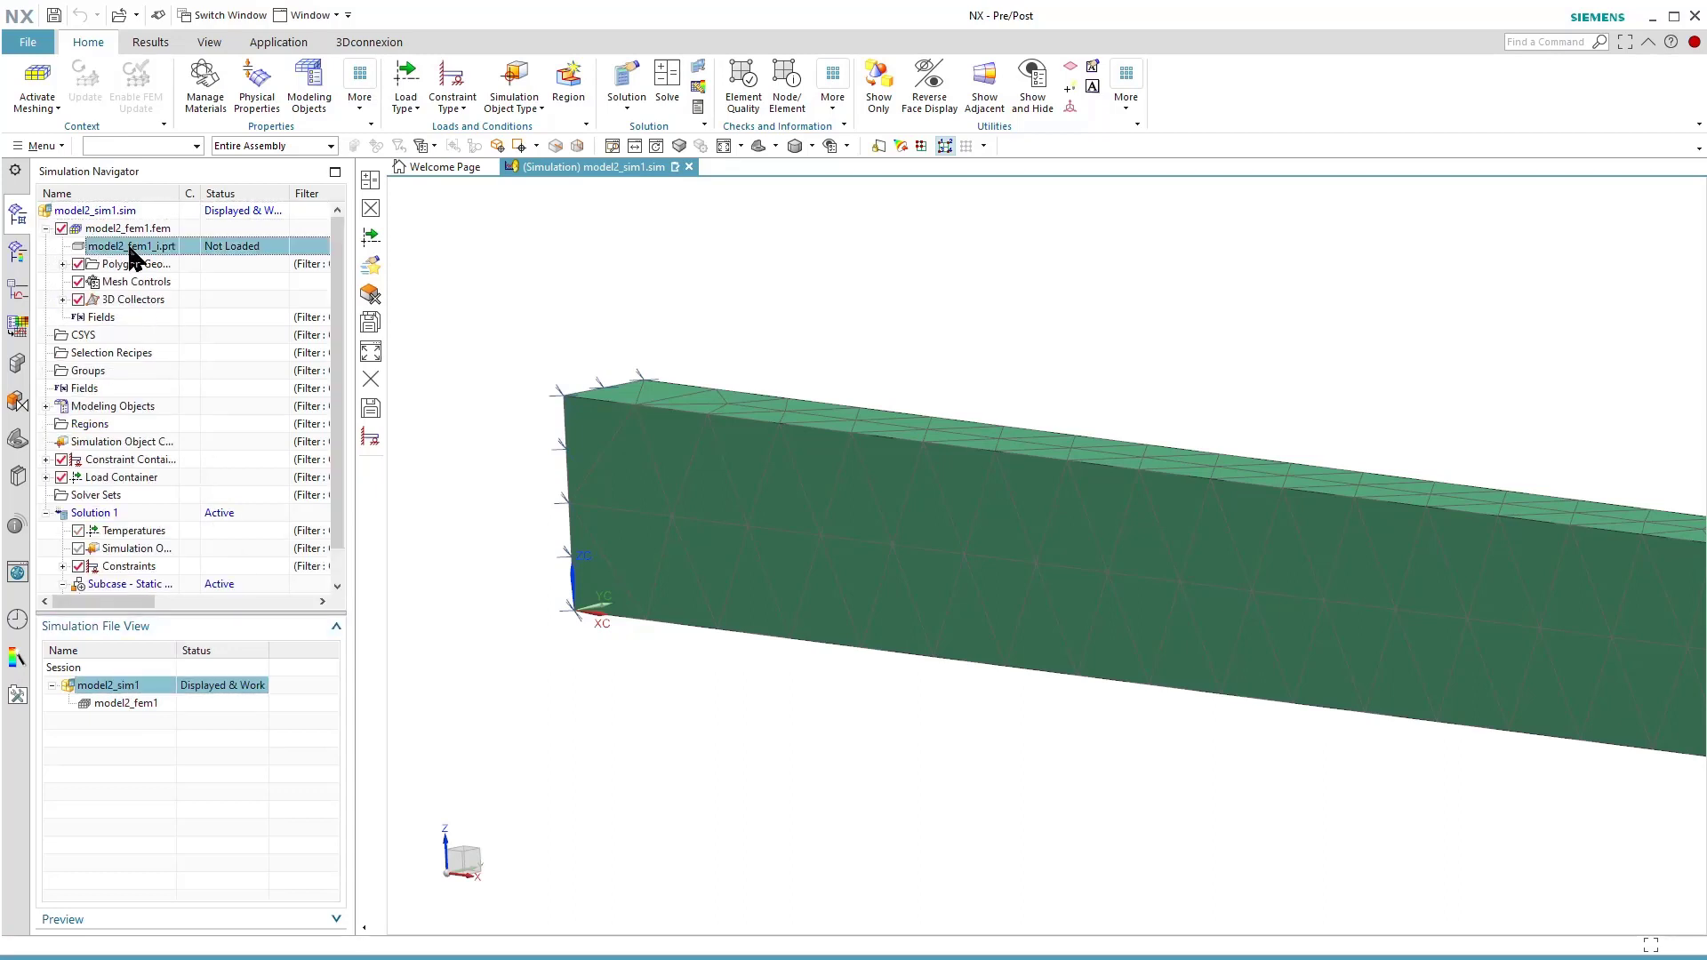
pyautogui.doubleClick(236, 250)
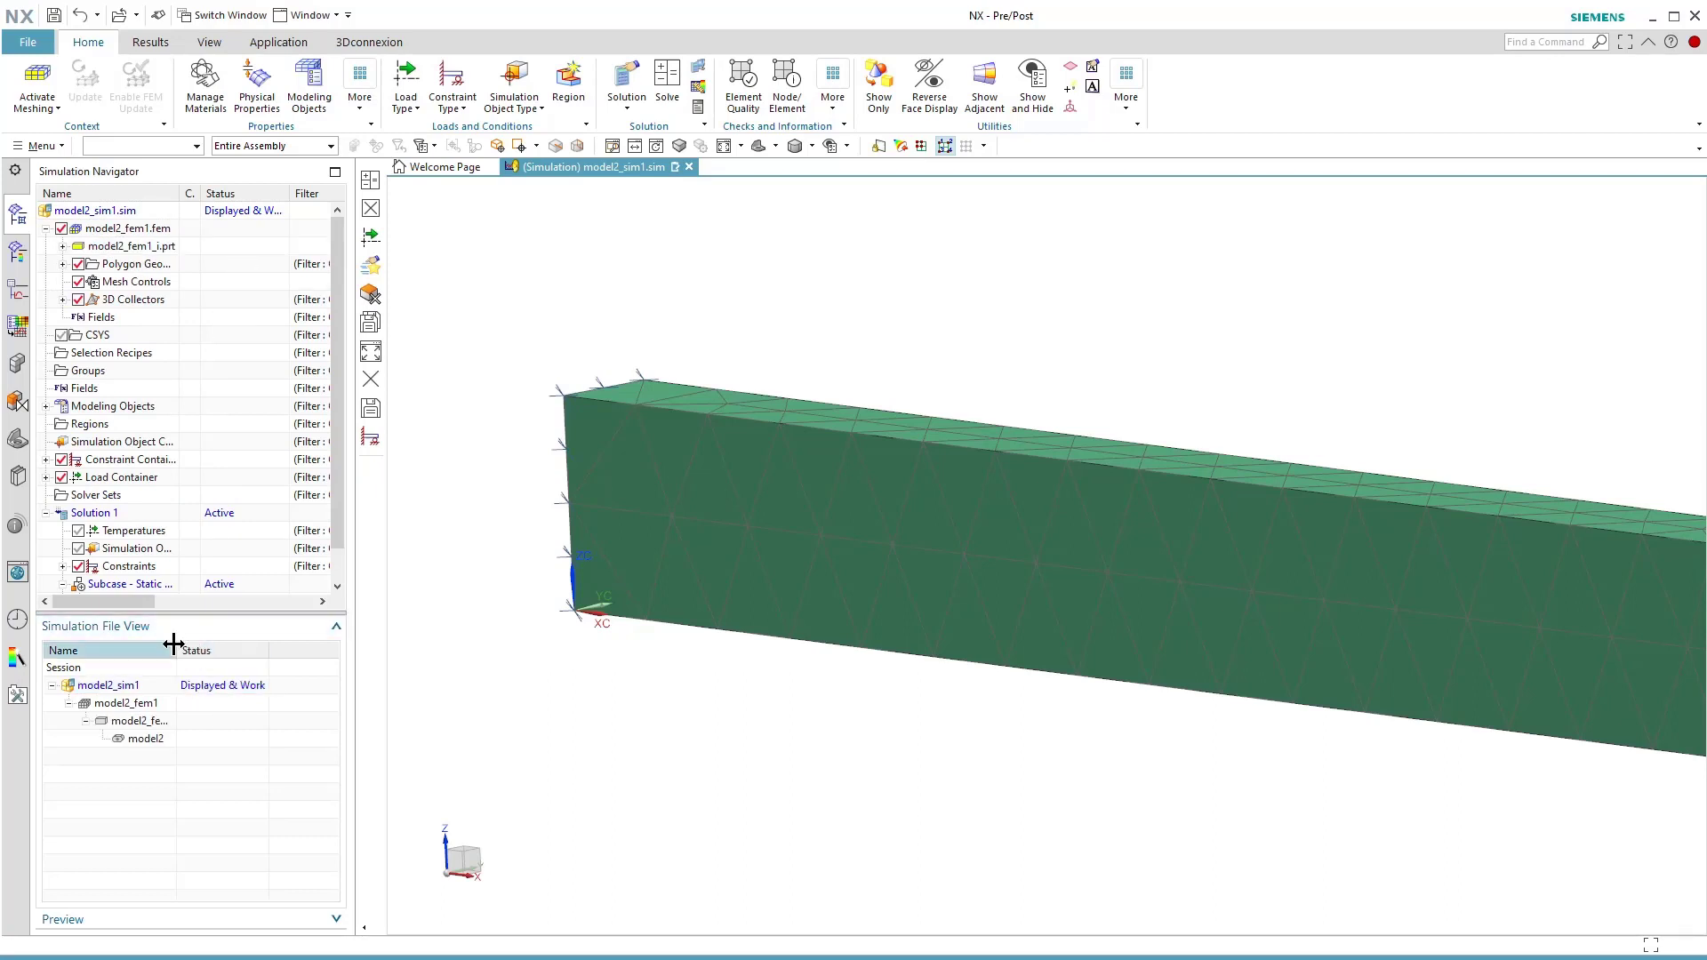
pyautogui.moveTo(173, 643); pyautogui.dragTo(198, 643)
pyautogui.click(172, 744)
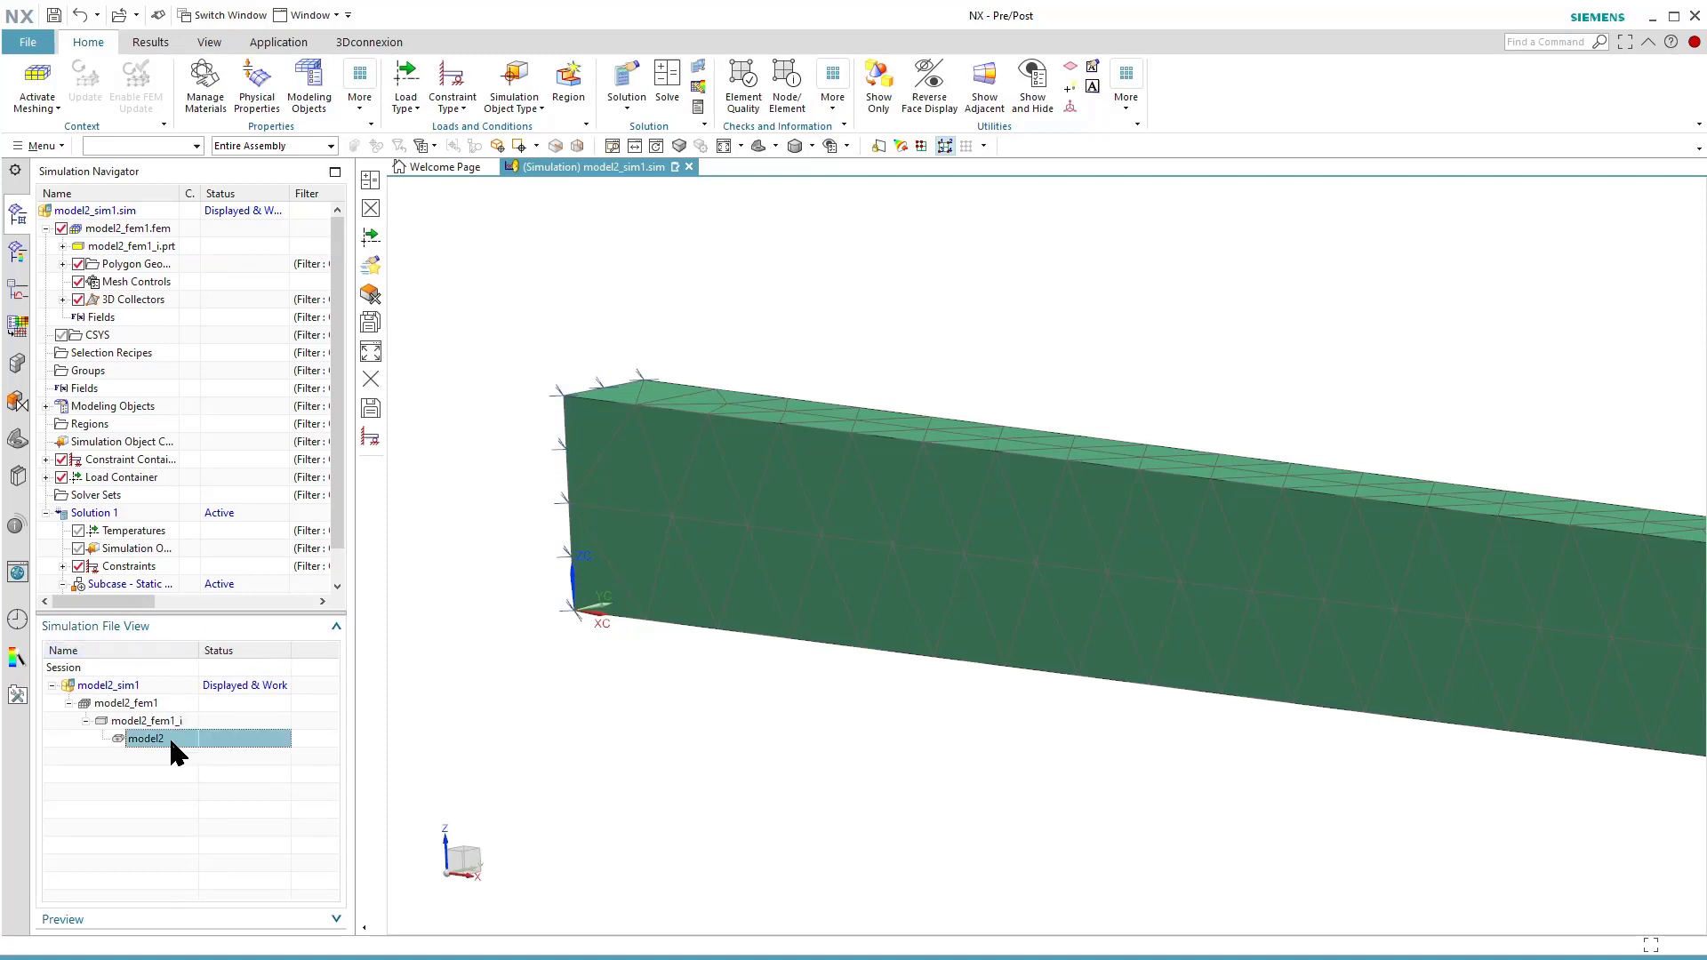